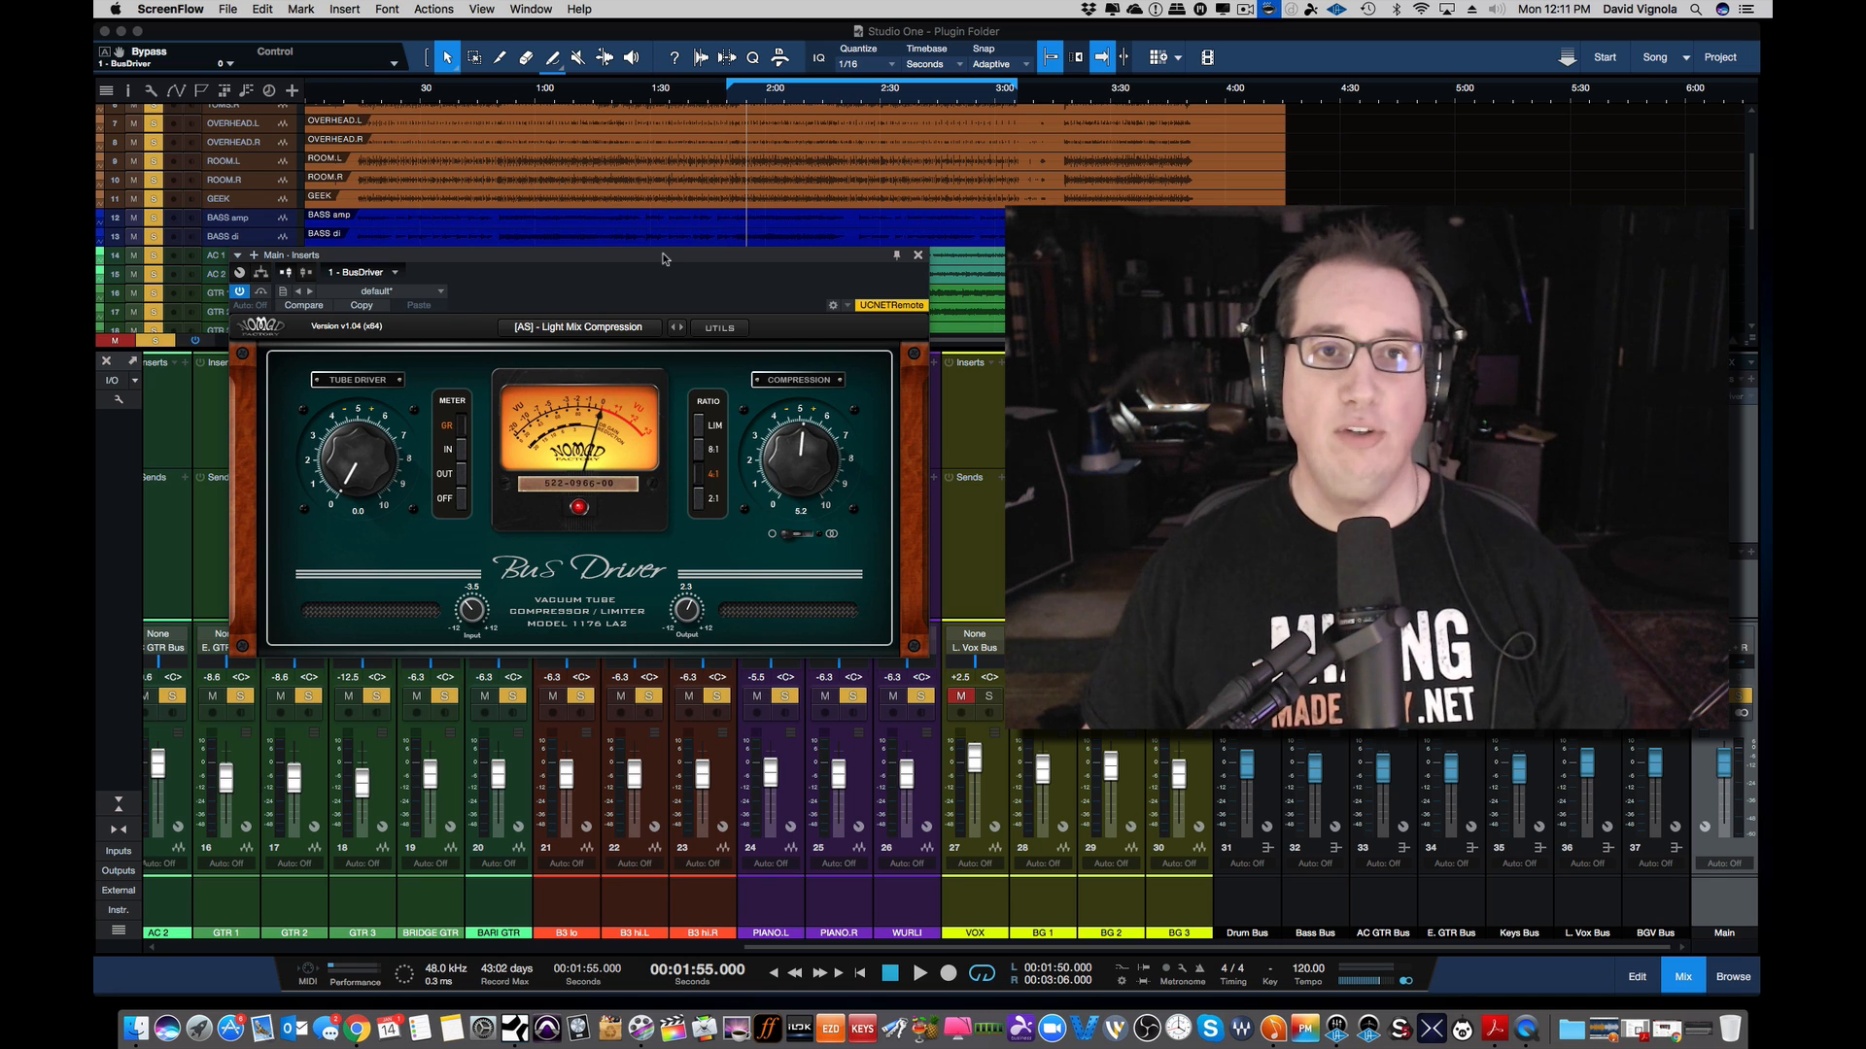
drag(664, 254, 701, 254)
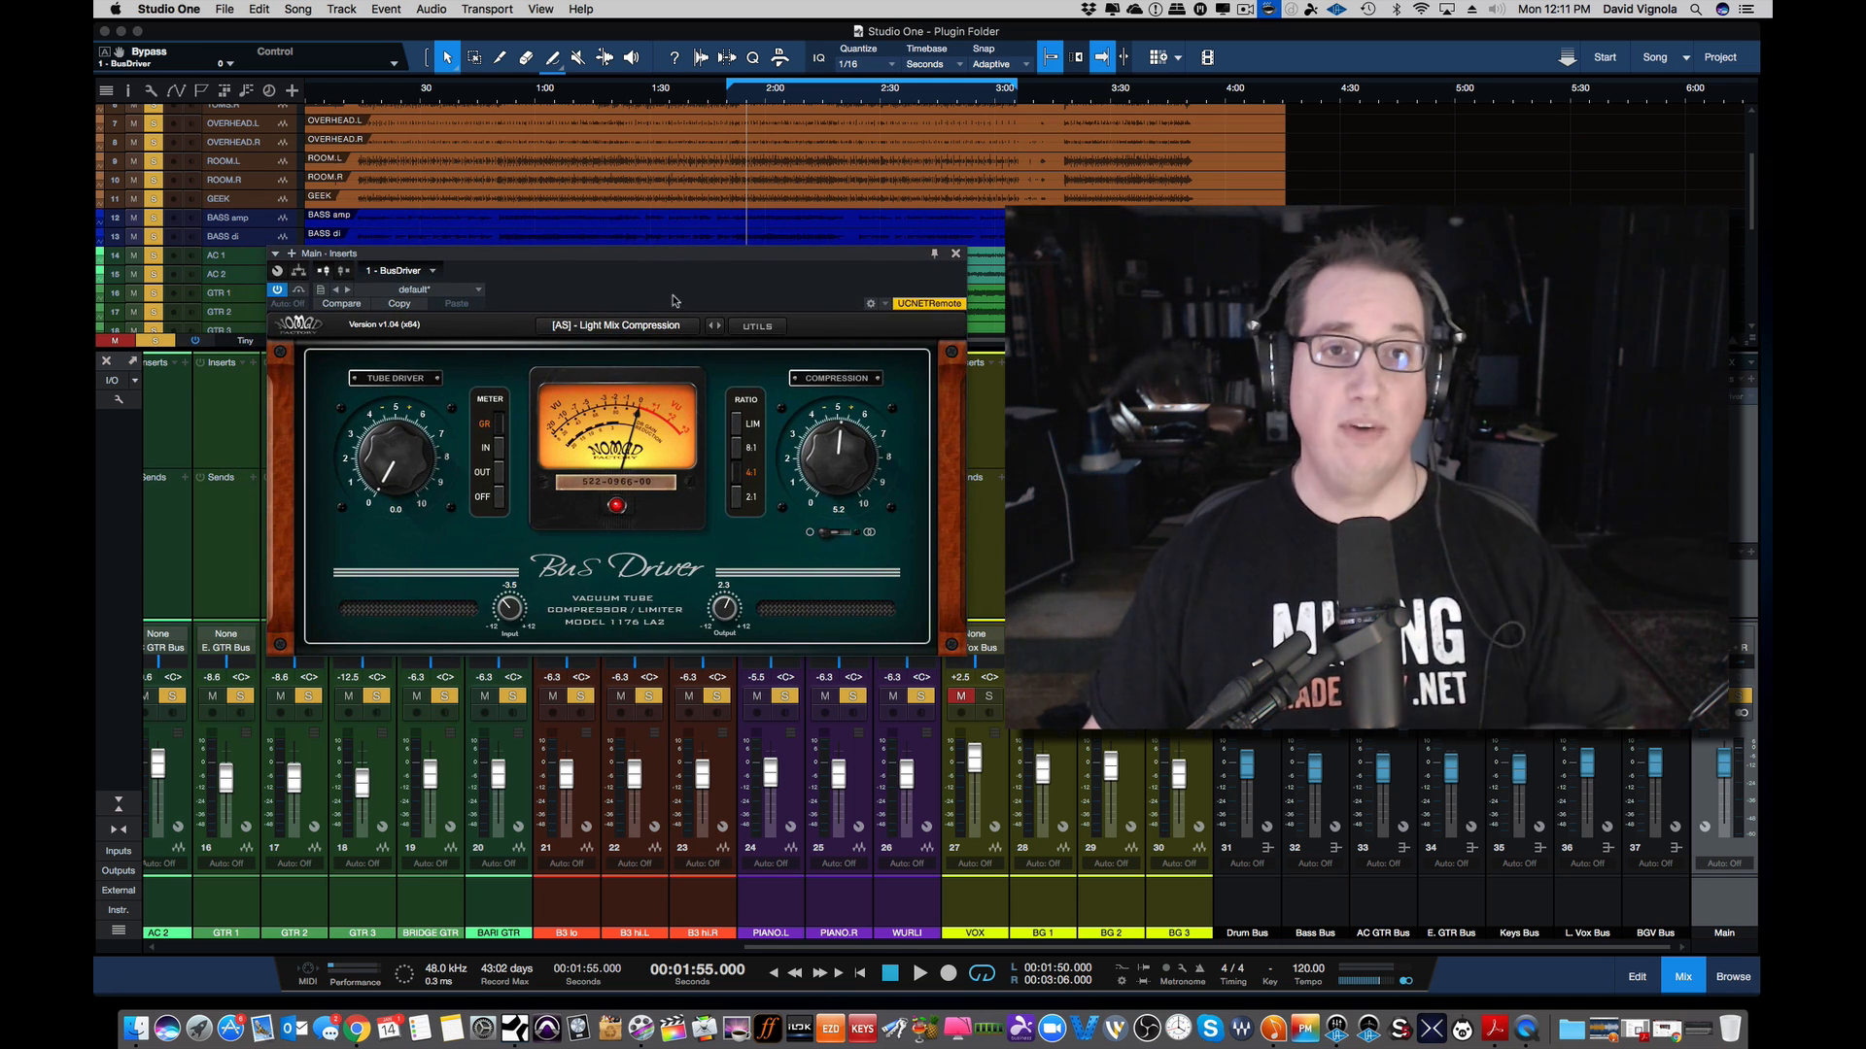
drag(681, 267, 685, 259)
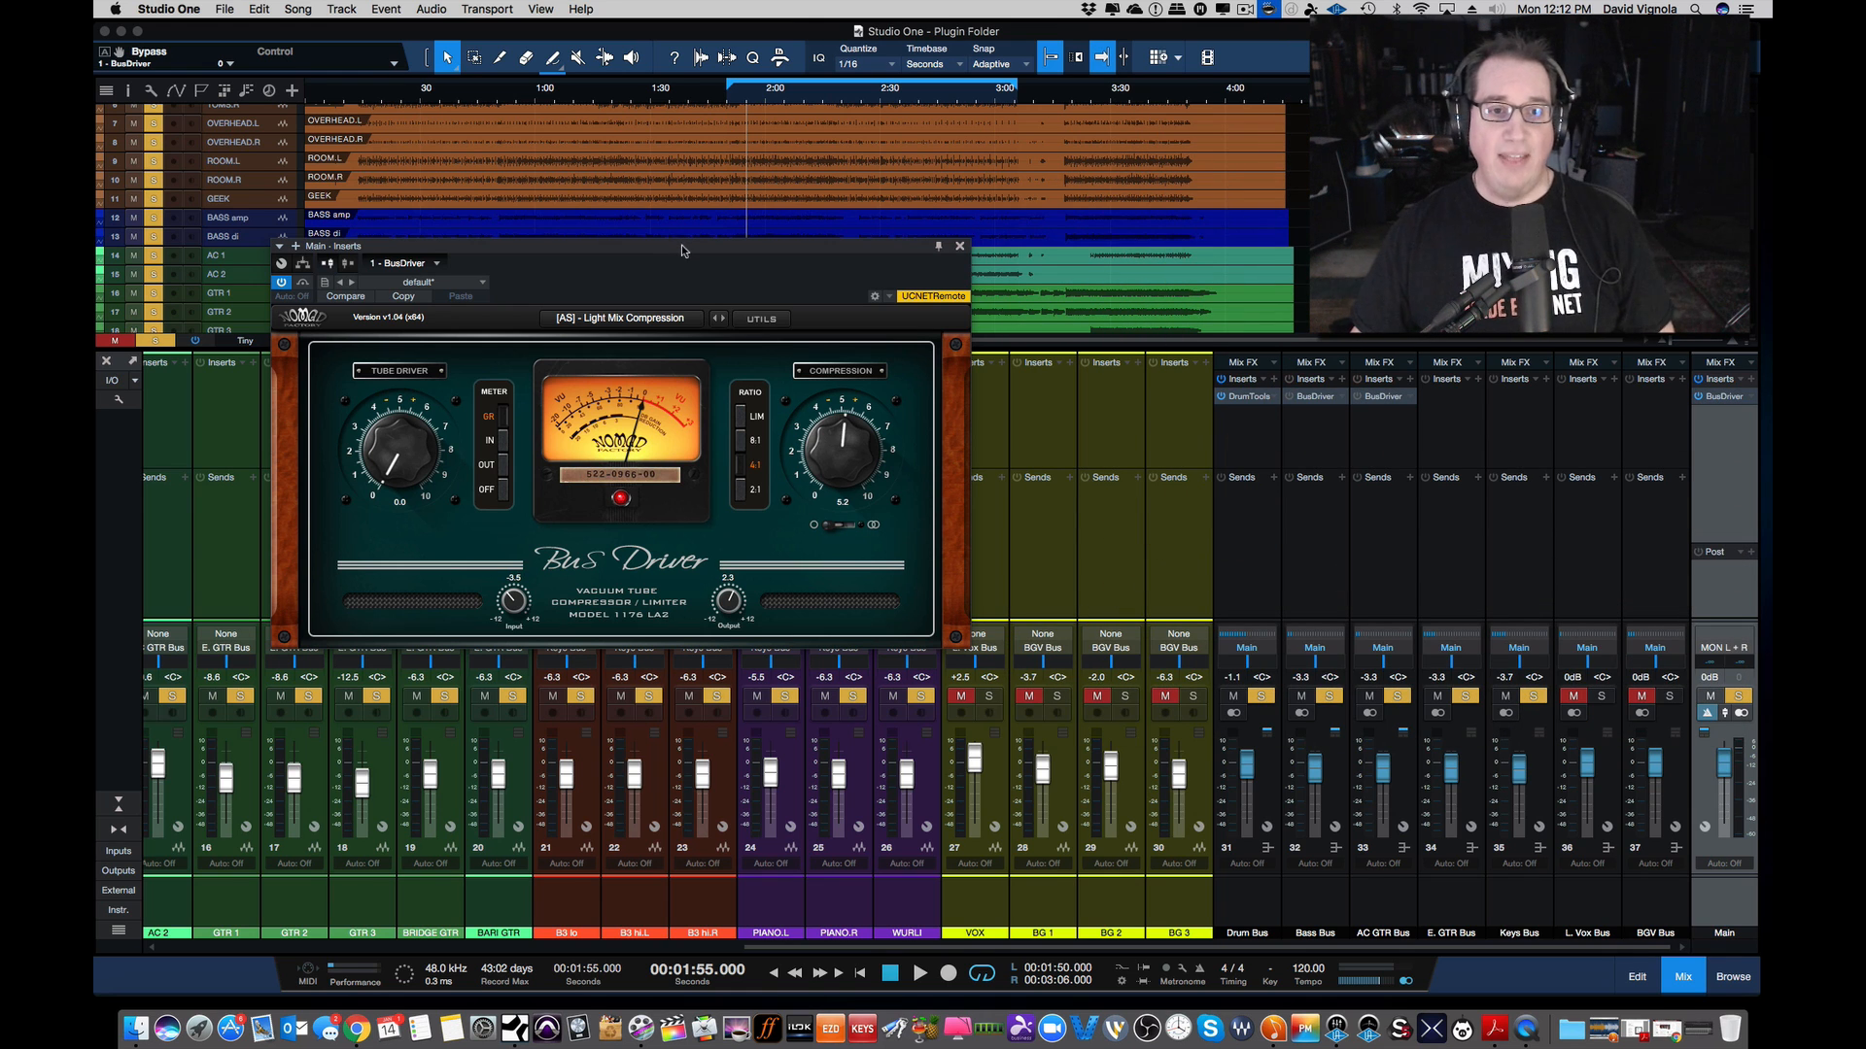
drag(681, 251, 711, 262)
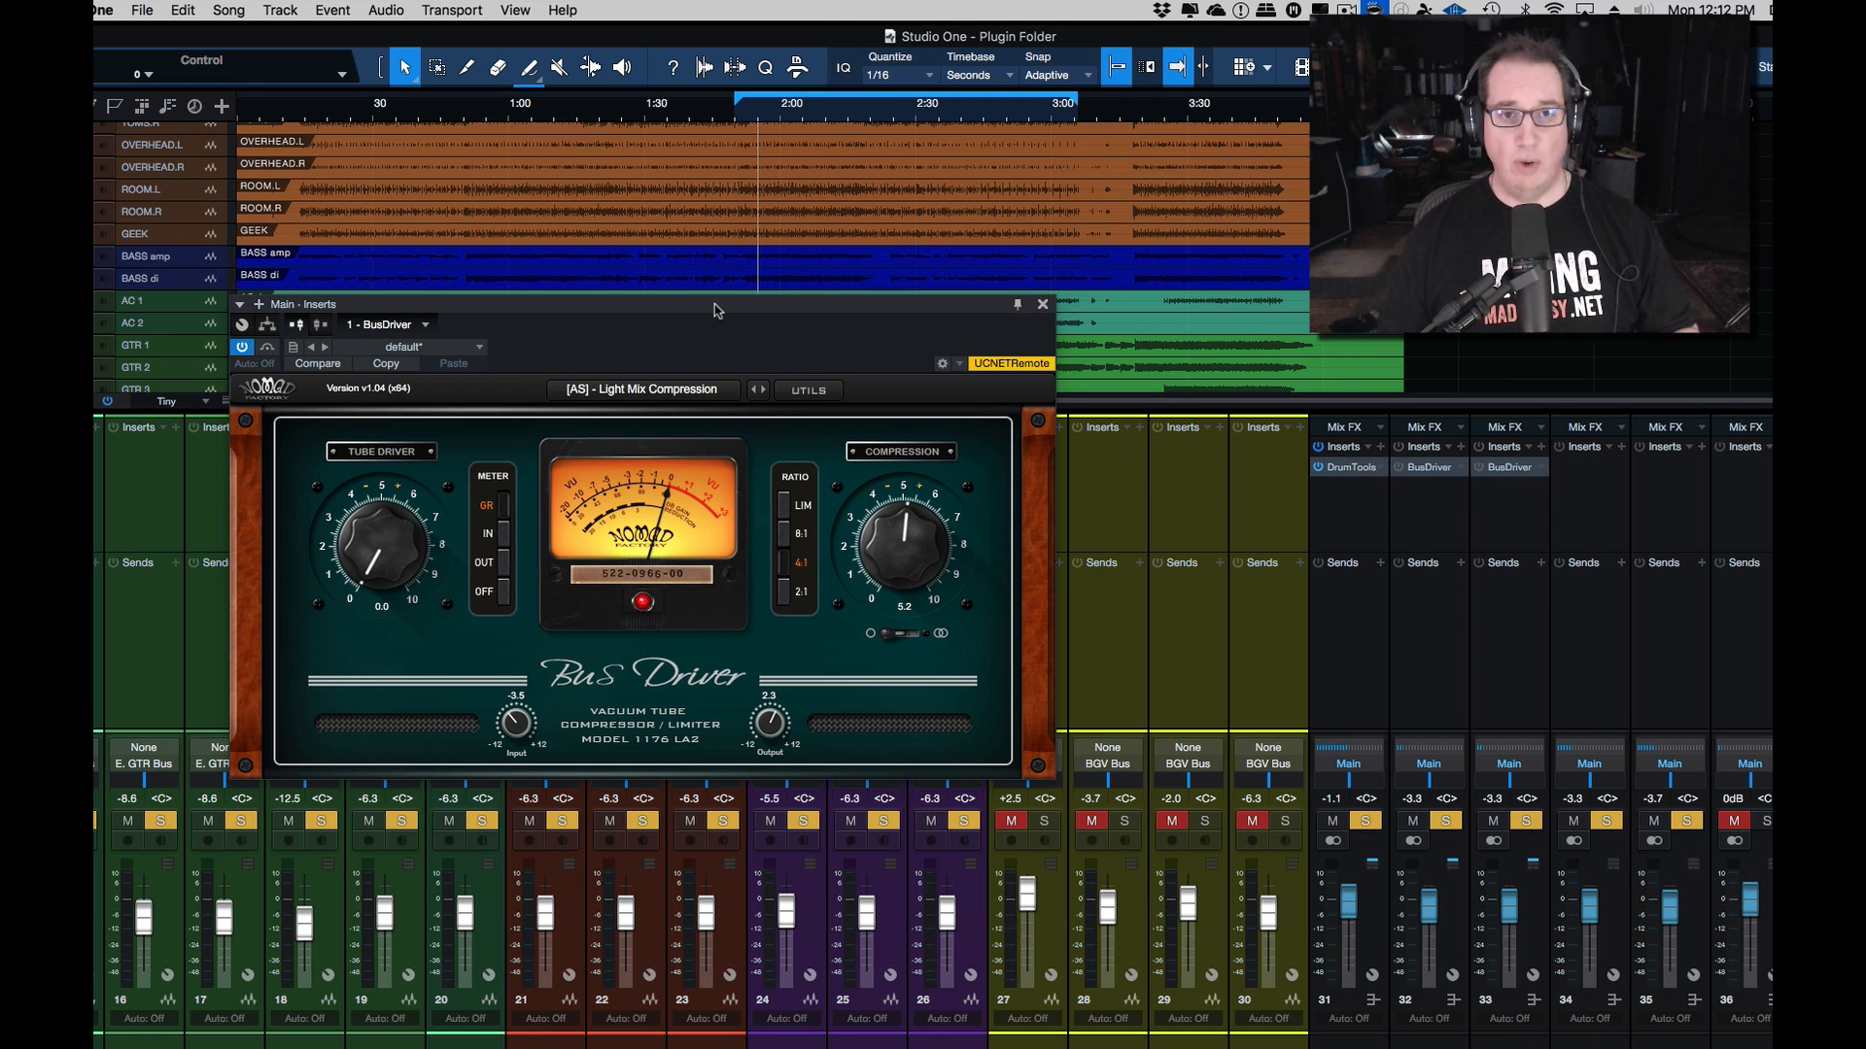
drag(714, 309, 731, 301)
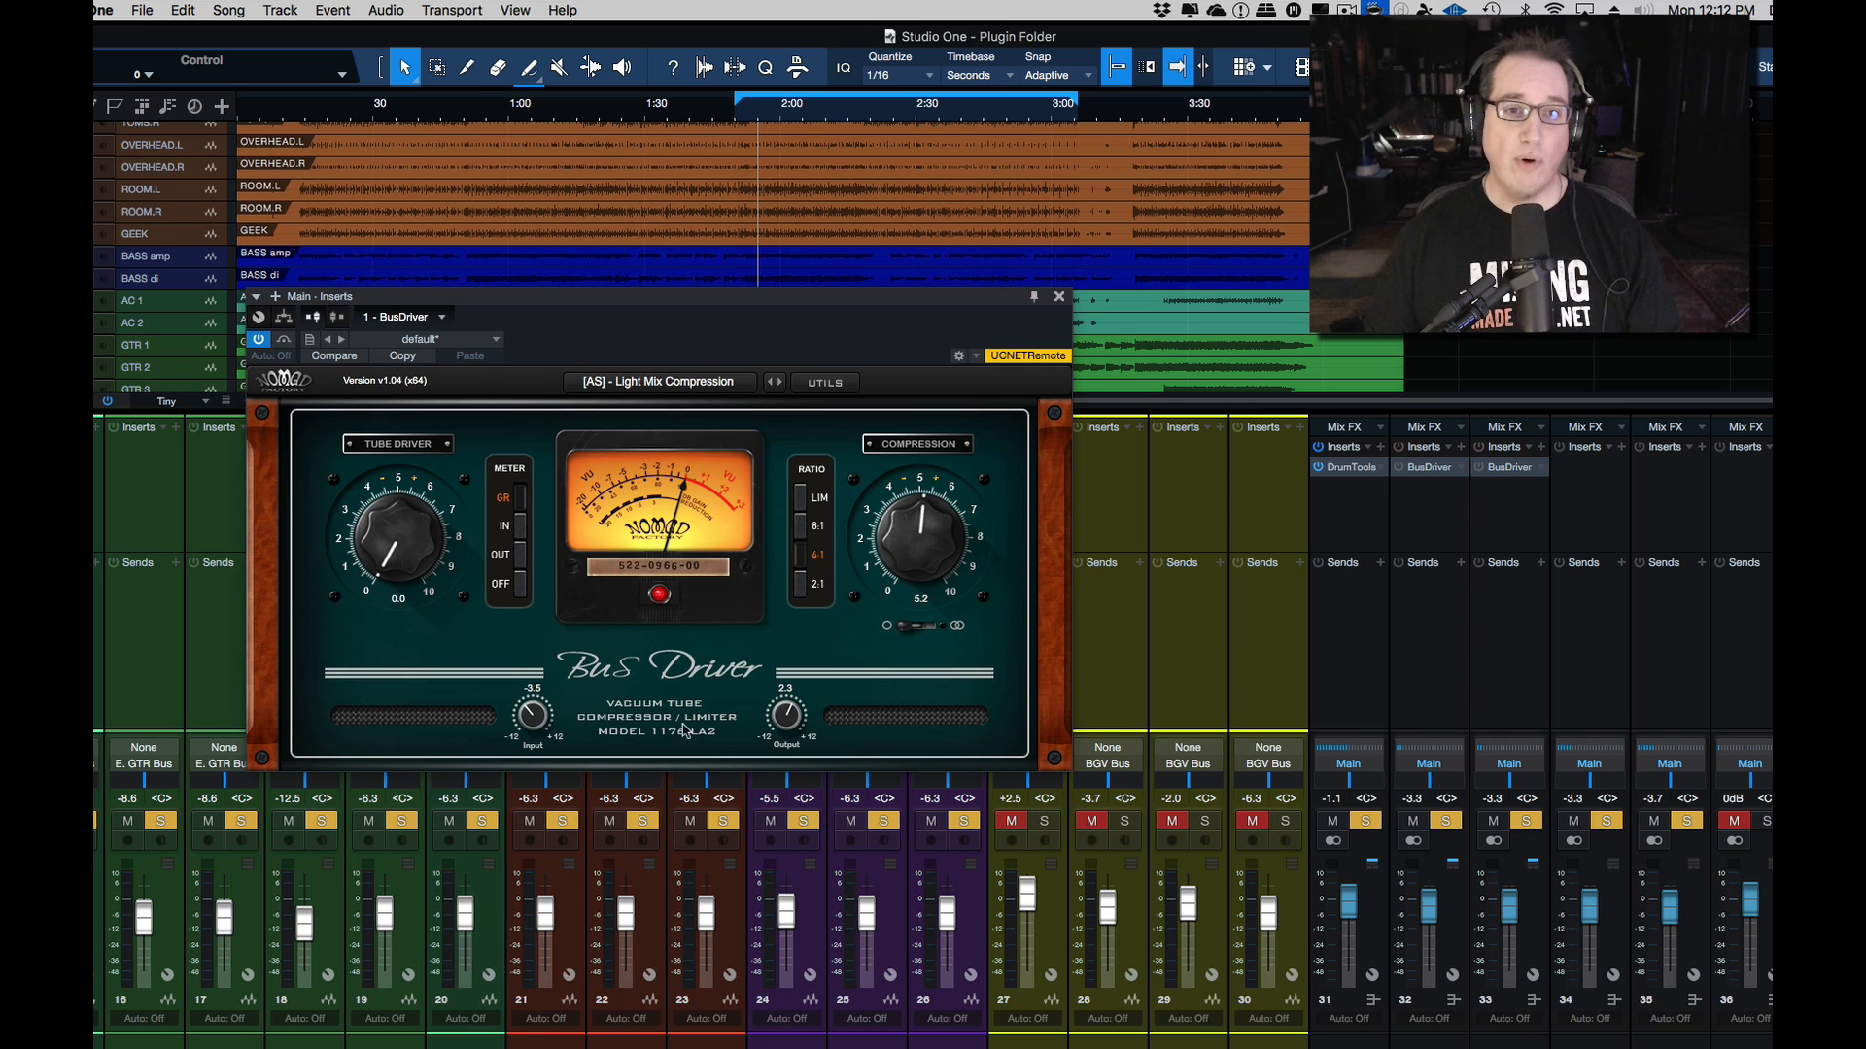
drag(633, 306, 639, 305)
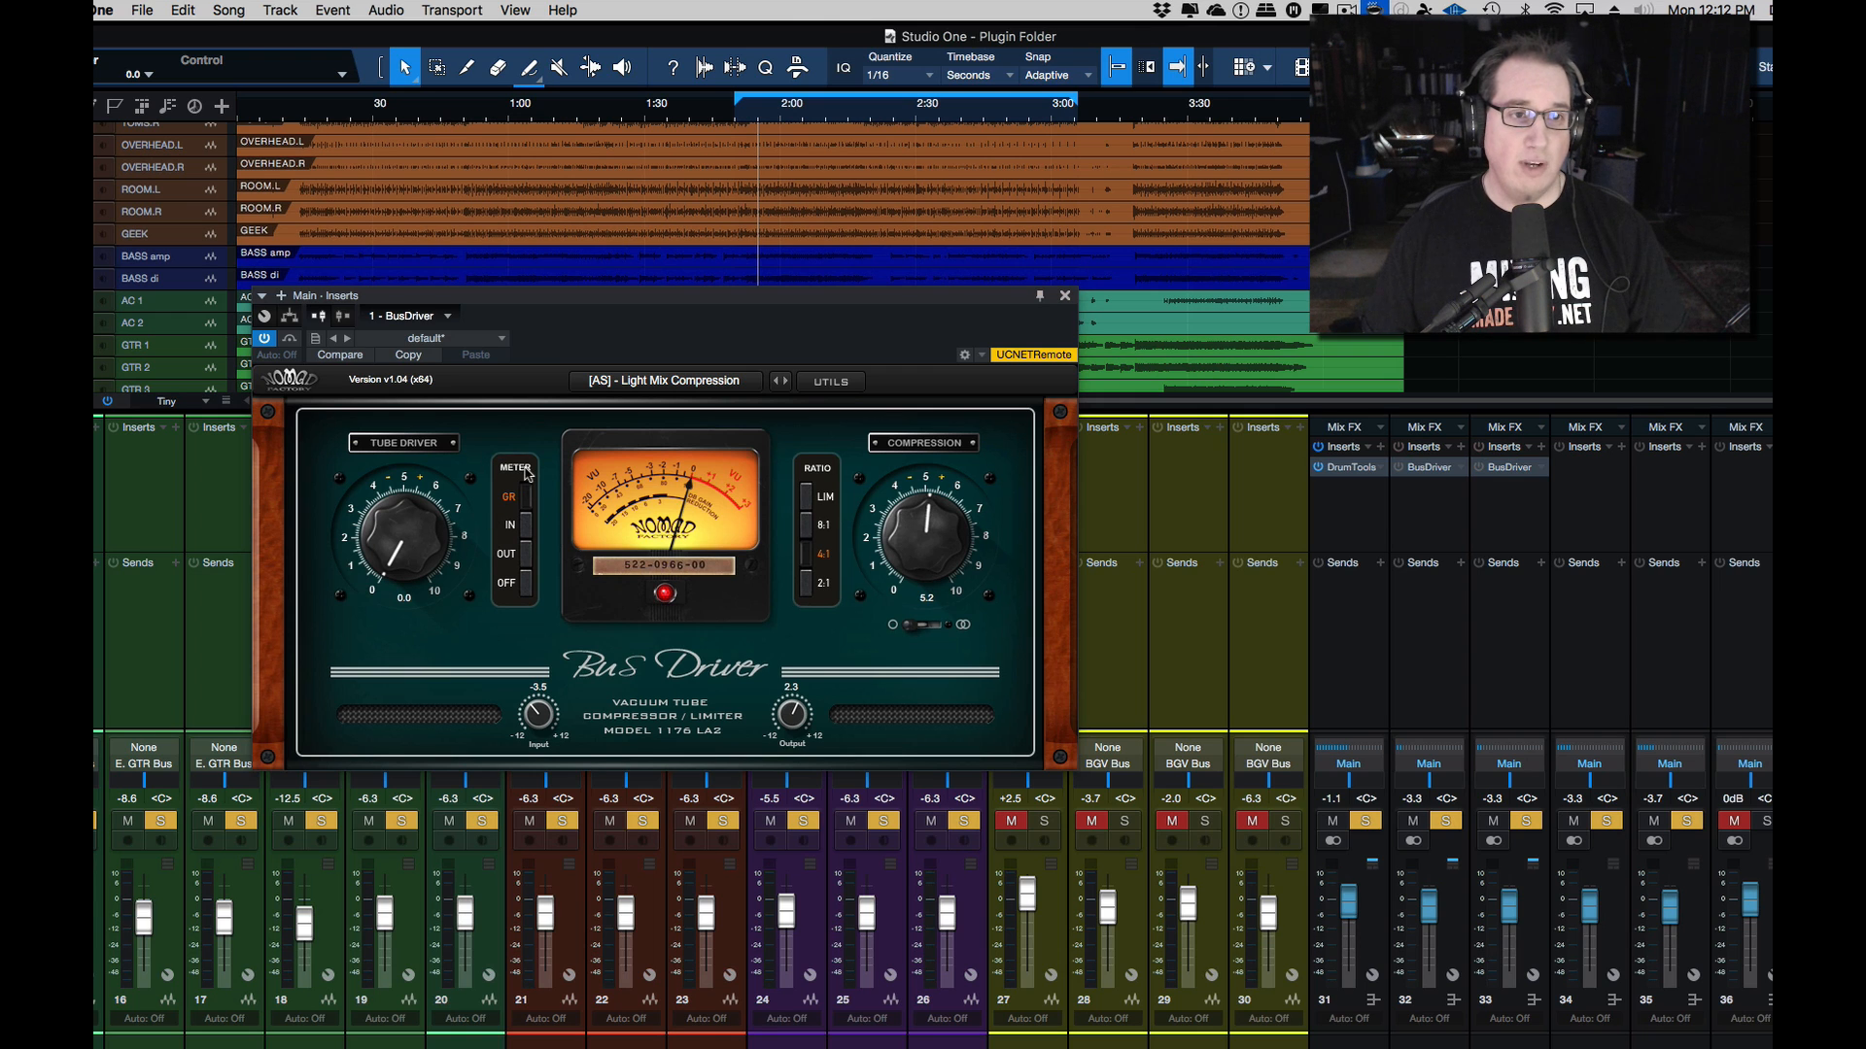
Step: Switch the BusDriver meter off and back to GR, and set the Compression knob to 4.0
click(526, 526)
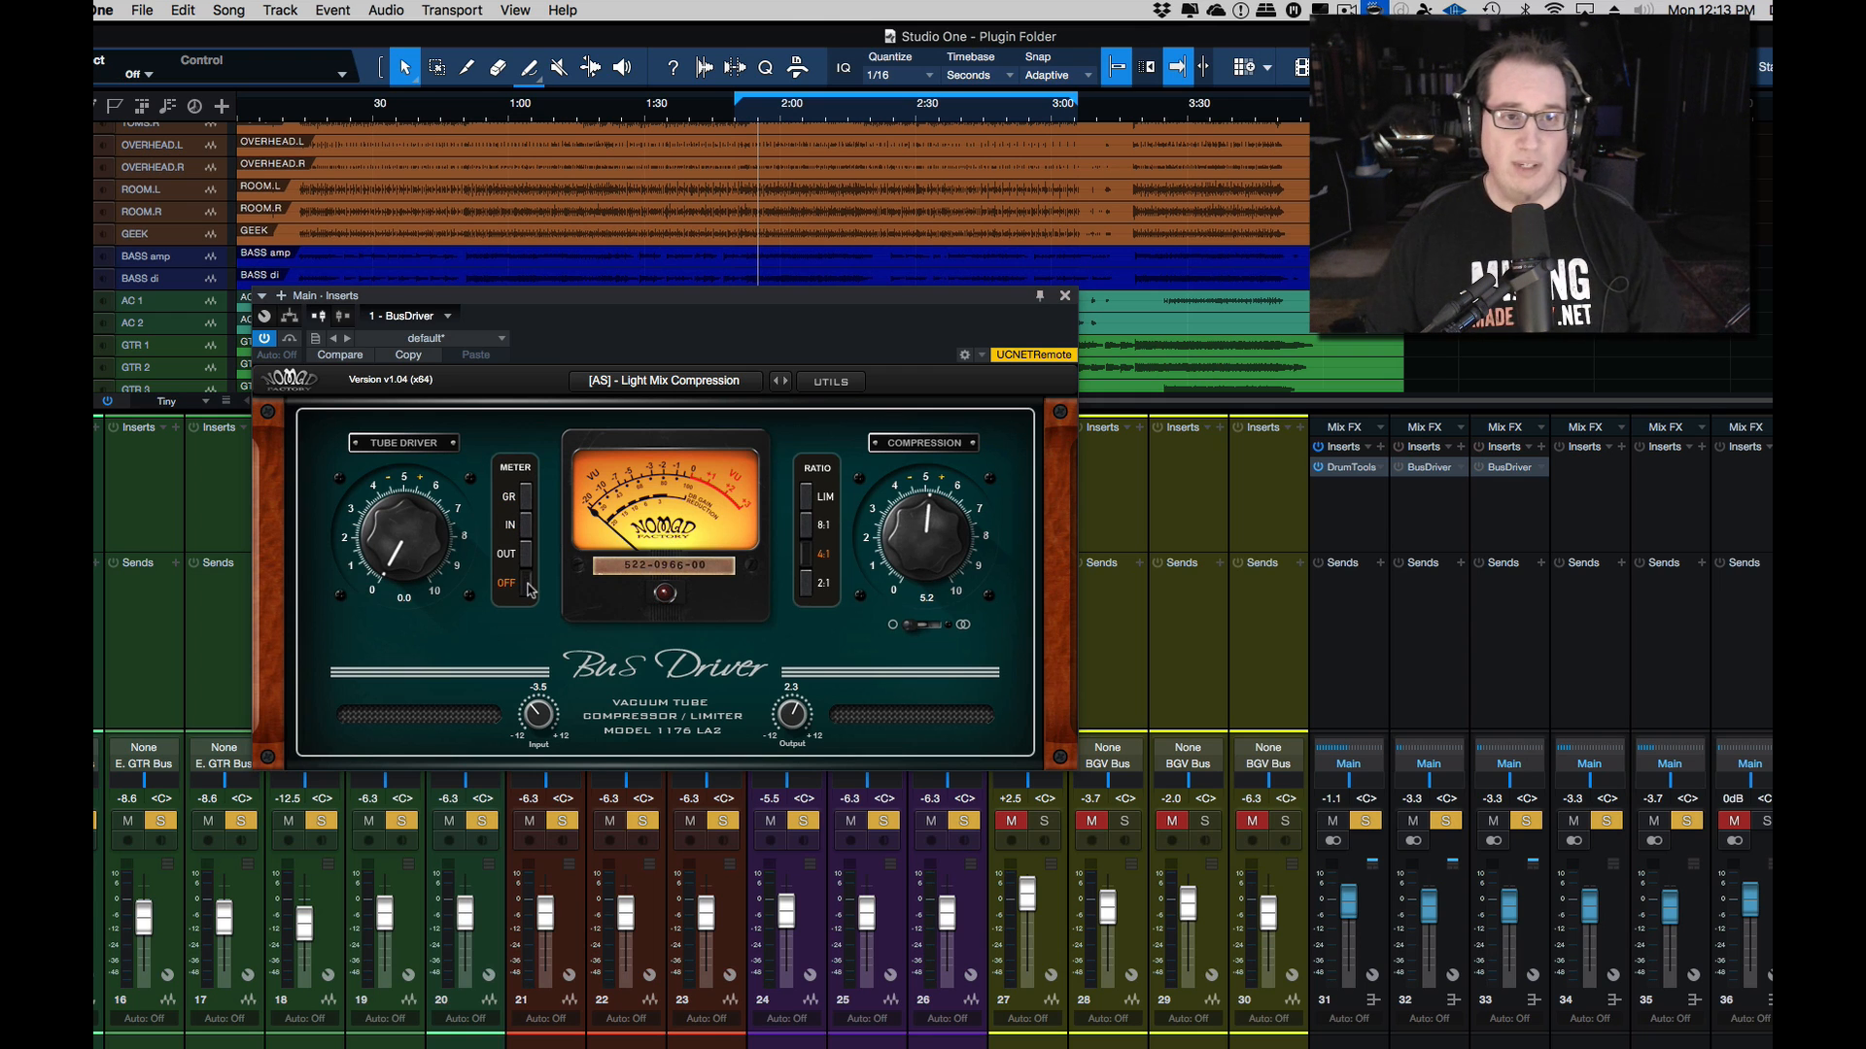
click(526, 497)
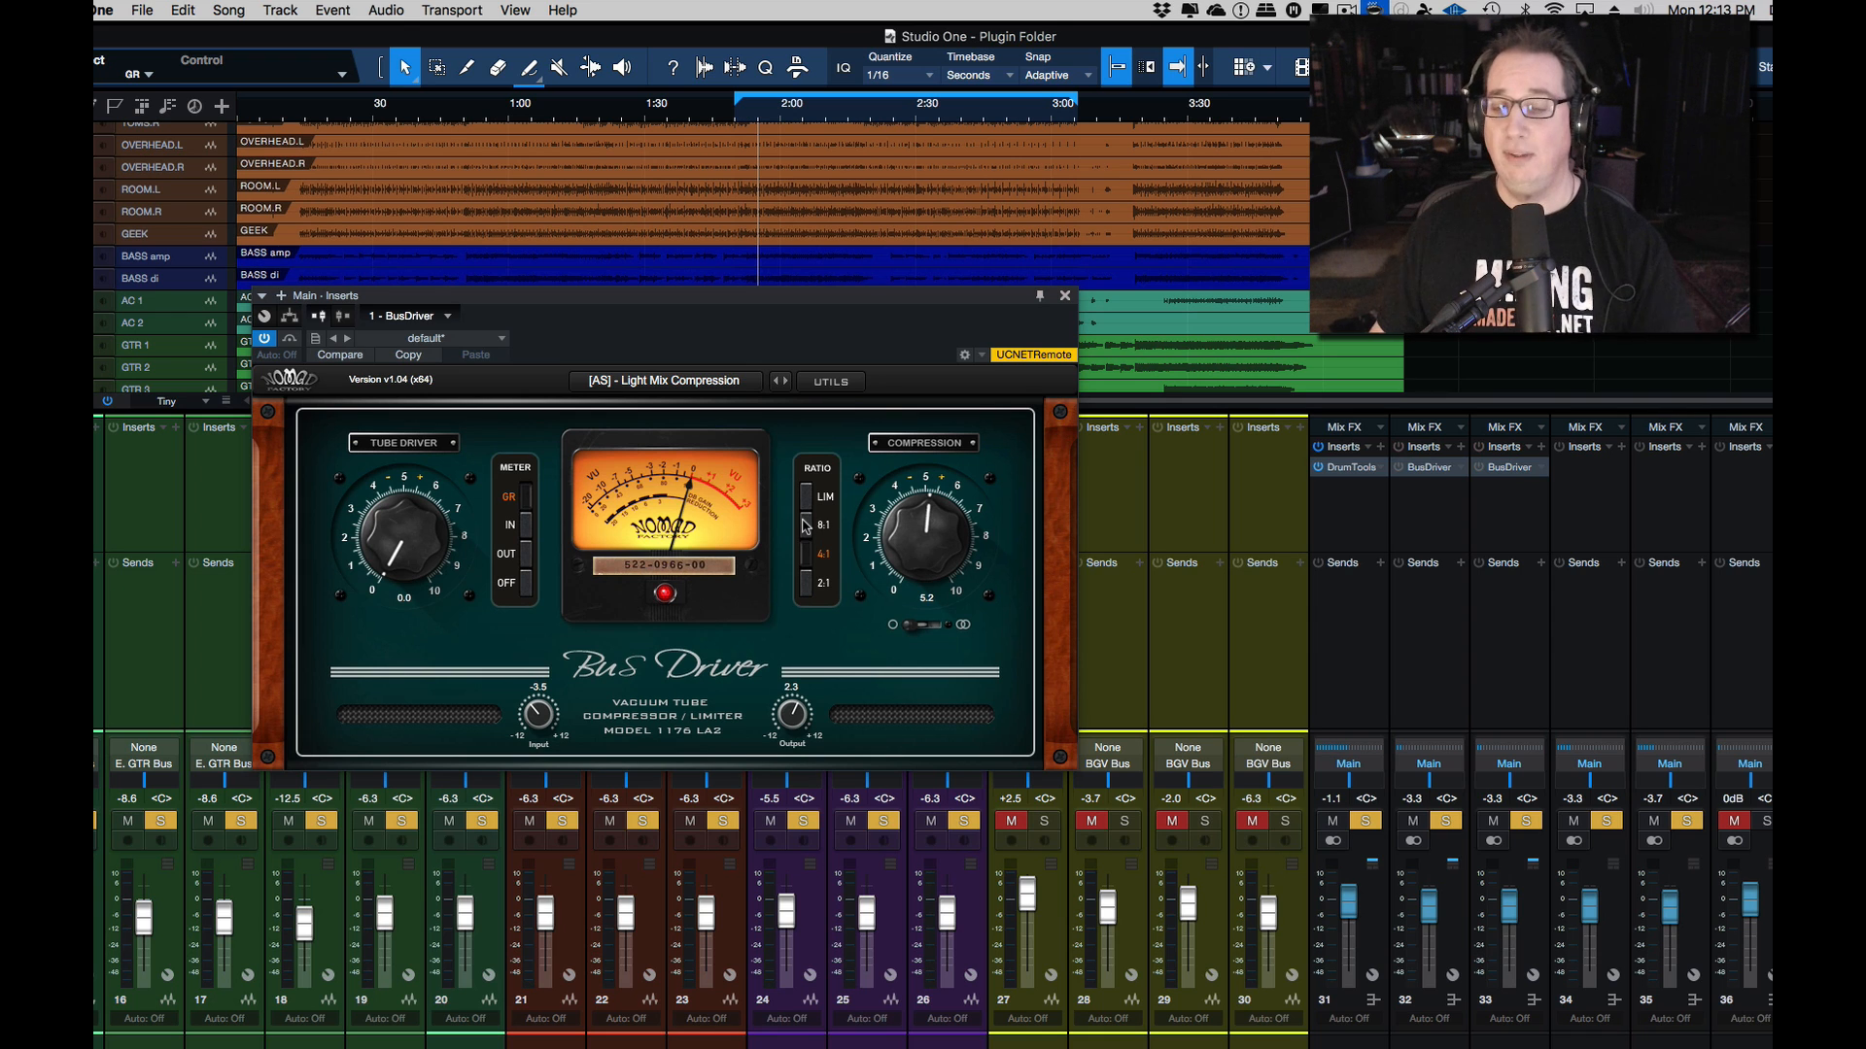
drag(925, 534, 925, 588)
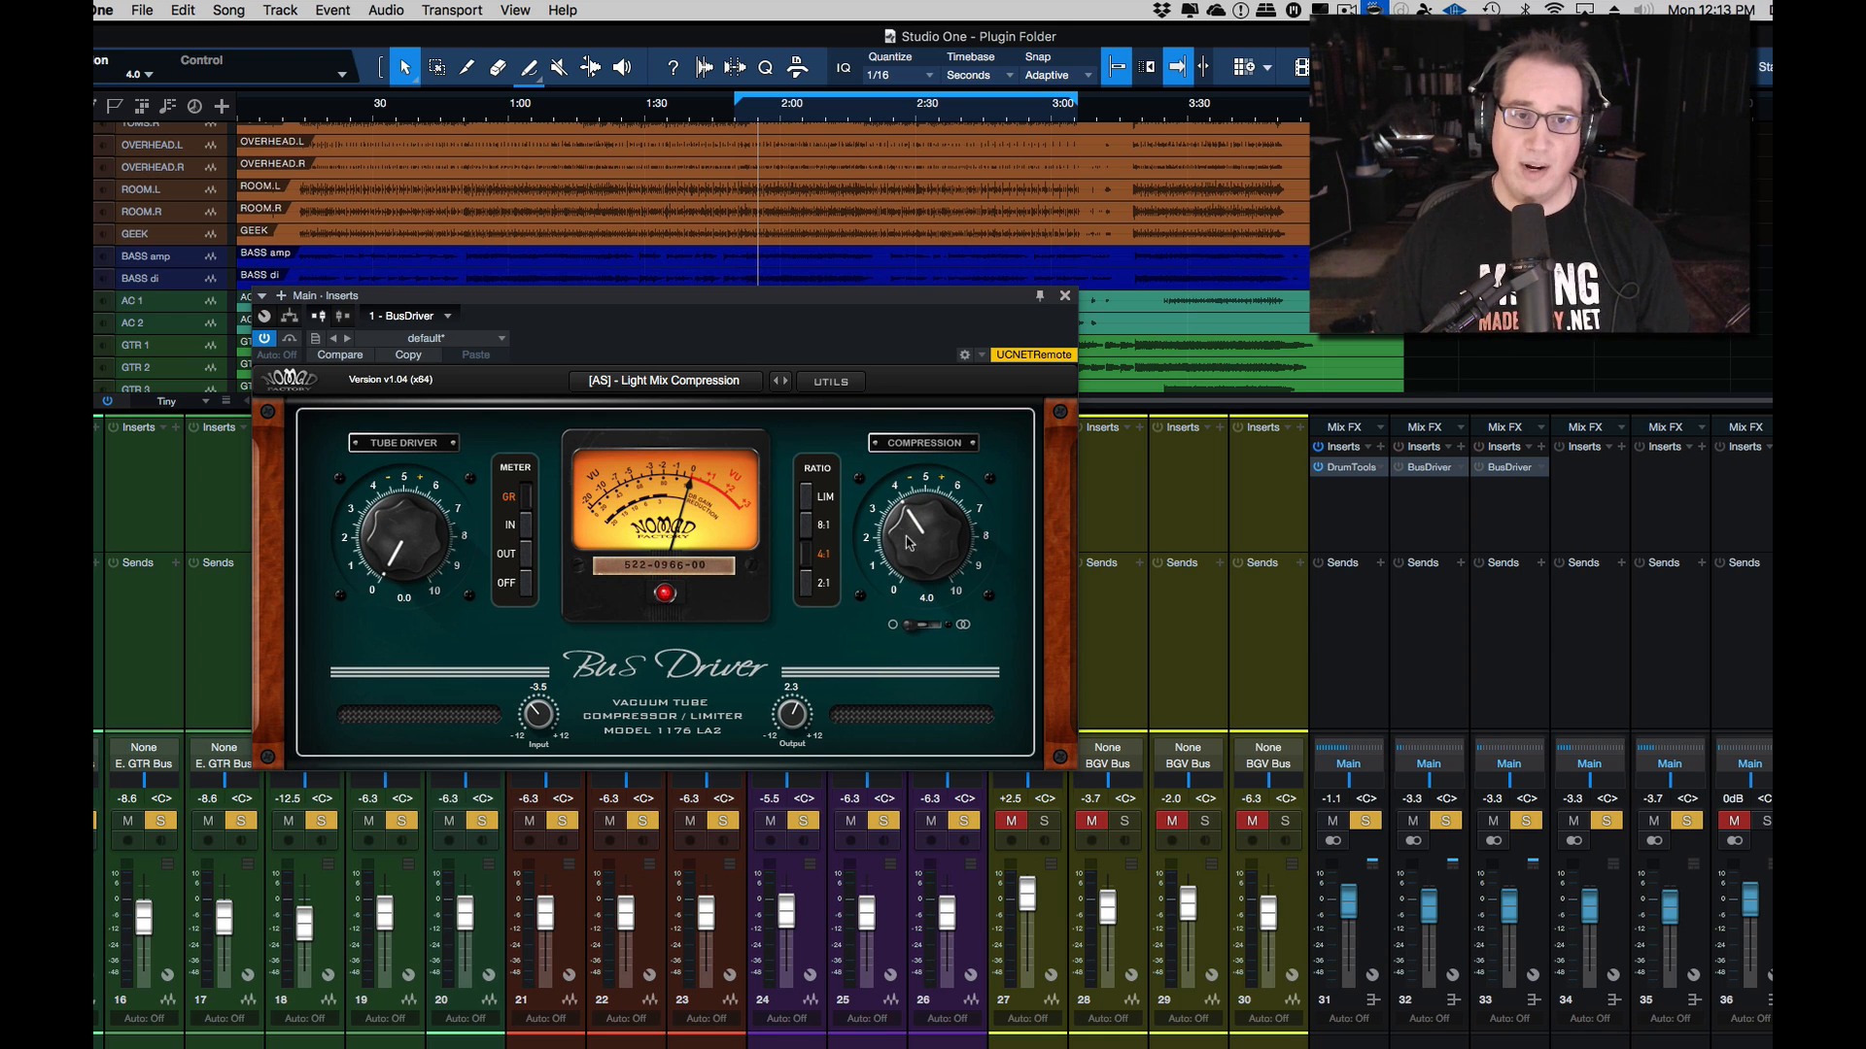
Step: Try the compression detector's Center position, set it to Stereo, and set the Input level to -1.8
click(898, 632)
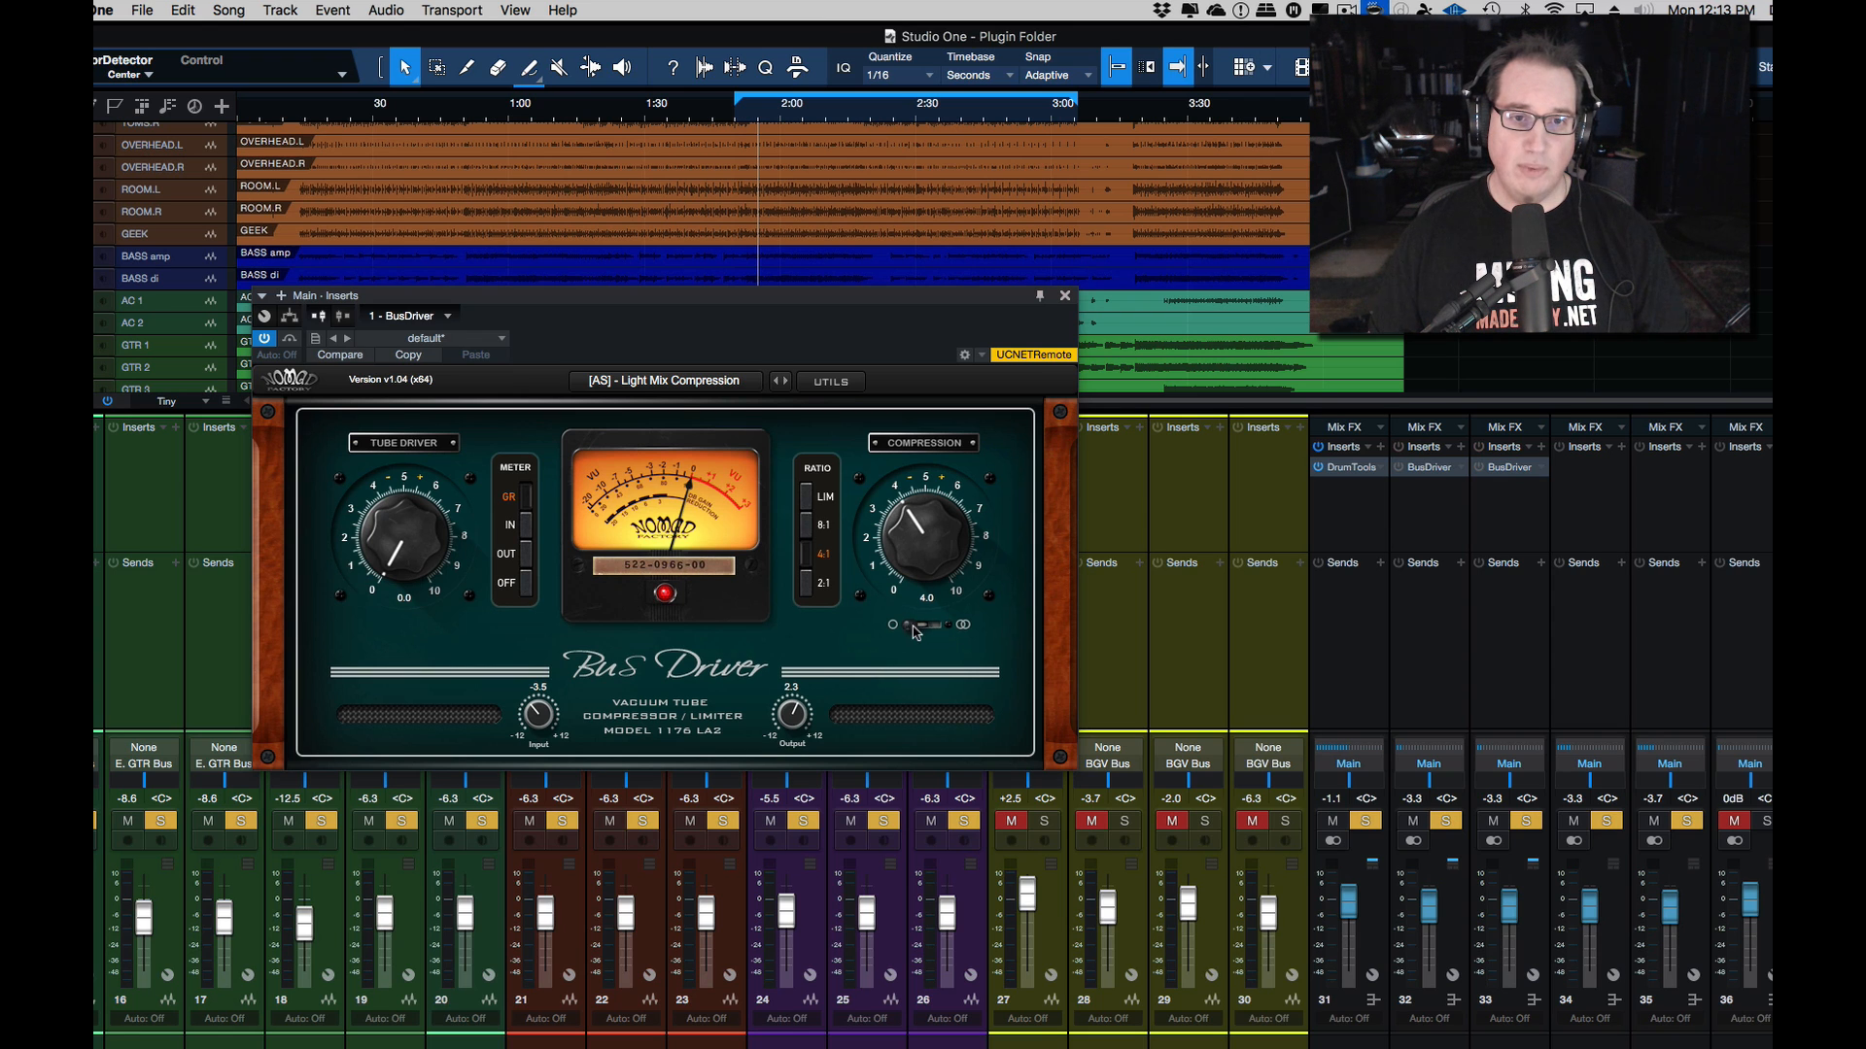
click(959, 629)
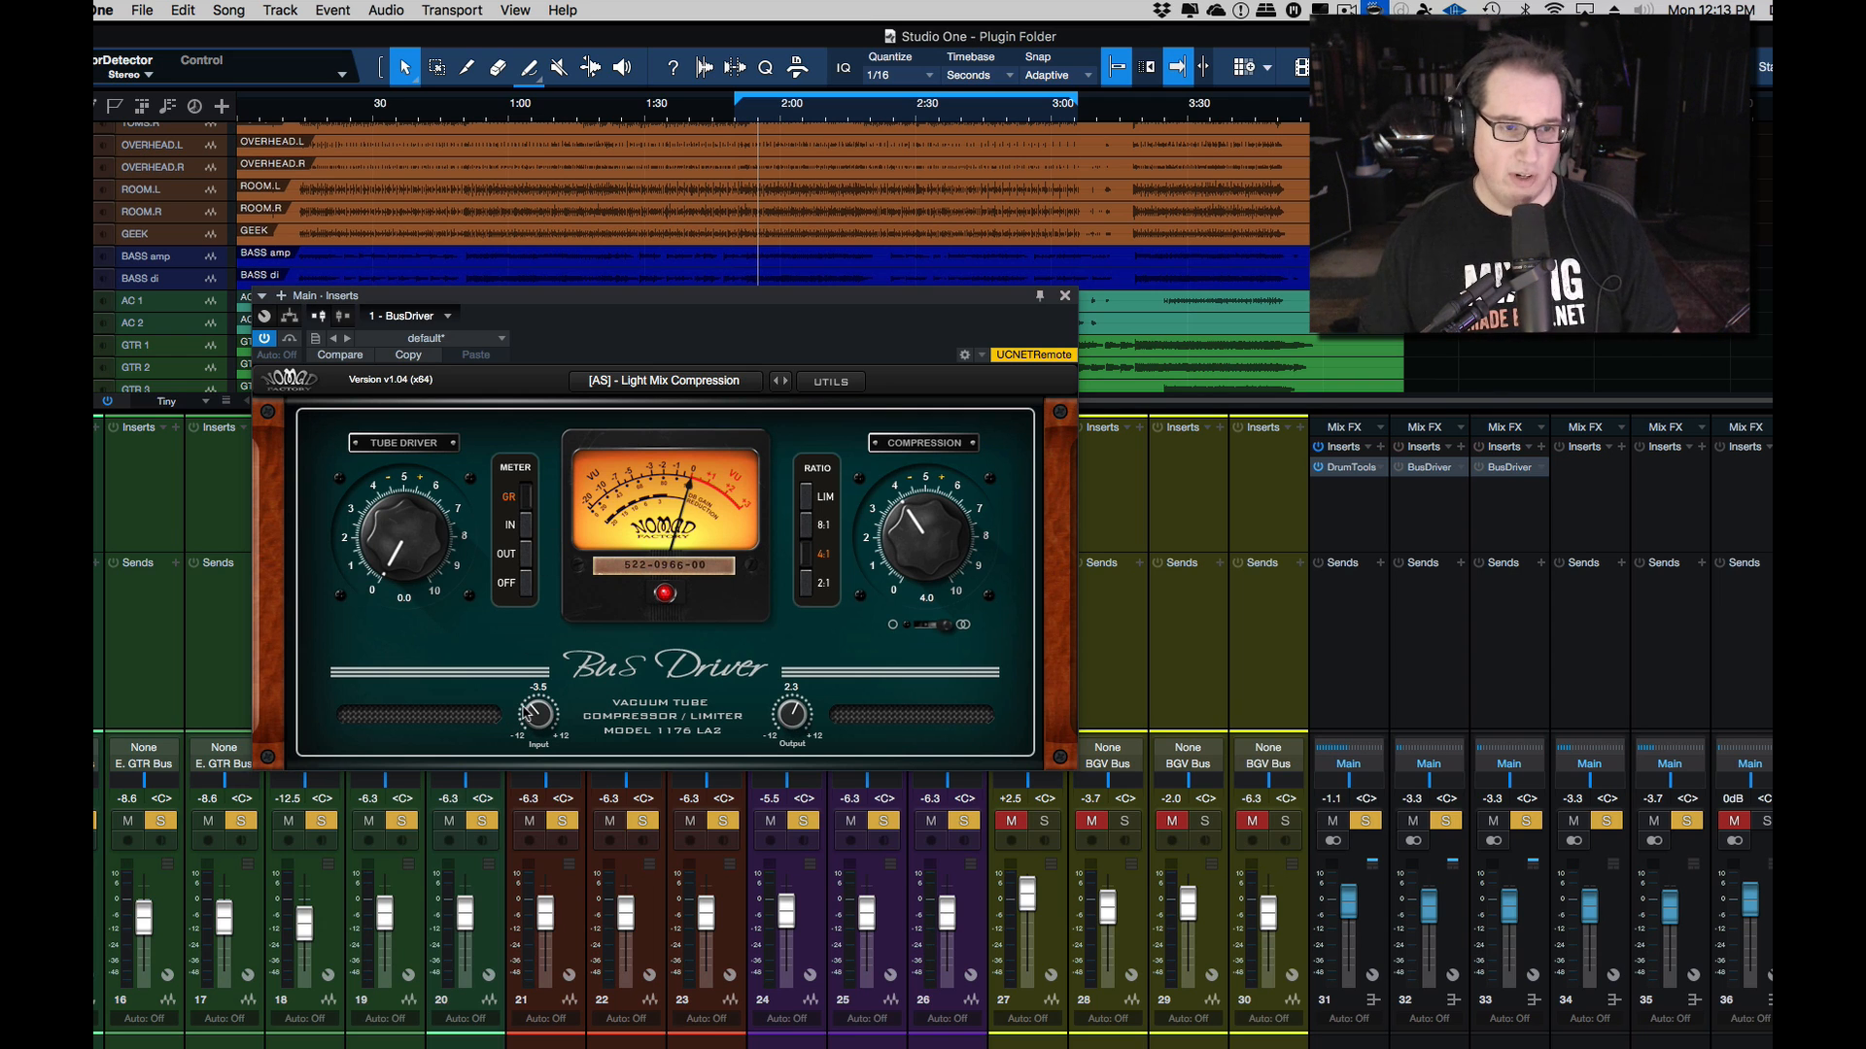
drag(526, 711, 527, 708)
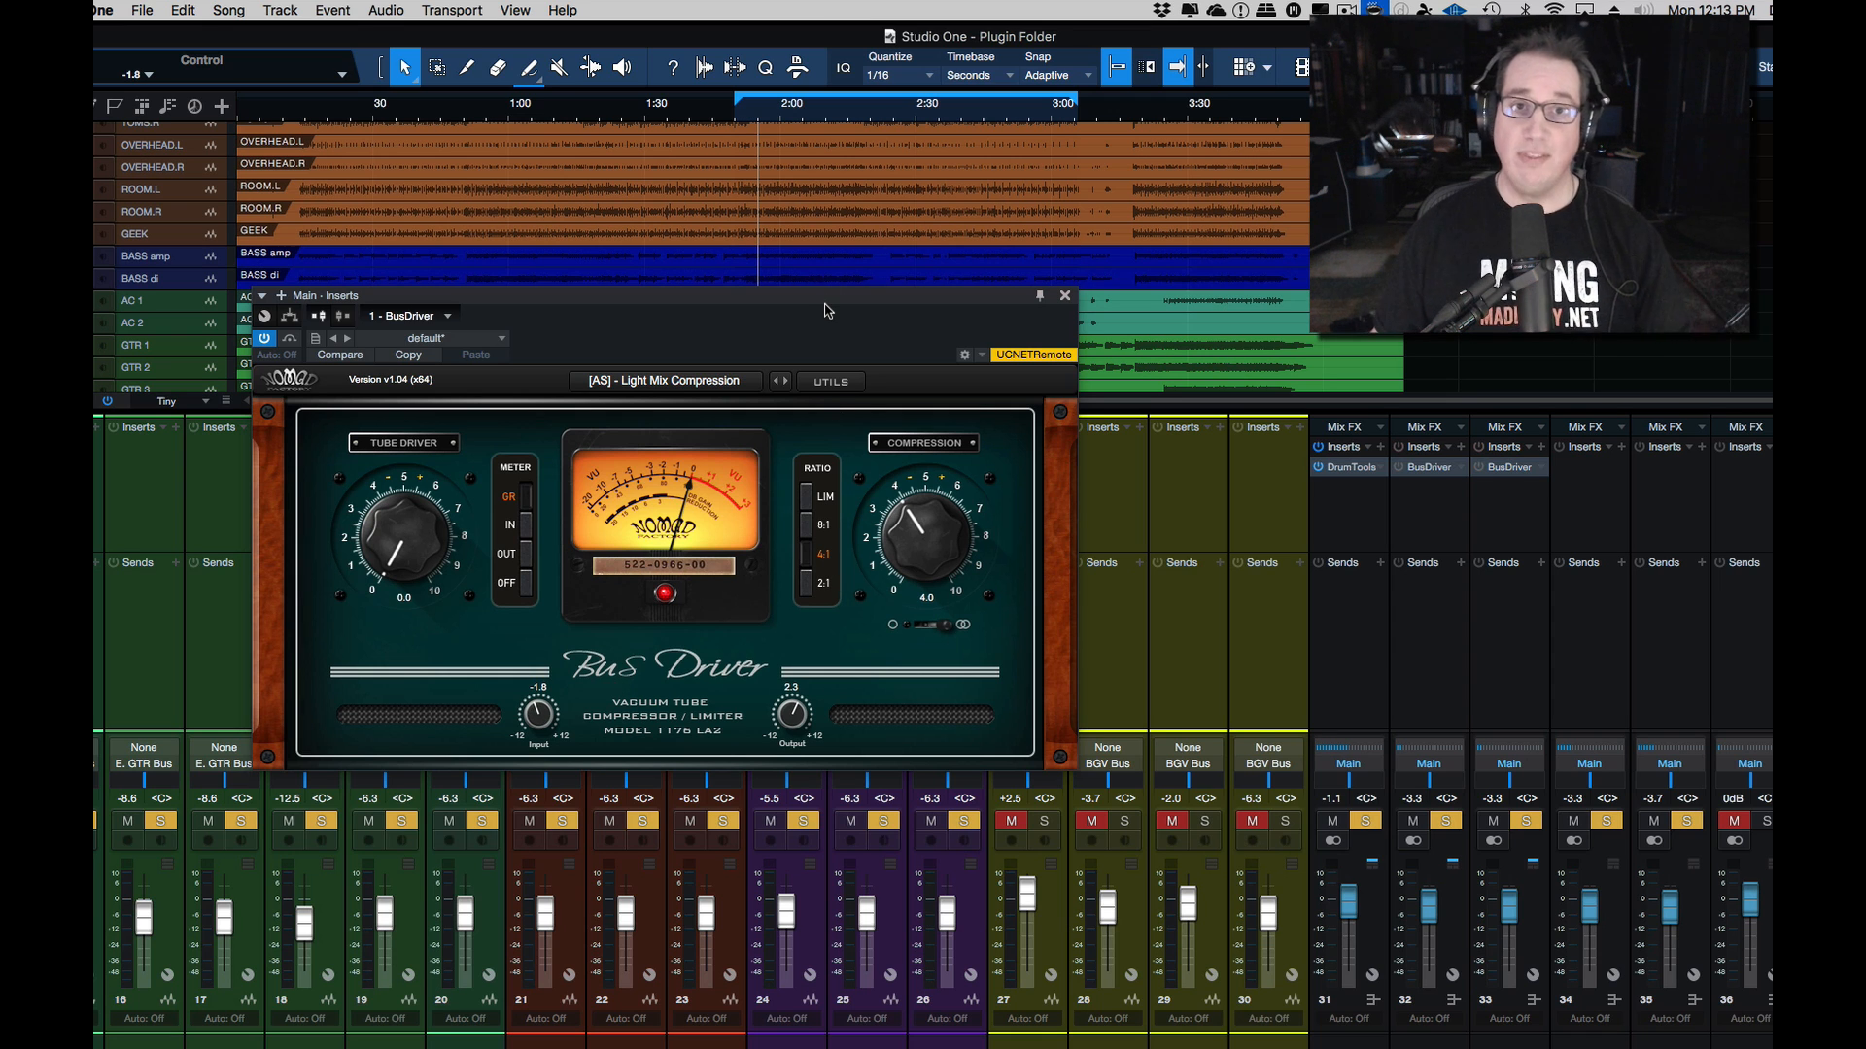
drag(824, 310, 827, 315)
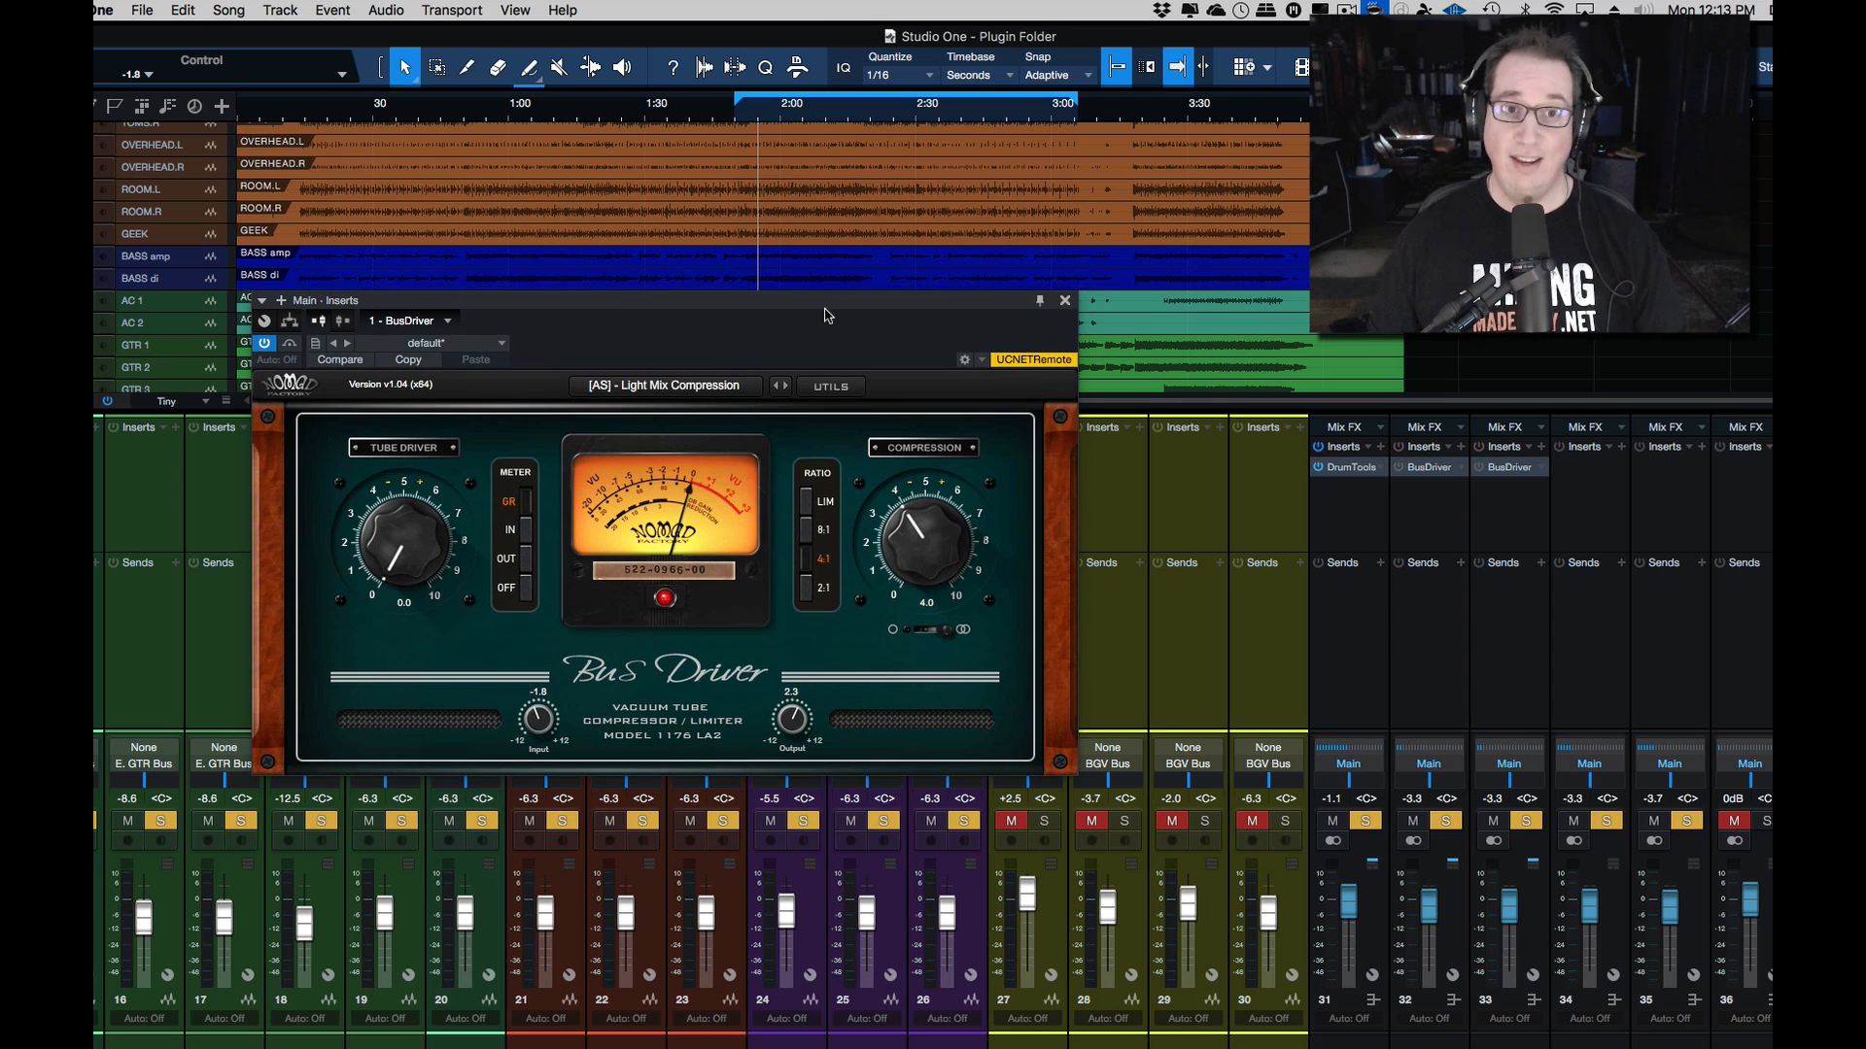
Step: Reload the [AS] - Light Mix Compression preset from the 05-Mix & Mastering category in BusDriver
click(684, 387)
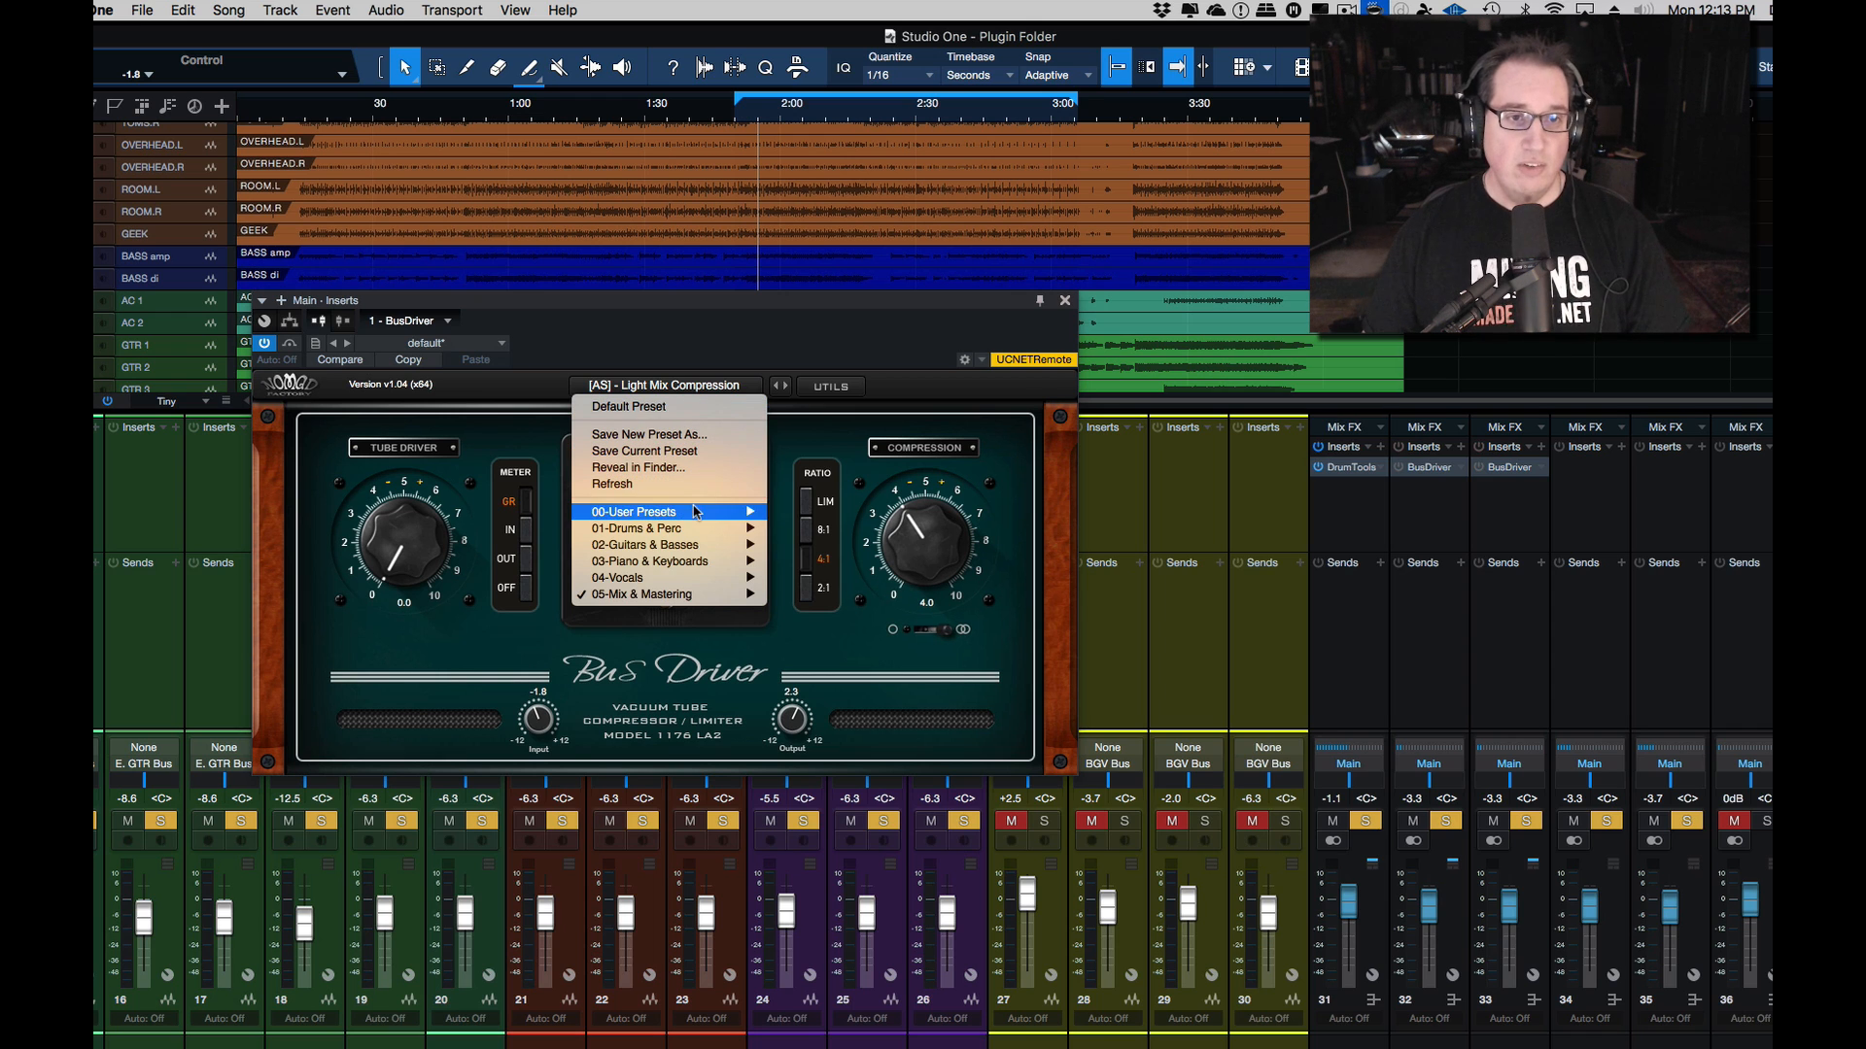
mouse_move(697, 529)
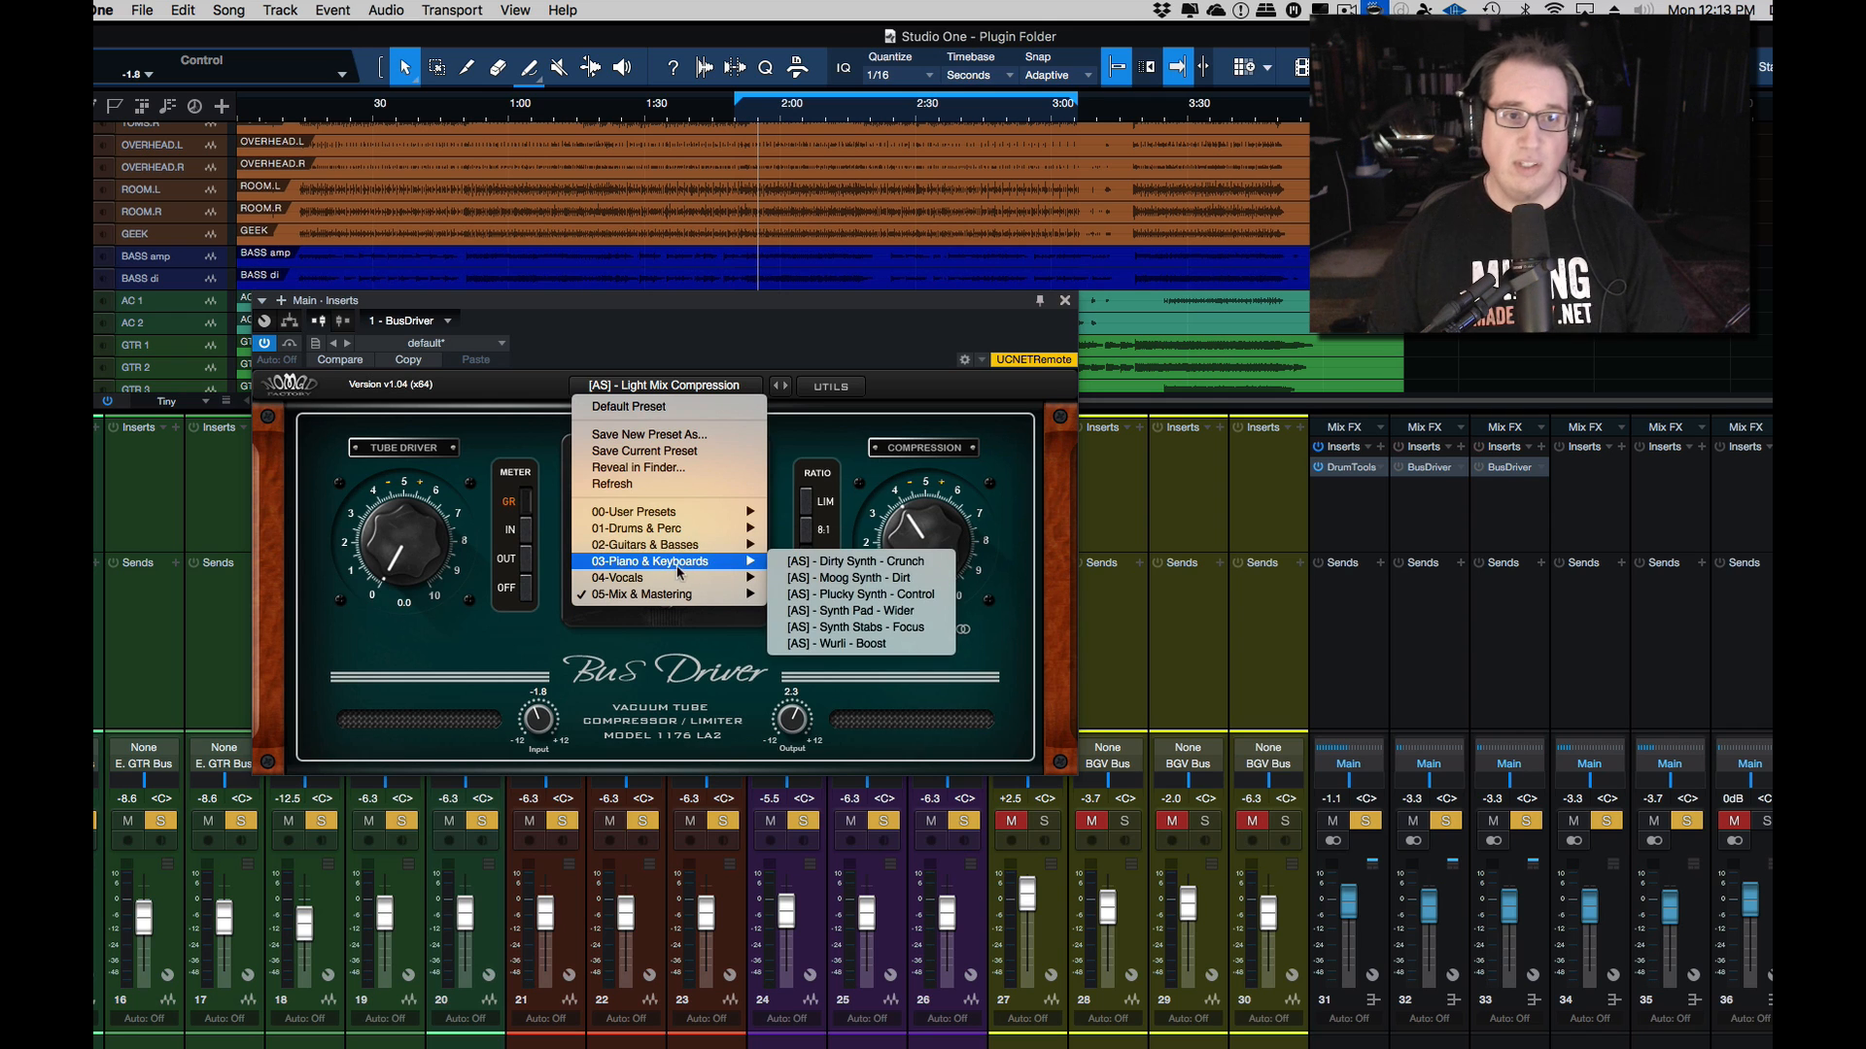
mouse_move(678, 594)
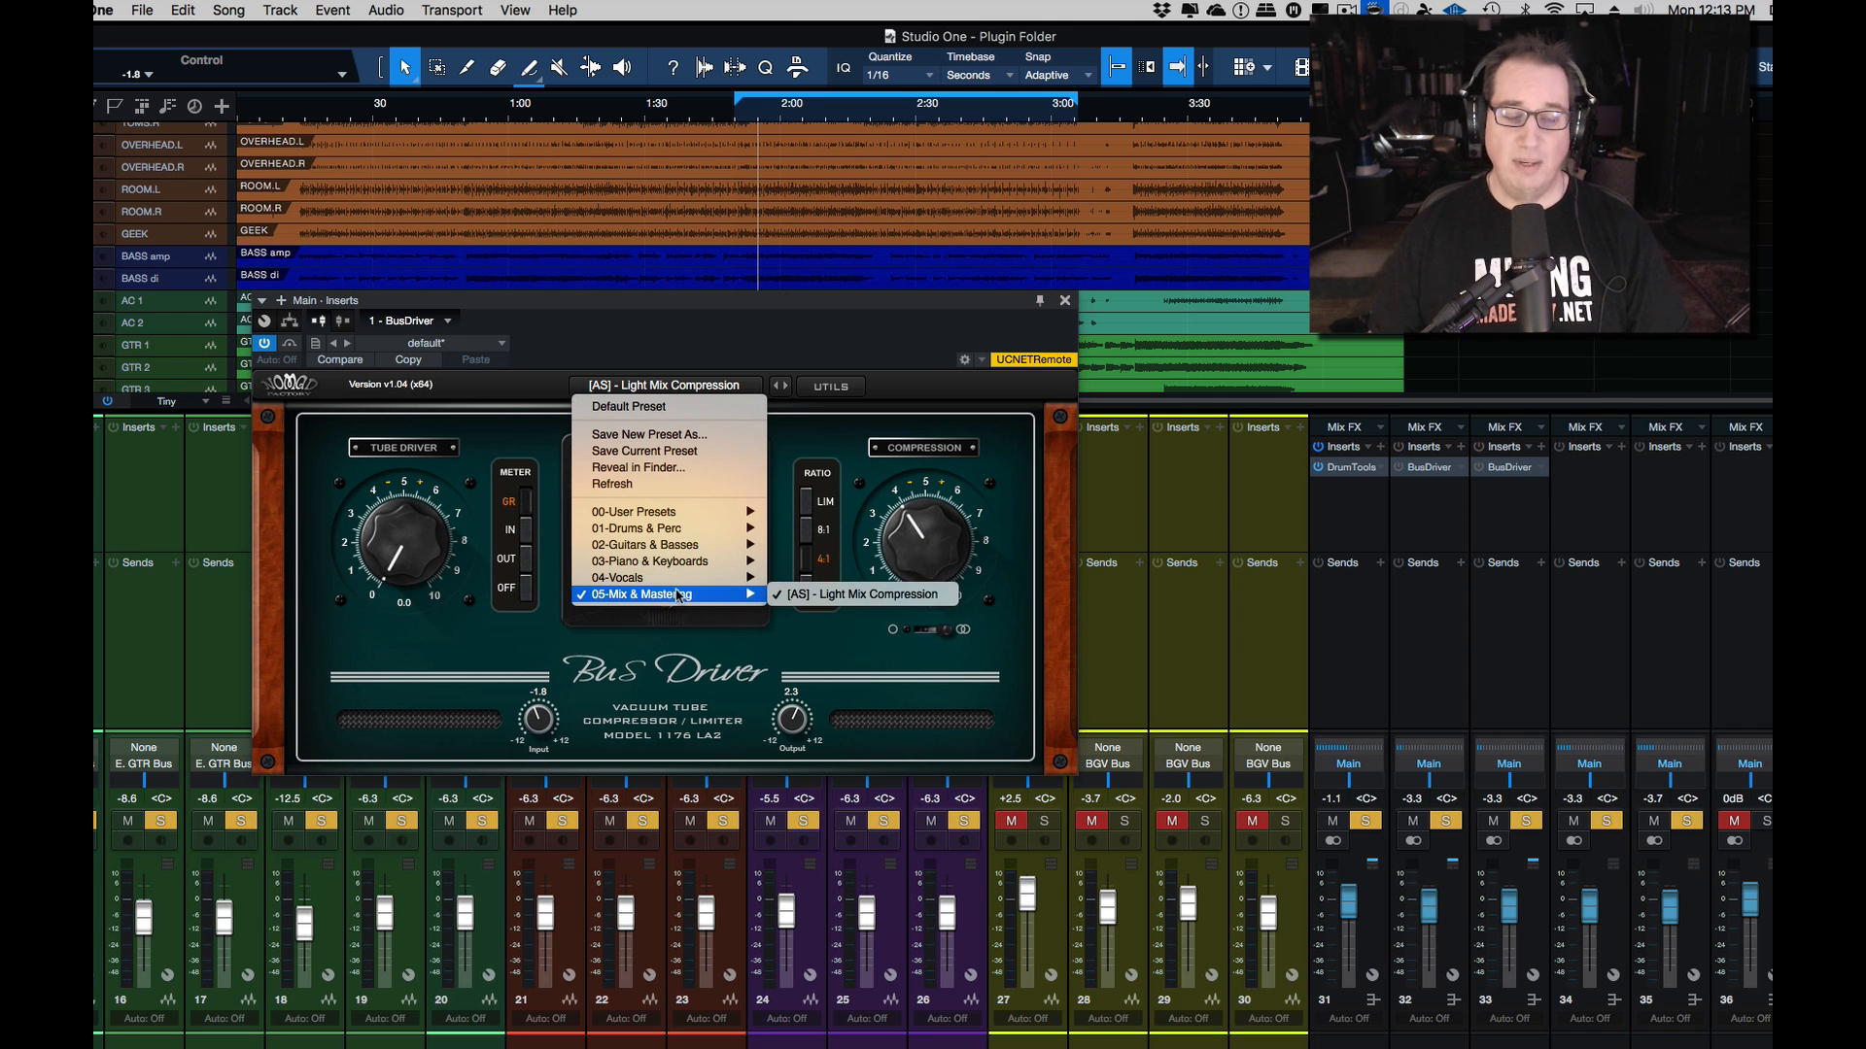
click(843, 596)
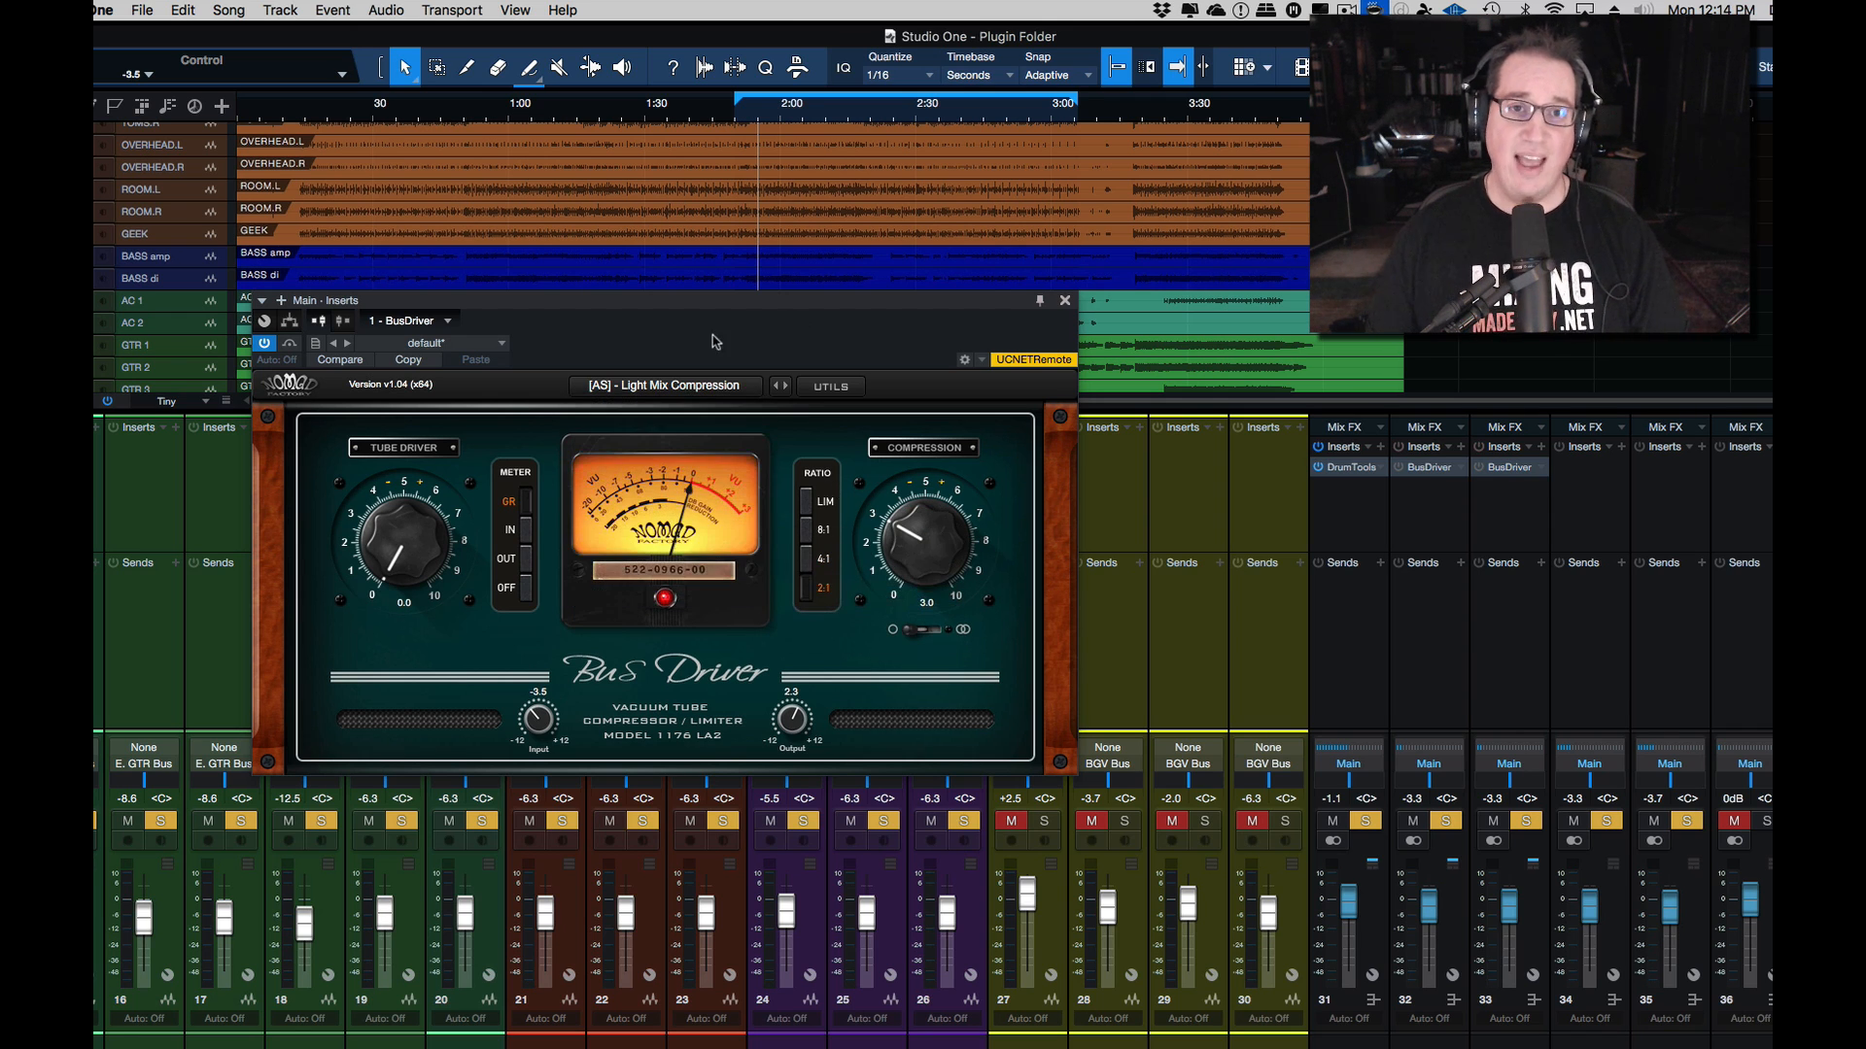
drag(714, 307, 710, 316)
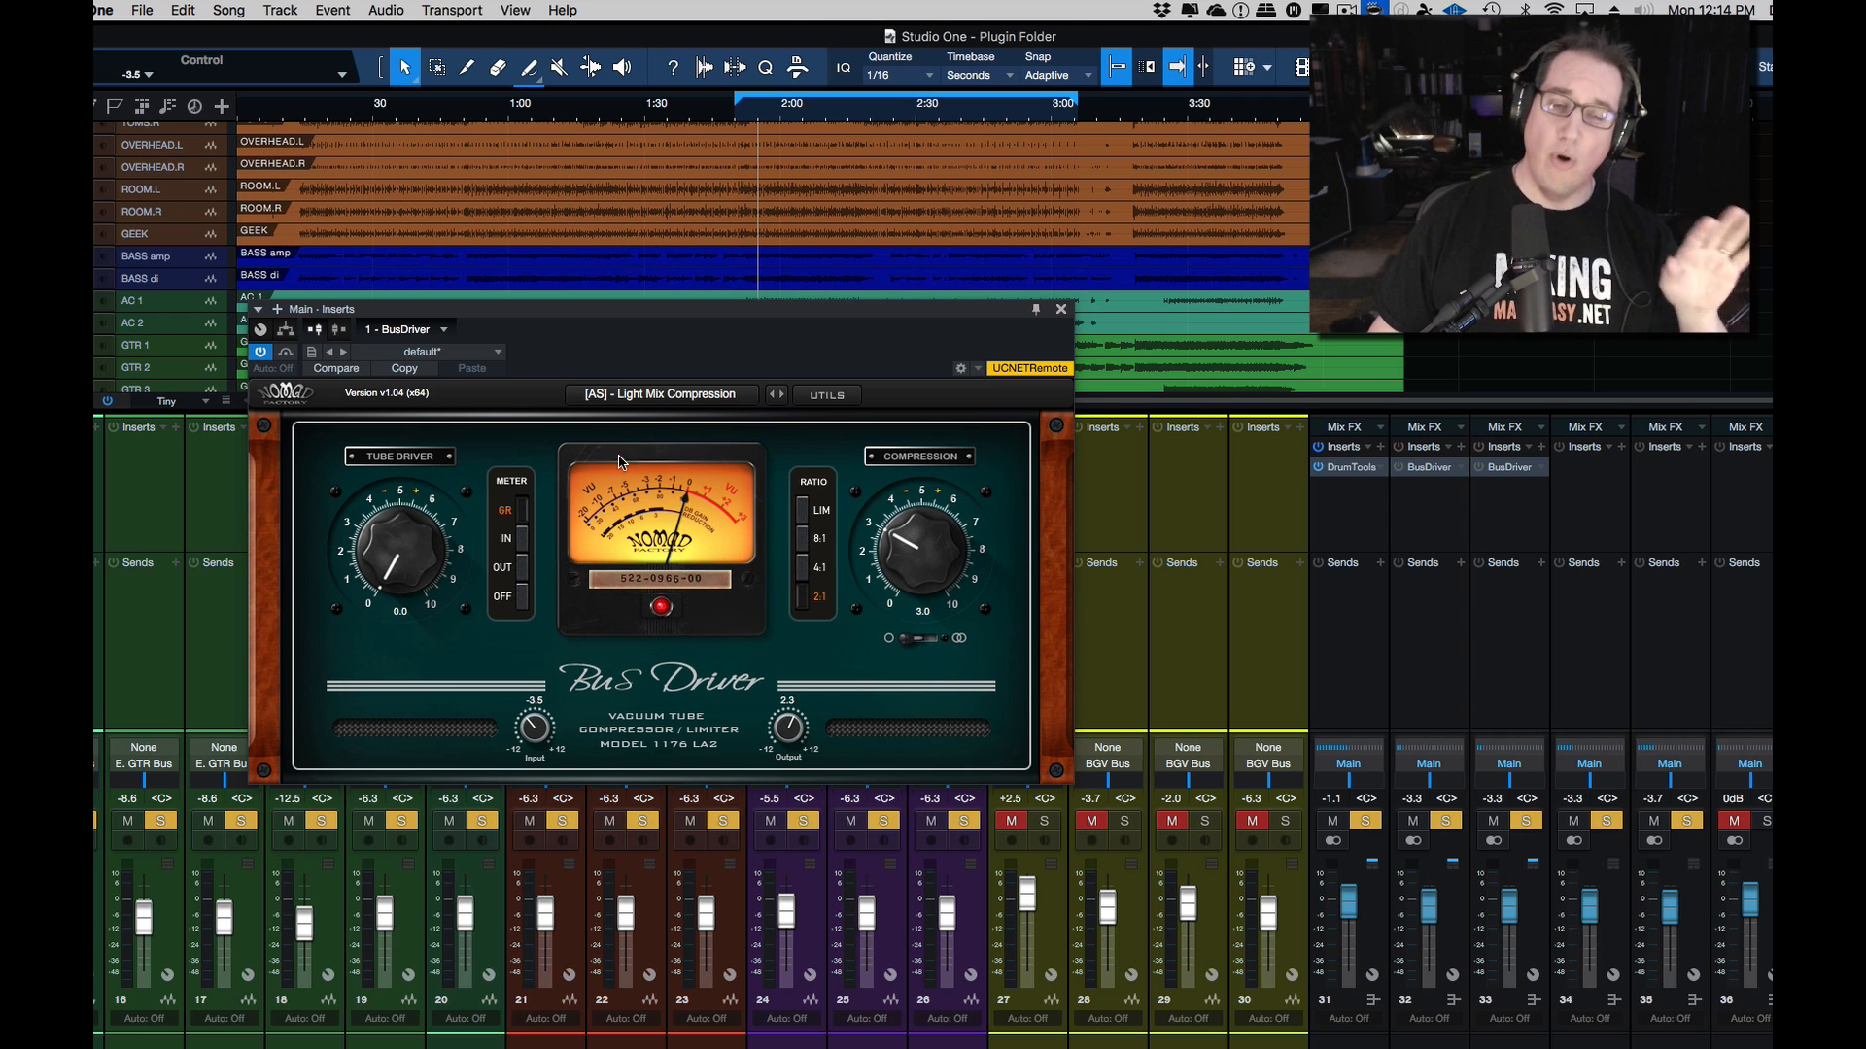
drag(657, 320, 660, 315)
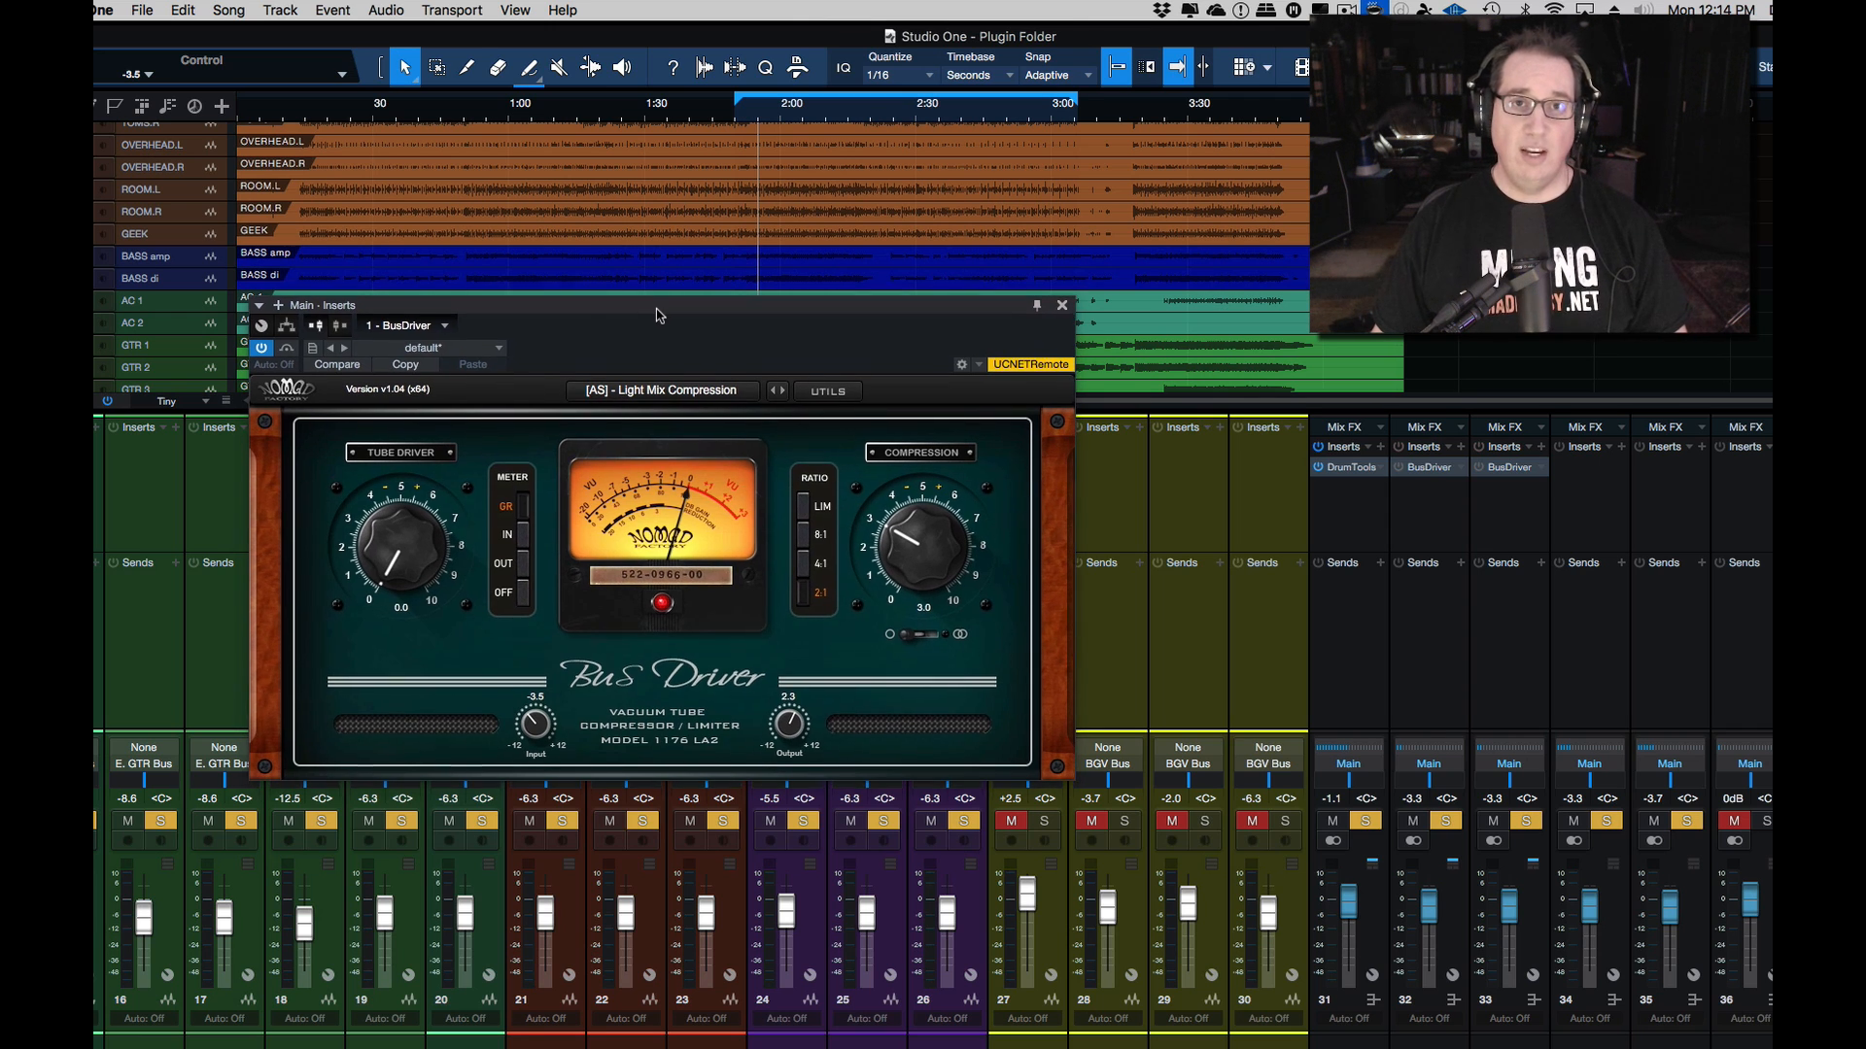
Step: Return the playhead to the start of the loop and play the mix with BusDriver bypassed
click(739, 121)
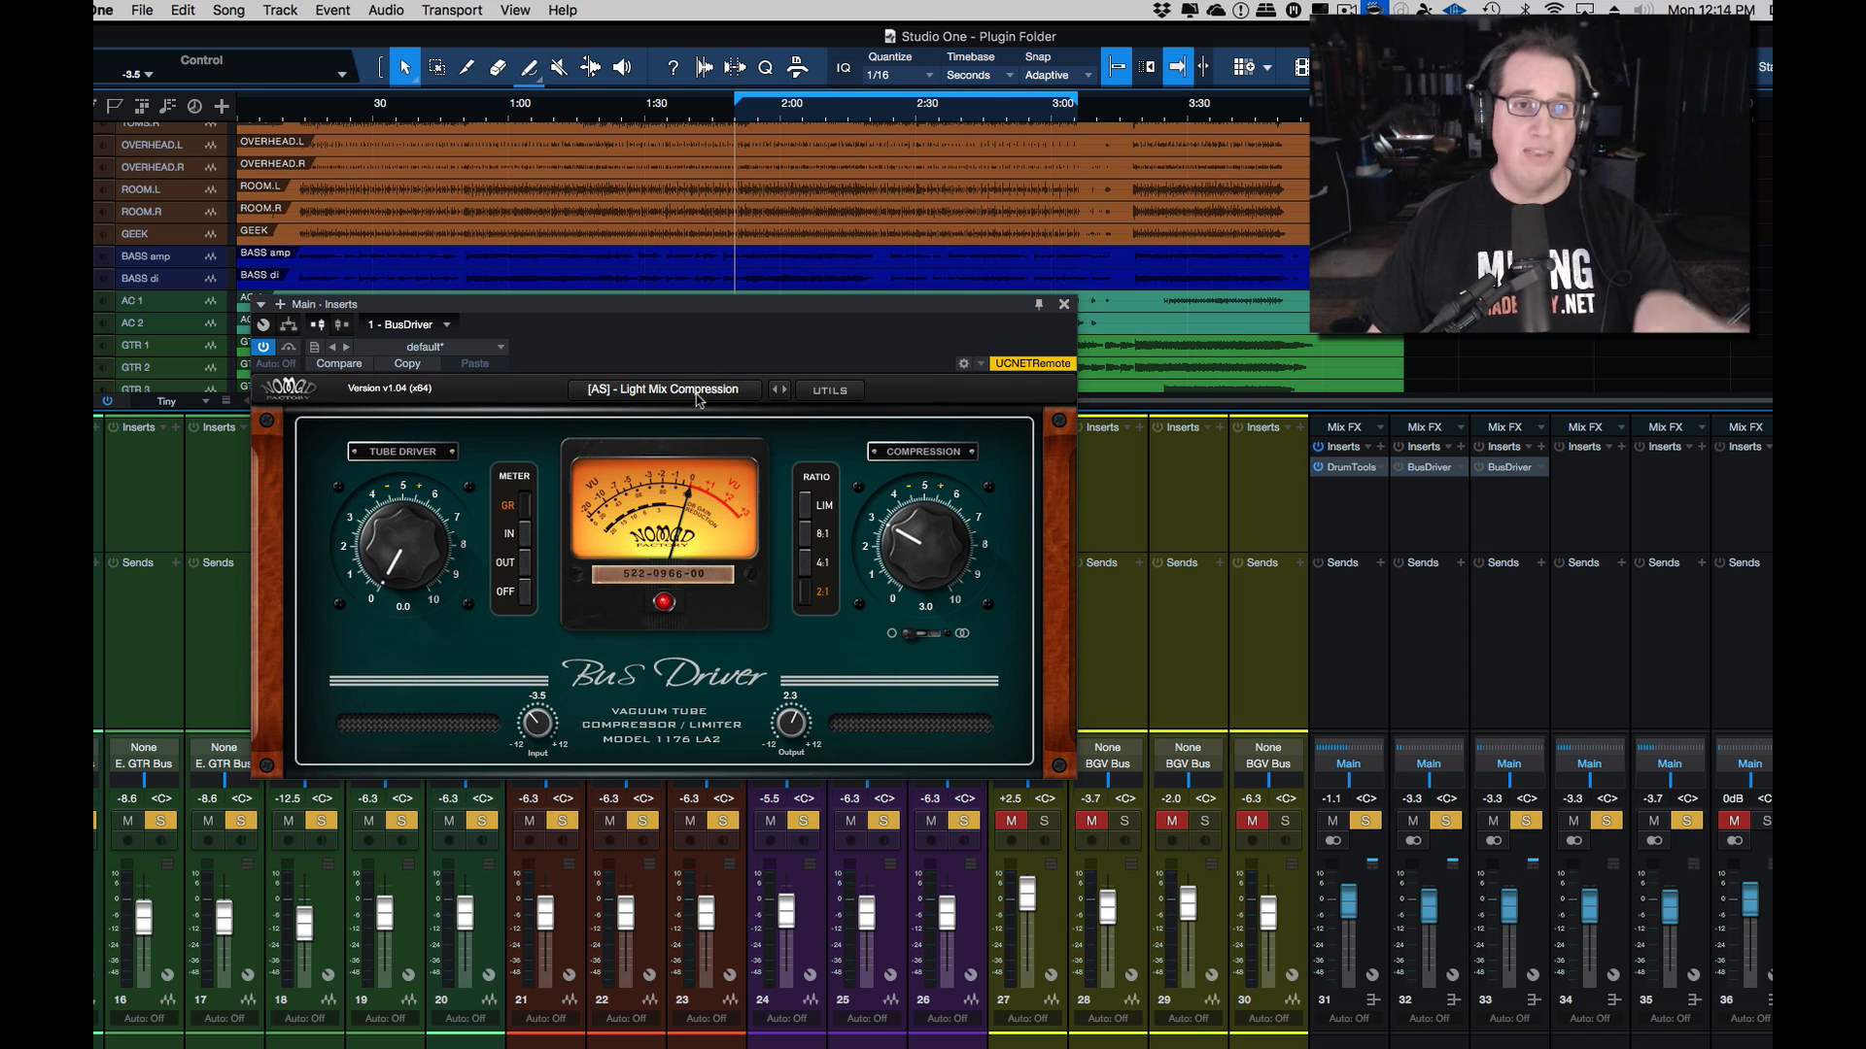
click(291, 350)
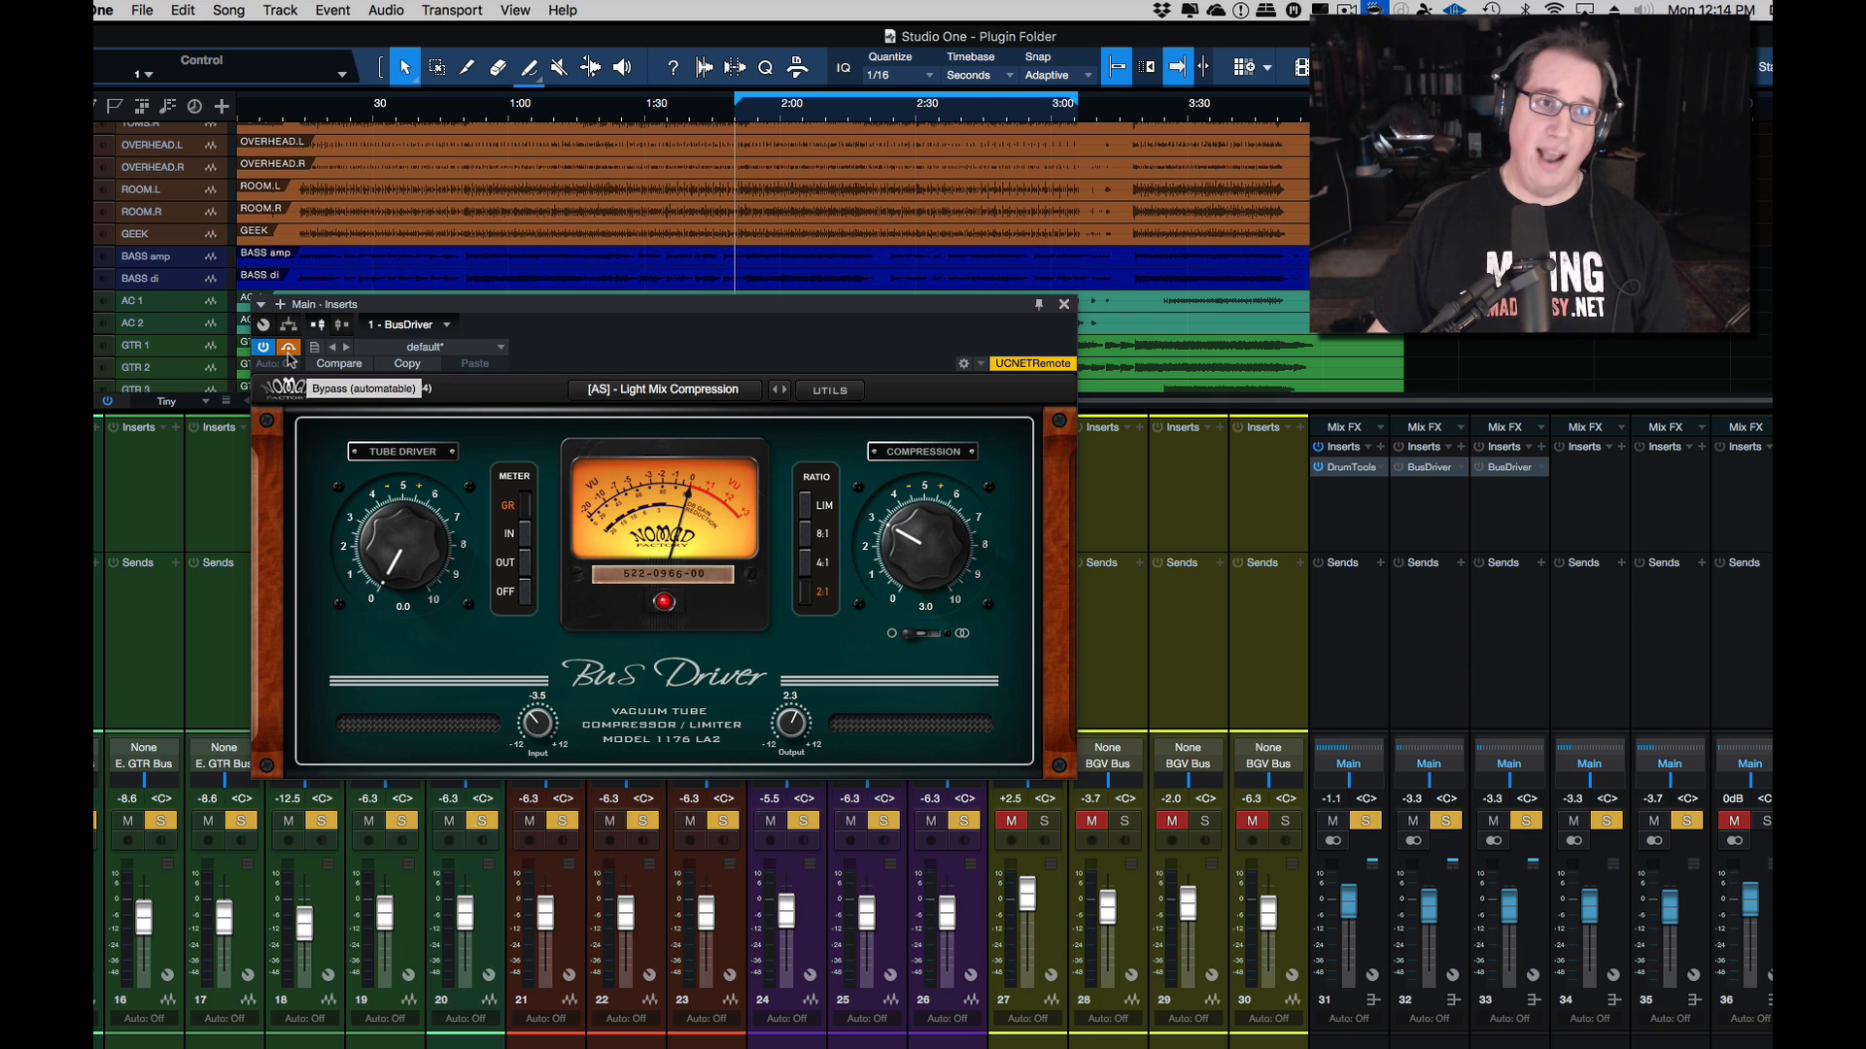
click(290, 358)
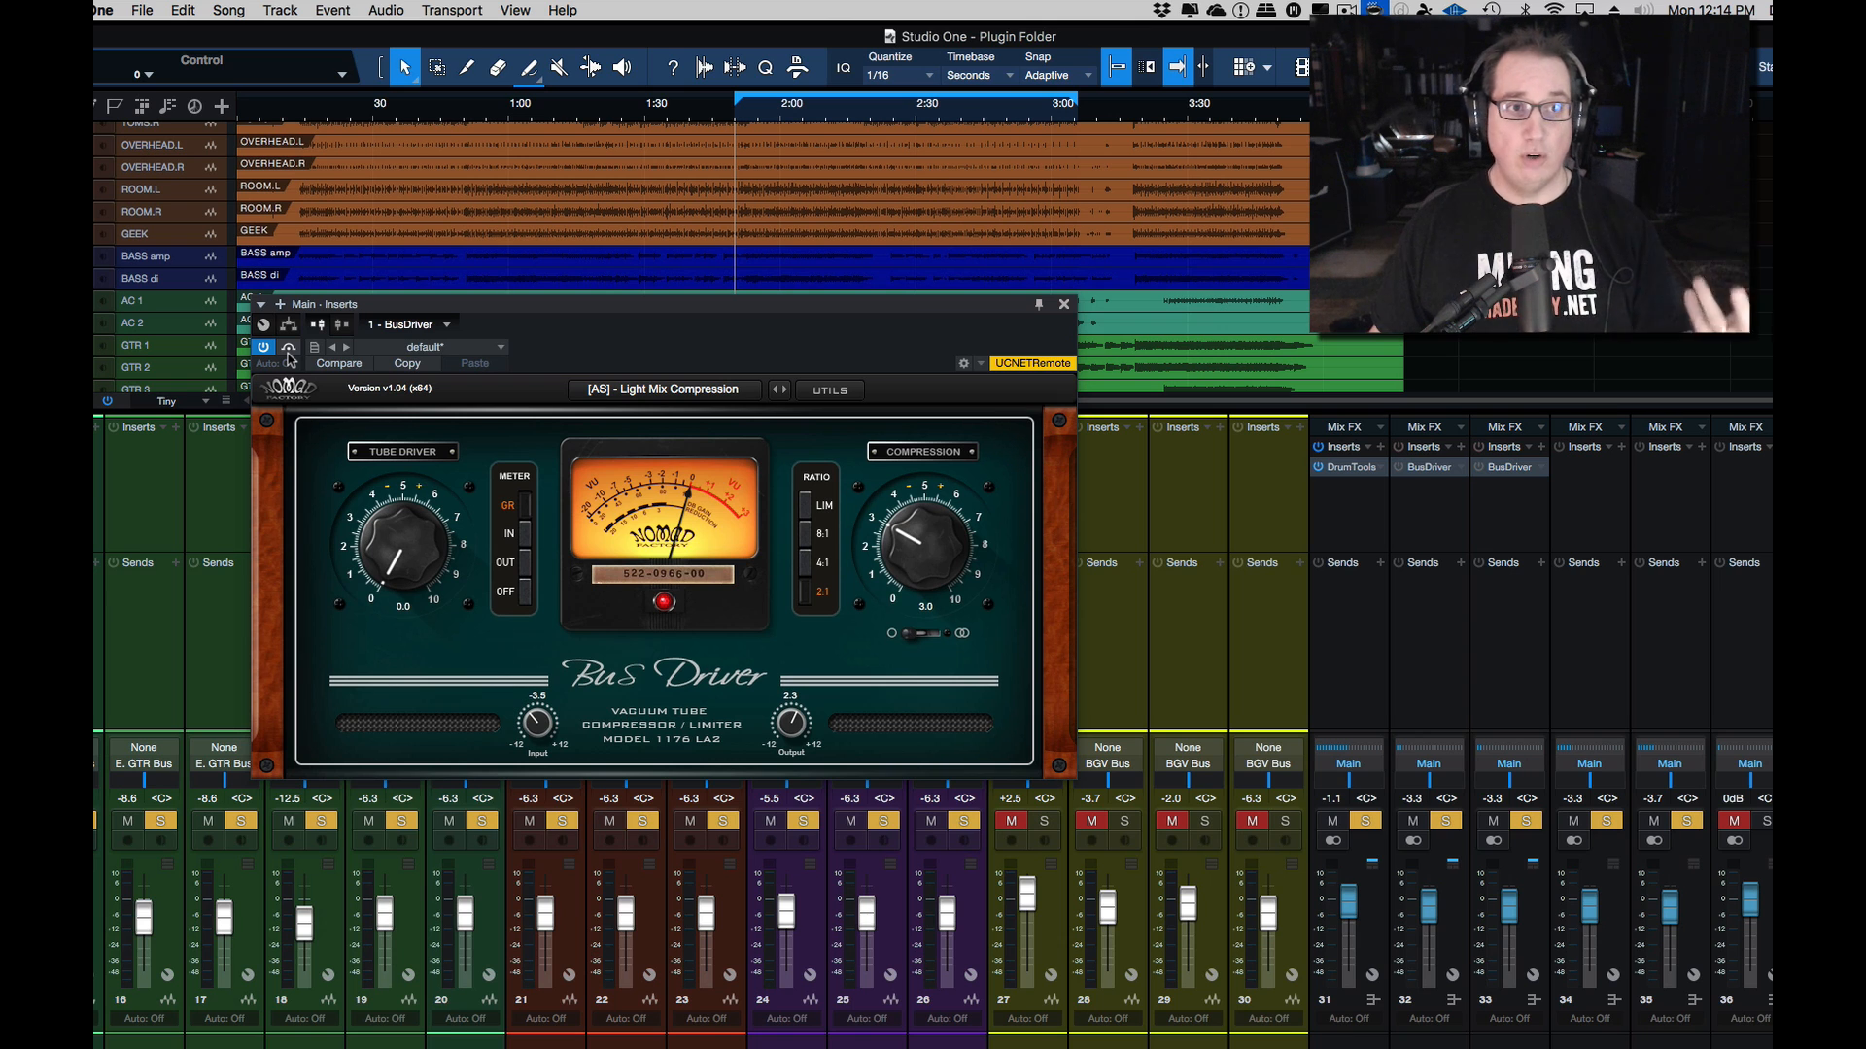
click(290, 358)
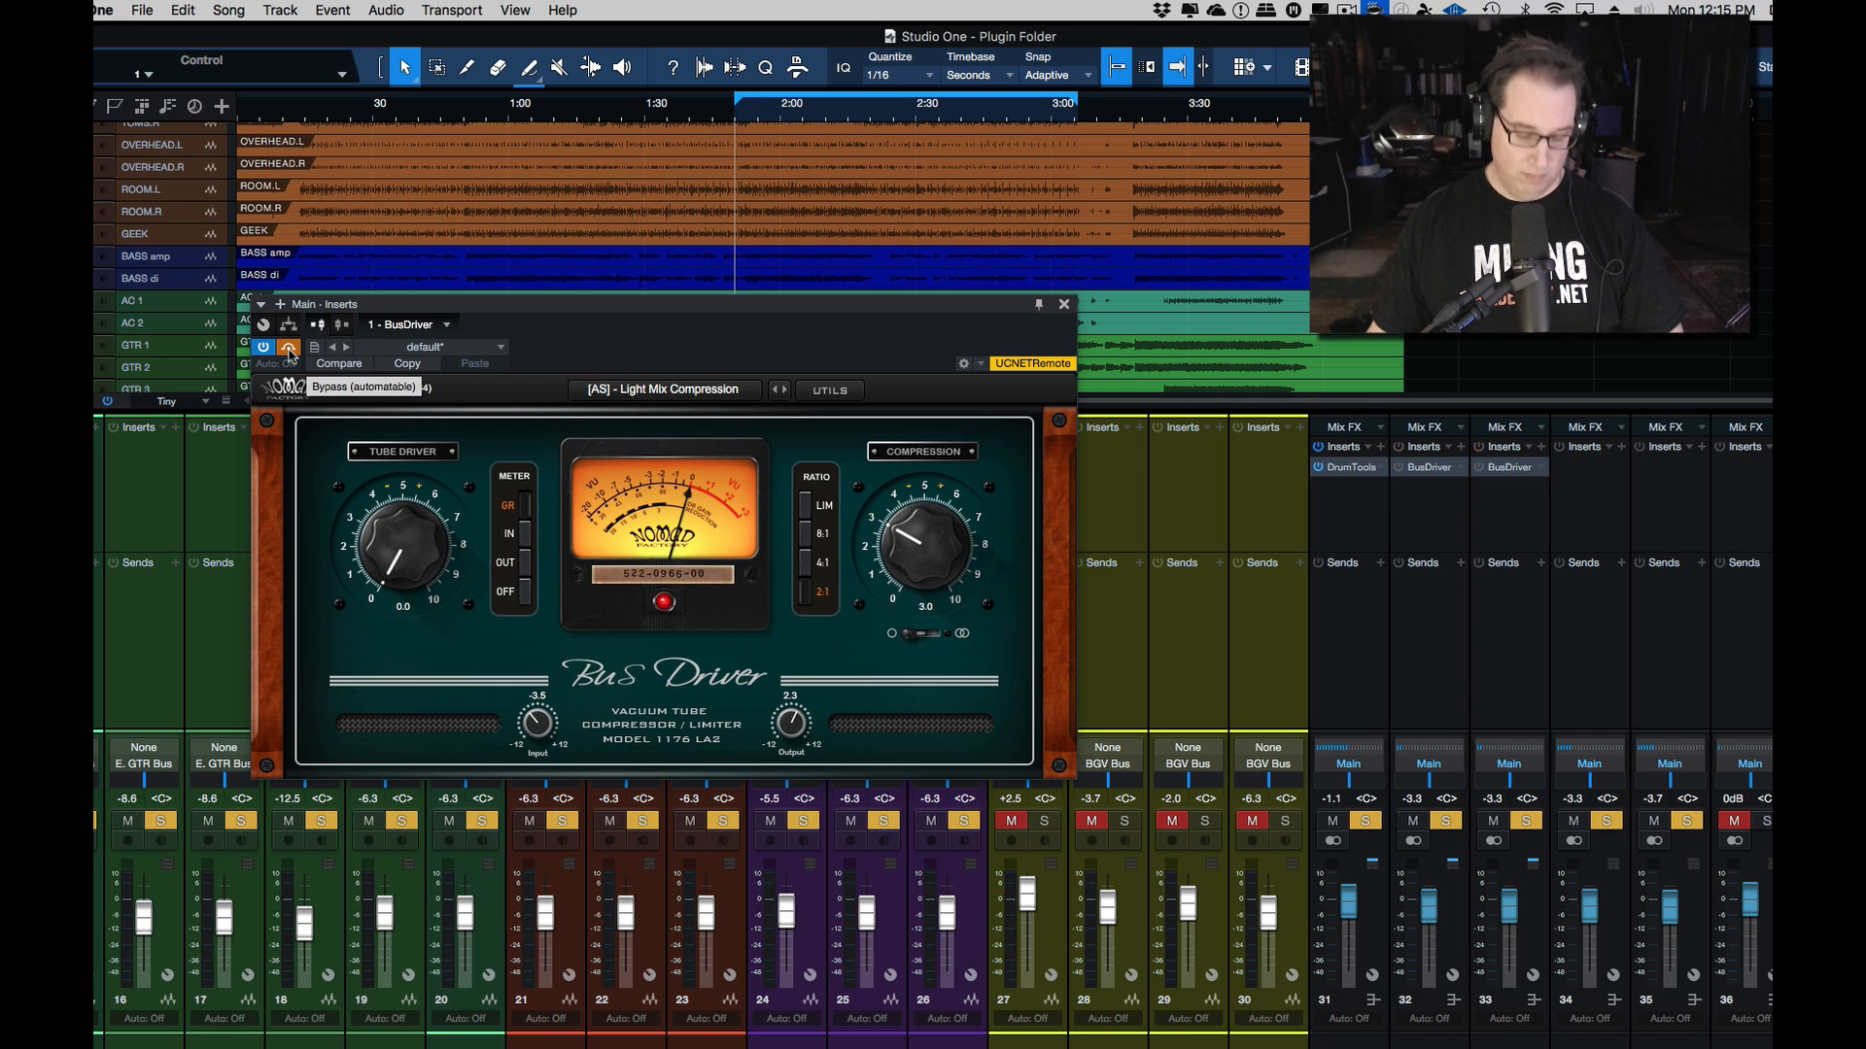
key(space)
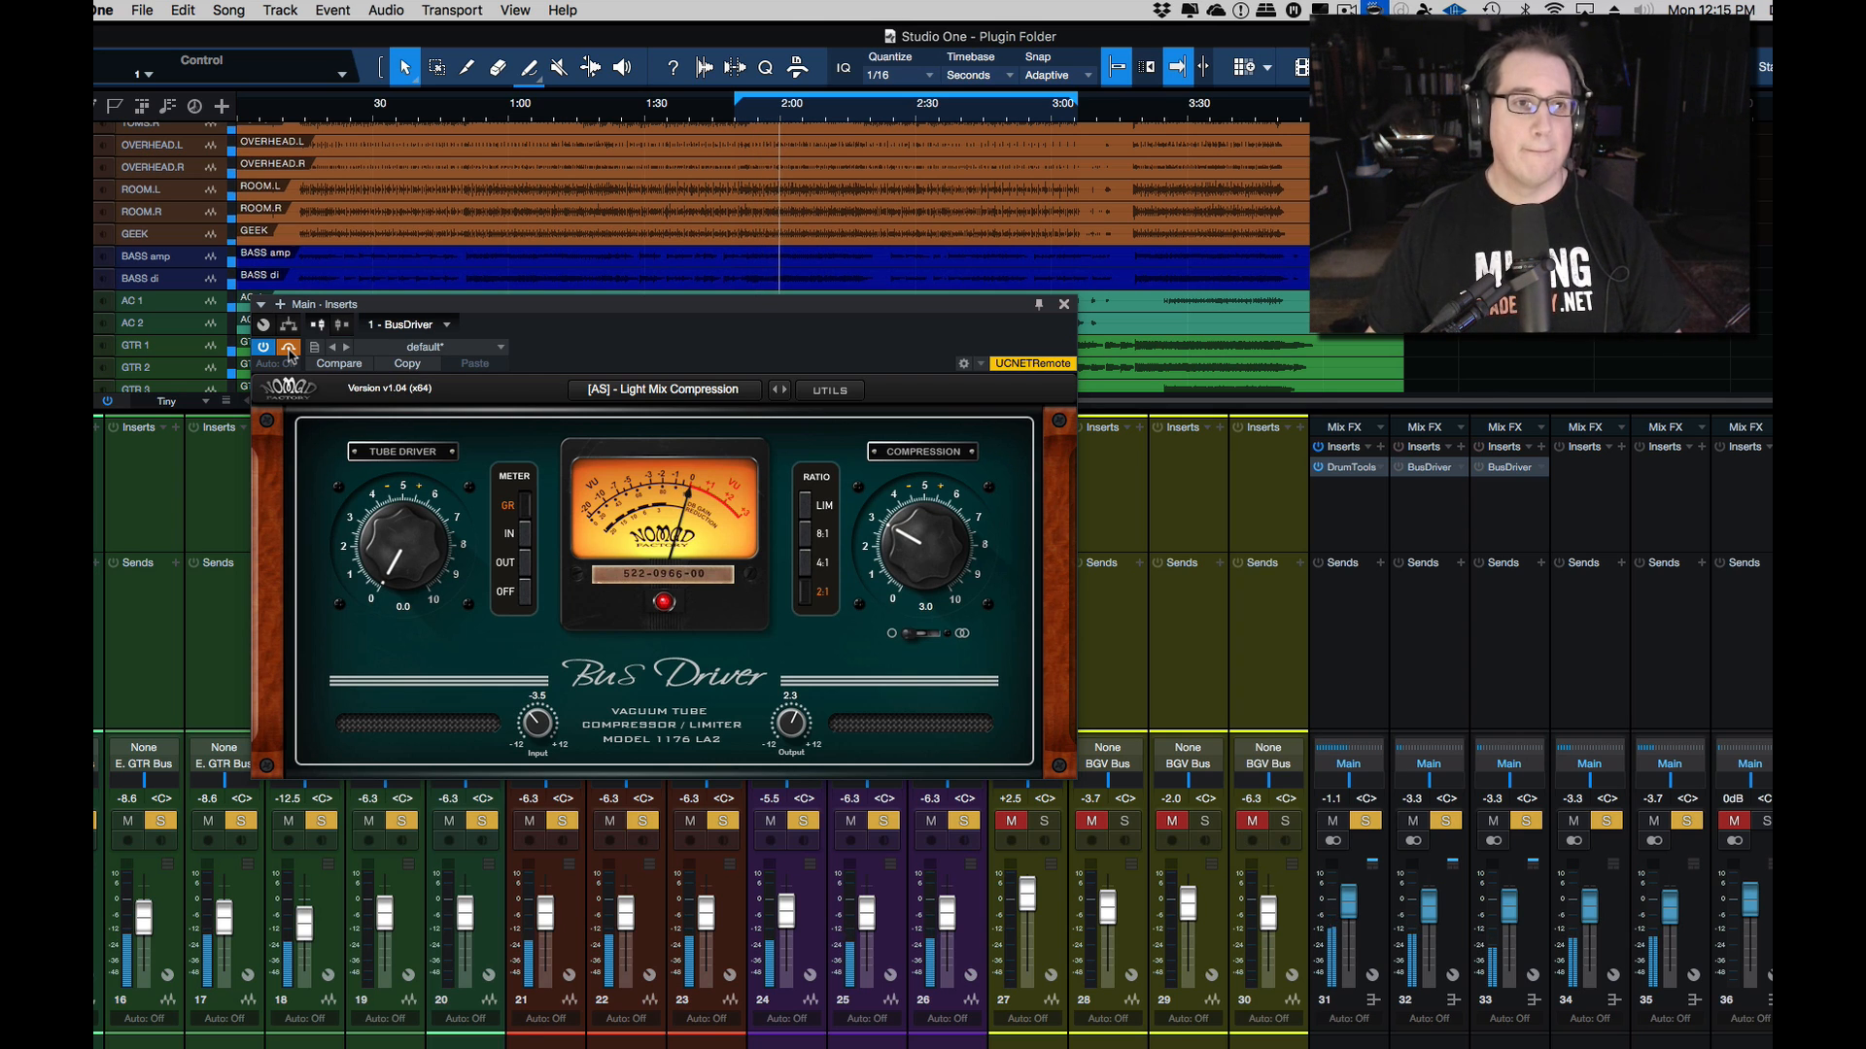
Step: Take BusDriver out of bypass, set its ratio to 4:1 and set Compression to 4.3
click(289, 348)
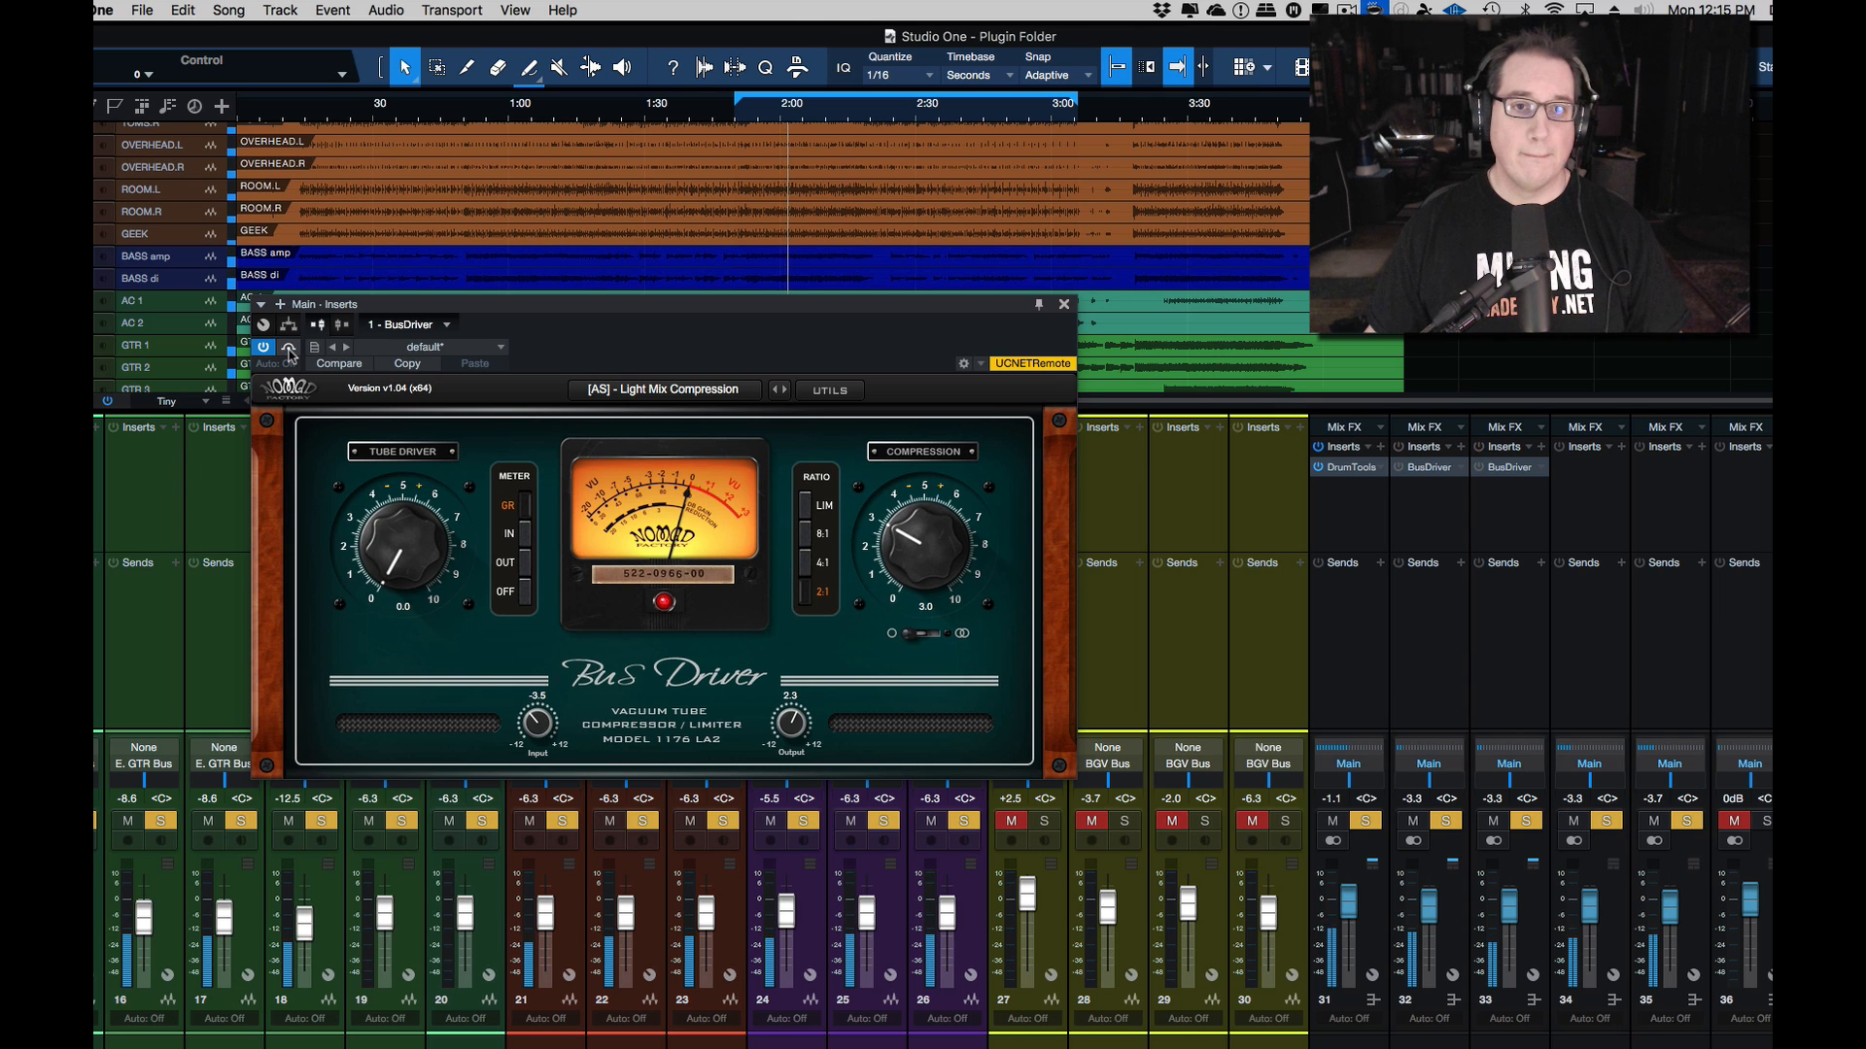
drag(899, 544, 898, 529)
click(804, 562)
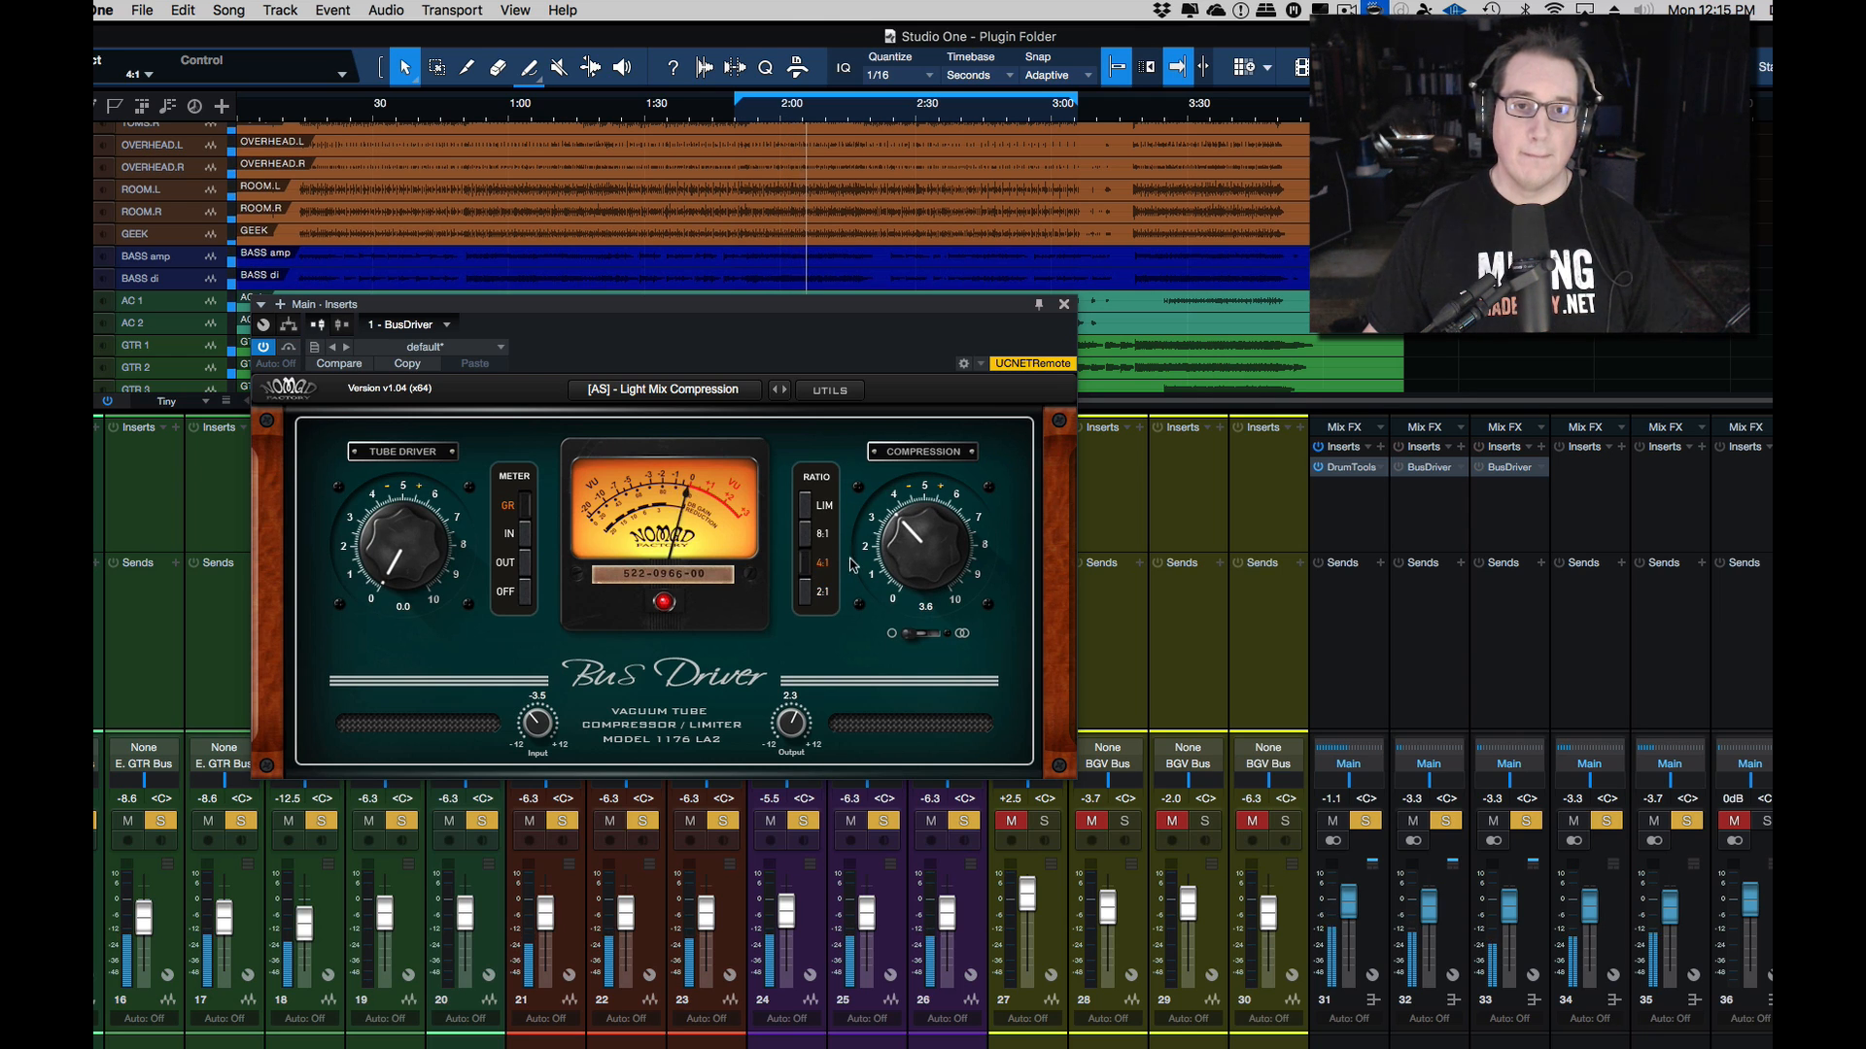
drag(891, 554, 895, 534)
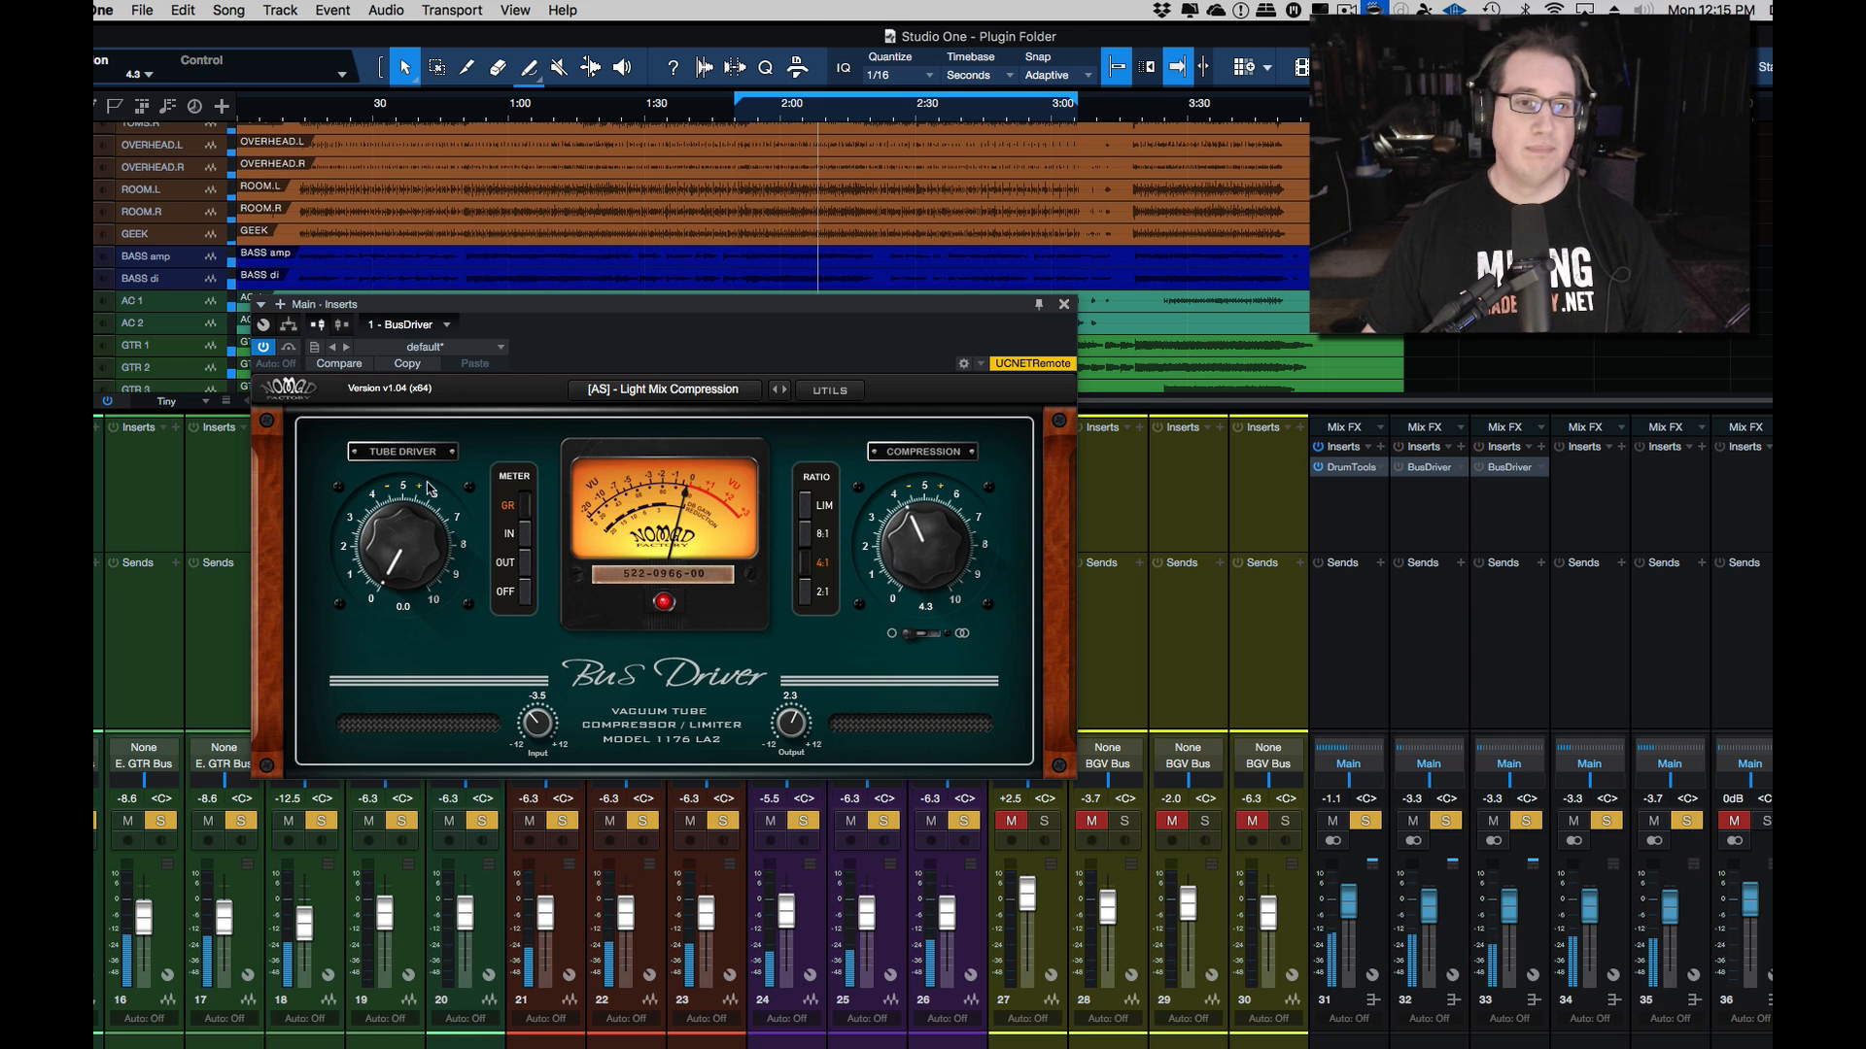
Step: Bypass and re-enable BusDriver during playback to compare the mix without and with compression
click(287, 352)
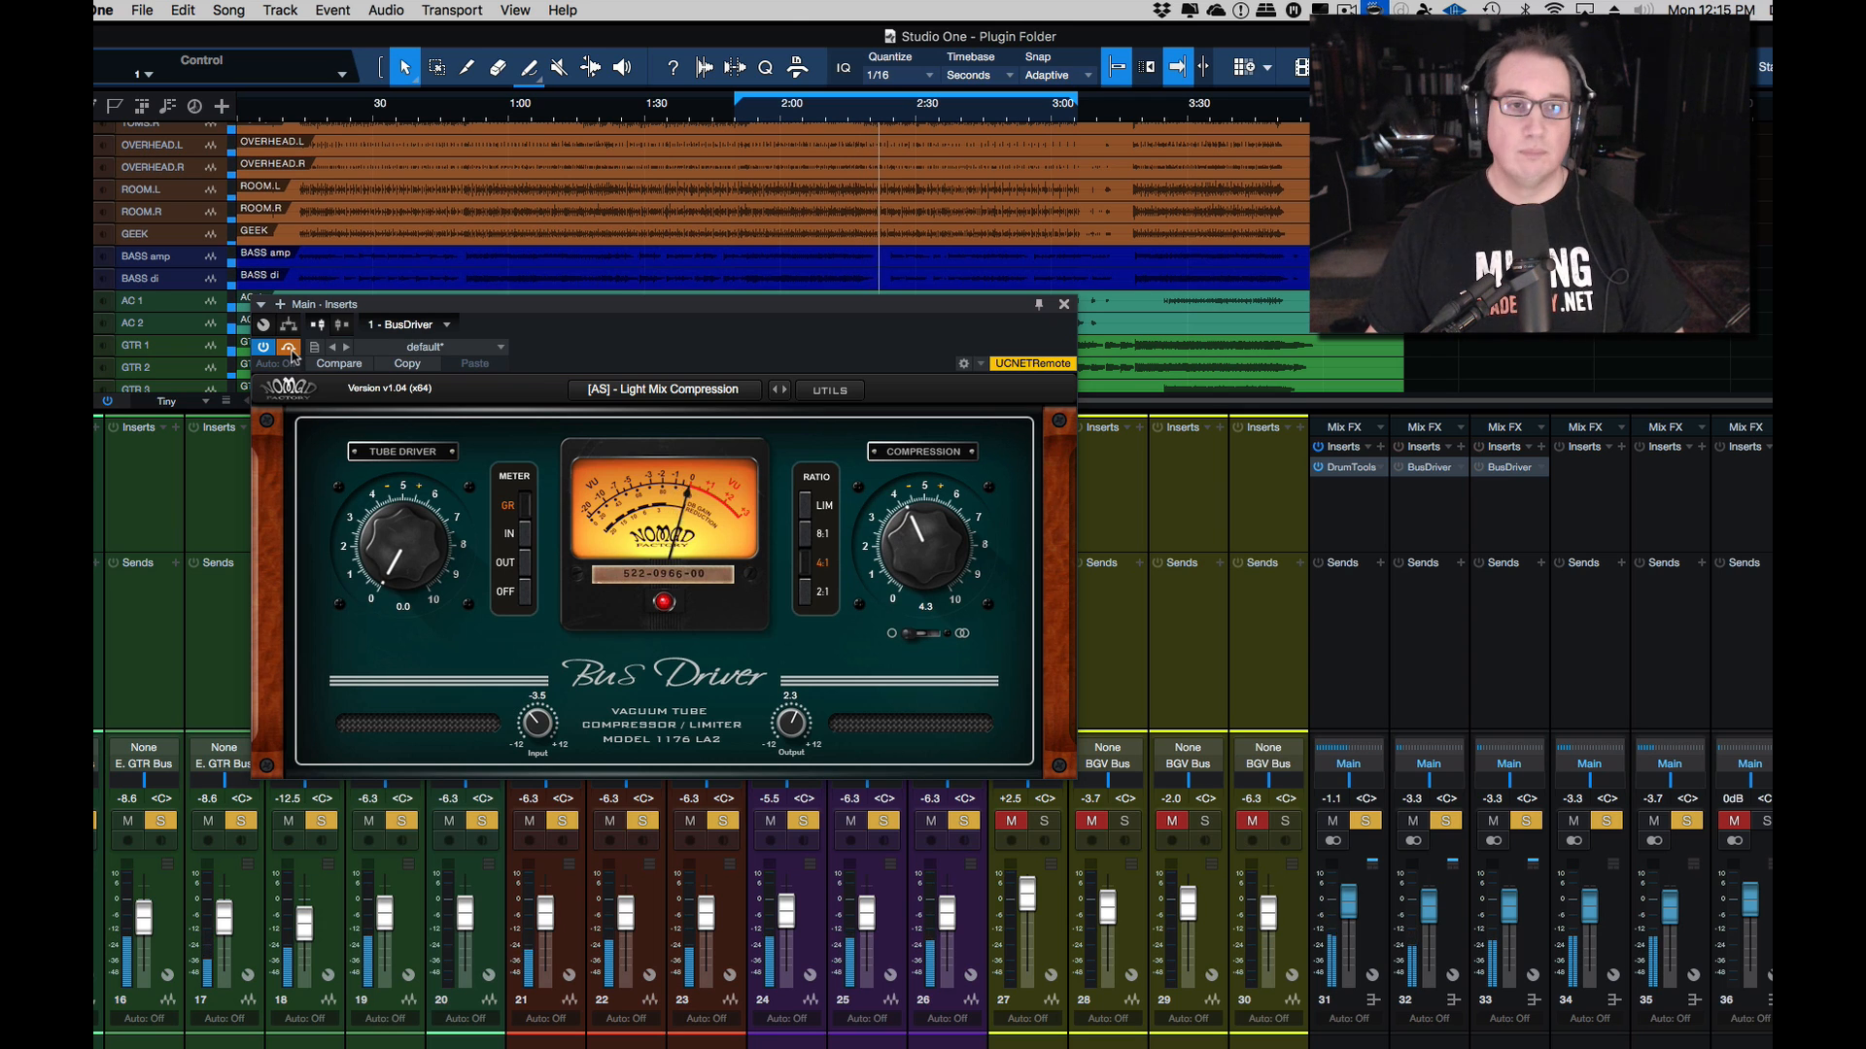
click(290, 349)
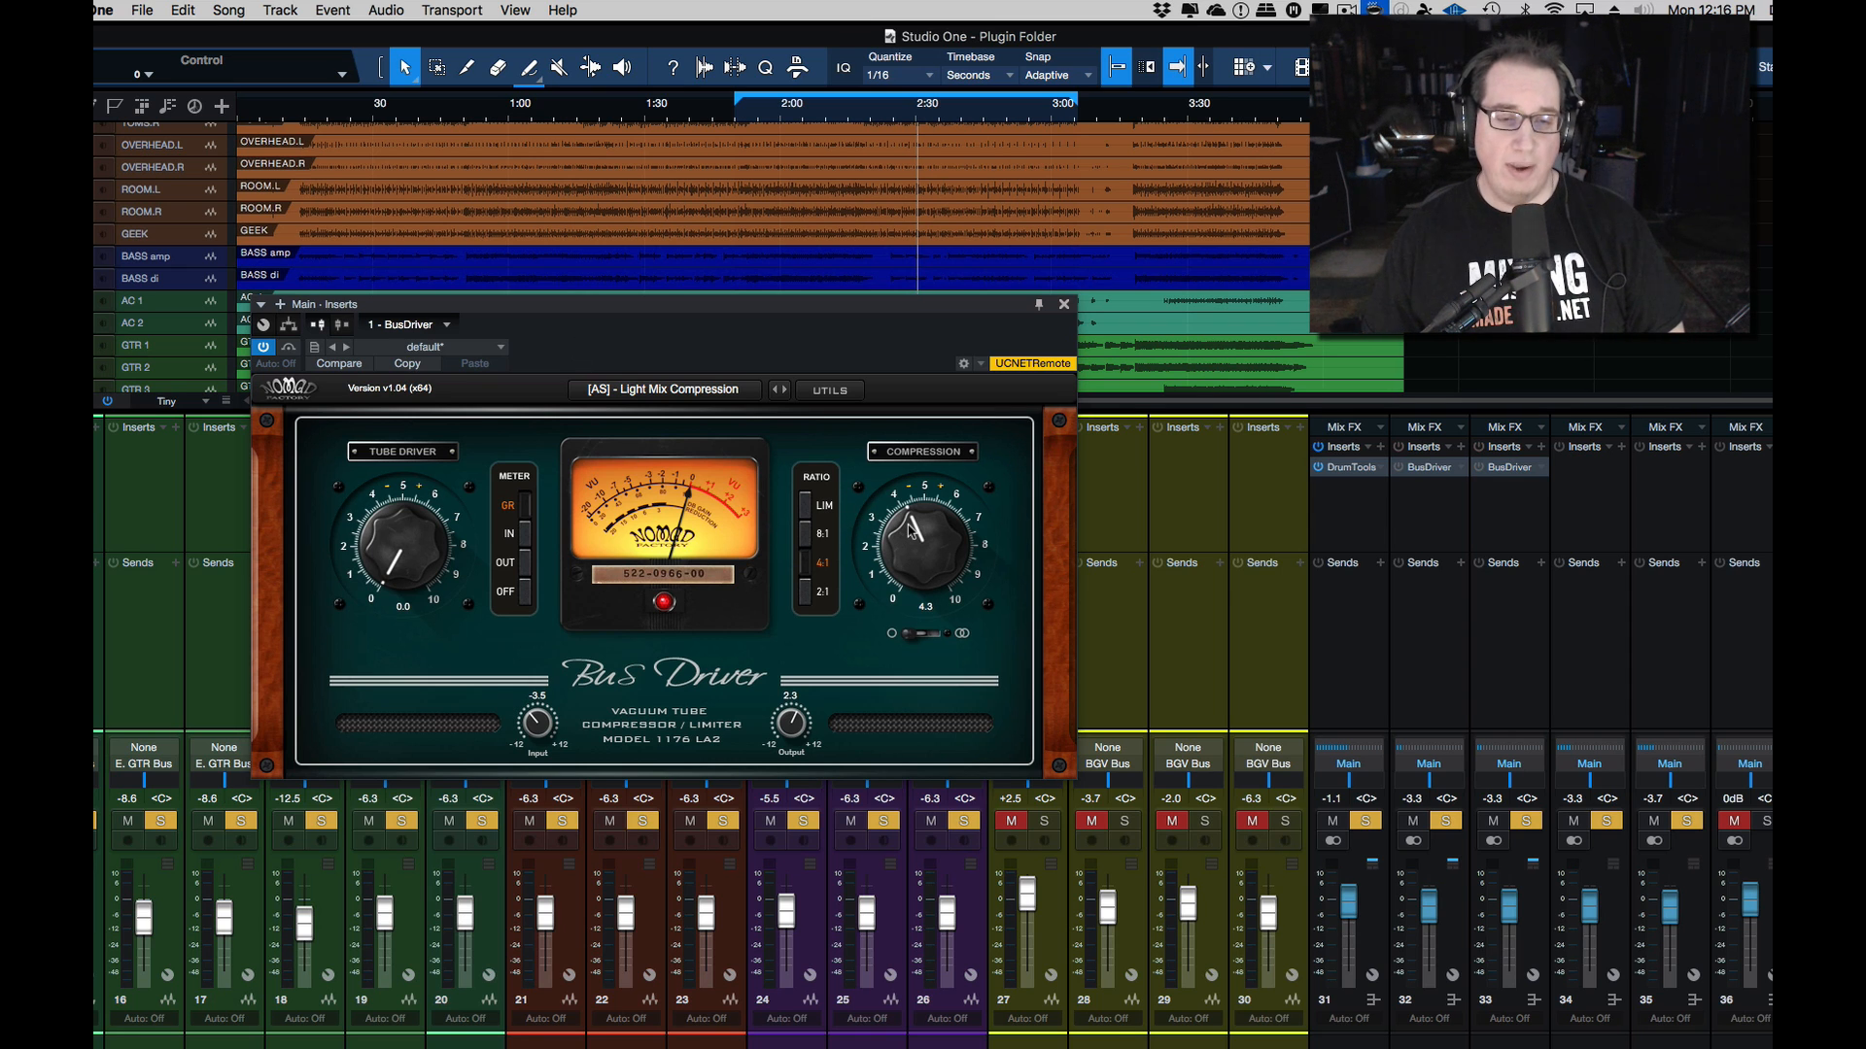
Step: Sweep Compression down to 0.0 and up to 10.0 to hear its range, and settle on 4.3
drag(909, 527, 896, 607)
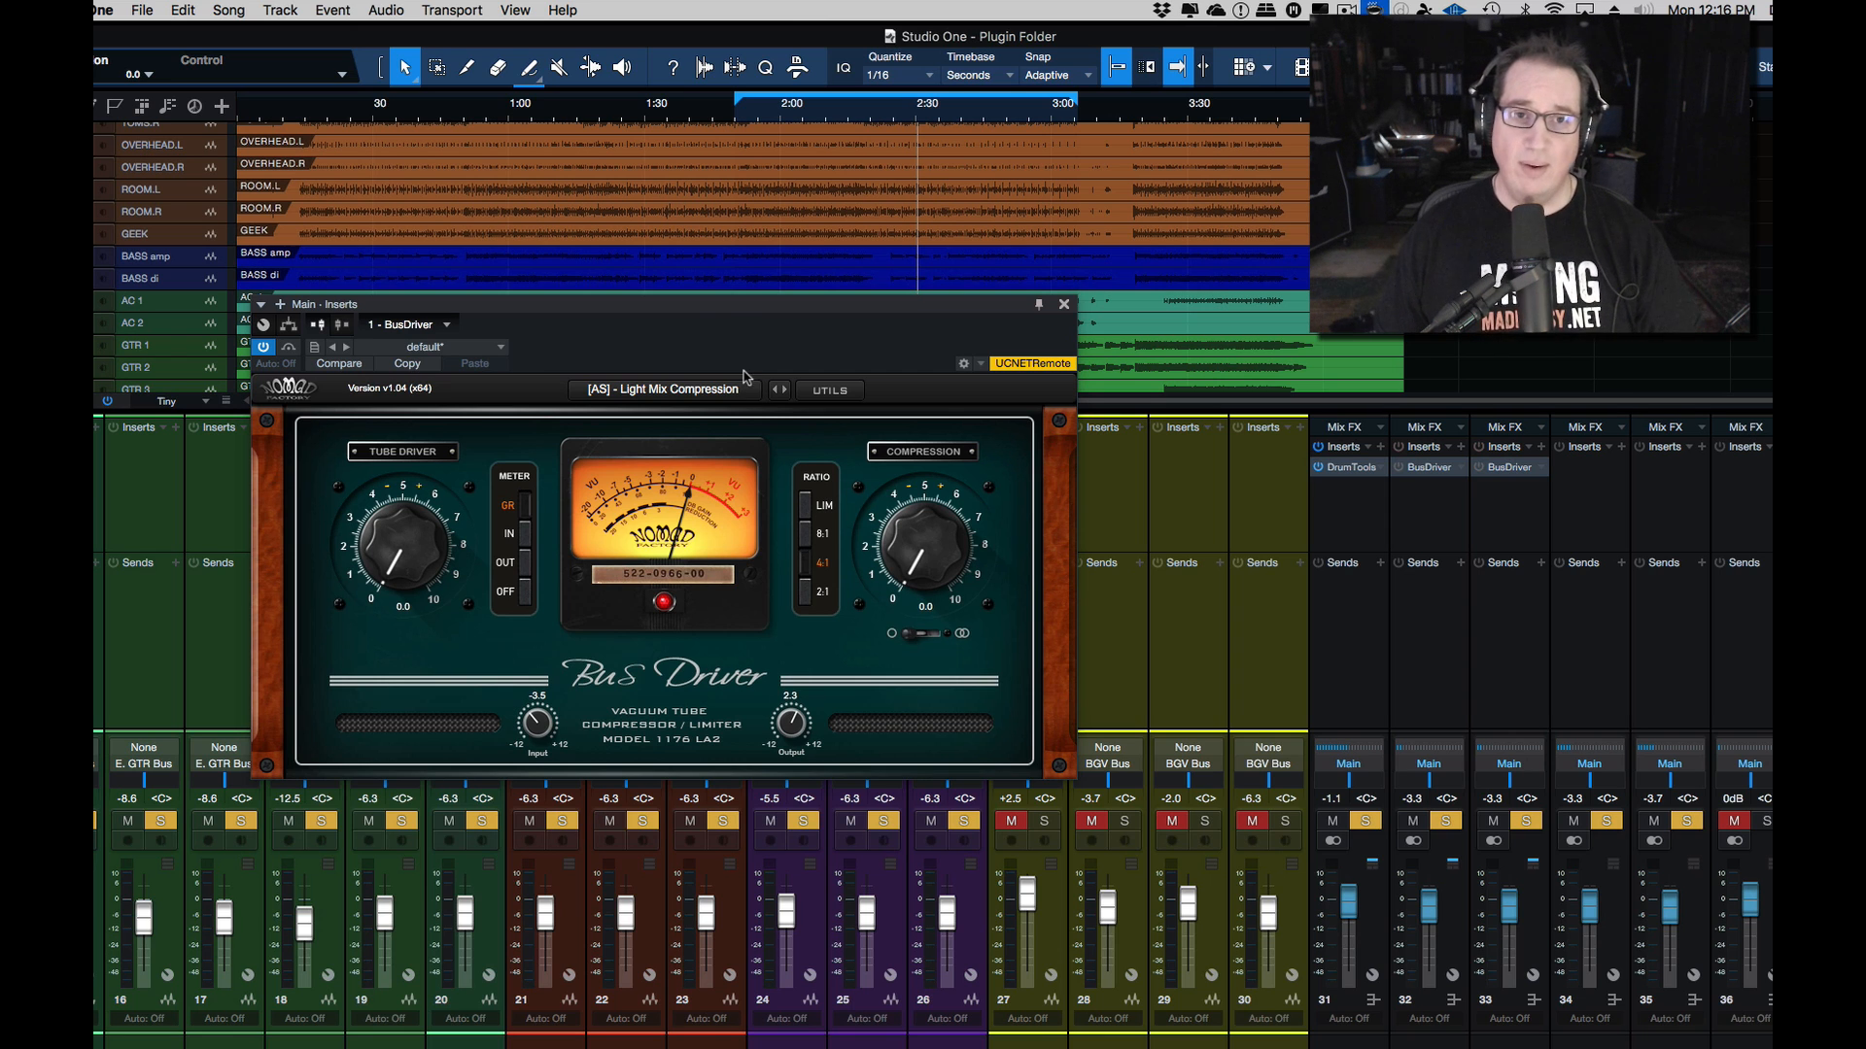
drag(722, 314, 723, 321)
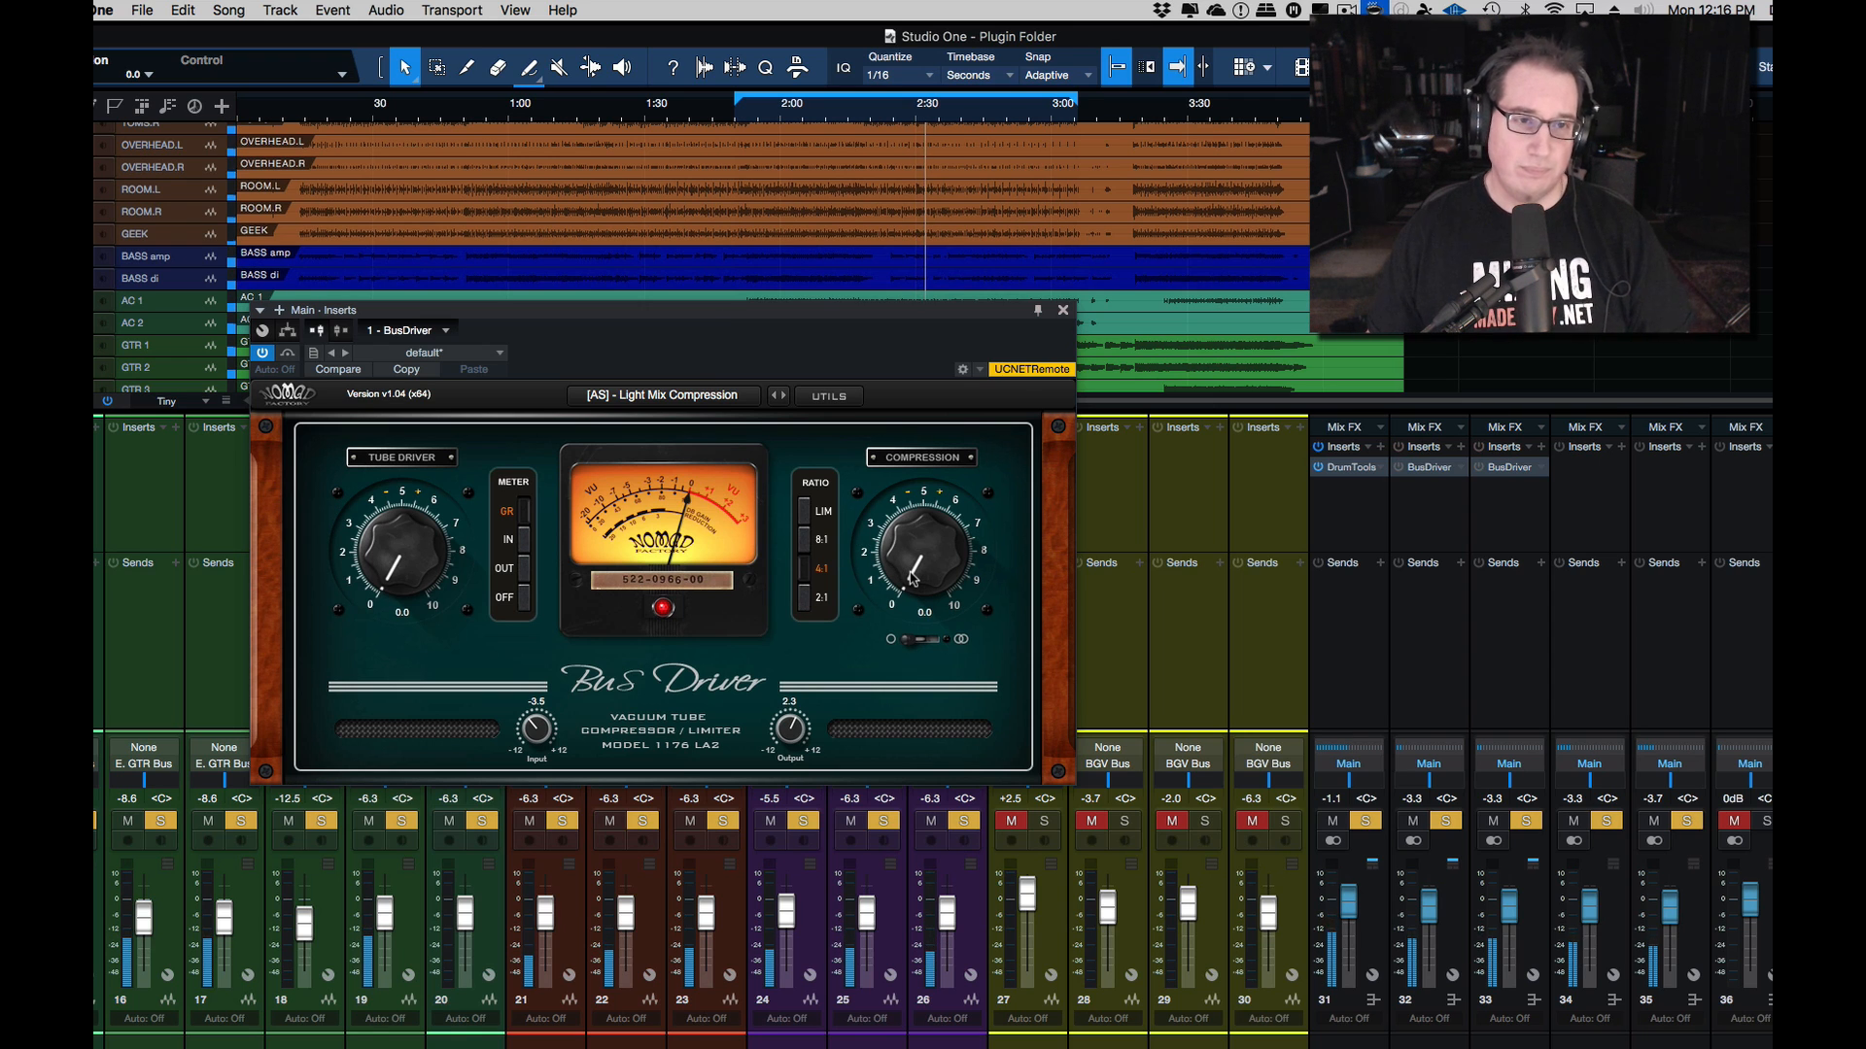
drag(912, 580, 905, 466)
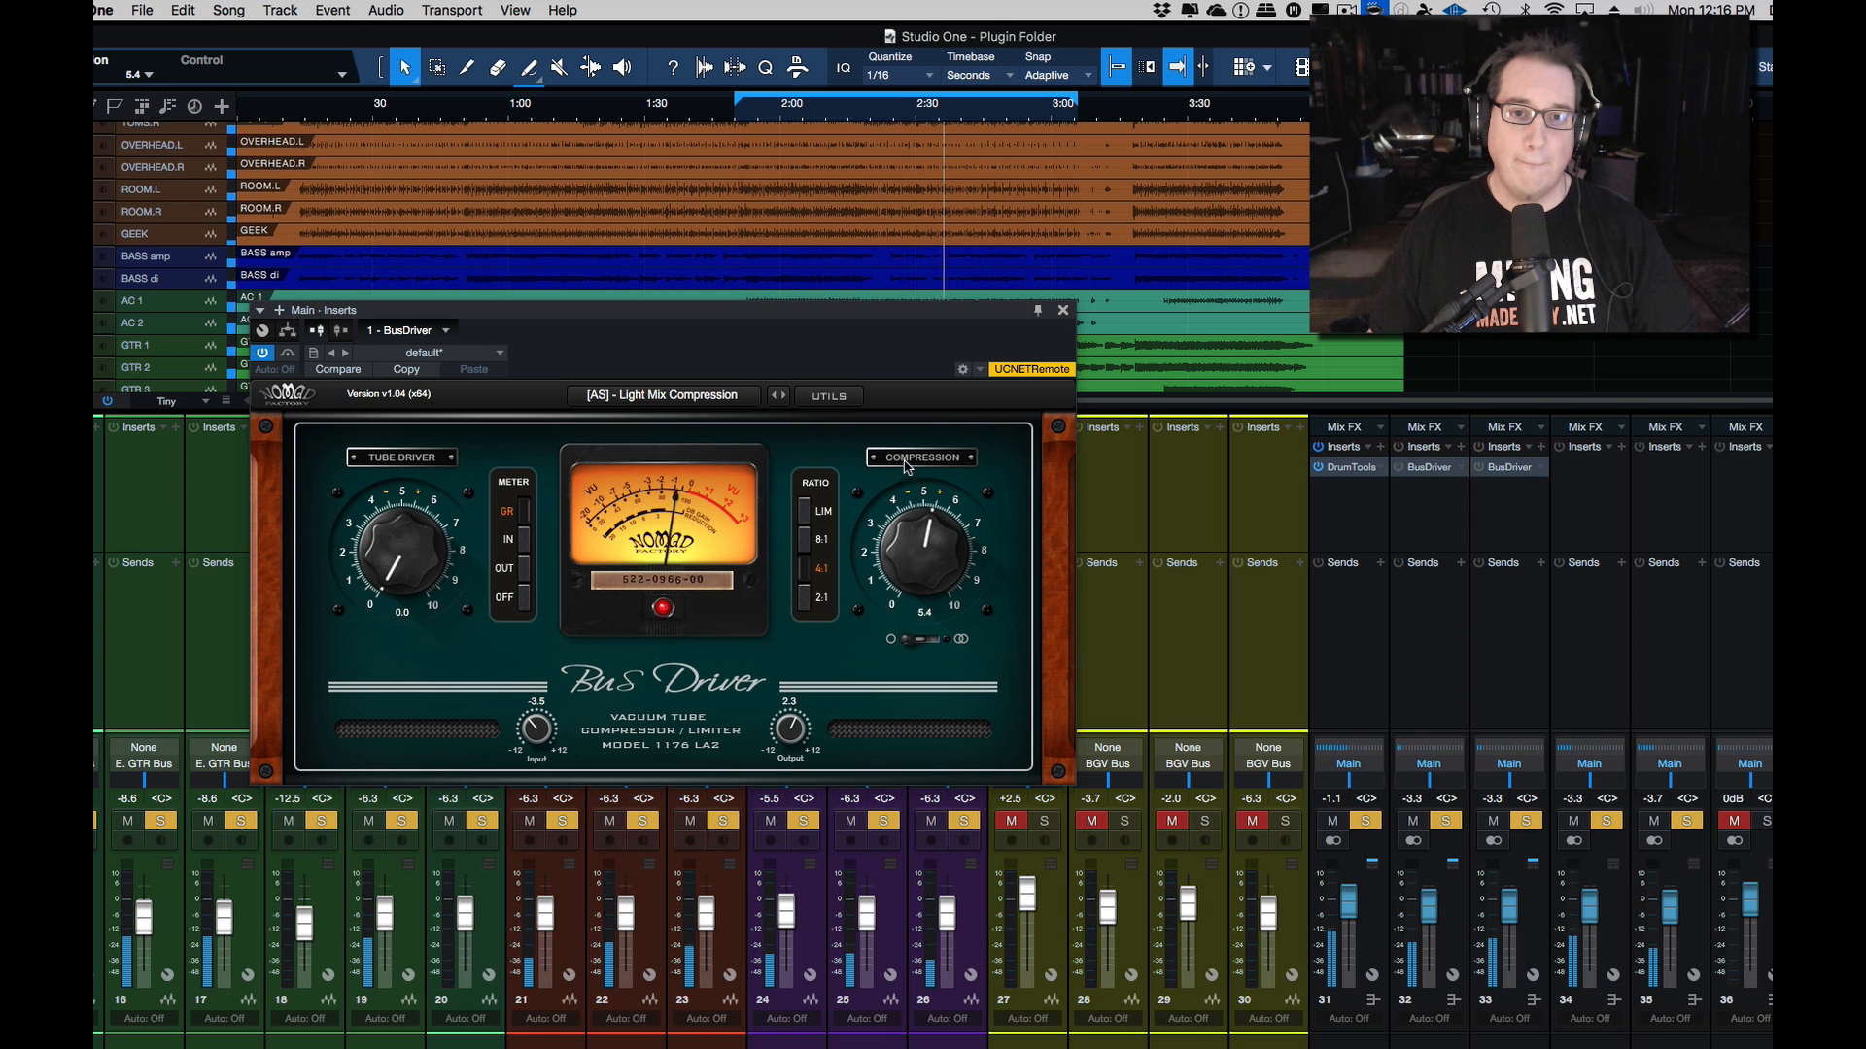
mouse_move(922, 566)
mouse_down()
mouse_move(901, 515)
mouse_move(940, 537)
mouse_up()
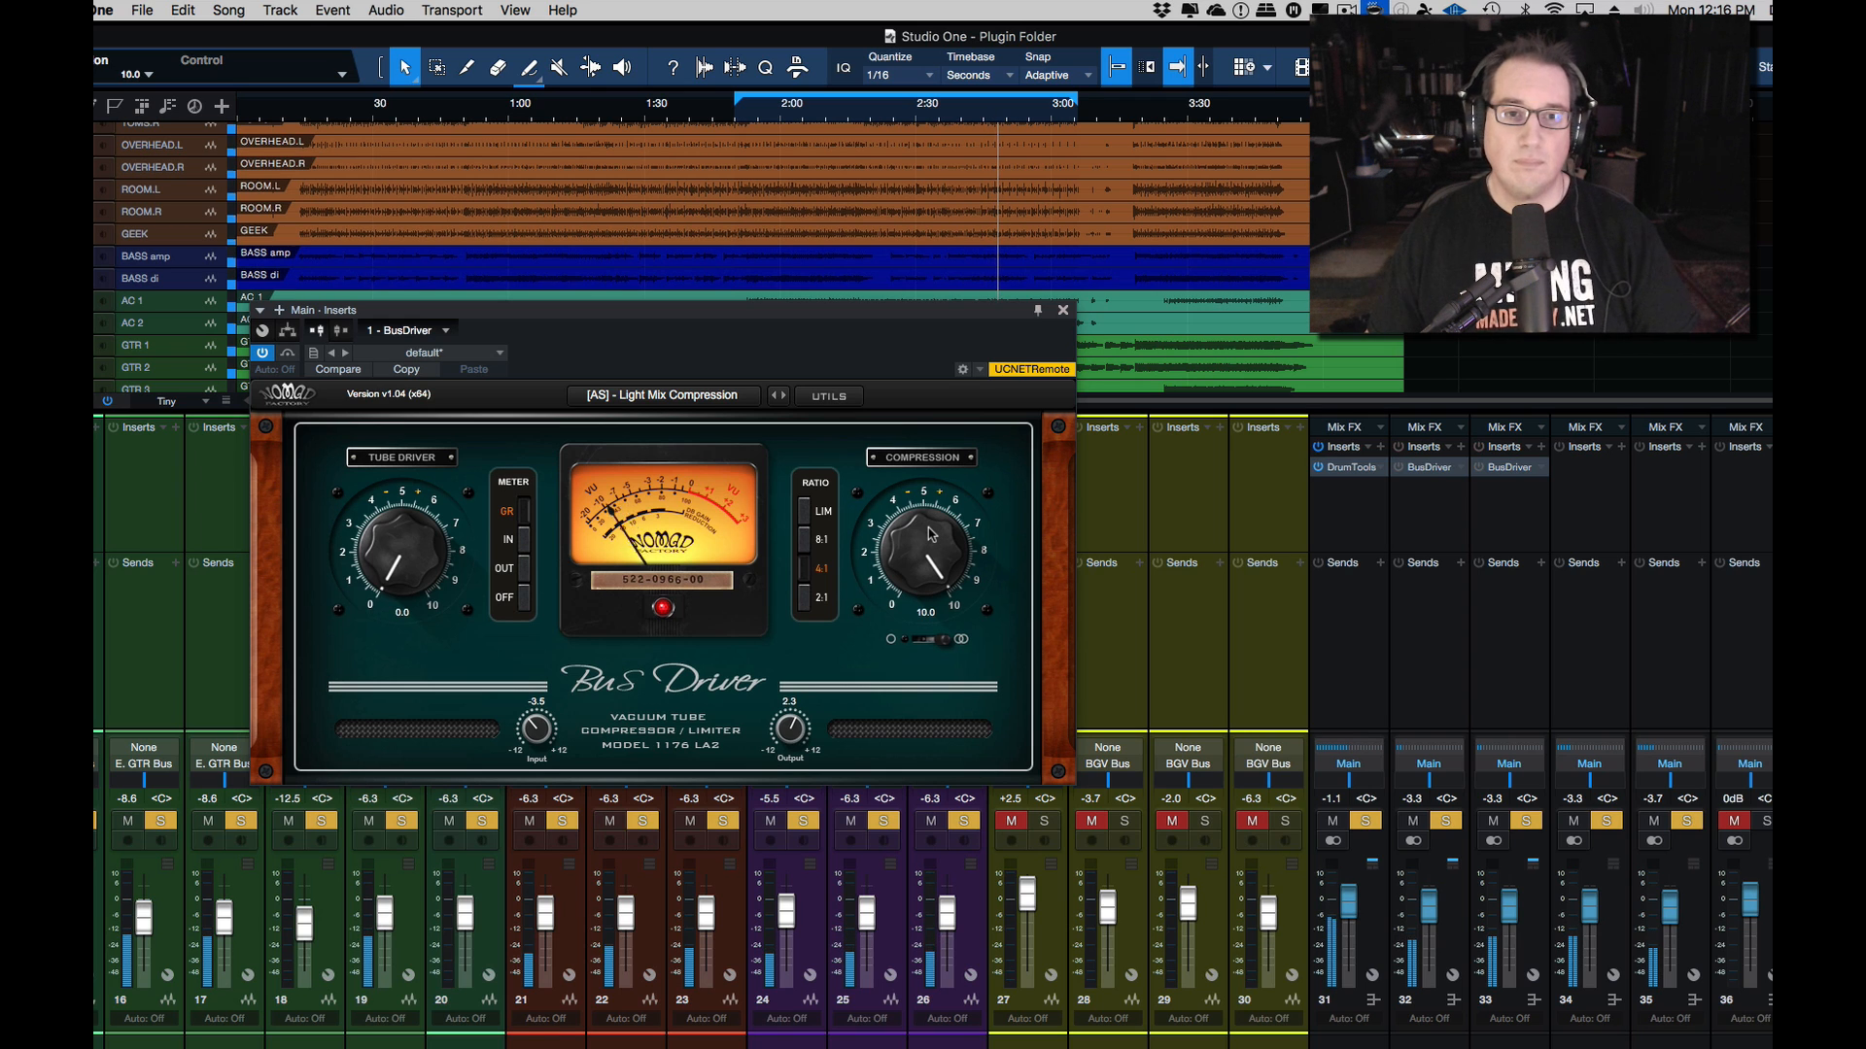
drag(931, 534, 926, 648)
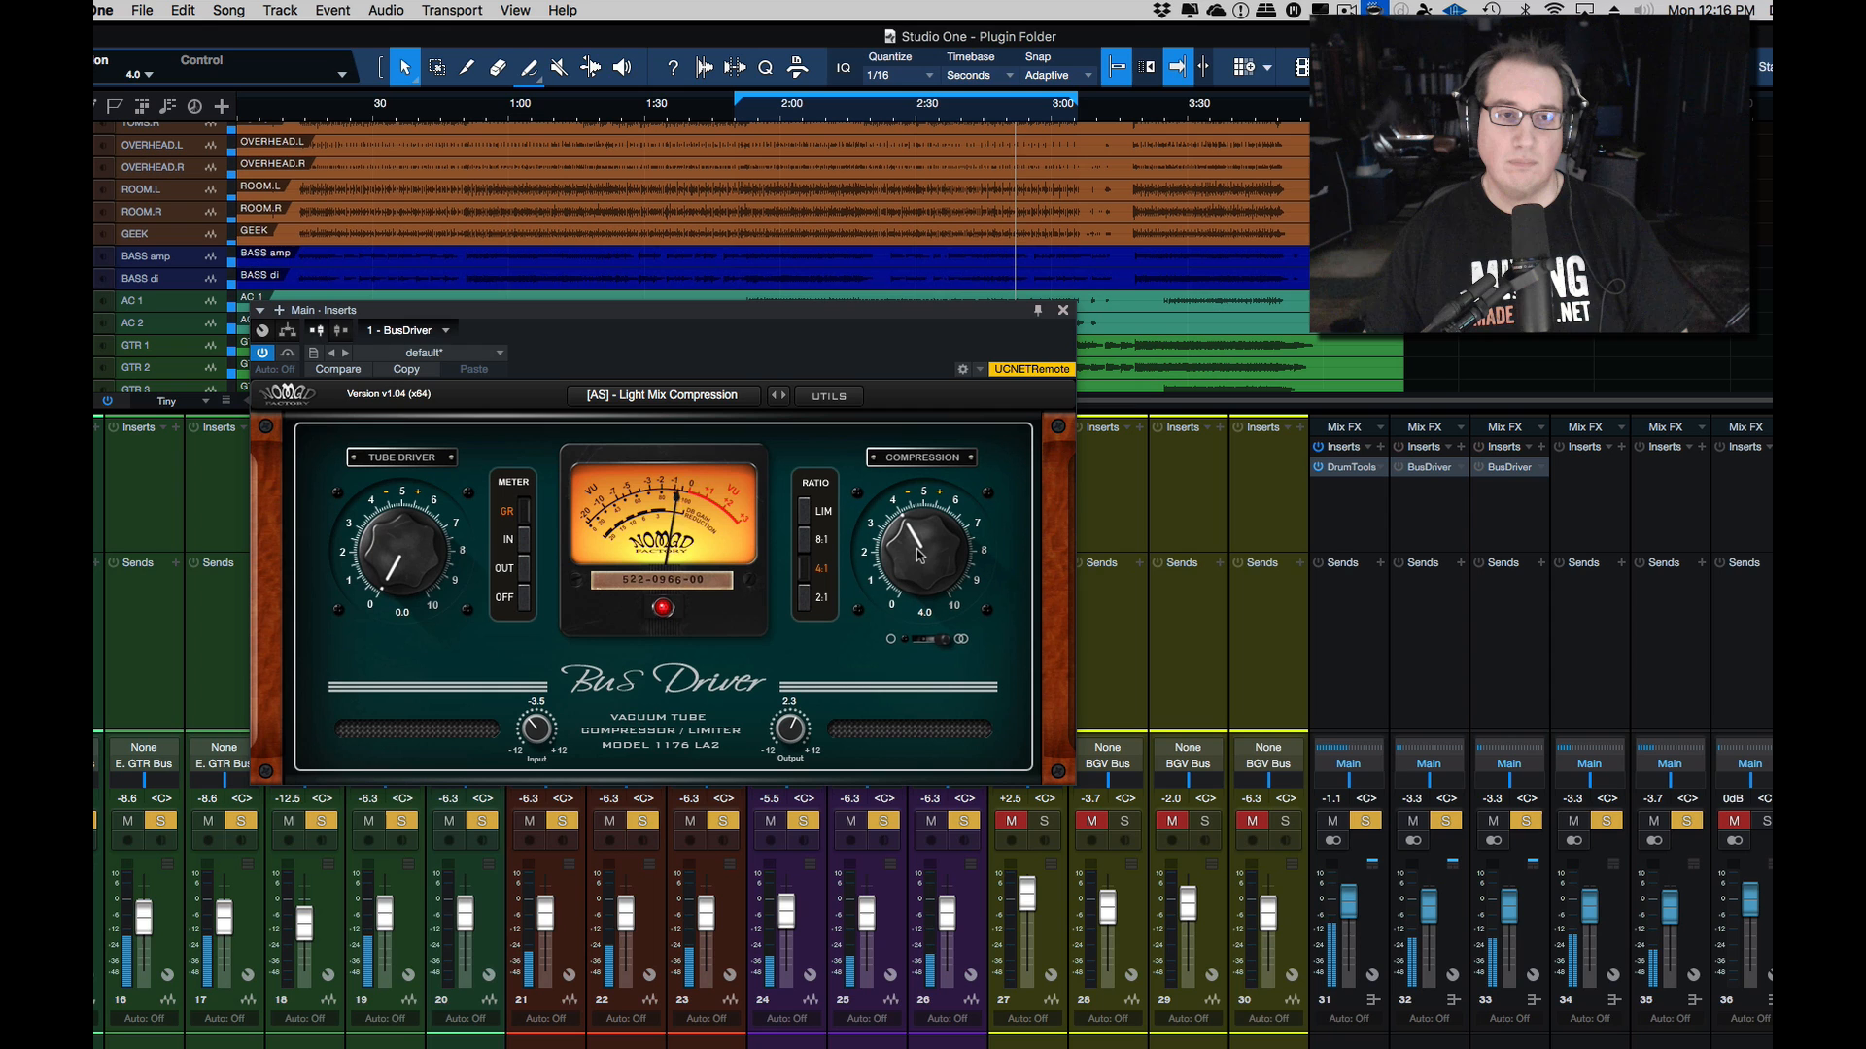
drag(917, 559, 913, 550)
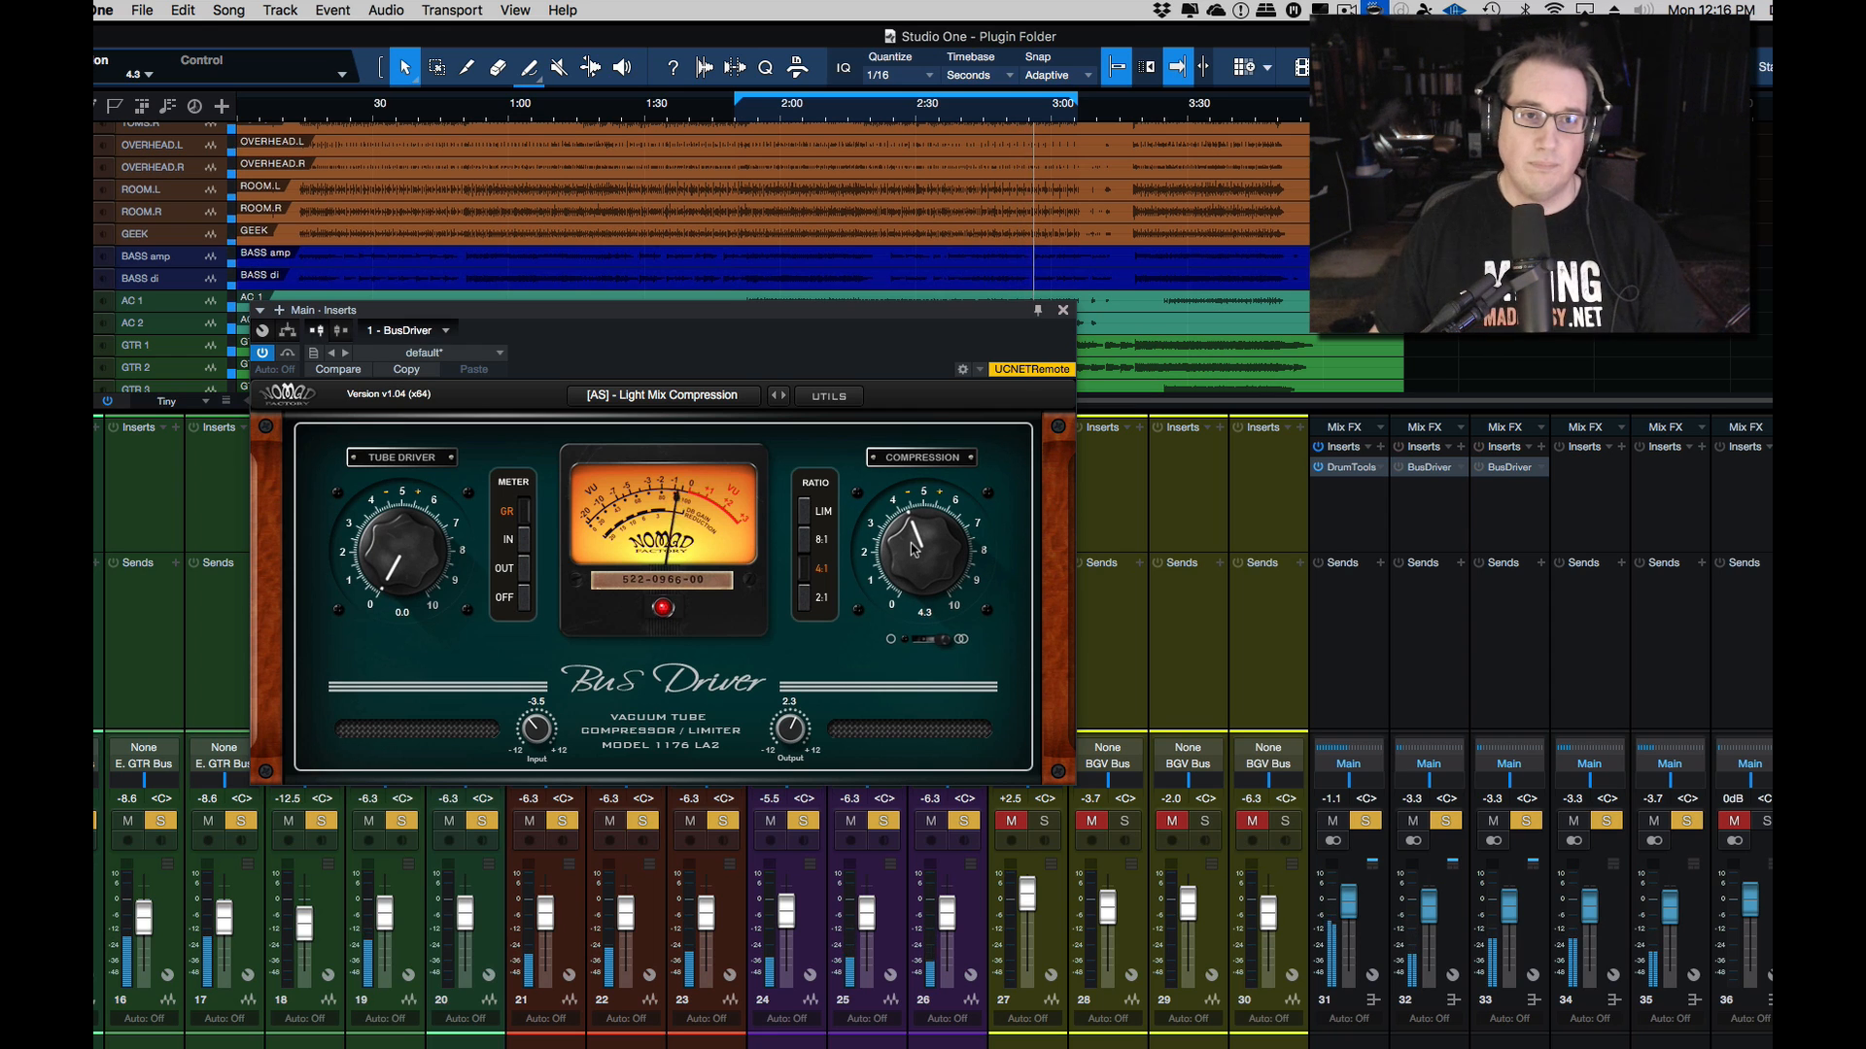
Step: Lower BusDriver's Output to 1.9 while it is bypassed during playback, and re-enable it to compare the mix levels
click(288, 355)
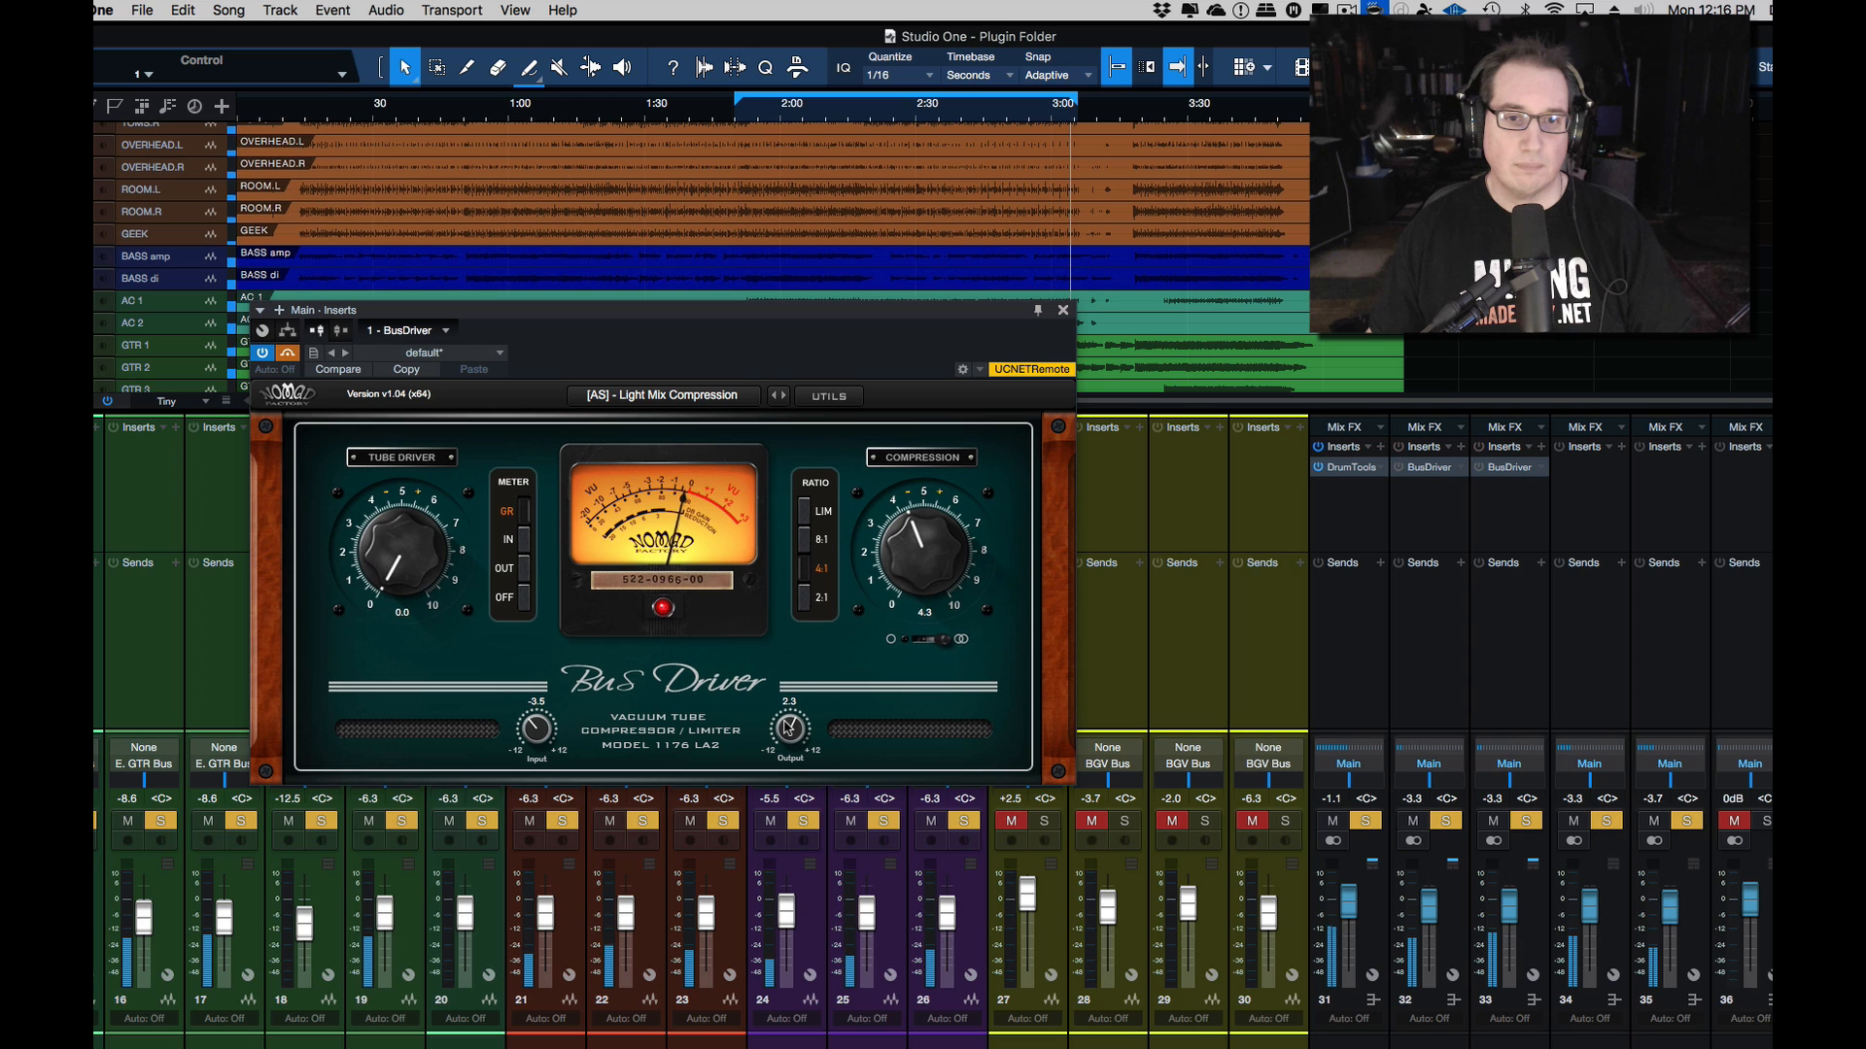
drag(788, 728, 788, 739)
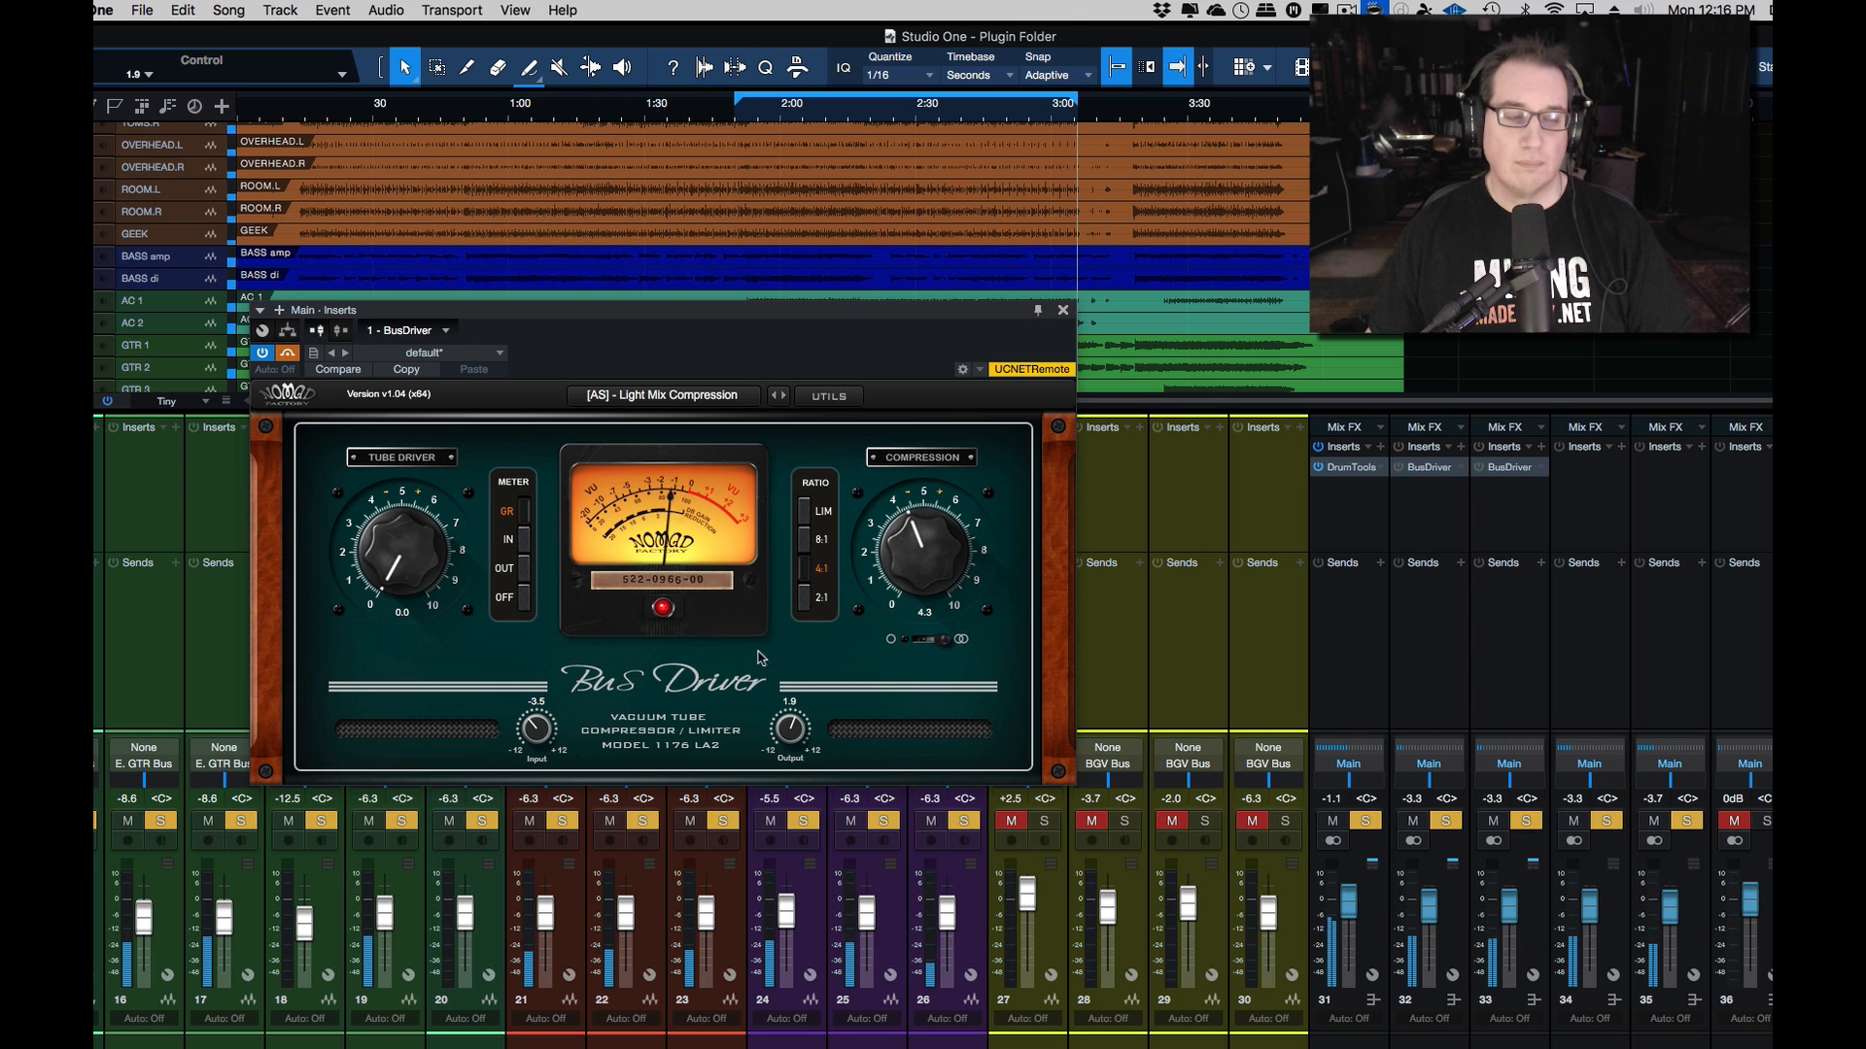
click(287, 355)
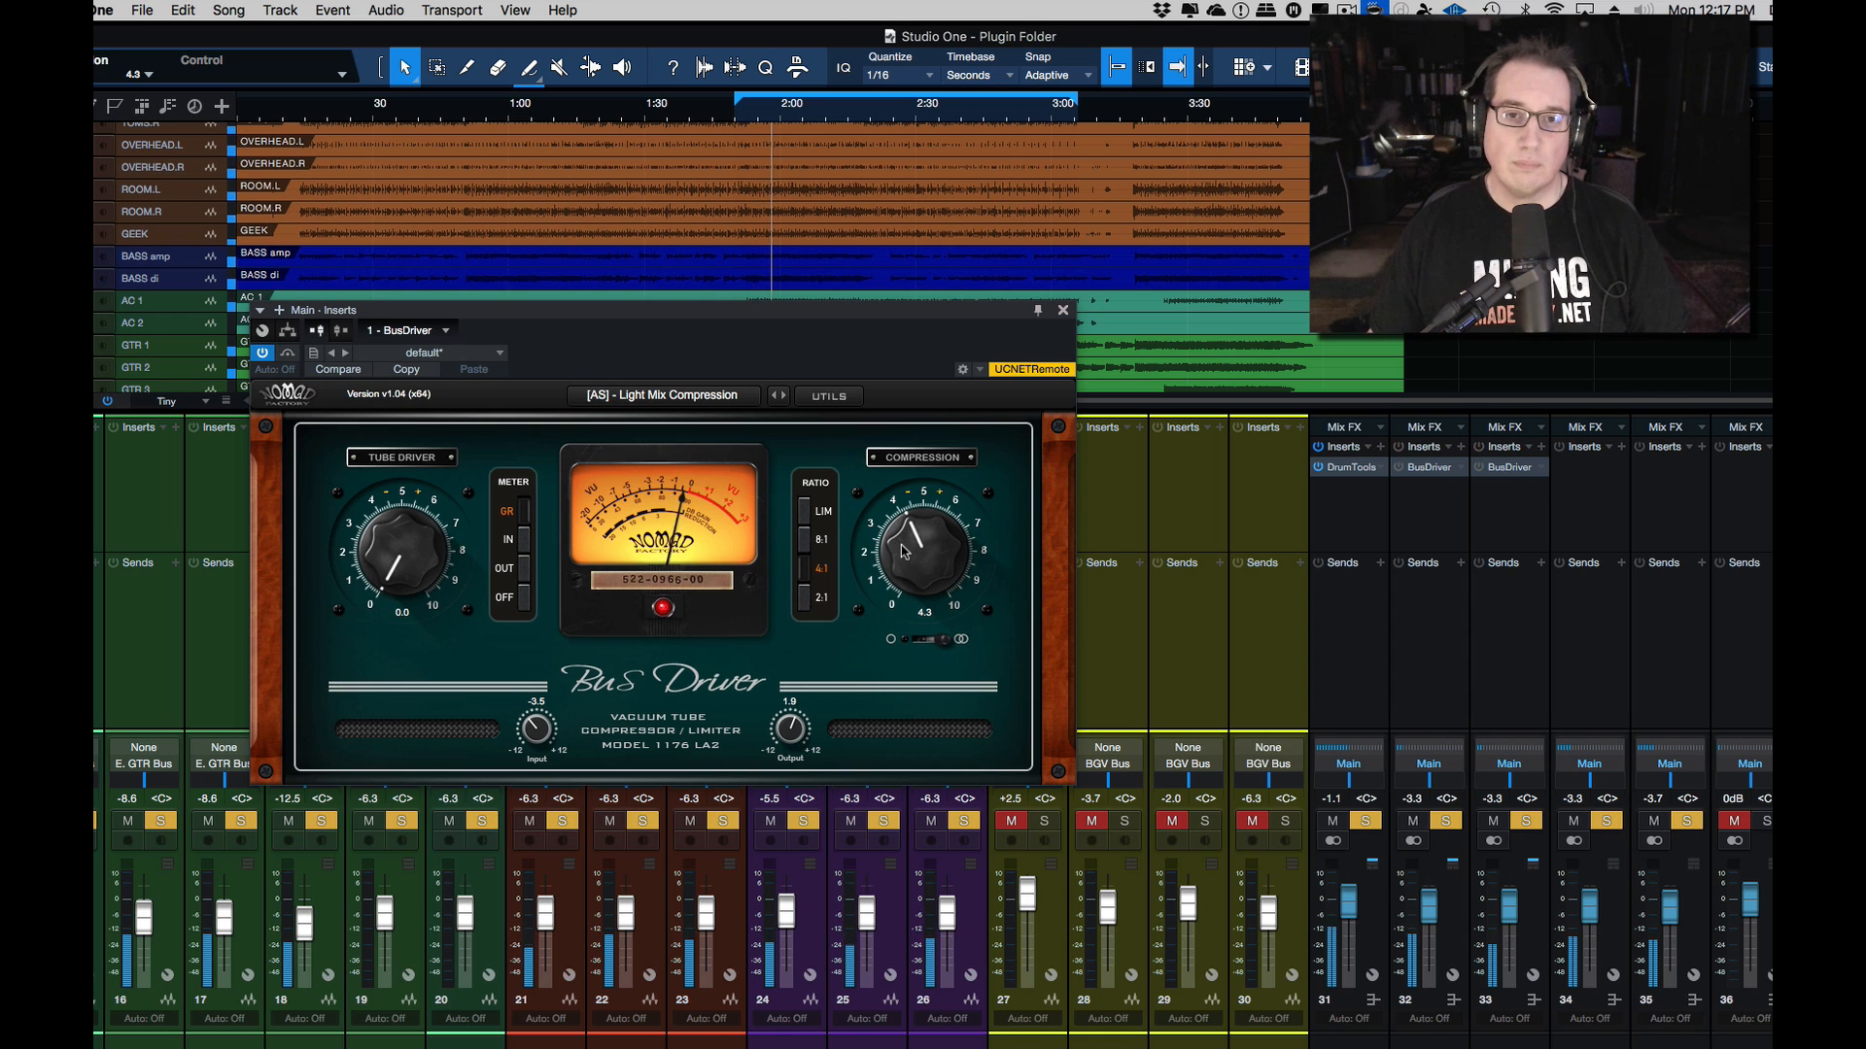
Step: Set BusDriver's Compression to 4.2 on the main bus, and bypass the plug-in and close its window
drag(903, 547, 904, 552)
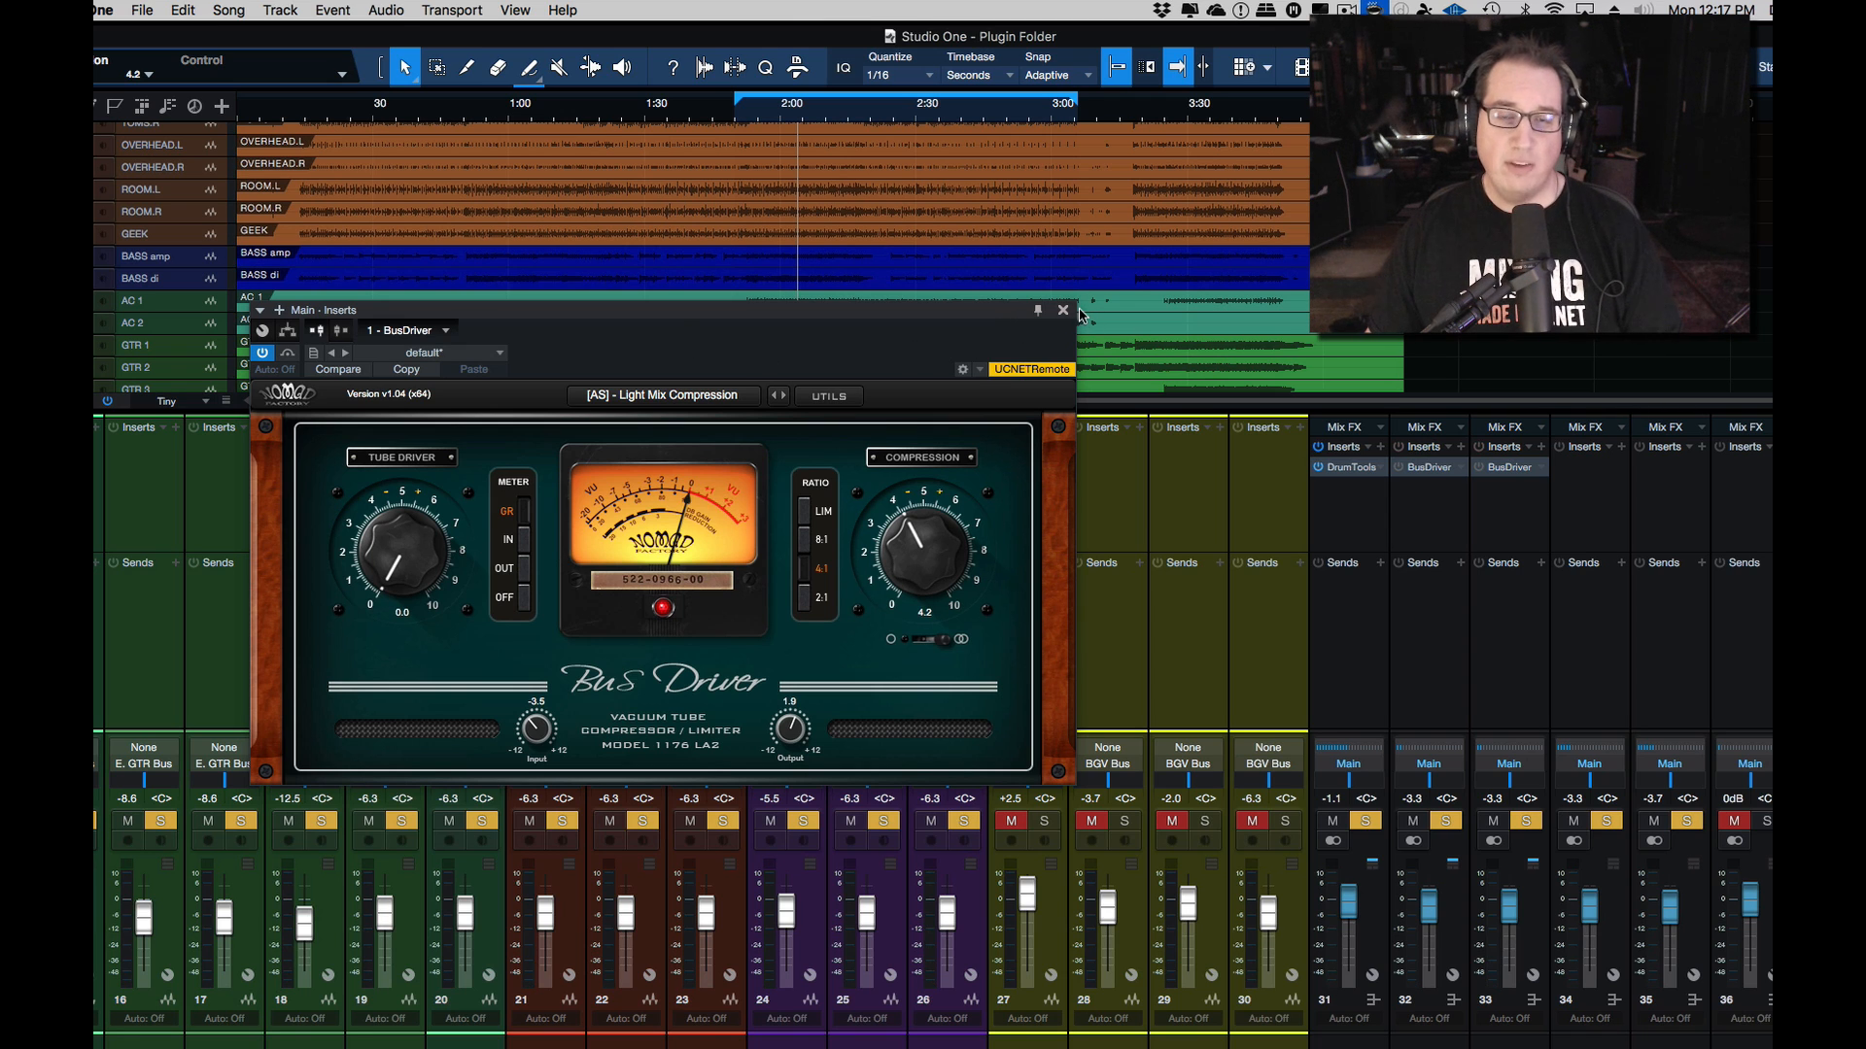
click(288, 353)
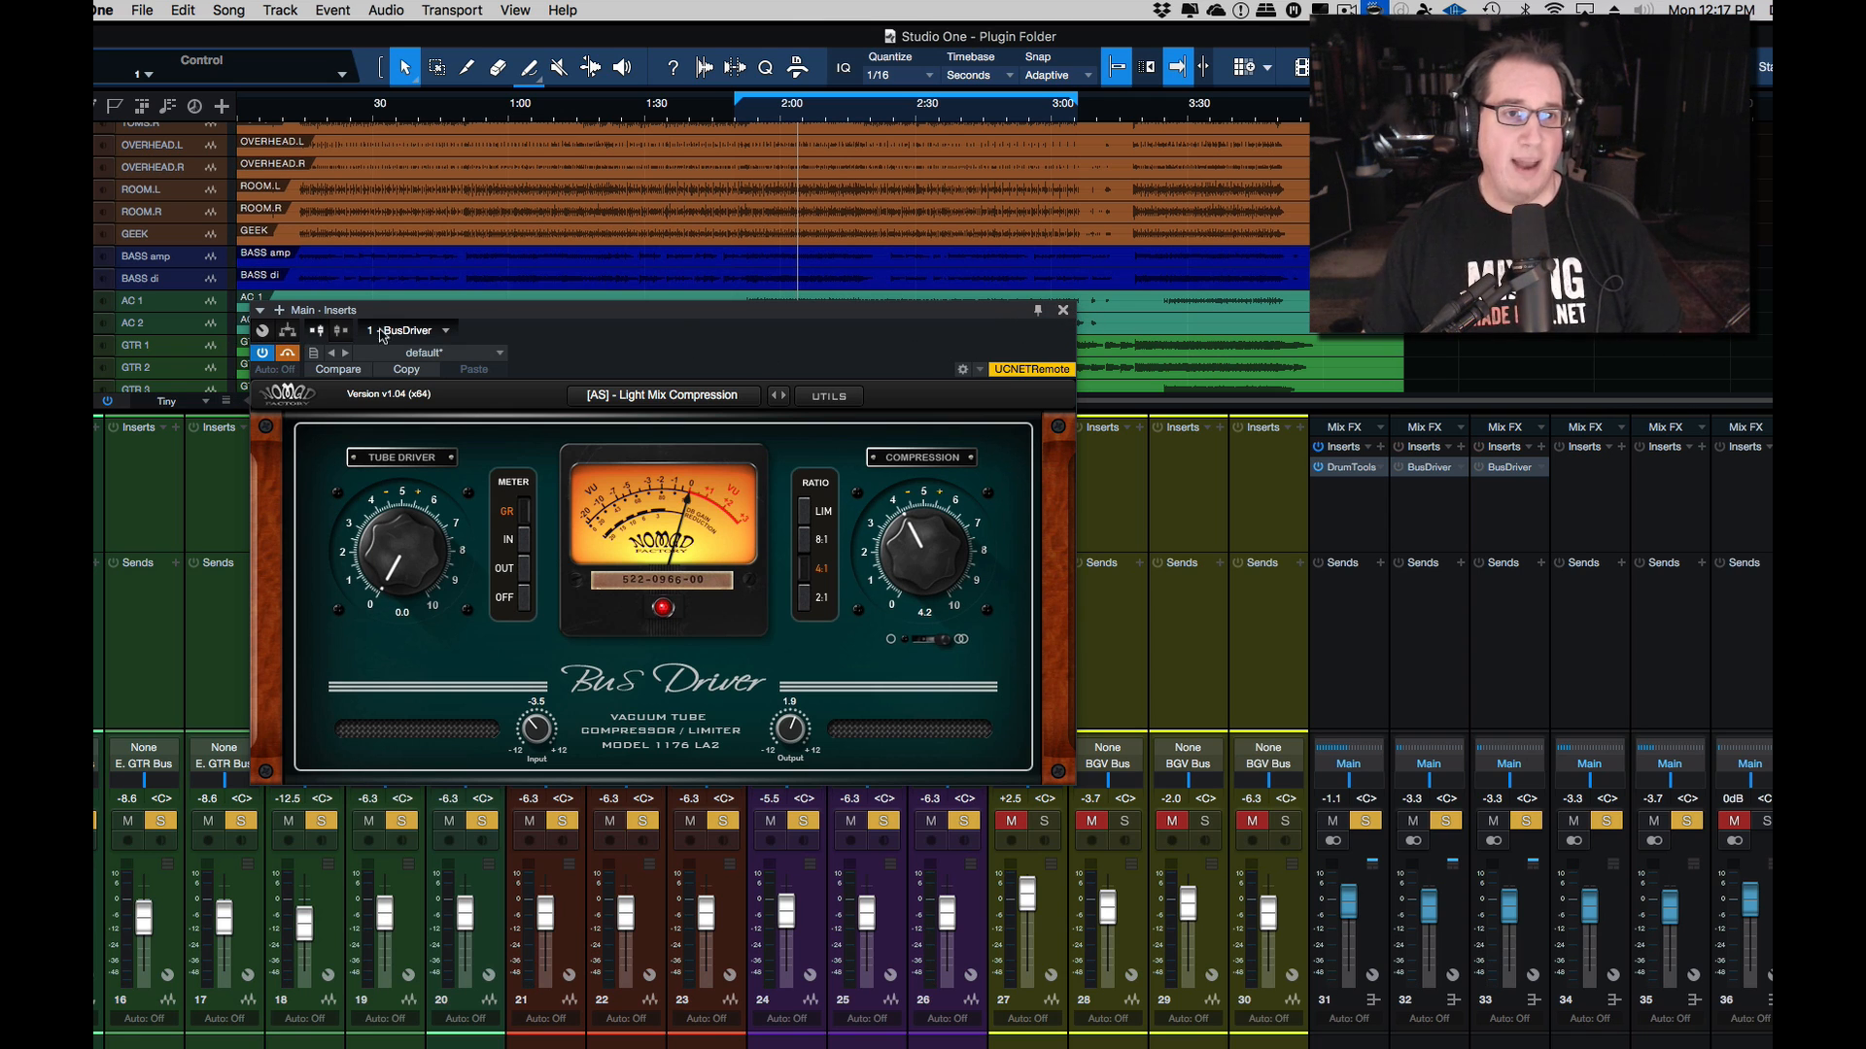
click(1063, 311)
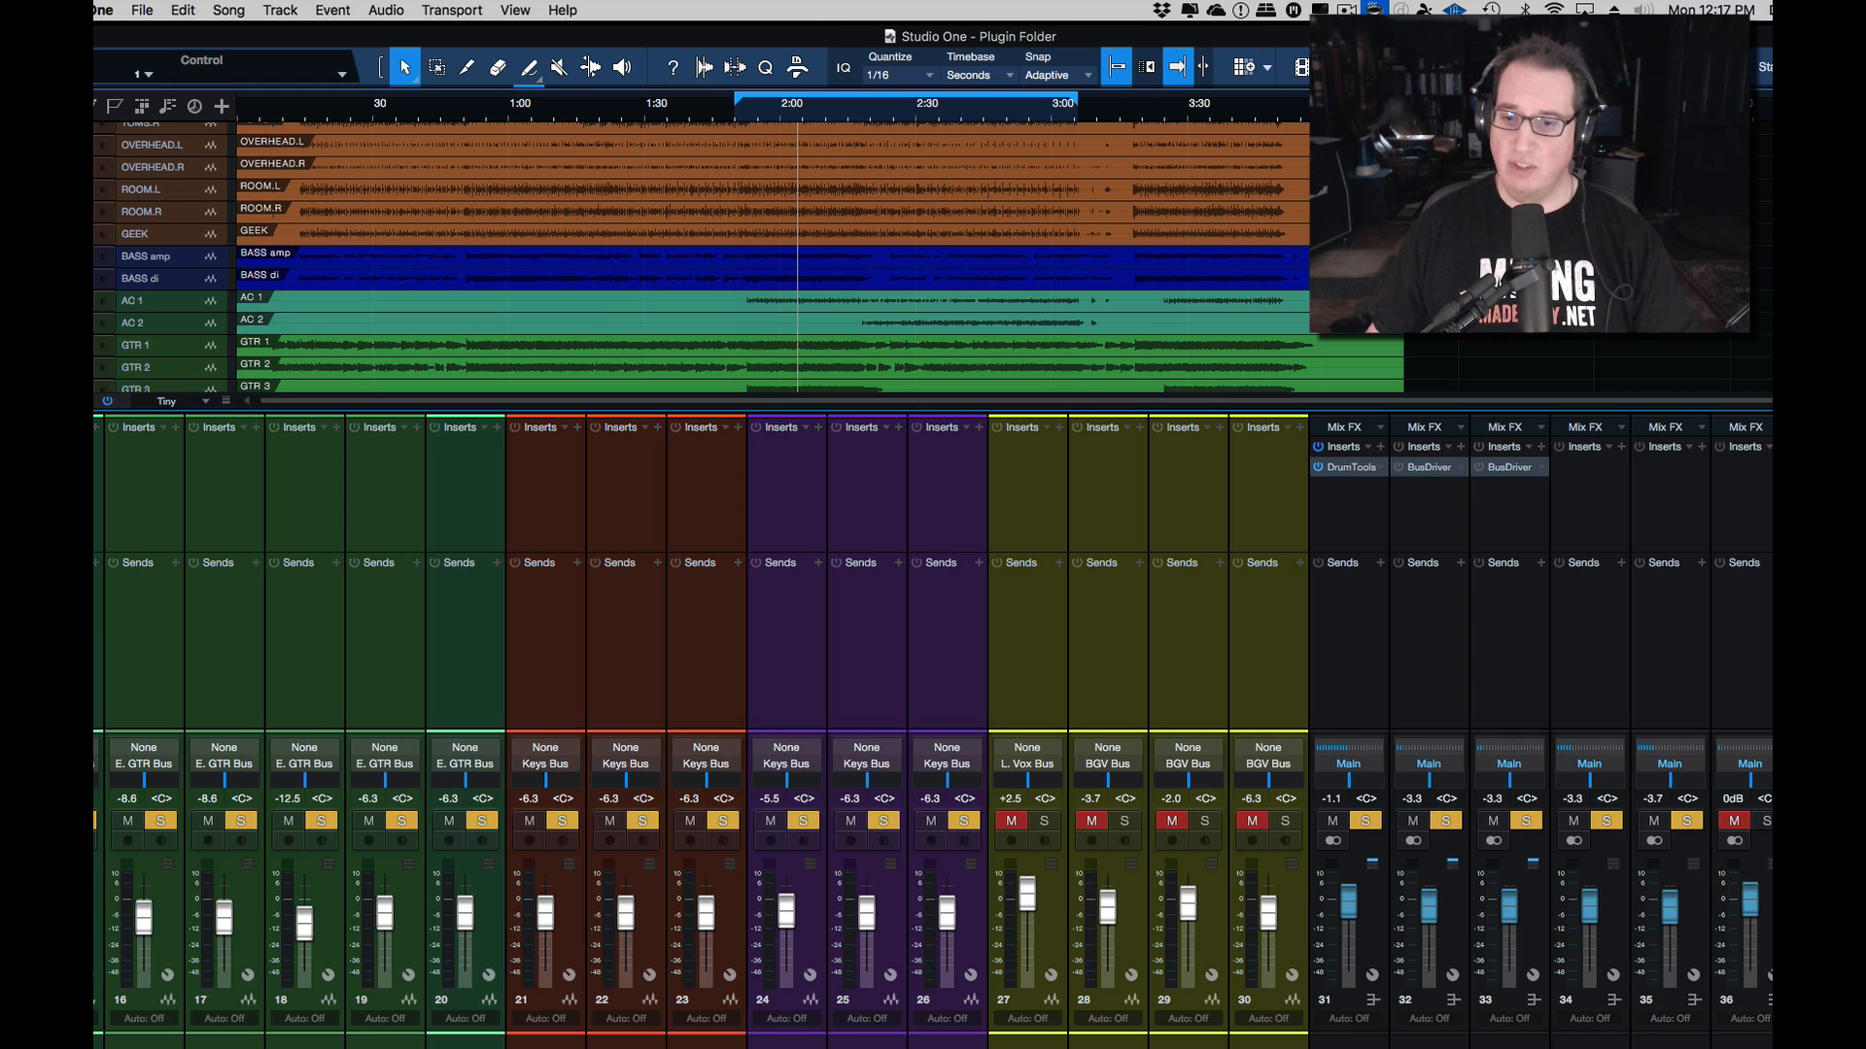
Step: Activate BusDriver on channel 32's bus and mute bus channels 31, 33, 34 and 35 to isolate it
click(1463, 528)
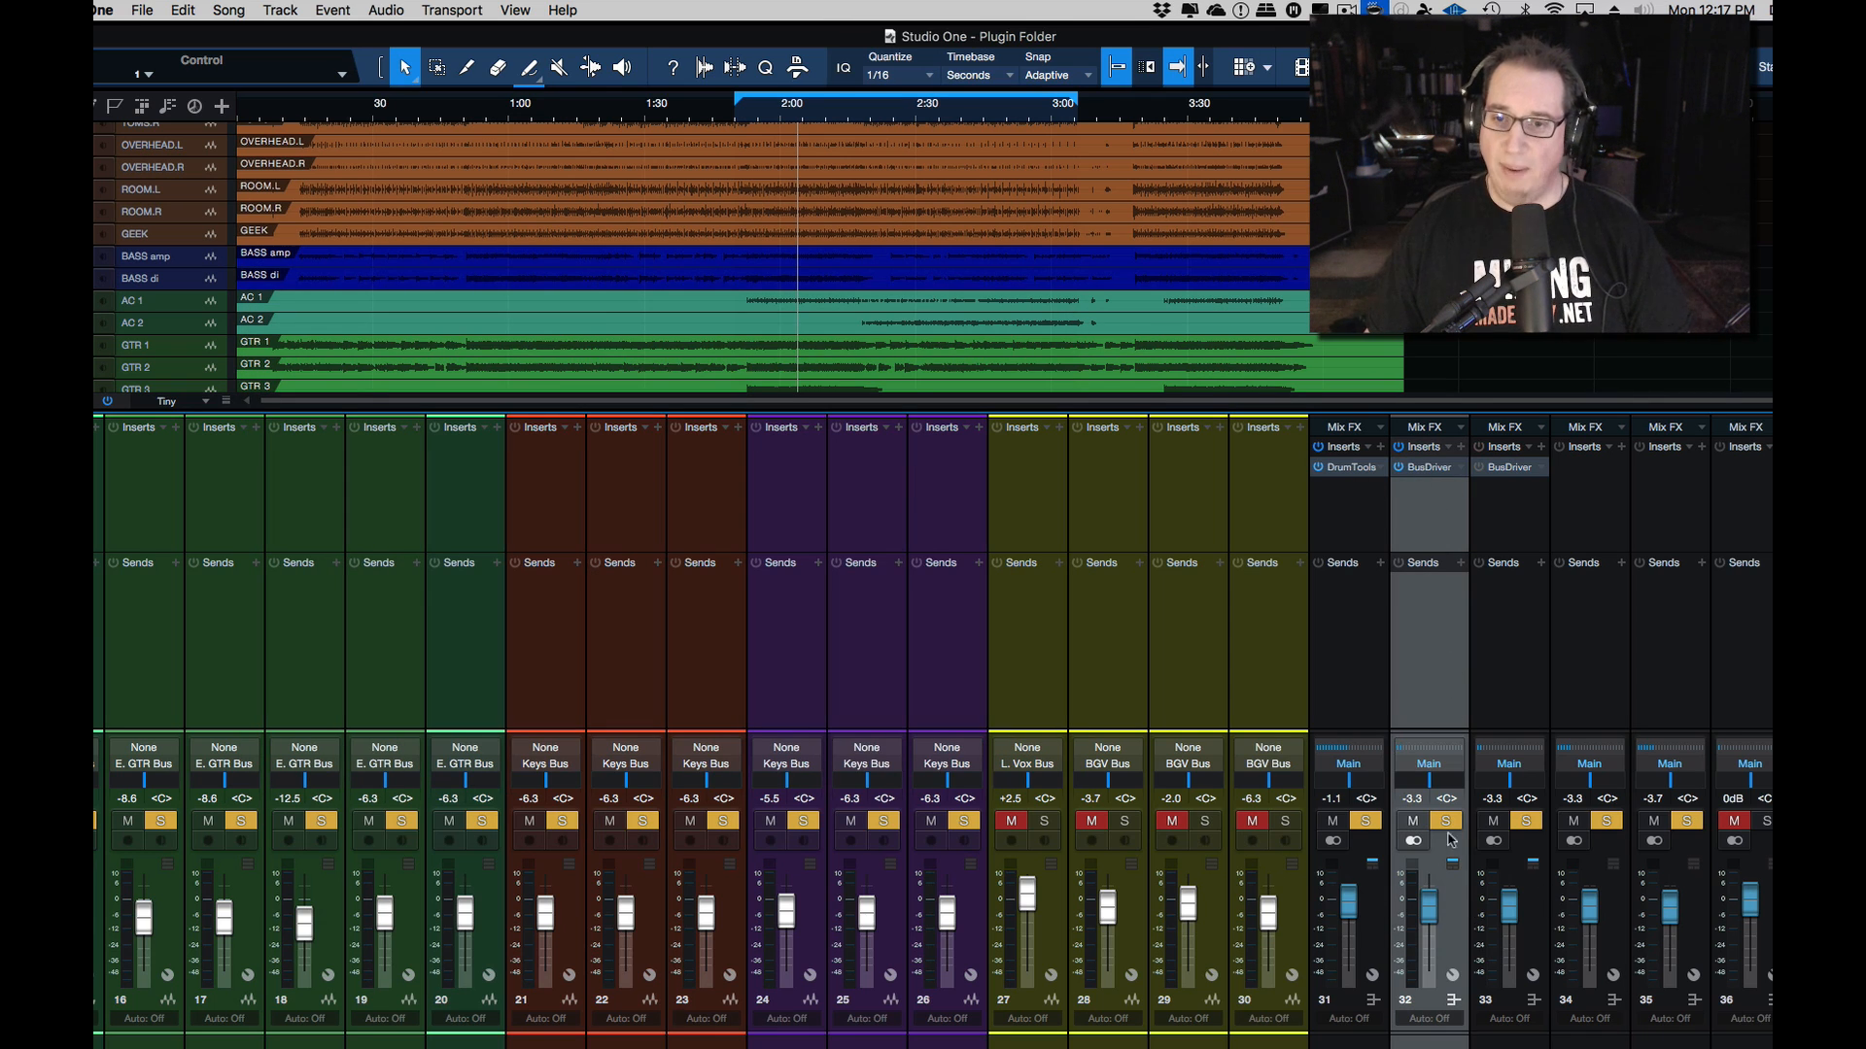
click(1492, 822)
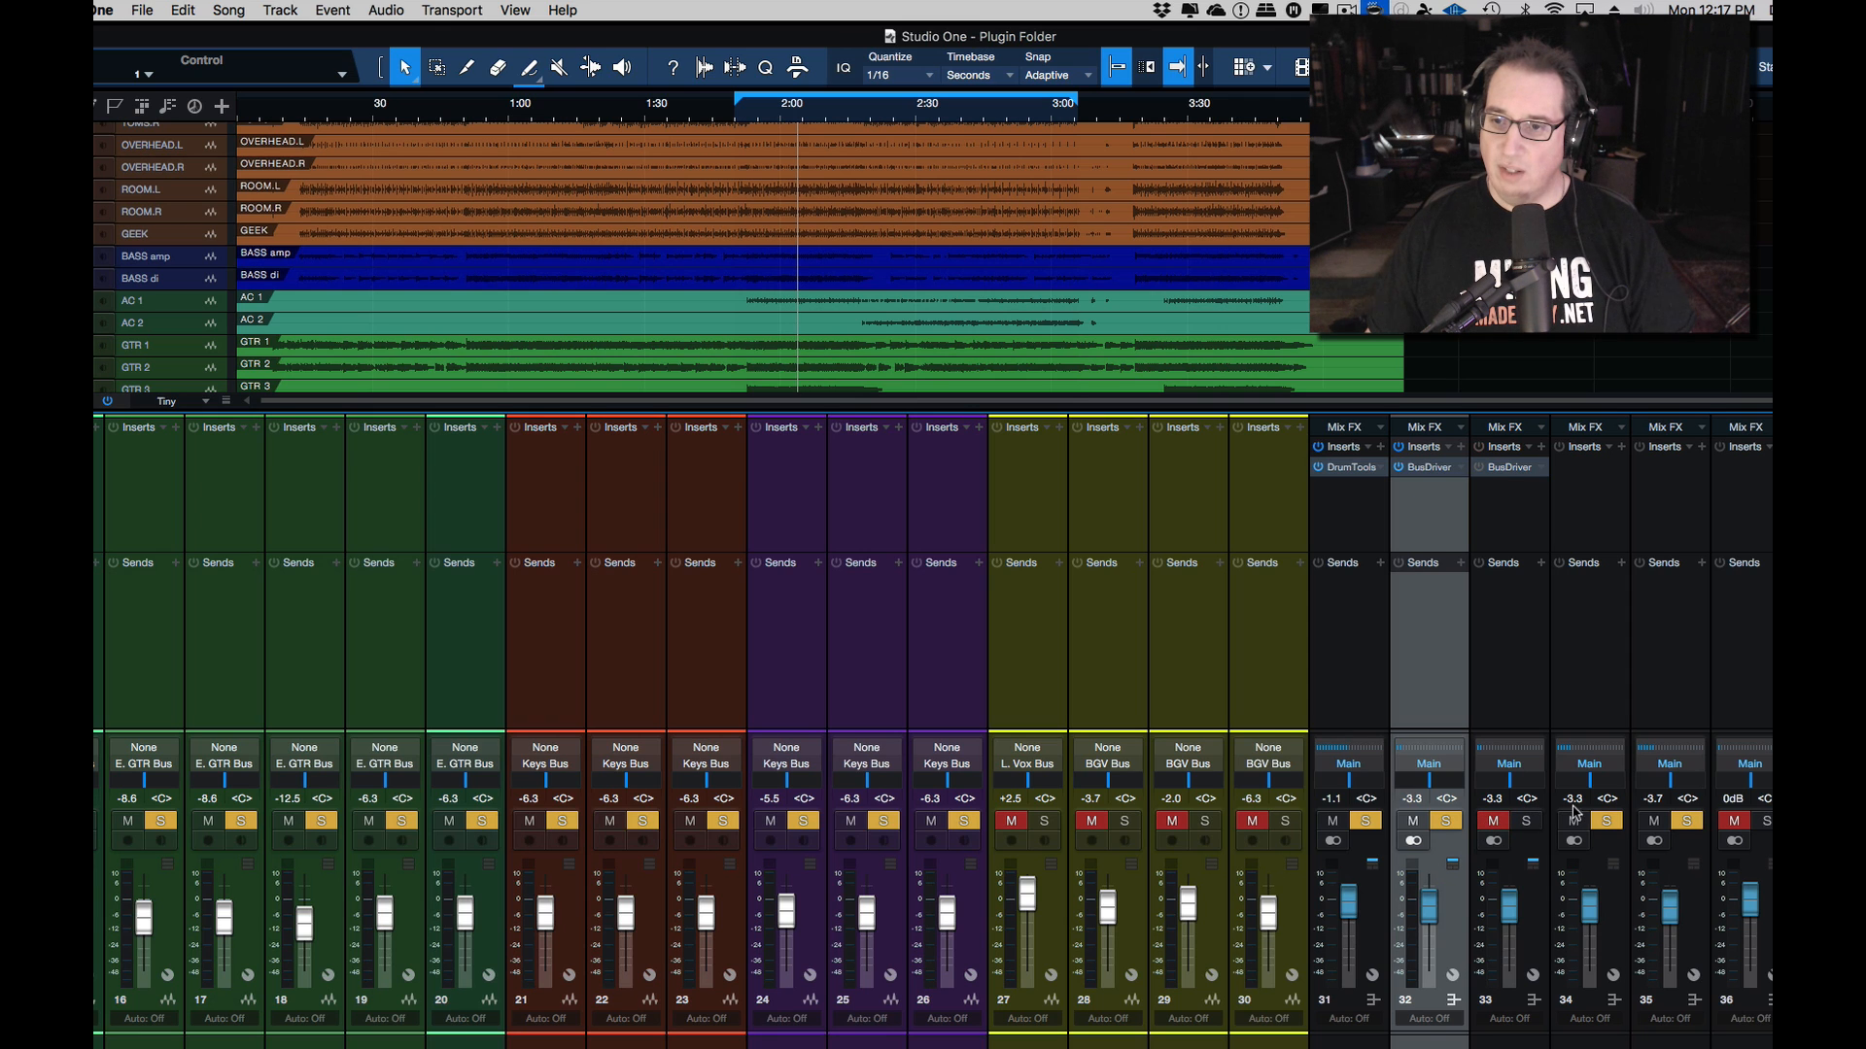
click(1574, 822)
click(1654, 822)
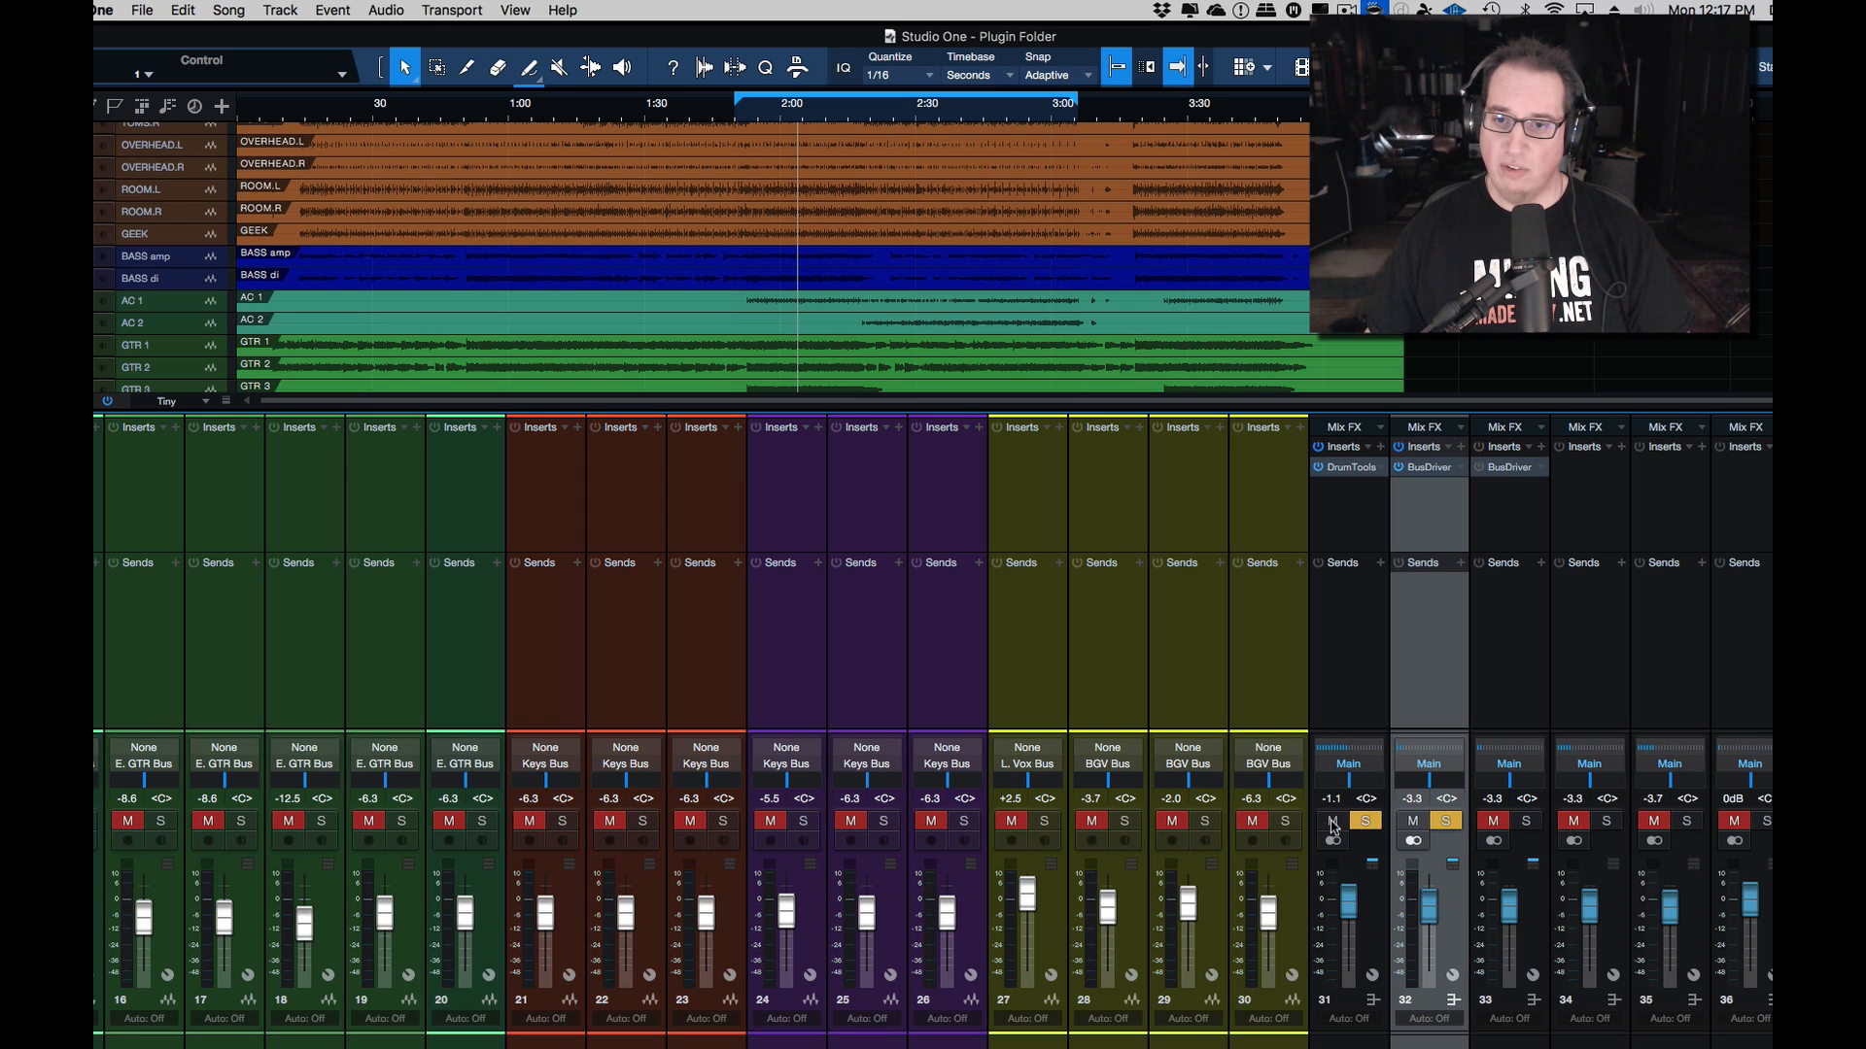
click(1332, 822)
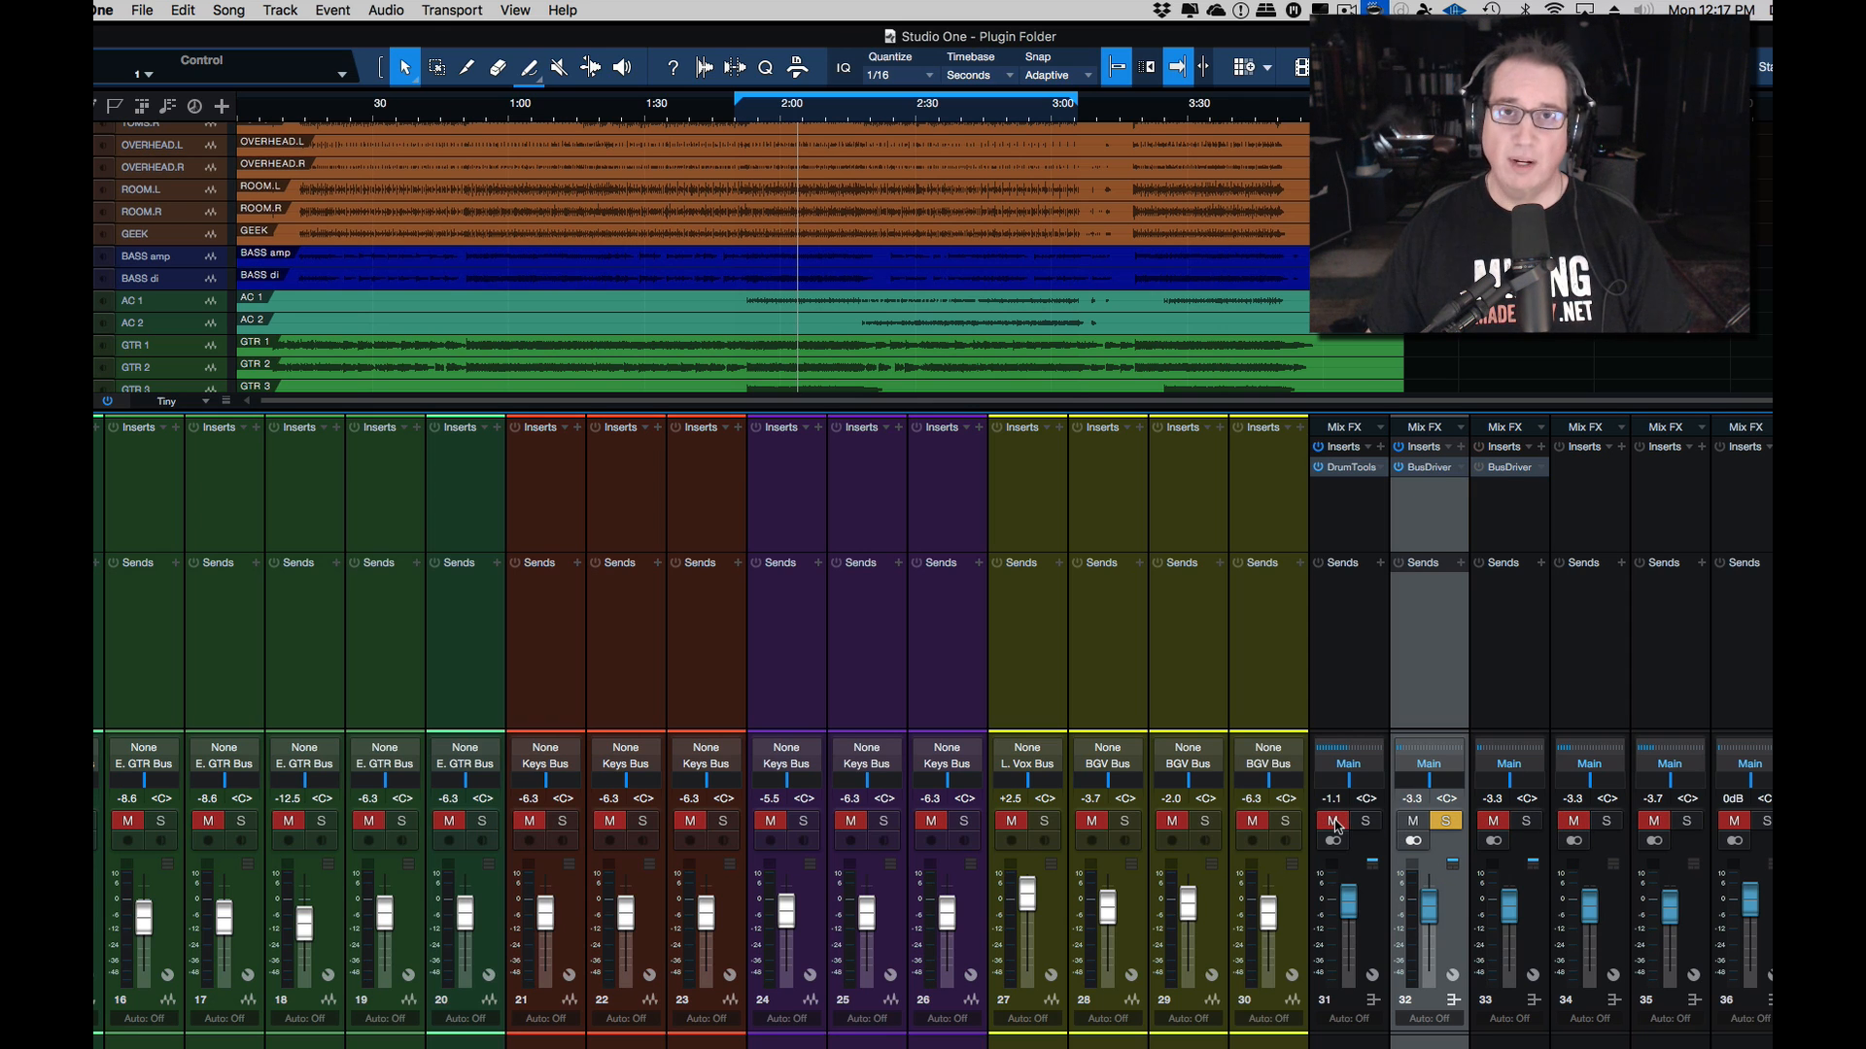
Step: Open the Bass Bus BusDriver and choose the preset [AS] - Bass Gtr - Up-Front from 02-Guitars & Basses
click(1437, 475)
drag(729, 446, 764, 355)
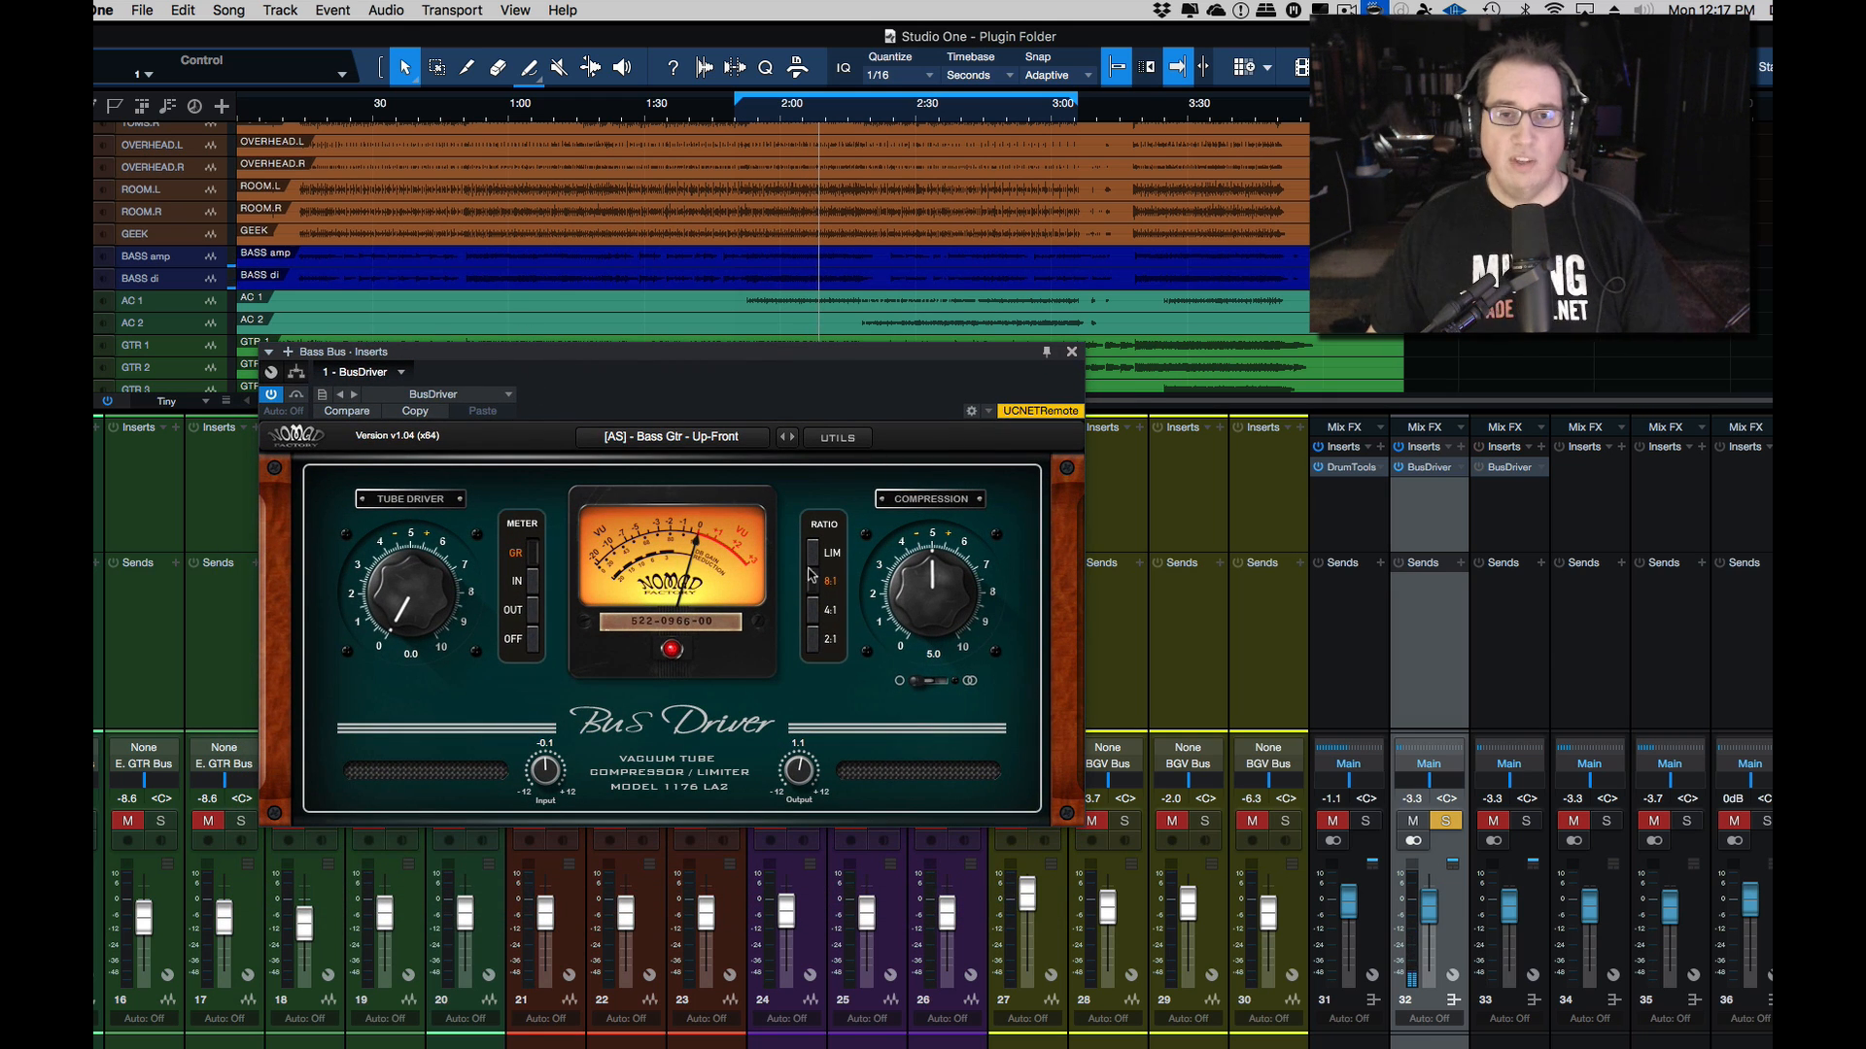
click(647, 439)
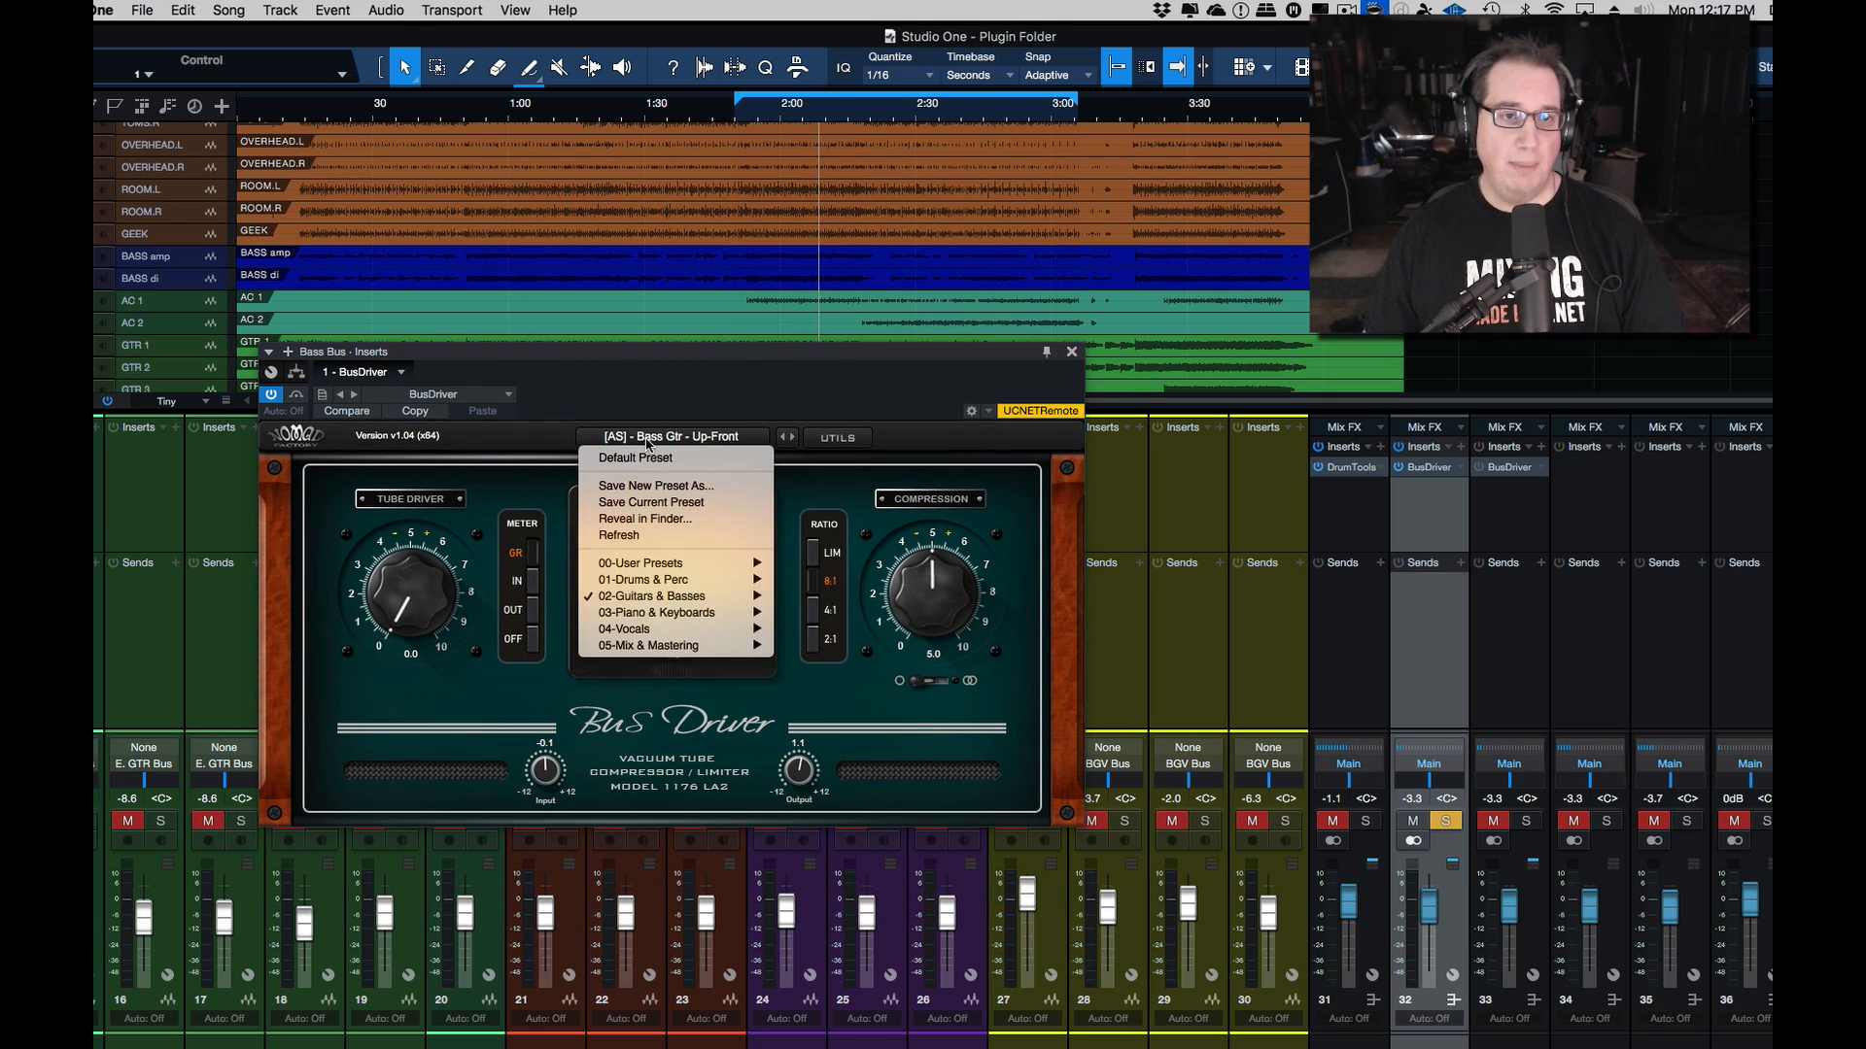
mouse_move(656, 595)
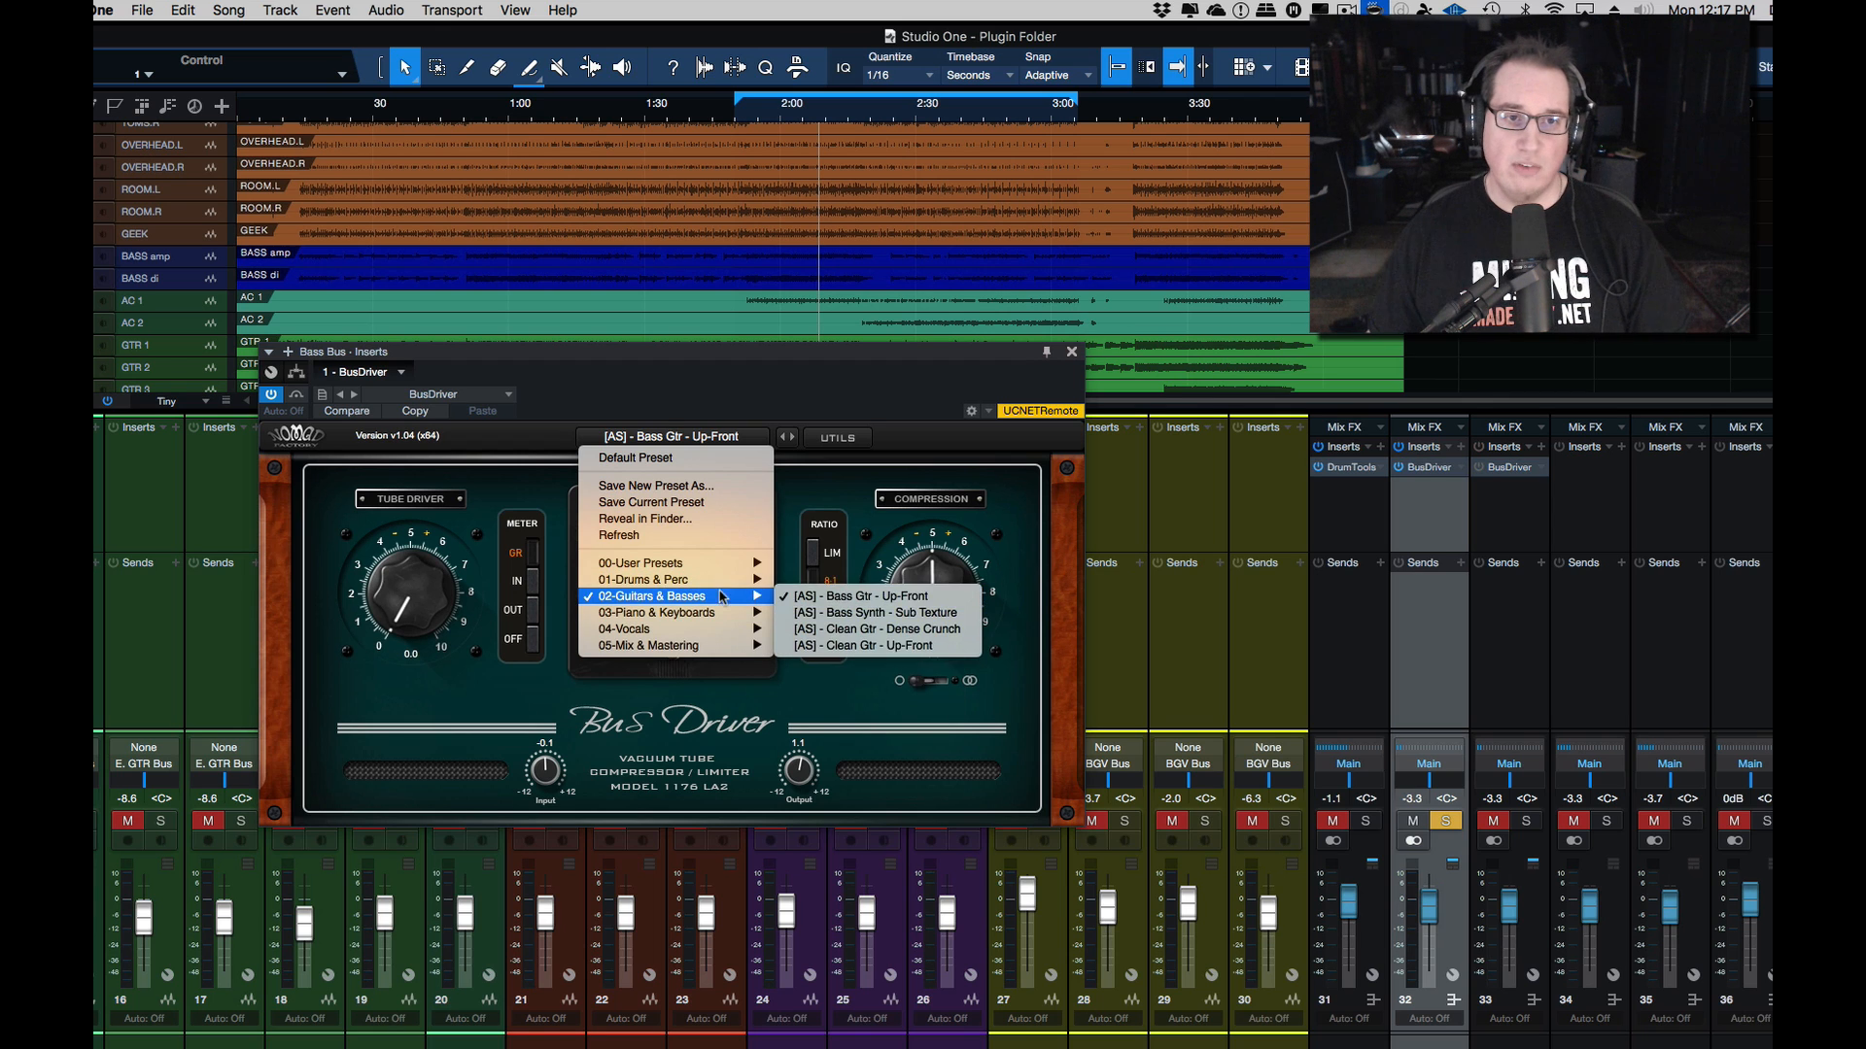
click(874, 596)
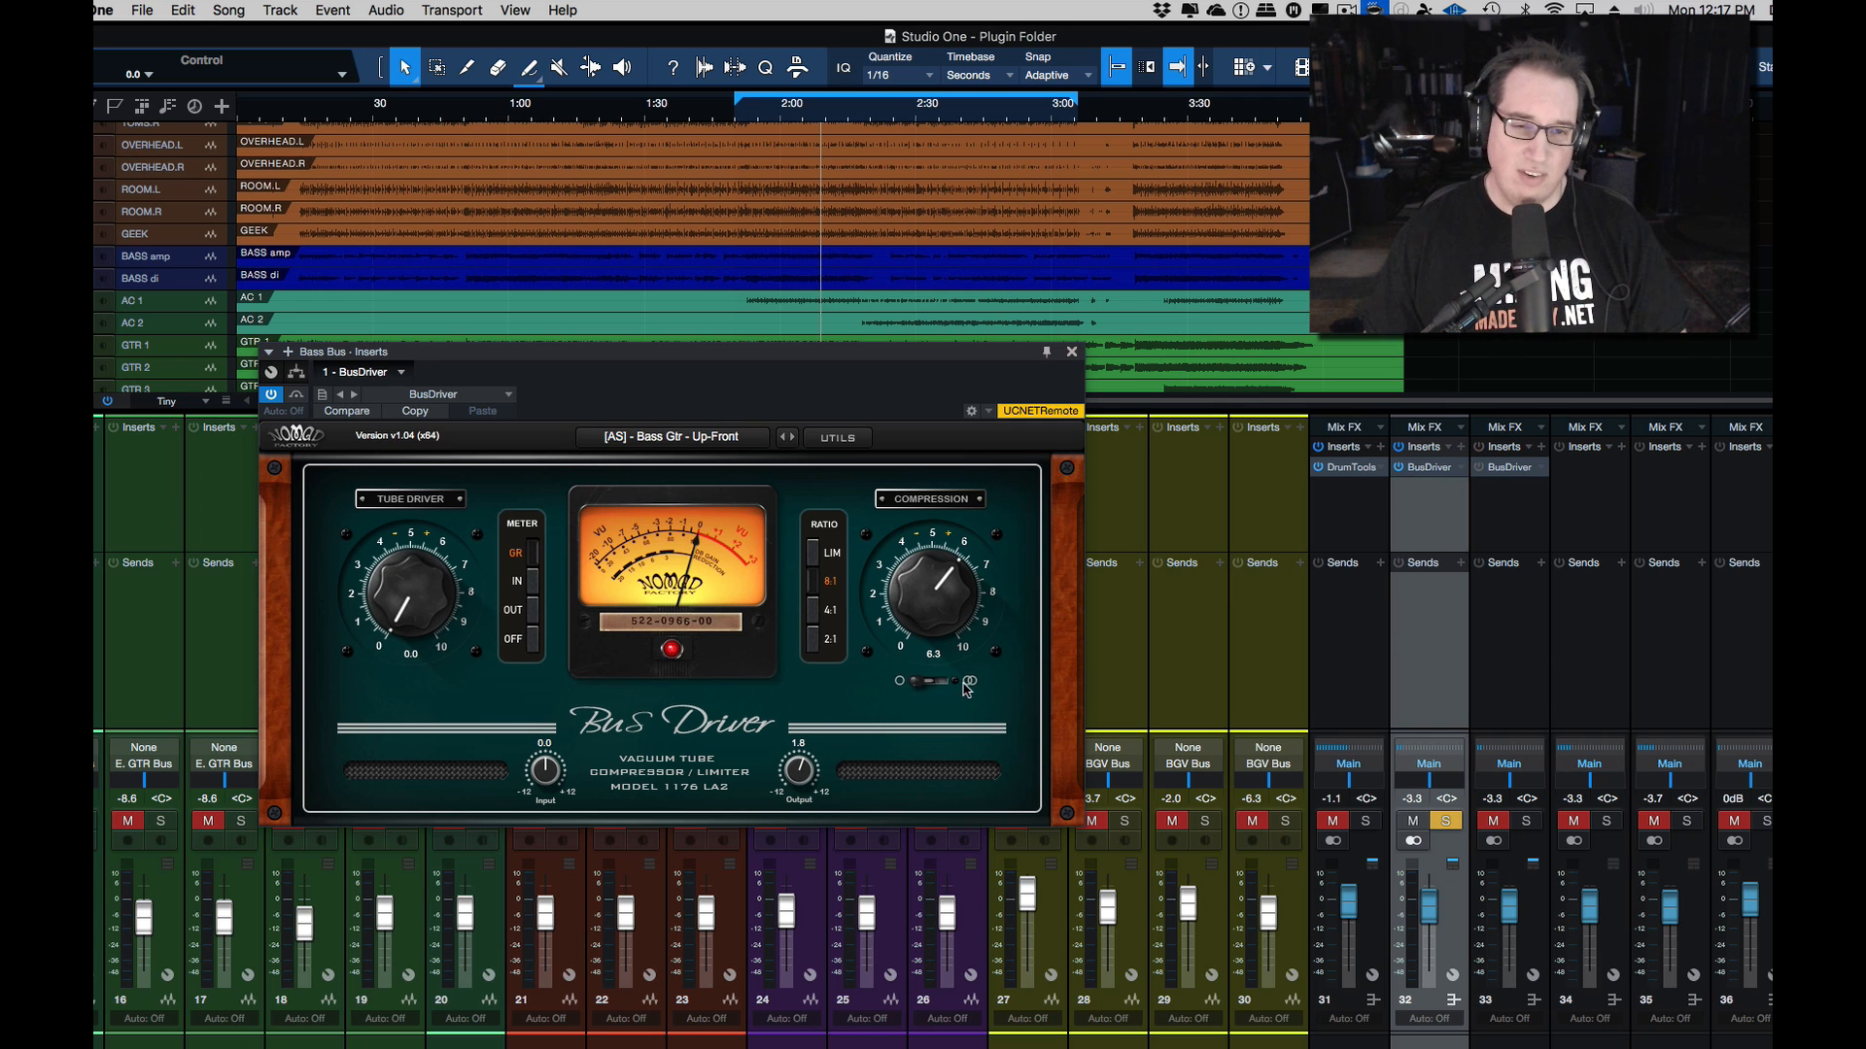
Step: Switch the bass BusDriver's detector to stereo, sweep Compression down to 0.0 during playback and settle on 6.5
drag(916, 690, 982, 693)
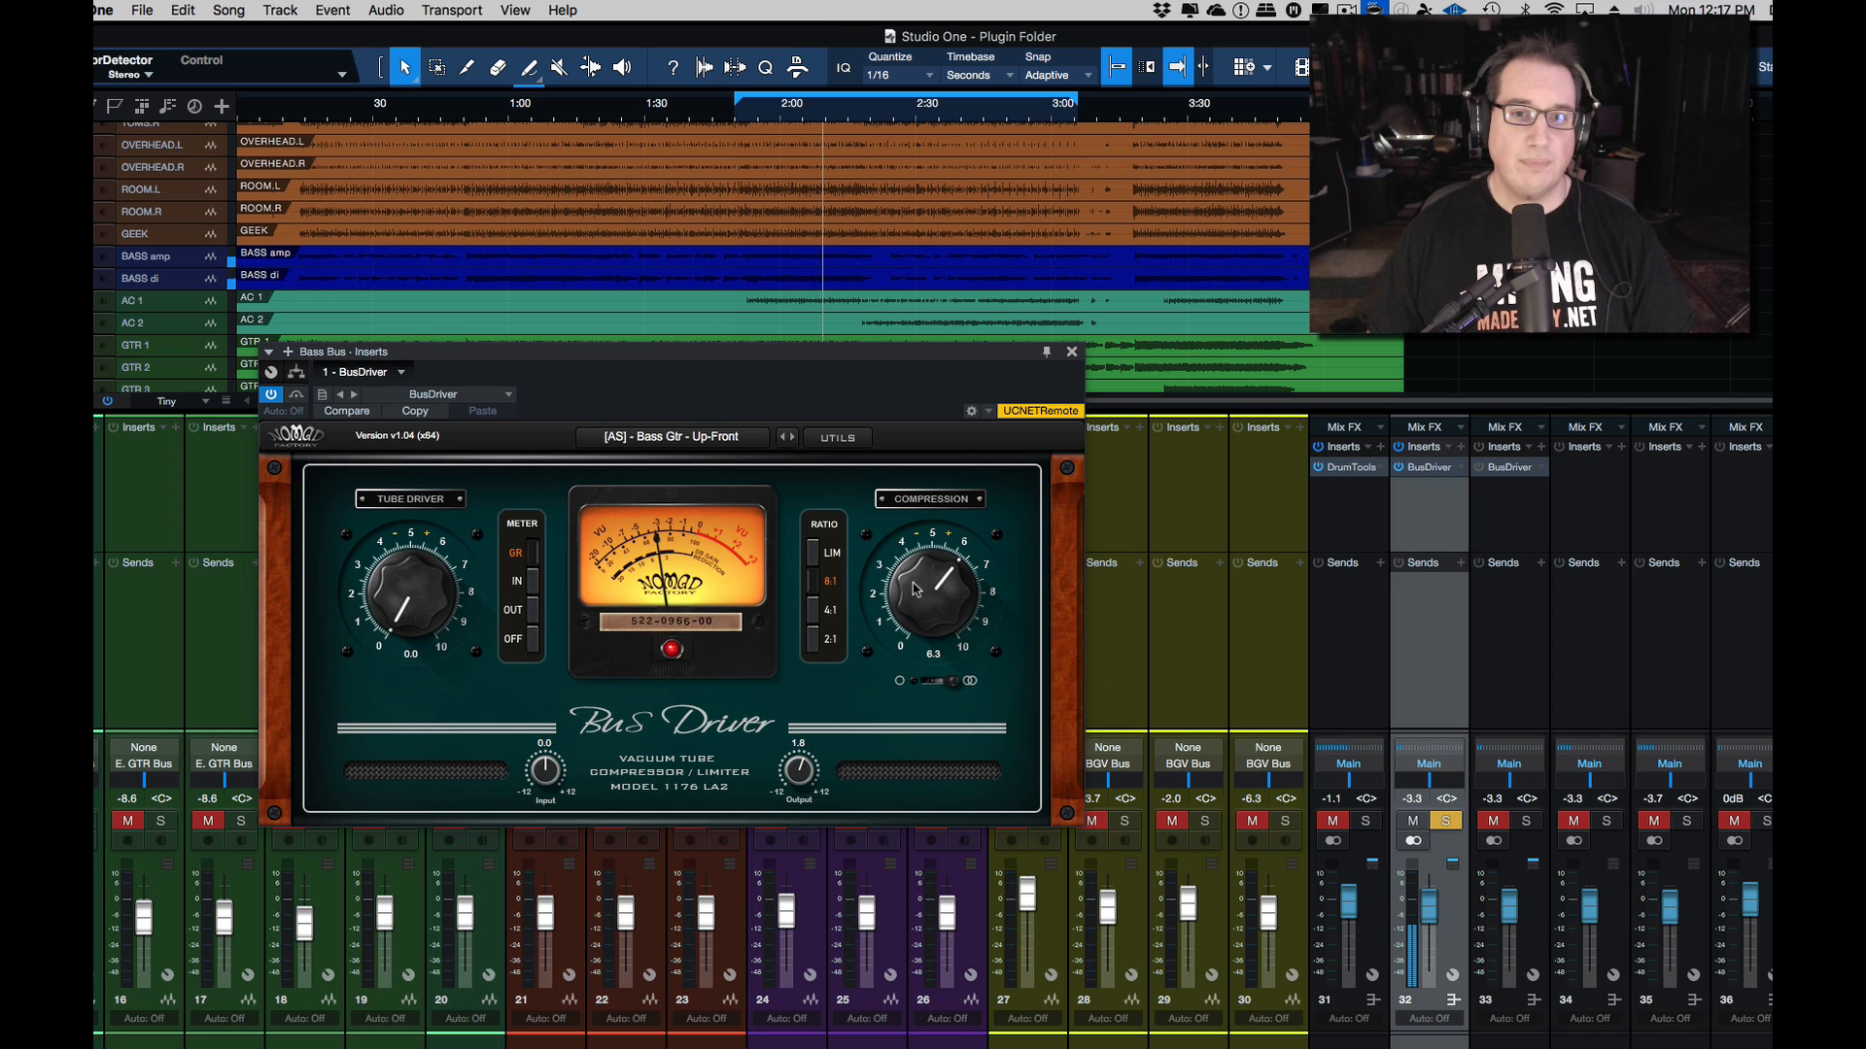
drag(923, 588, 913, 612)
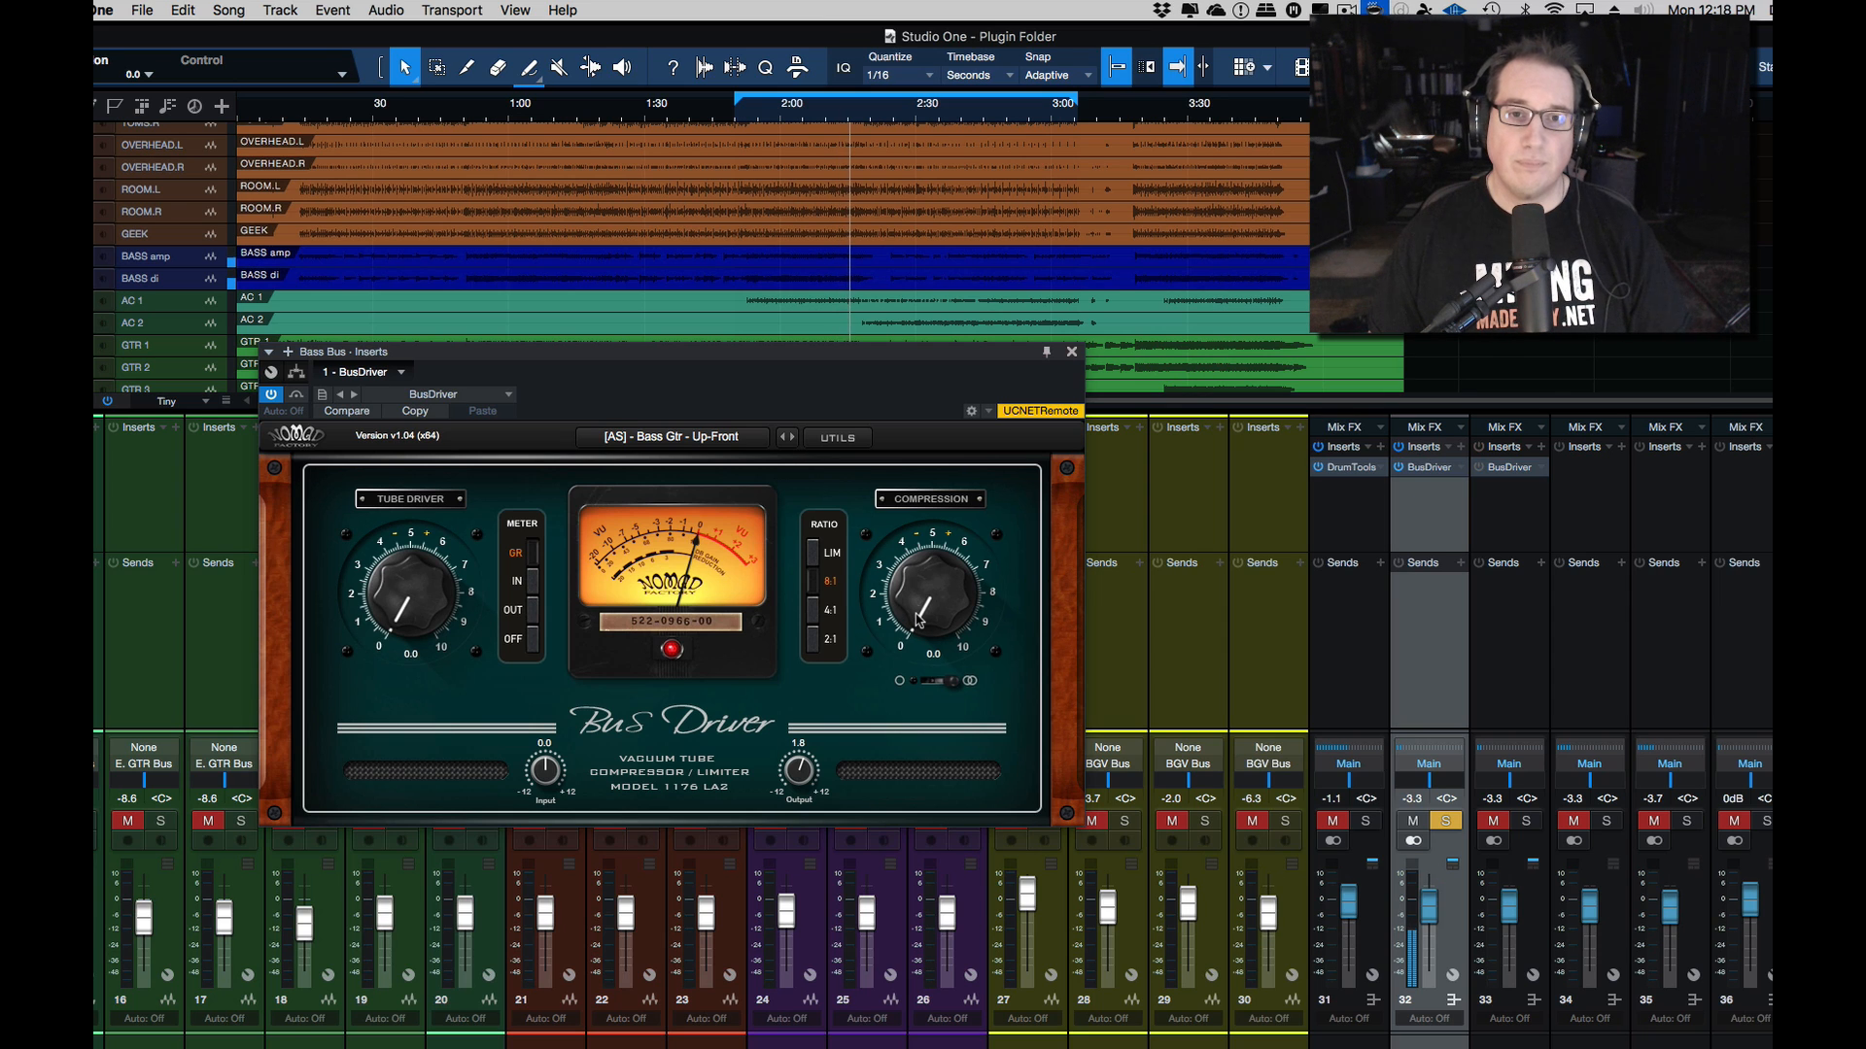
drag(917, 619, 928, 502)
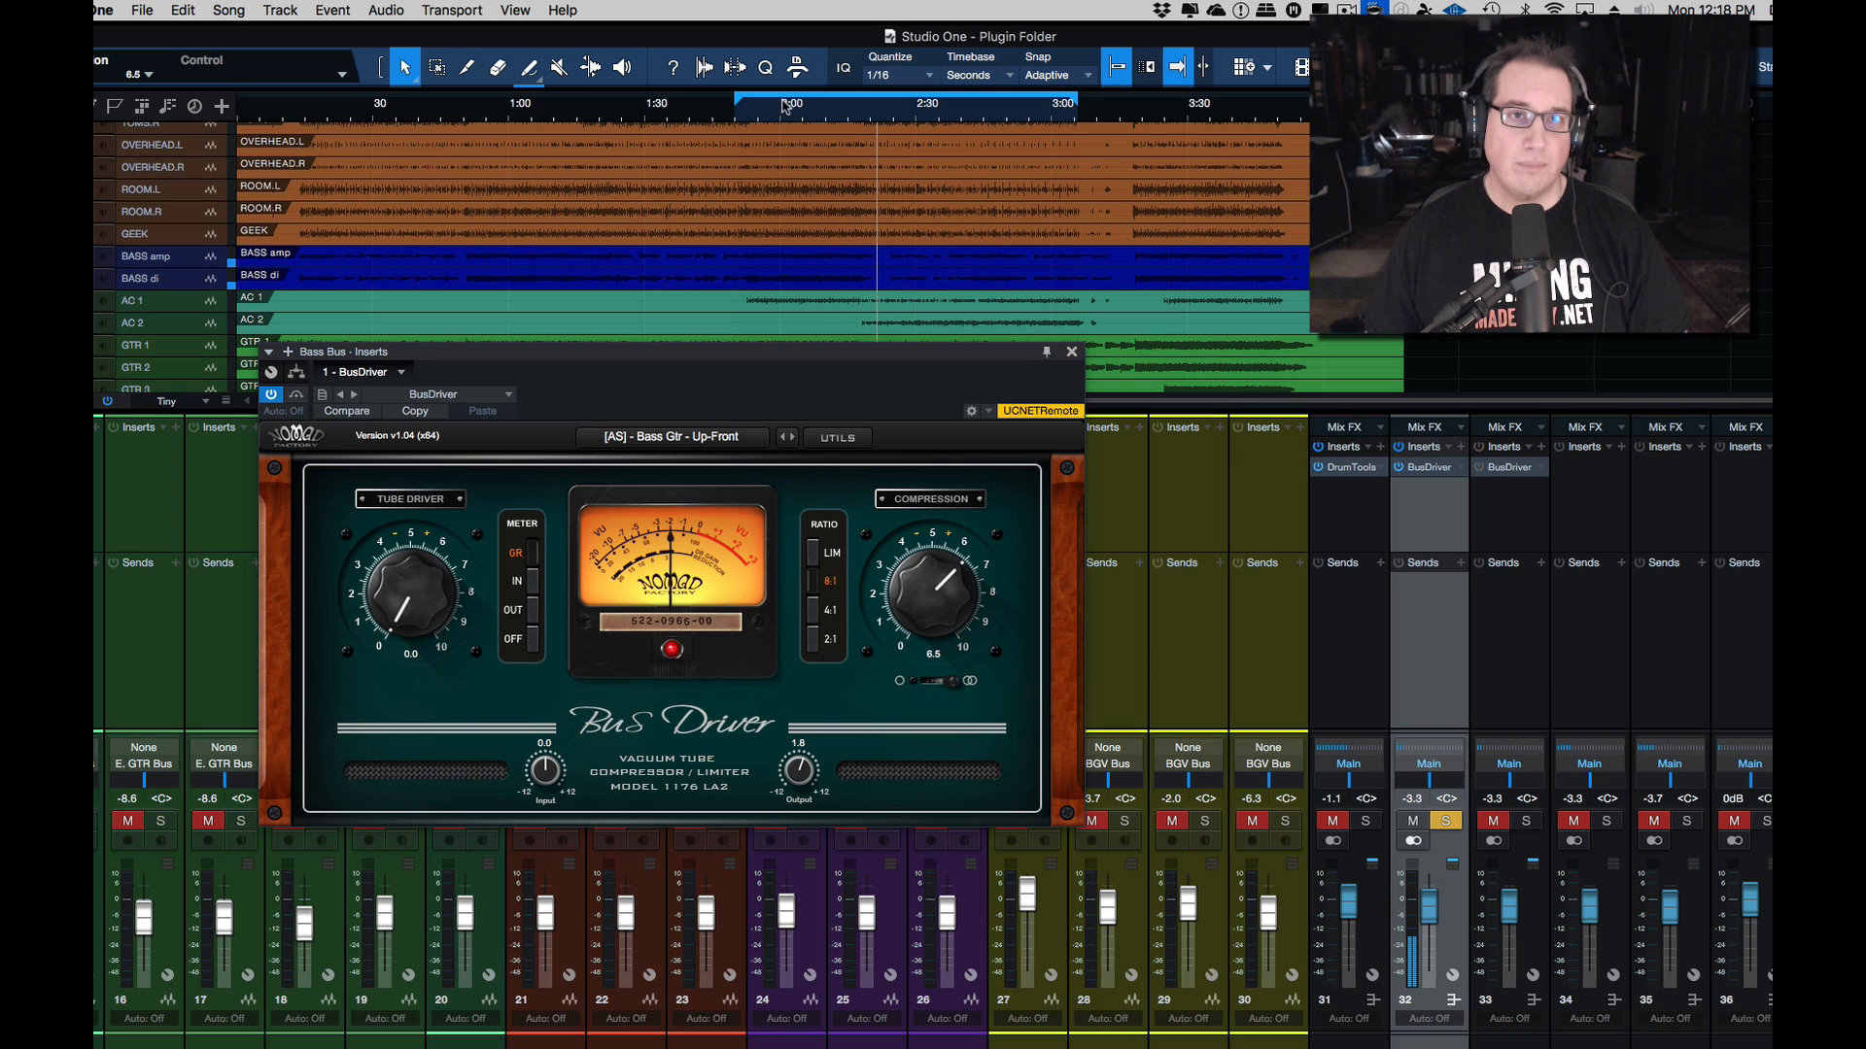
key(space)
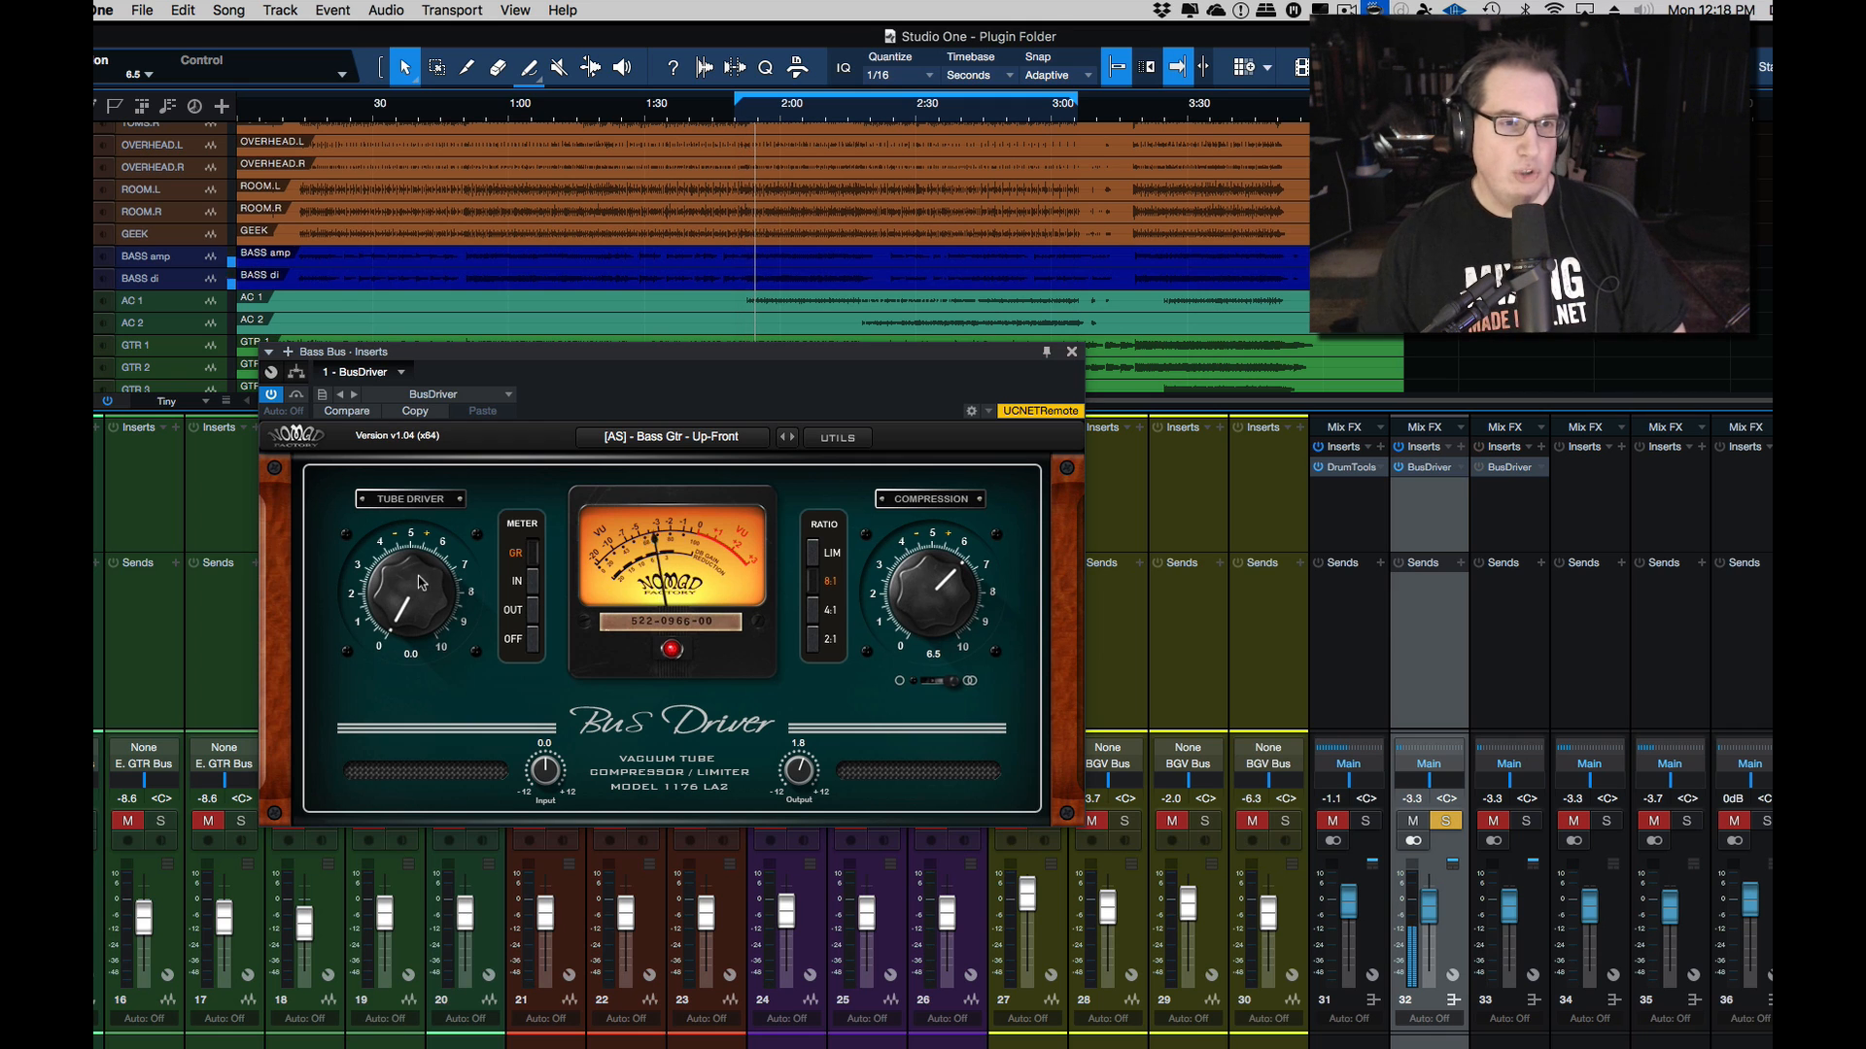
Step: Sweep Tube Driver between 0.0 and 10.0 to hear its saturation on the bass, and settle on 6.2
drag(408, 589, 404, 466)
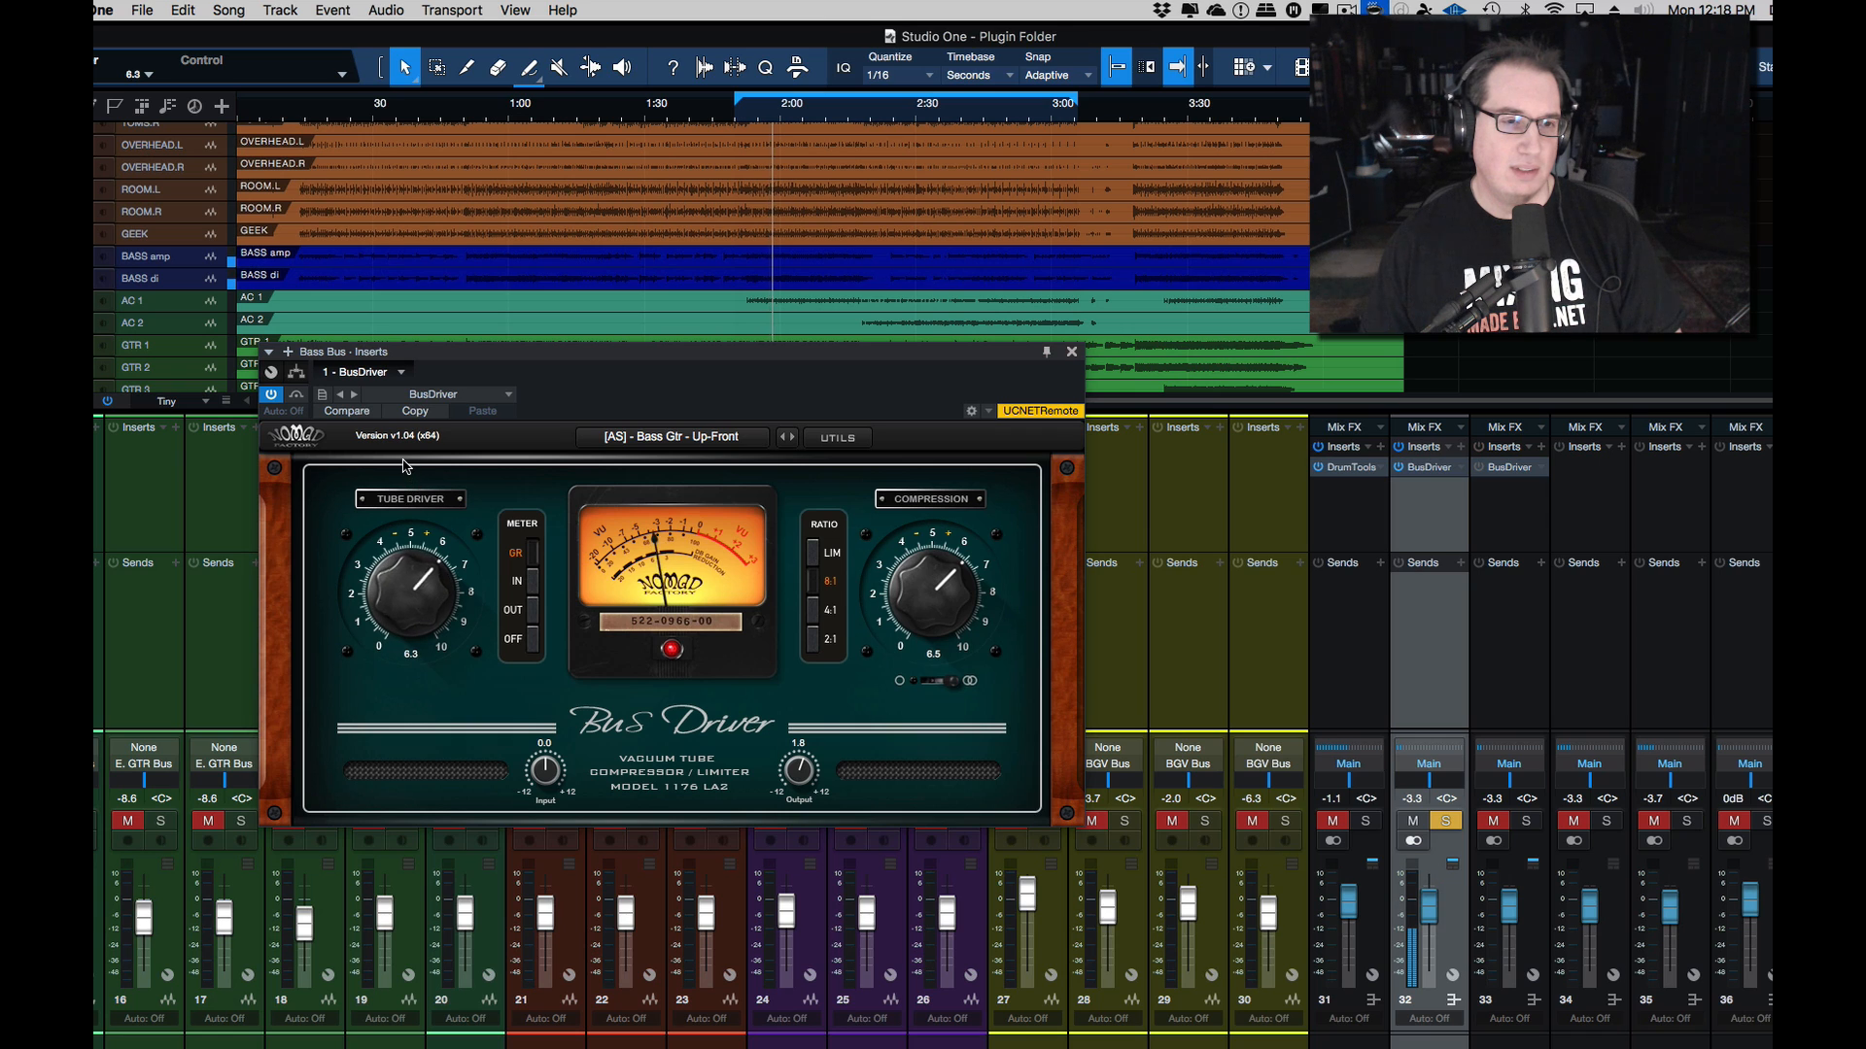
drag(403, 594, 387, 480)
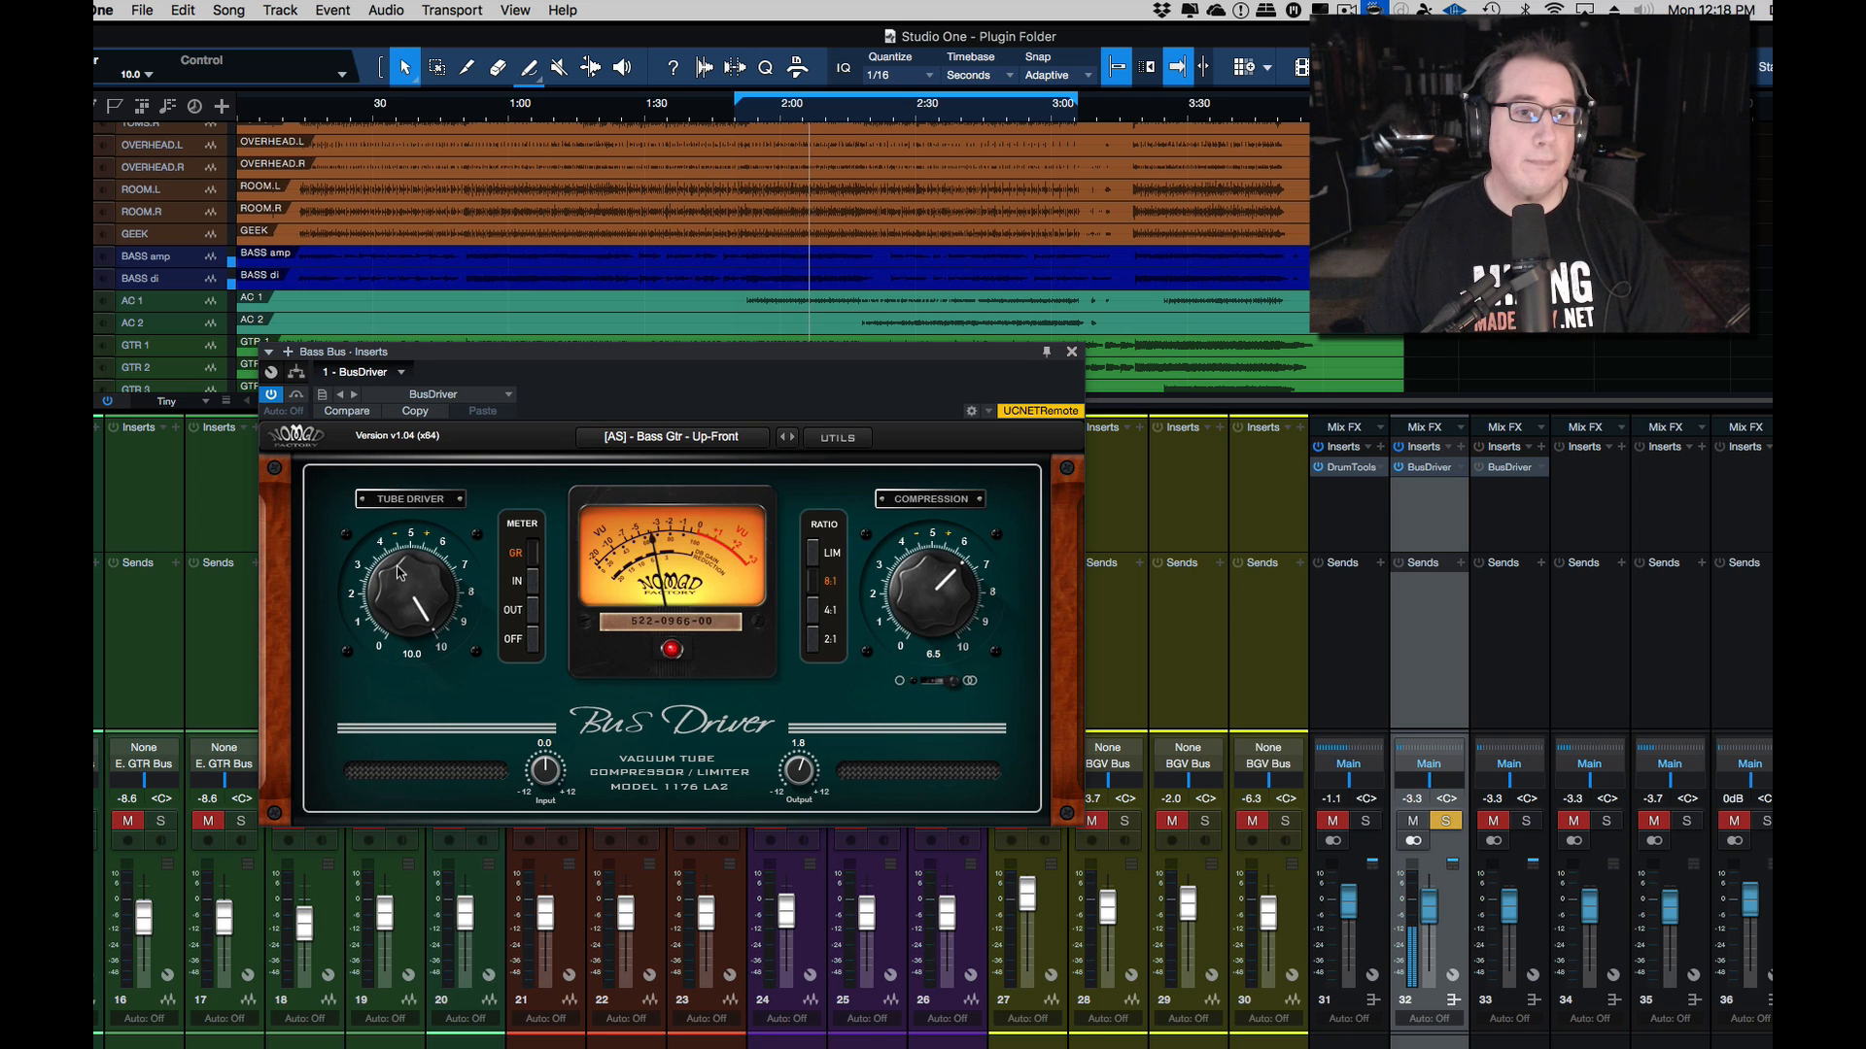
drag(406, 571, 386, 639)
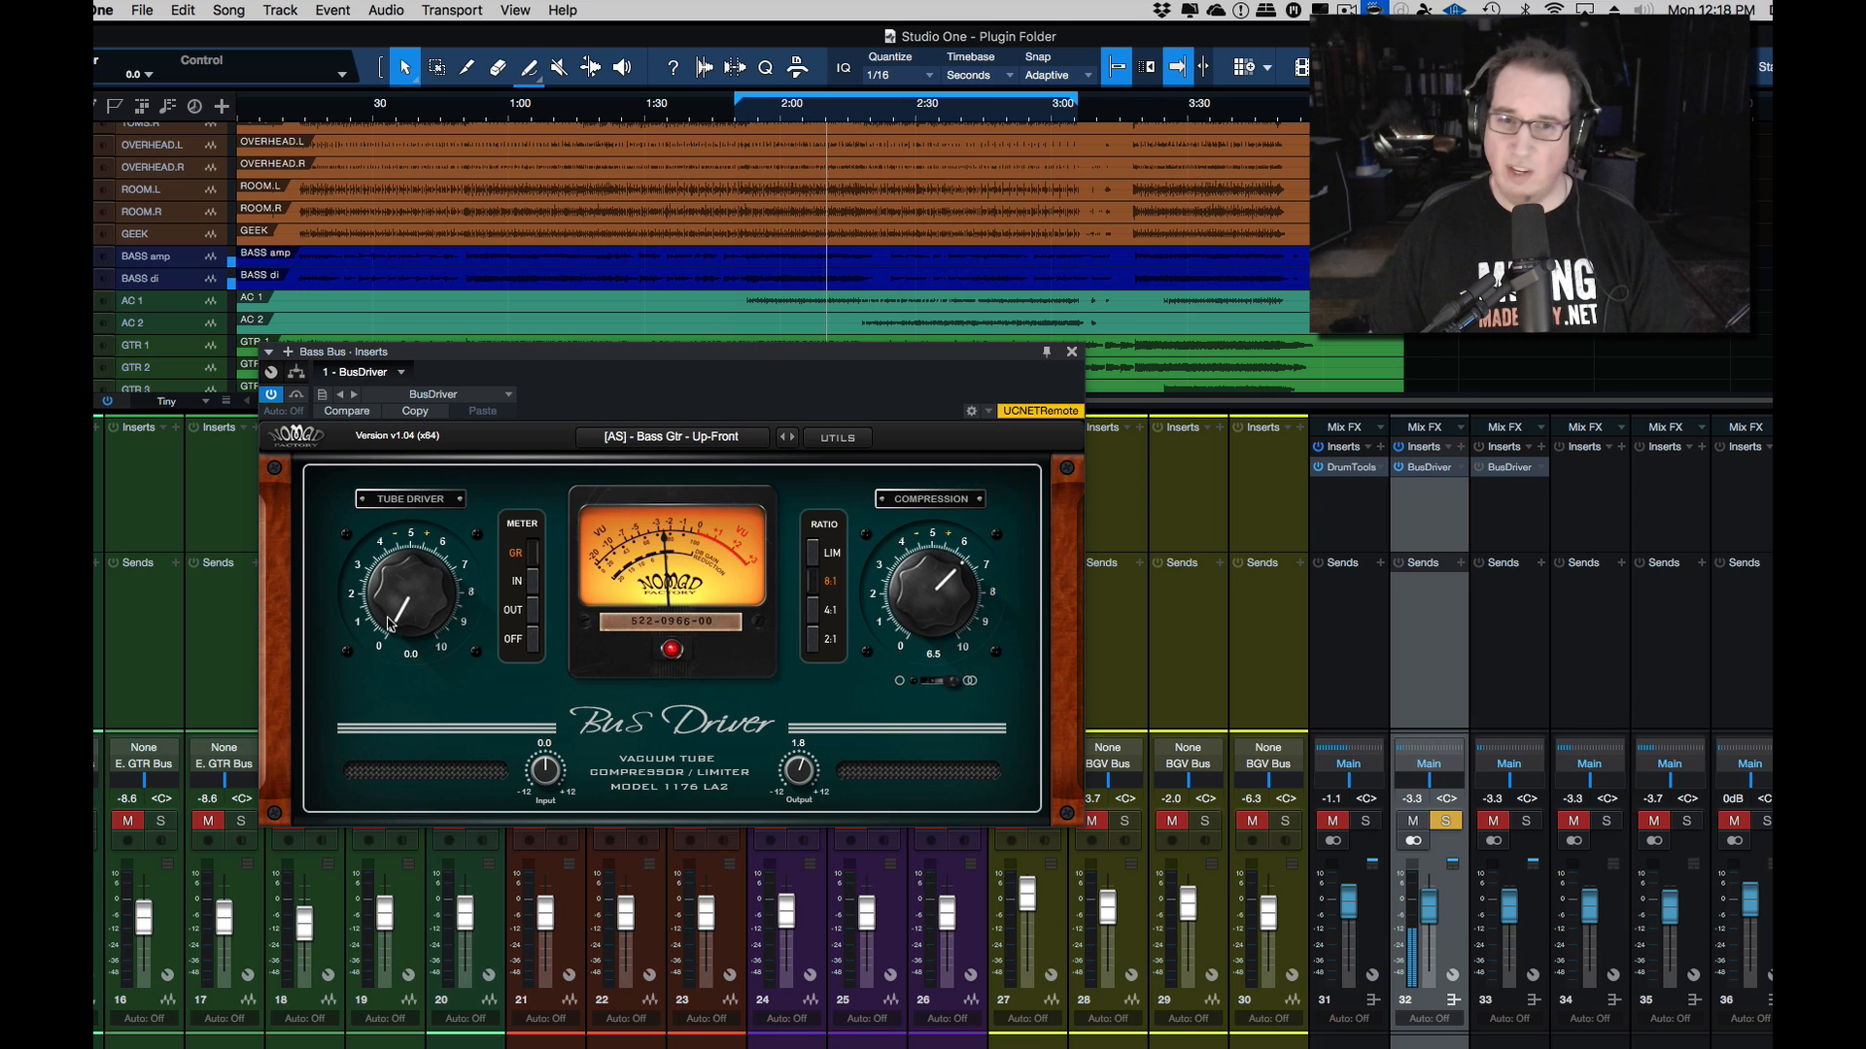
drag(393, 607, 385, 396)
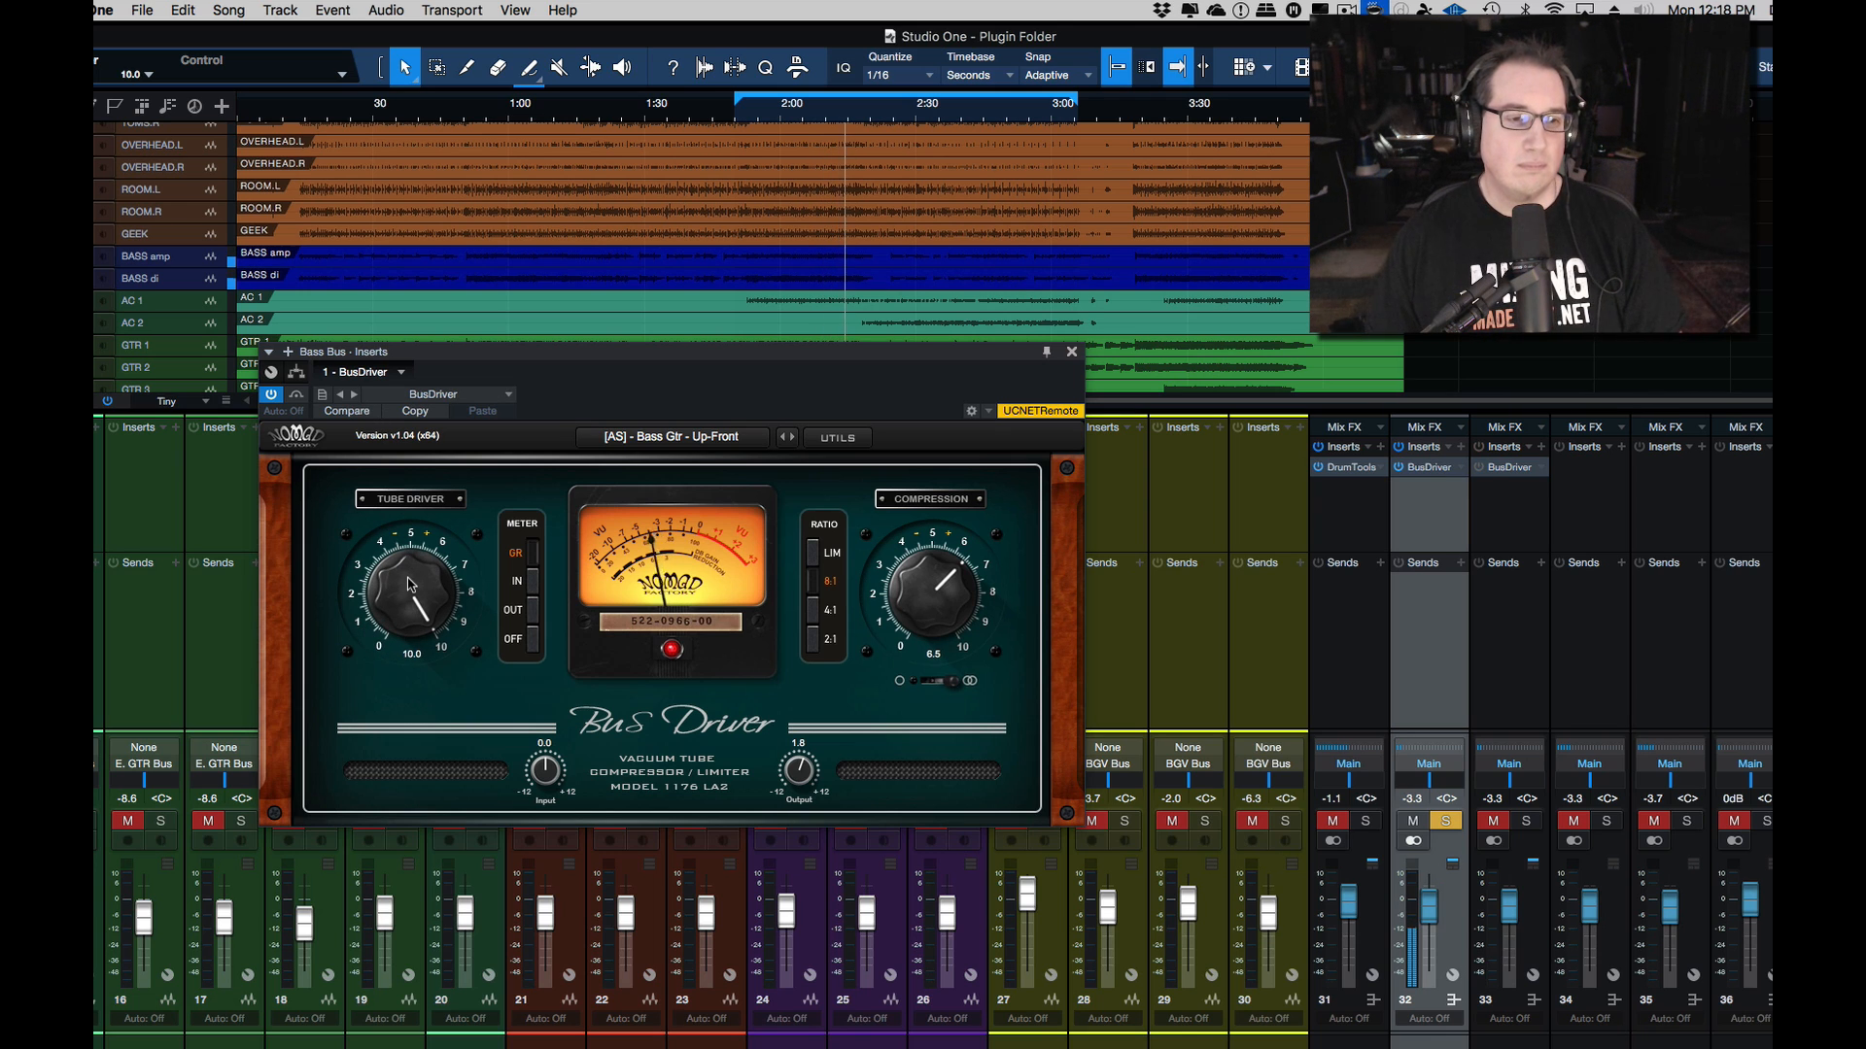
drag(408, 566, 413, 468)
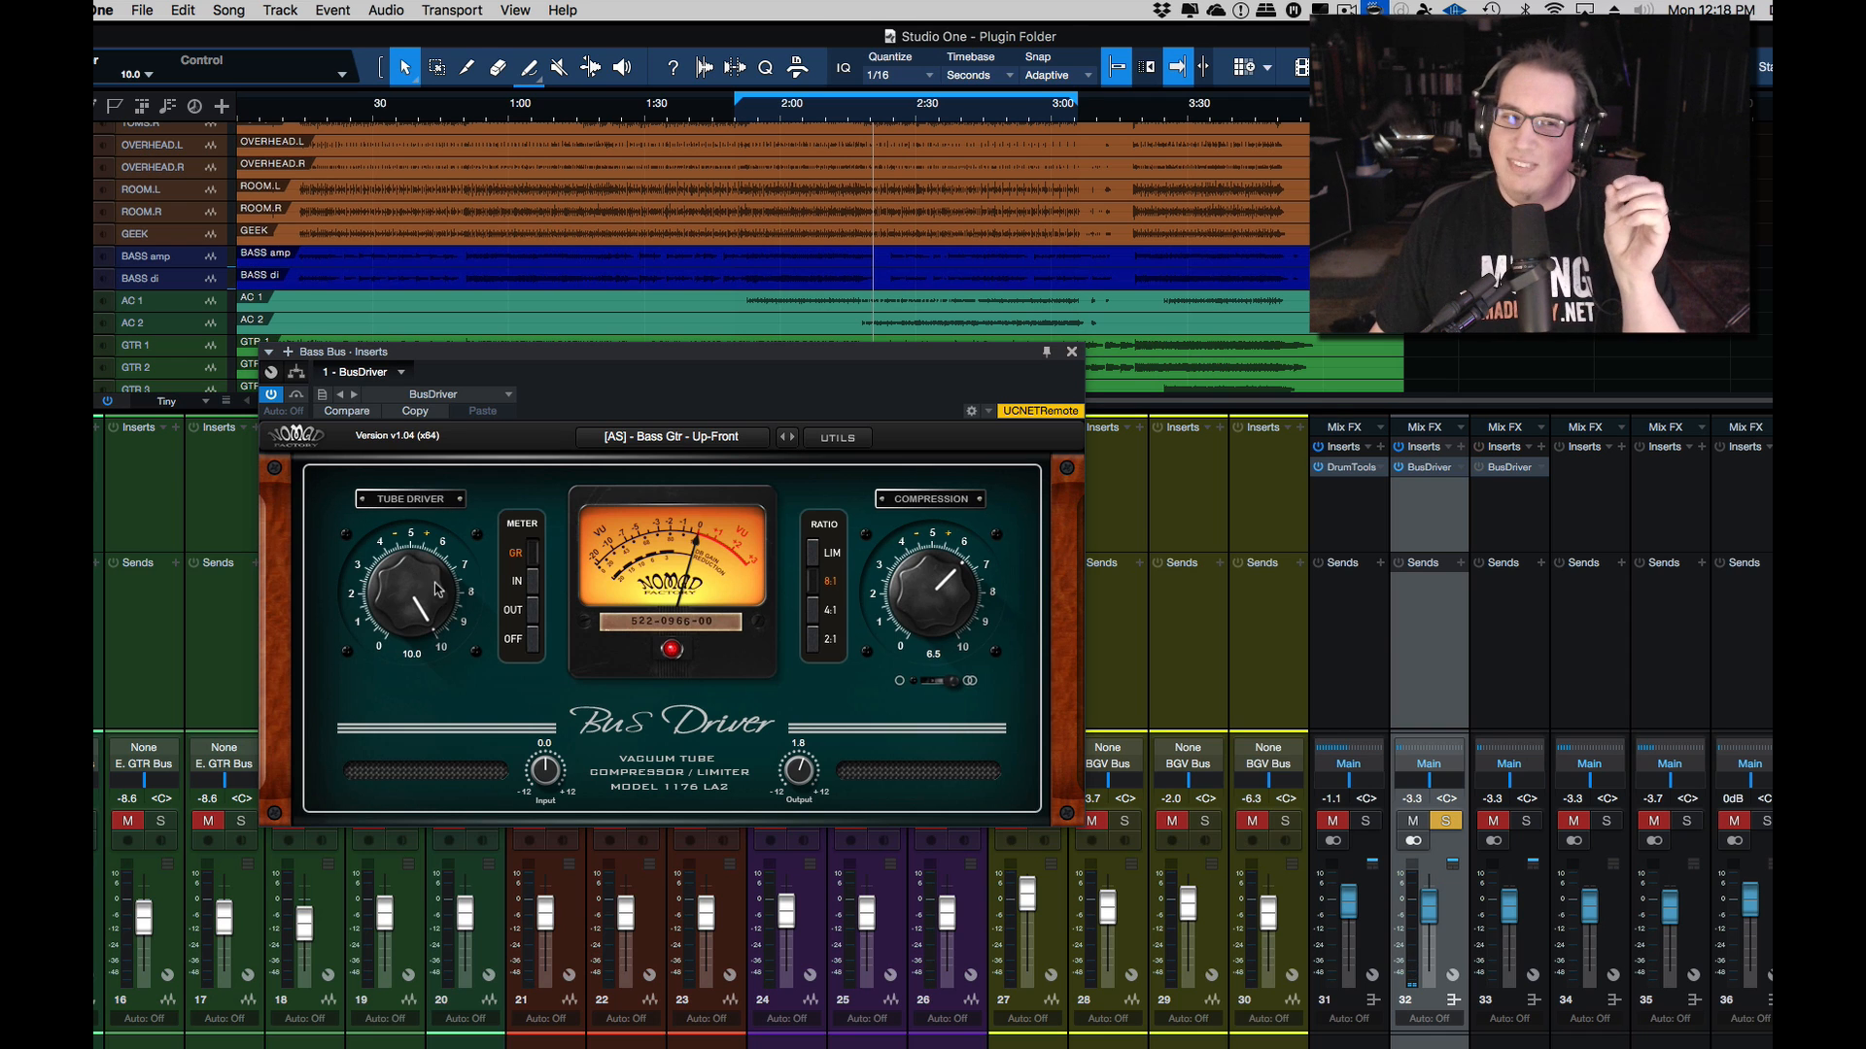
drag(389, 595, 388, 627)
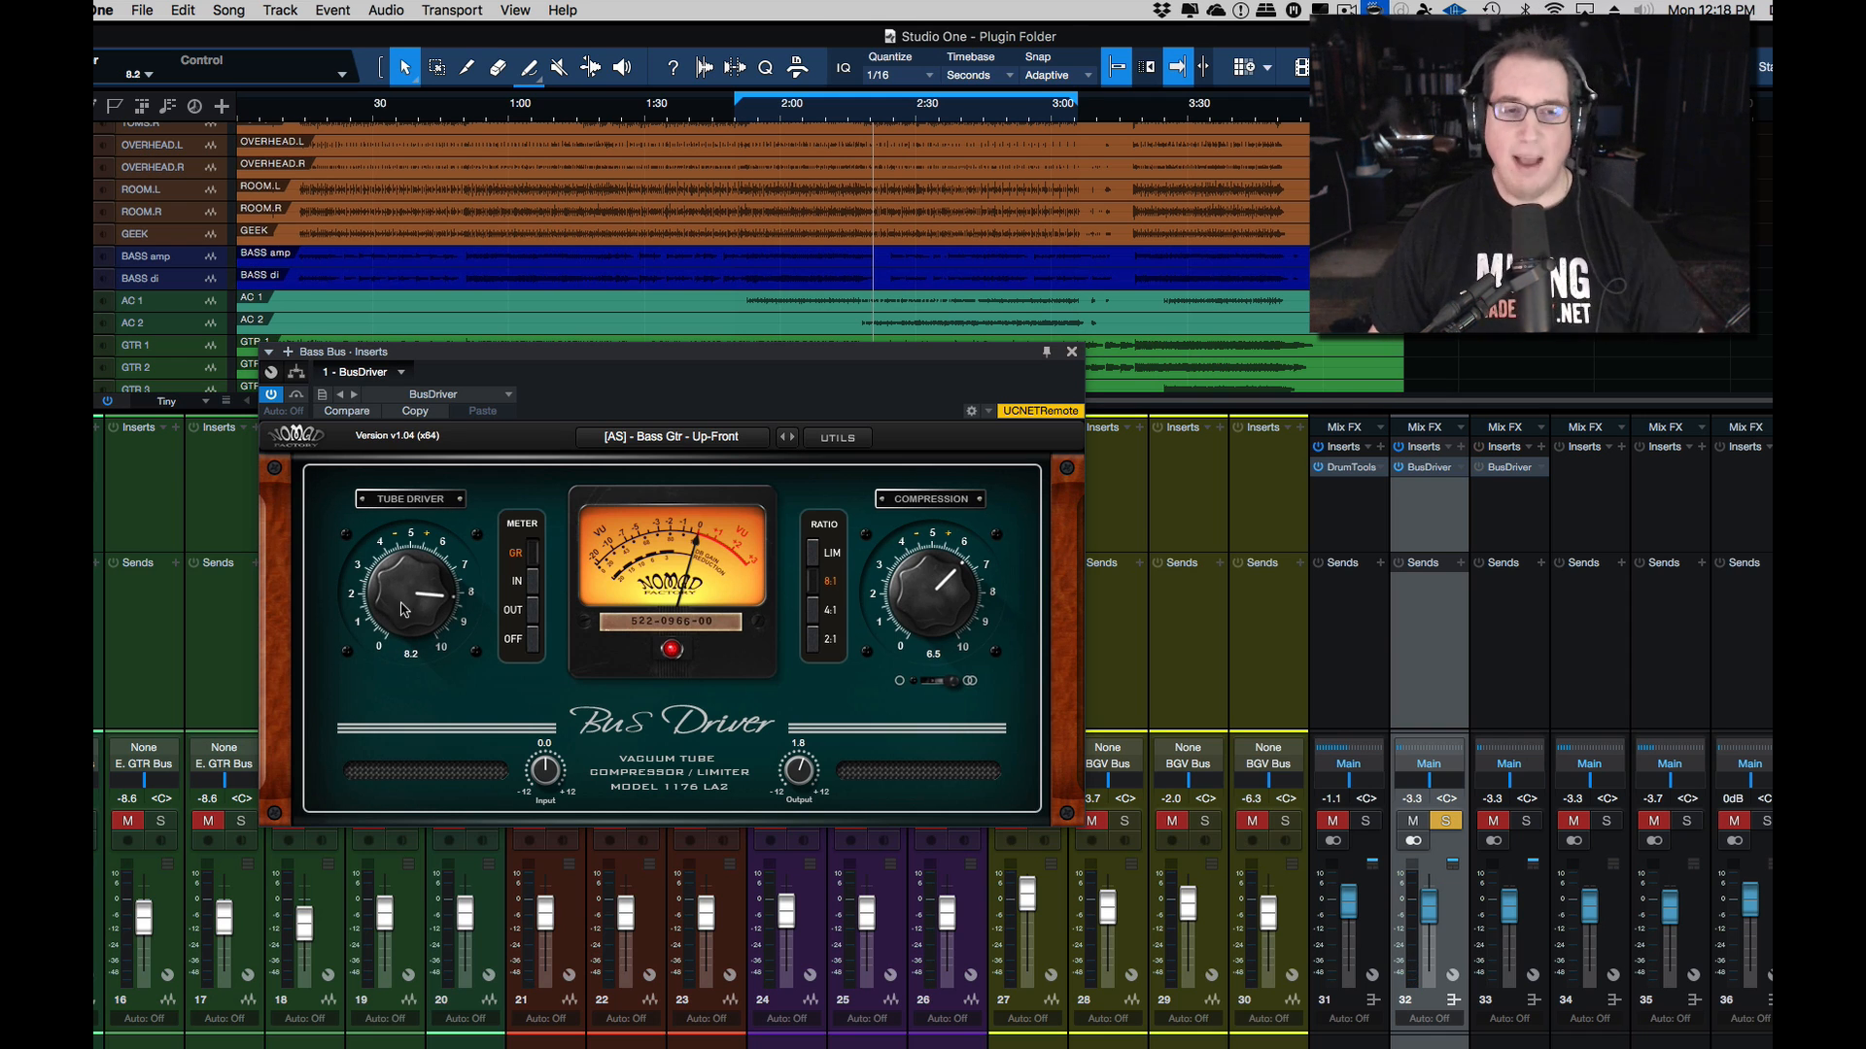
drag(403, 612, 423, 764)
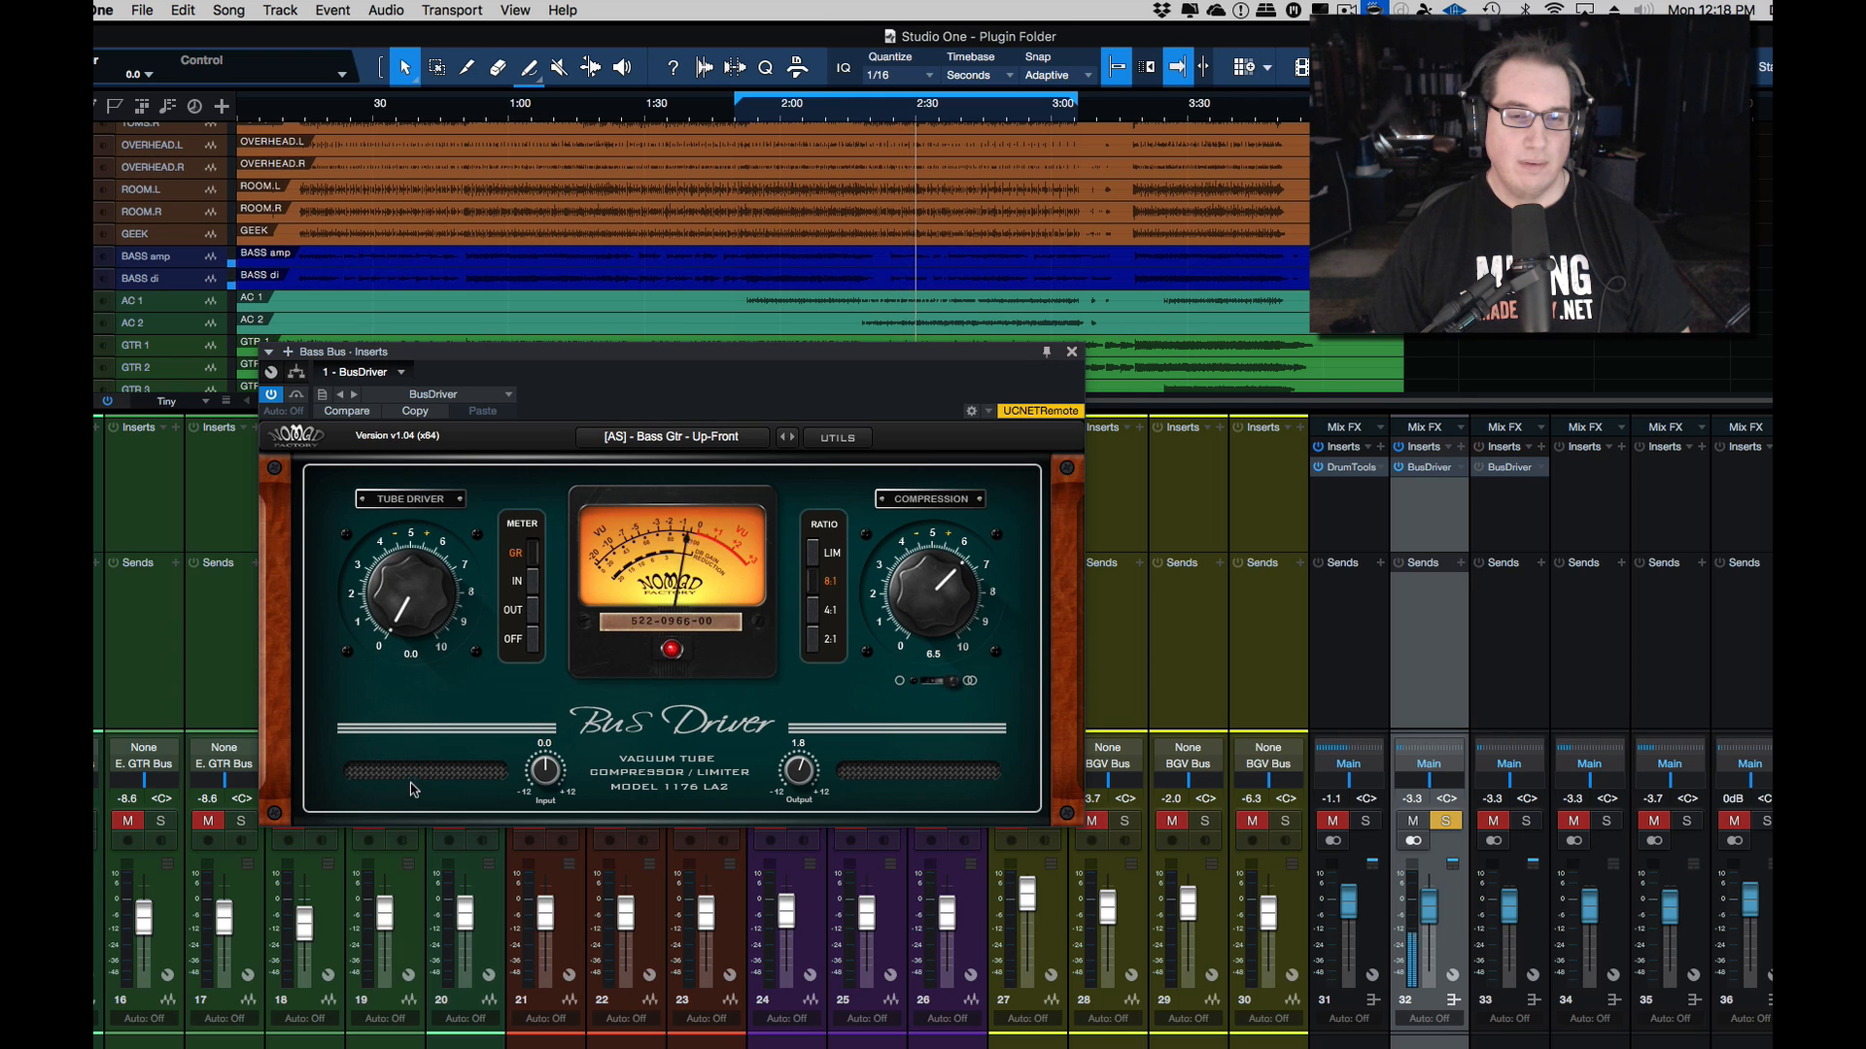
drag(397, 628, 394, 502)
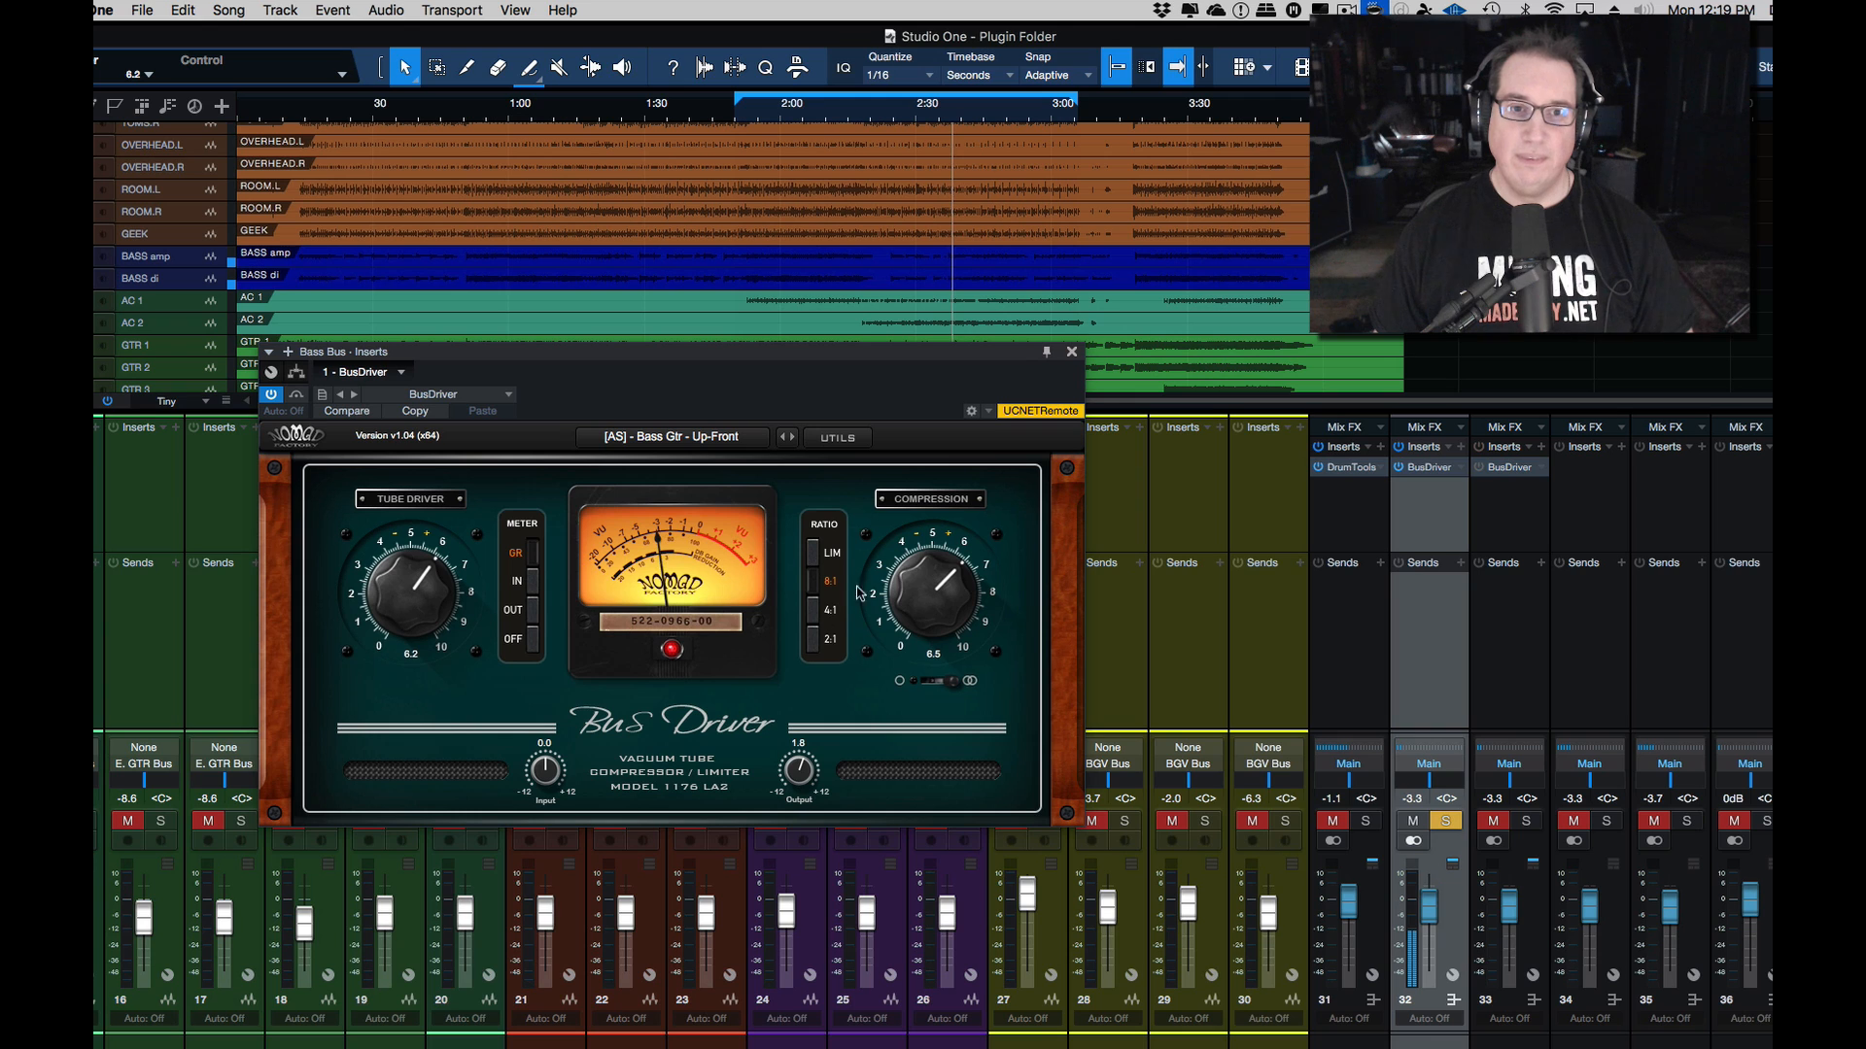
Step: Set Compression to 5.9 and Output to 0.8 on the bass BusDriver, and compare it with bypass
mouse_move(901, 583)
mouse_down()
mouse_move(894, 618)
mouse_move(896, 581)
mouse_up()
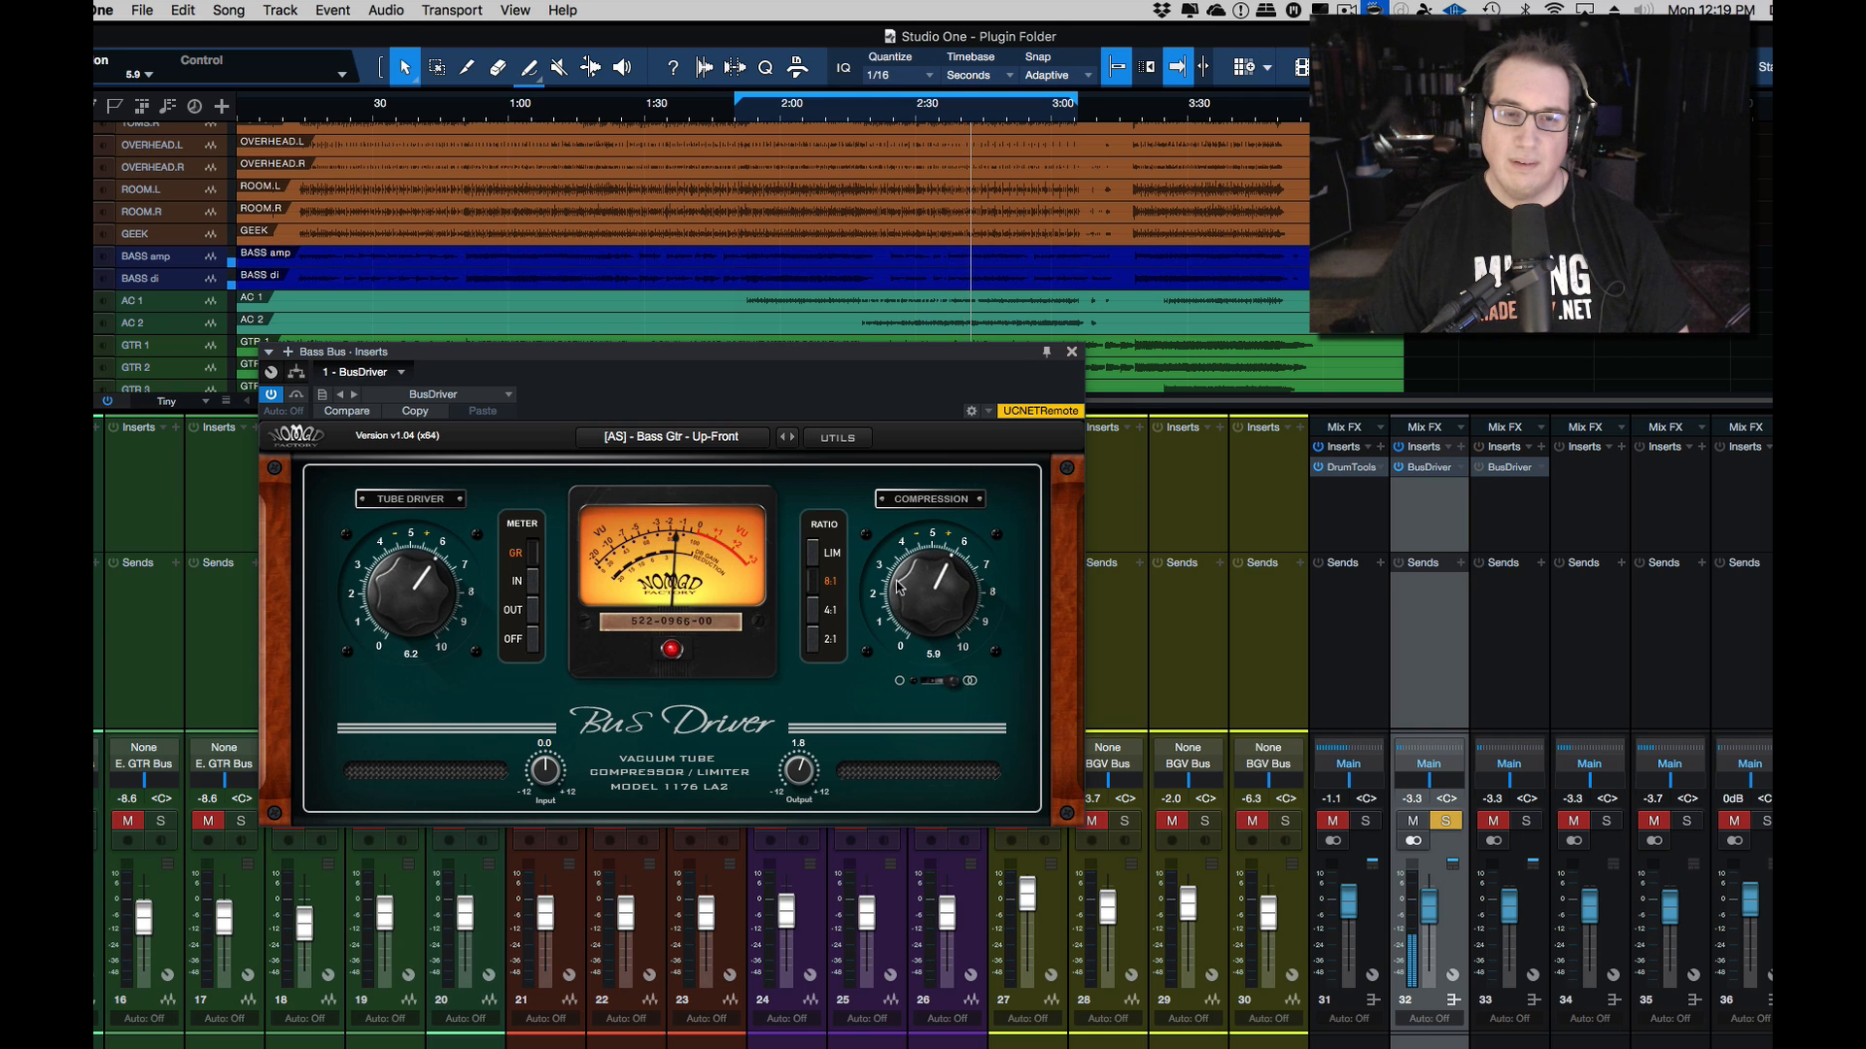
drag(789, 768, 789, 777)
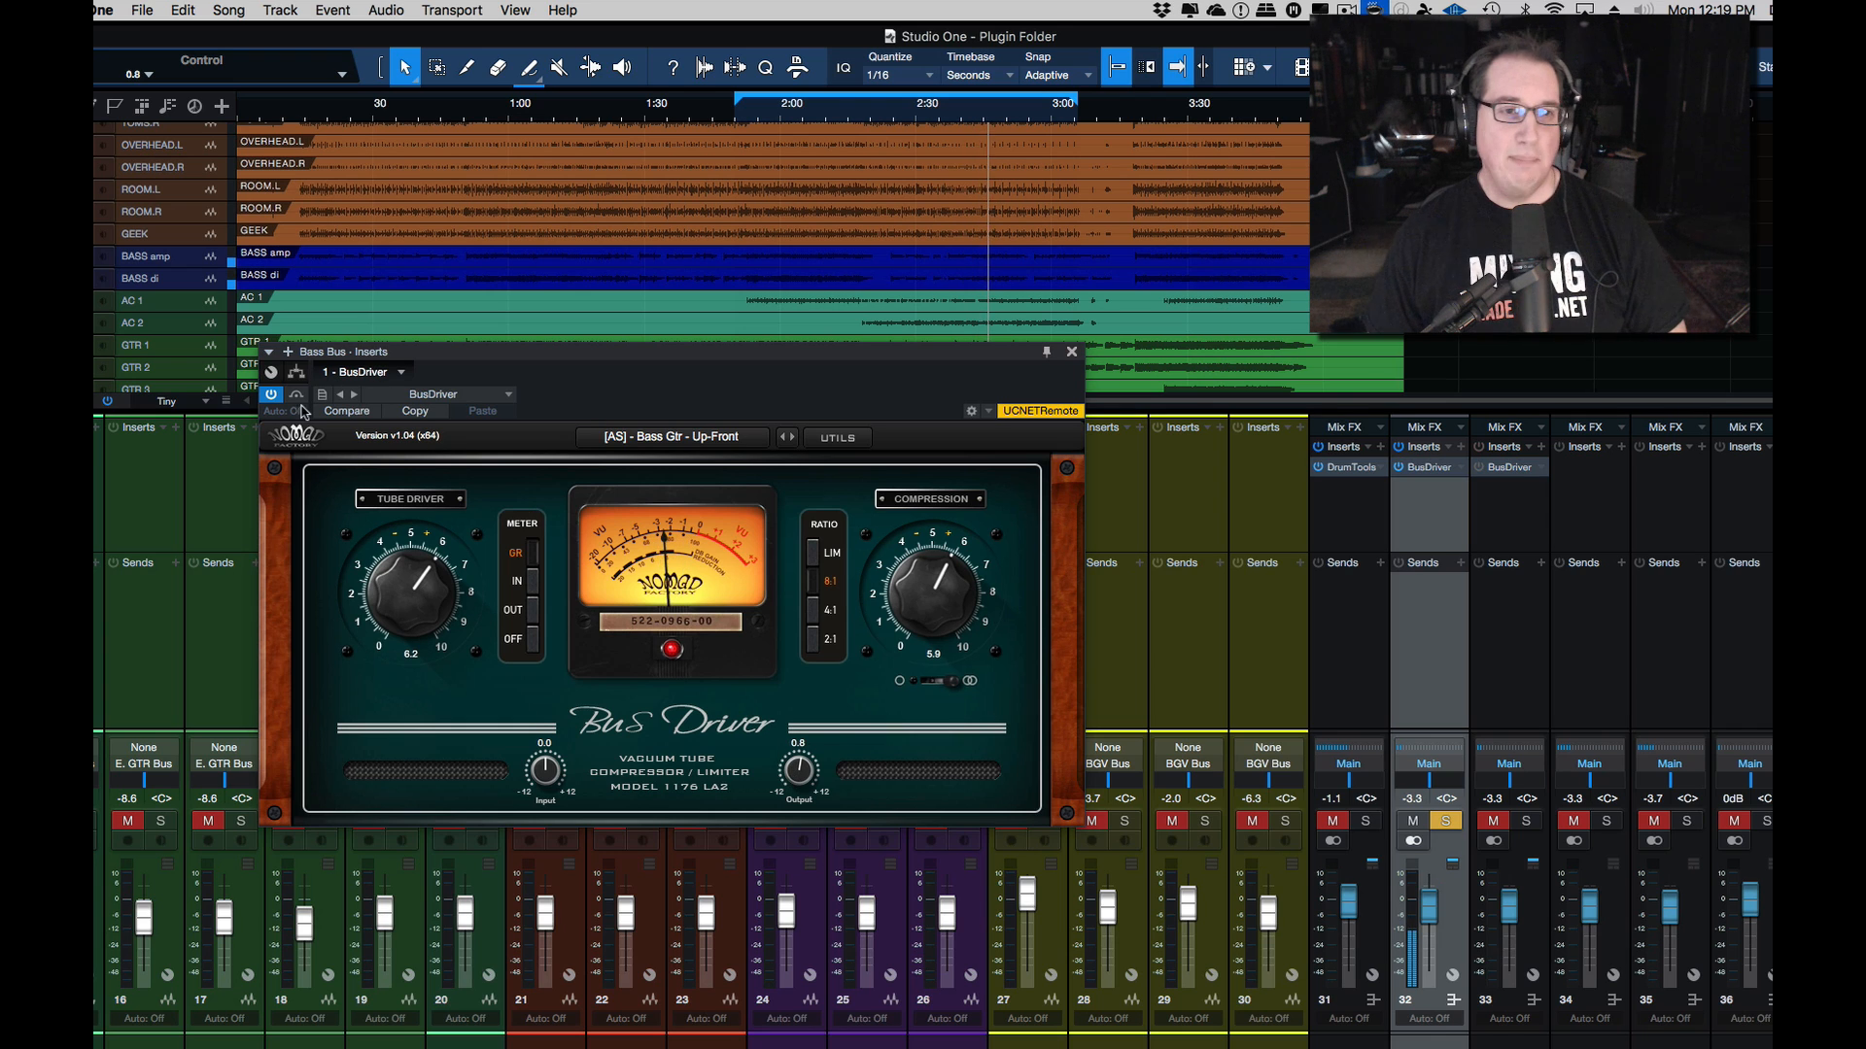
click(297, 397)
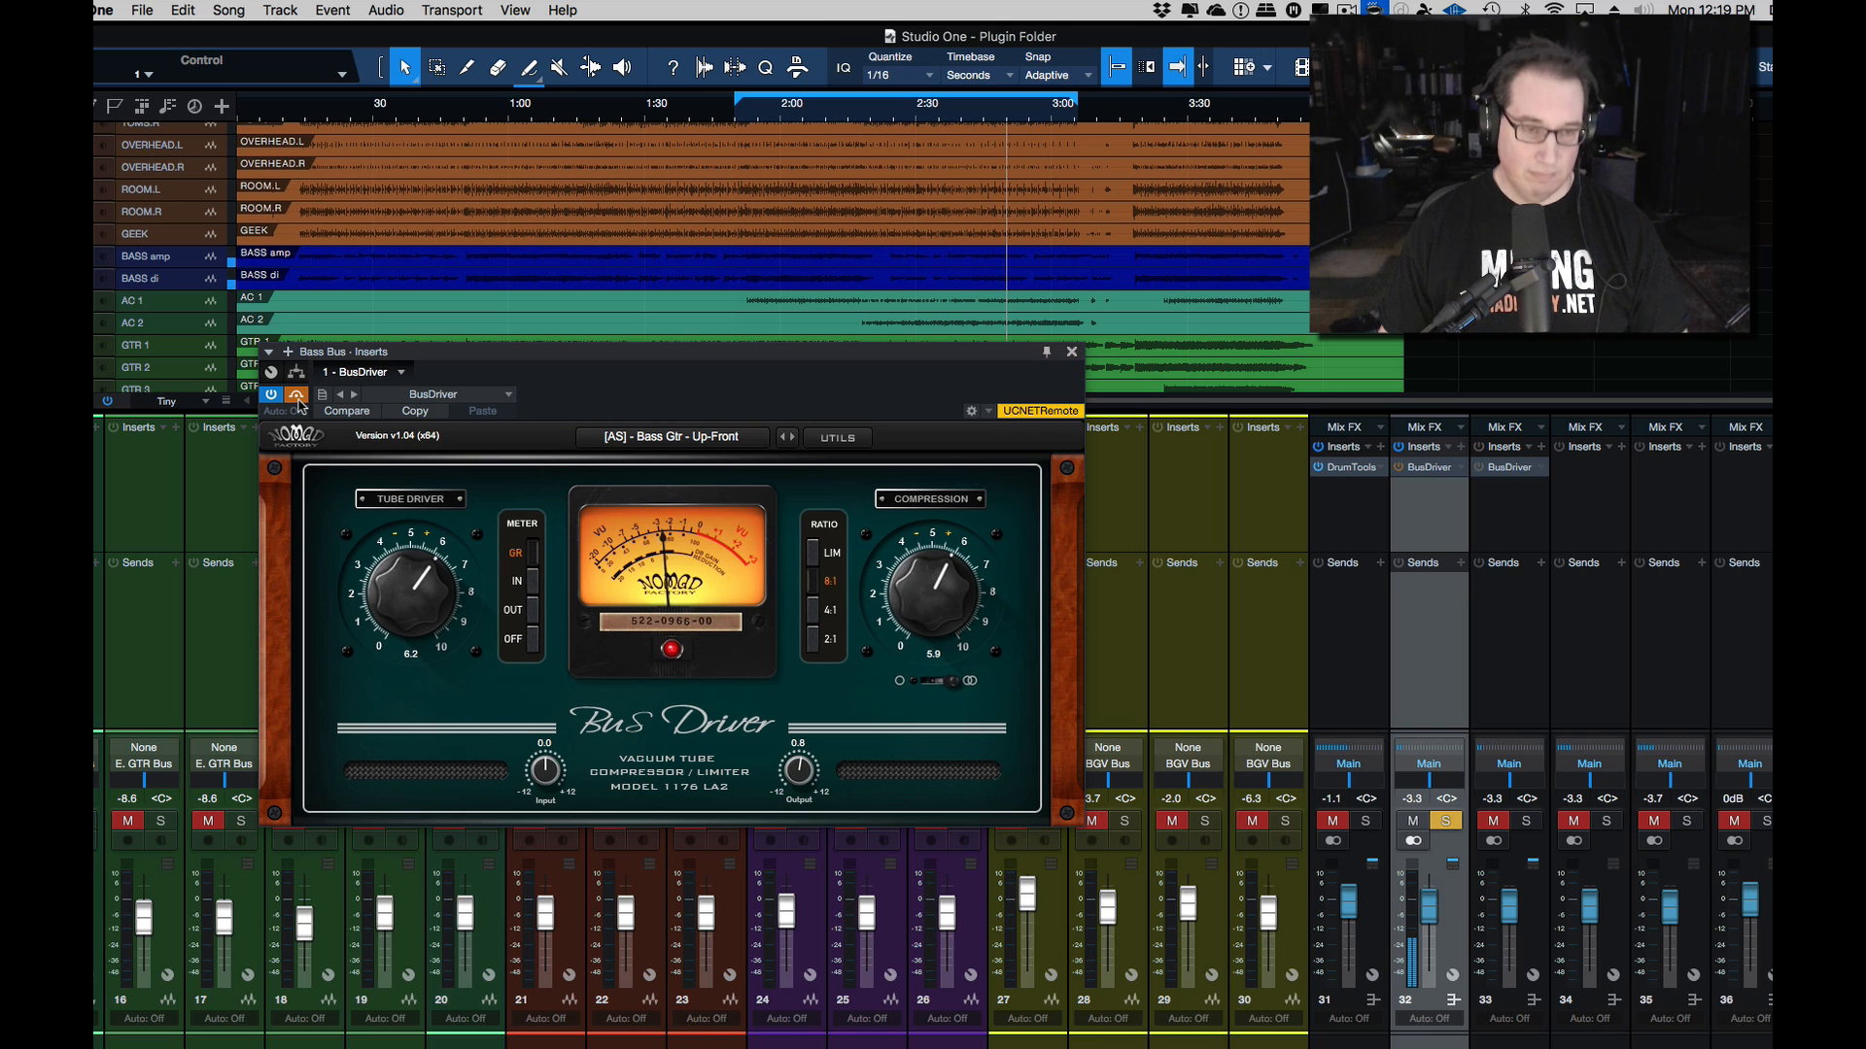
click(297, 397)
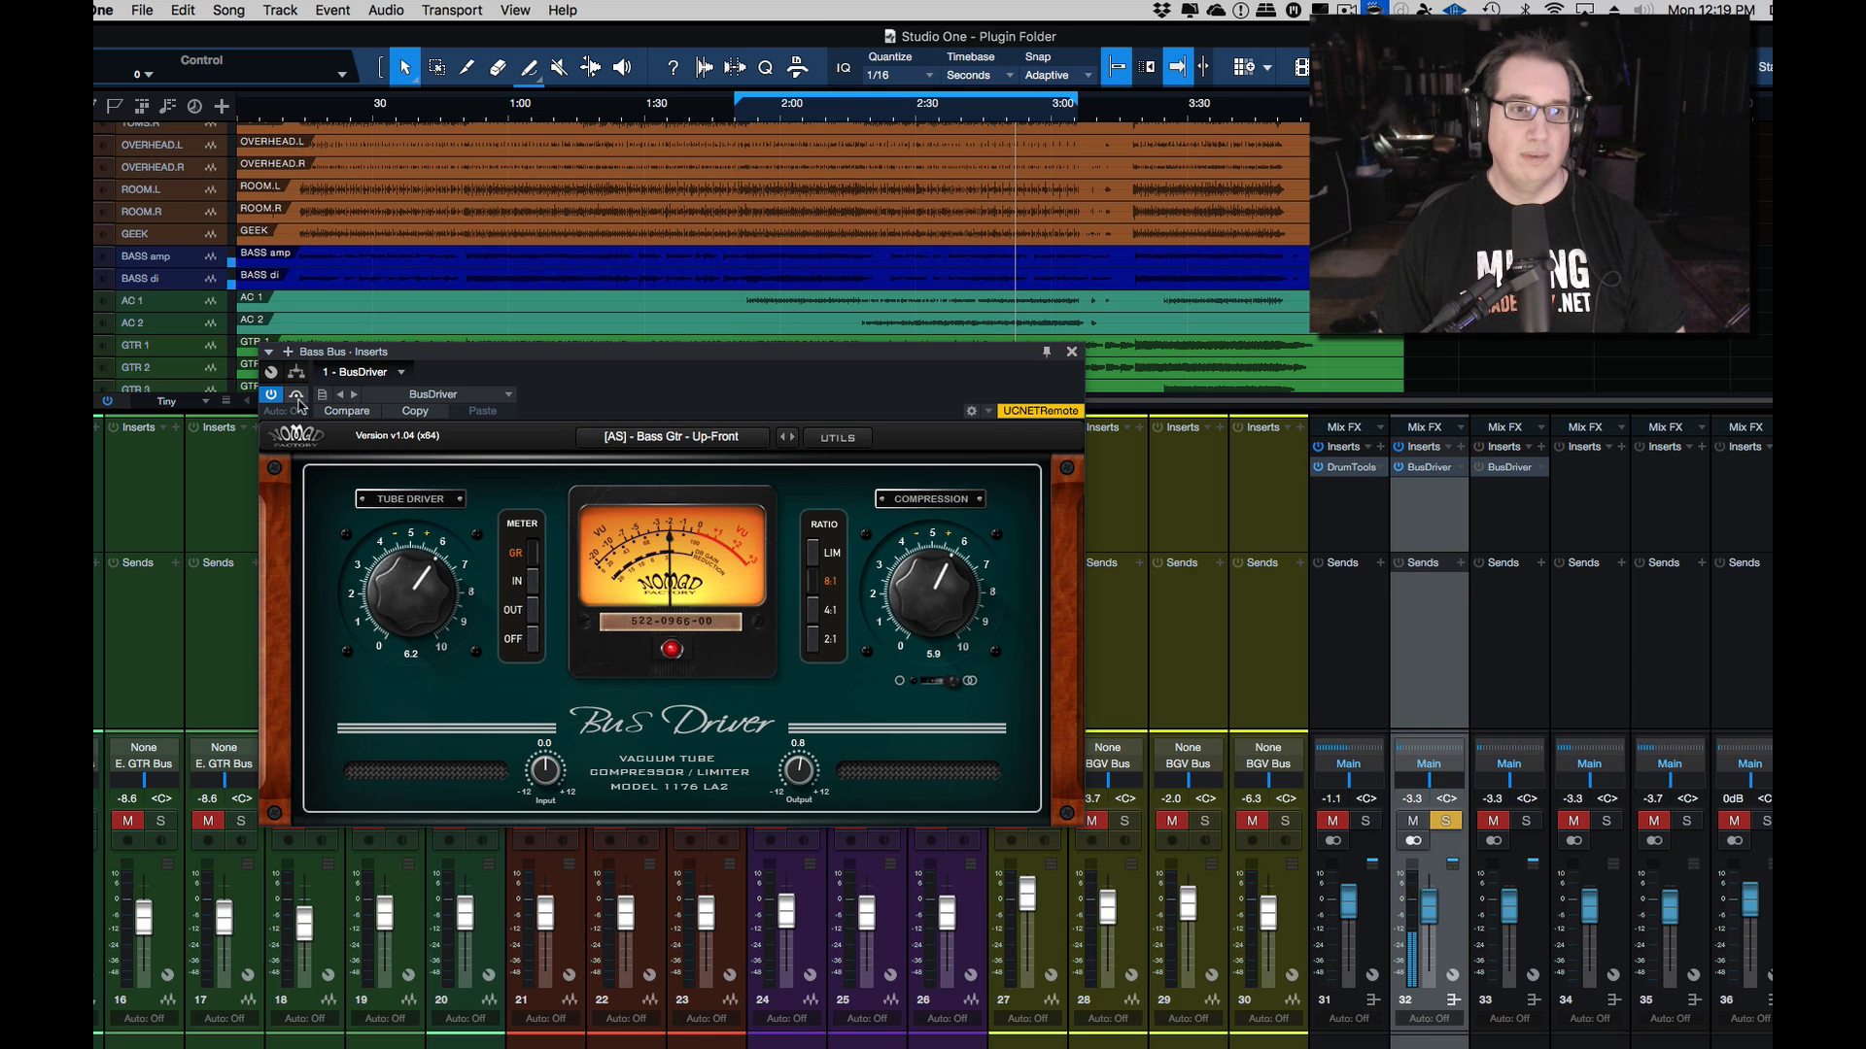
Step: Lower the bass BusDriver's Output to -1.4 and compare the bass bypassed and processed at the matched level
drag(785, 769, 783, 781)
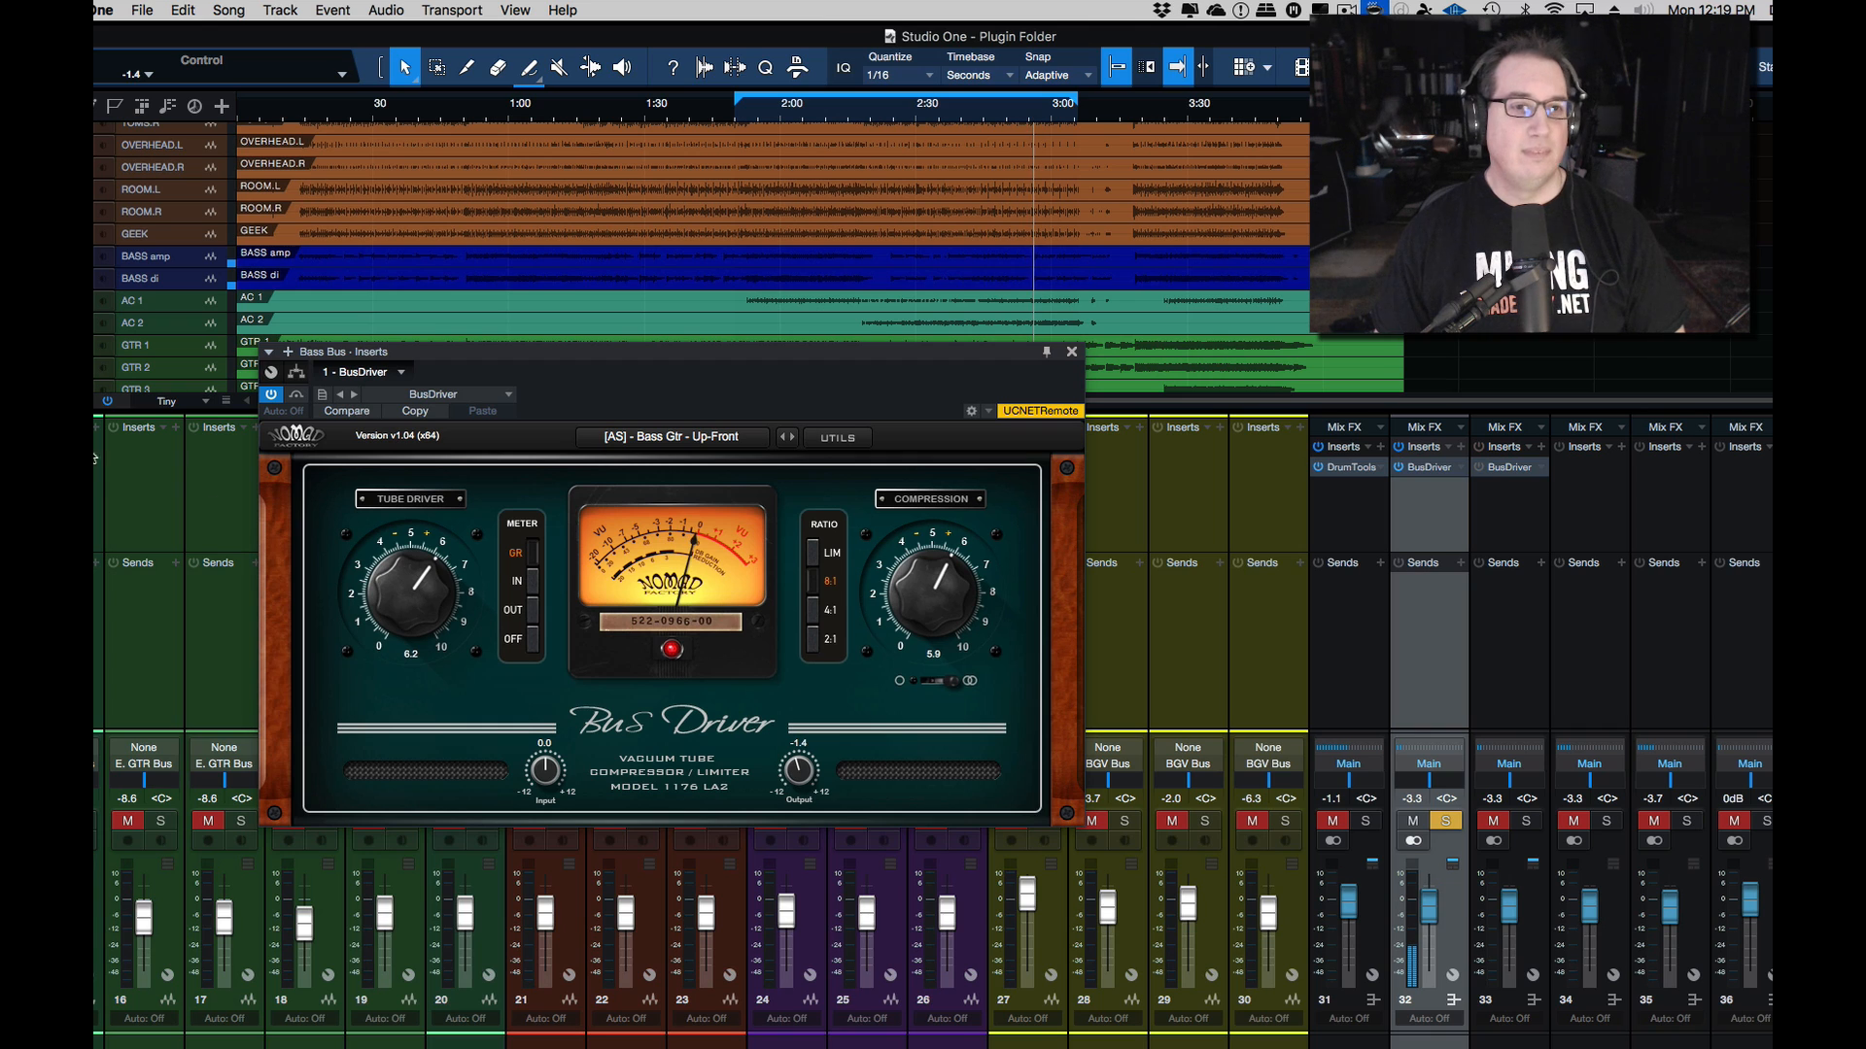
click(296, 398)
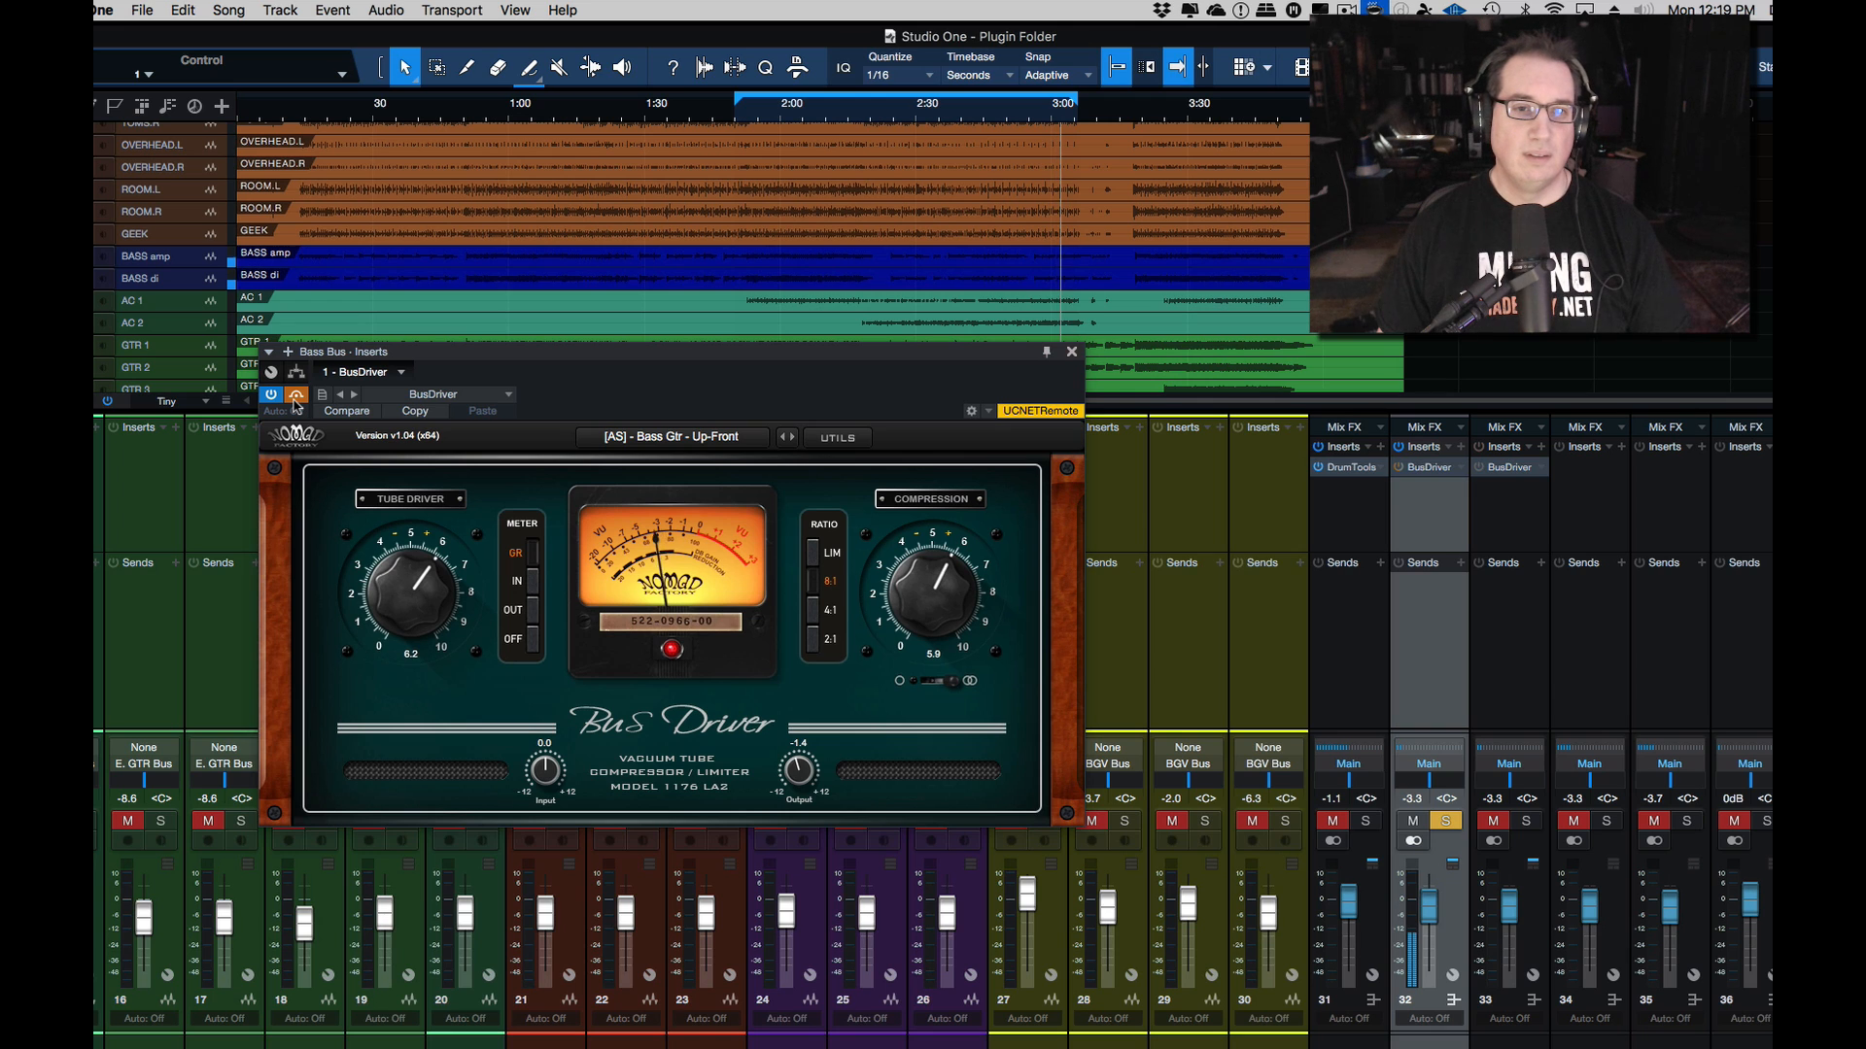
click(295, 398)
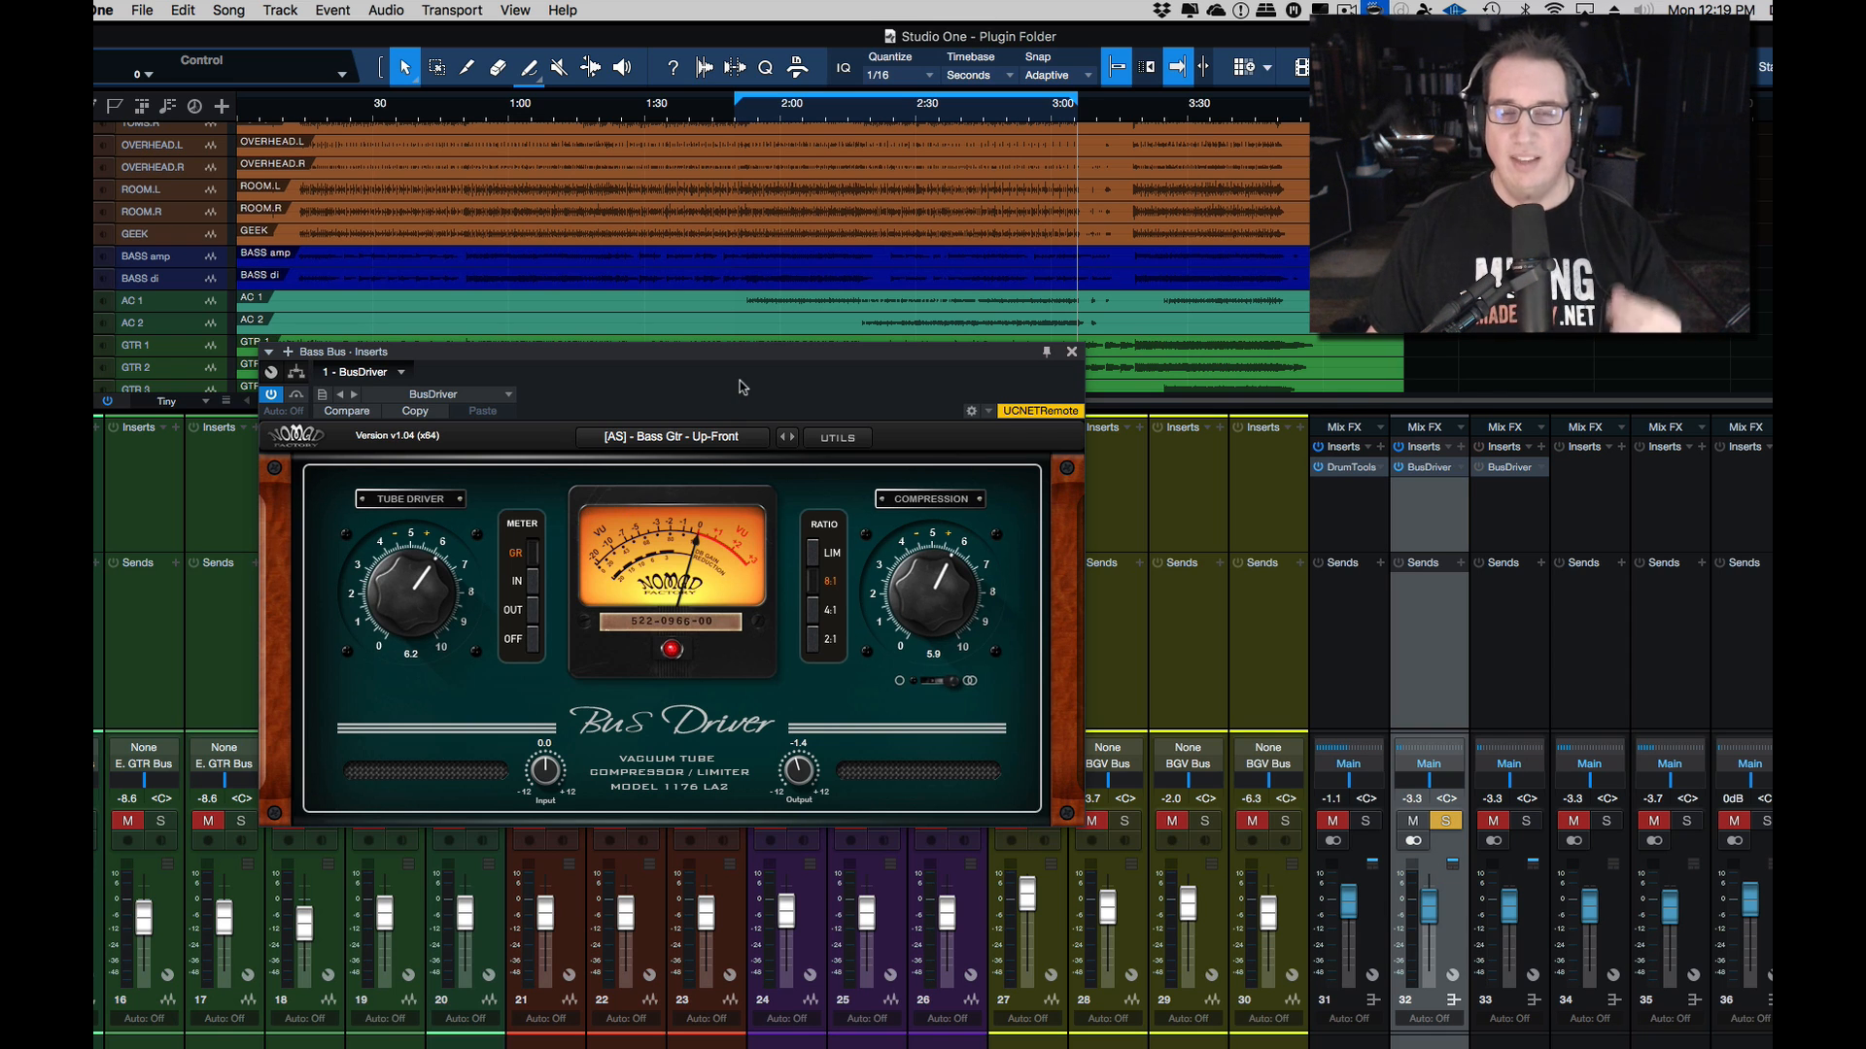
Step: Close the bass BusDriver window and return the playhead to near the start of the loop
click(1072, 352)
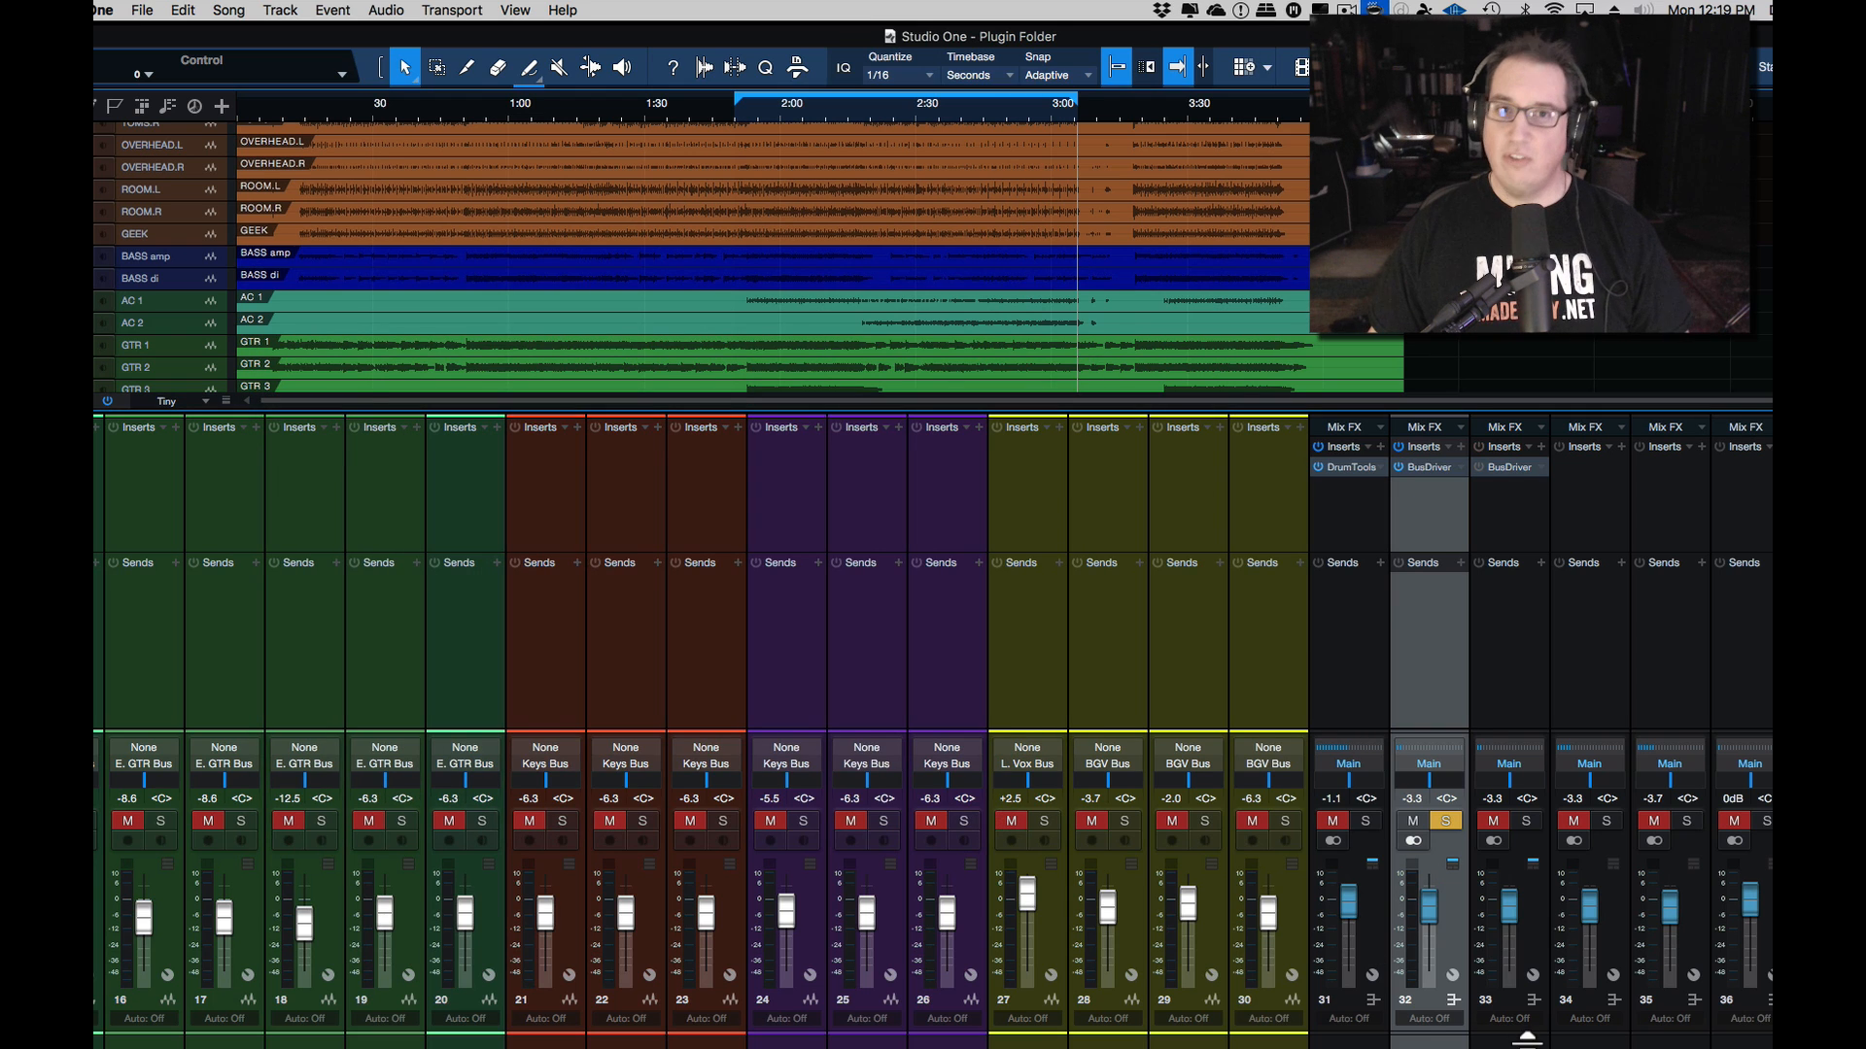
click(758, 117)
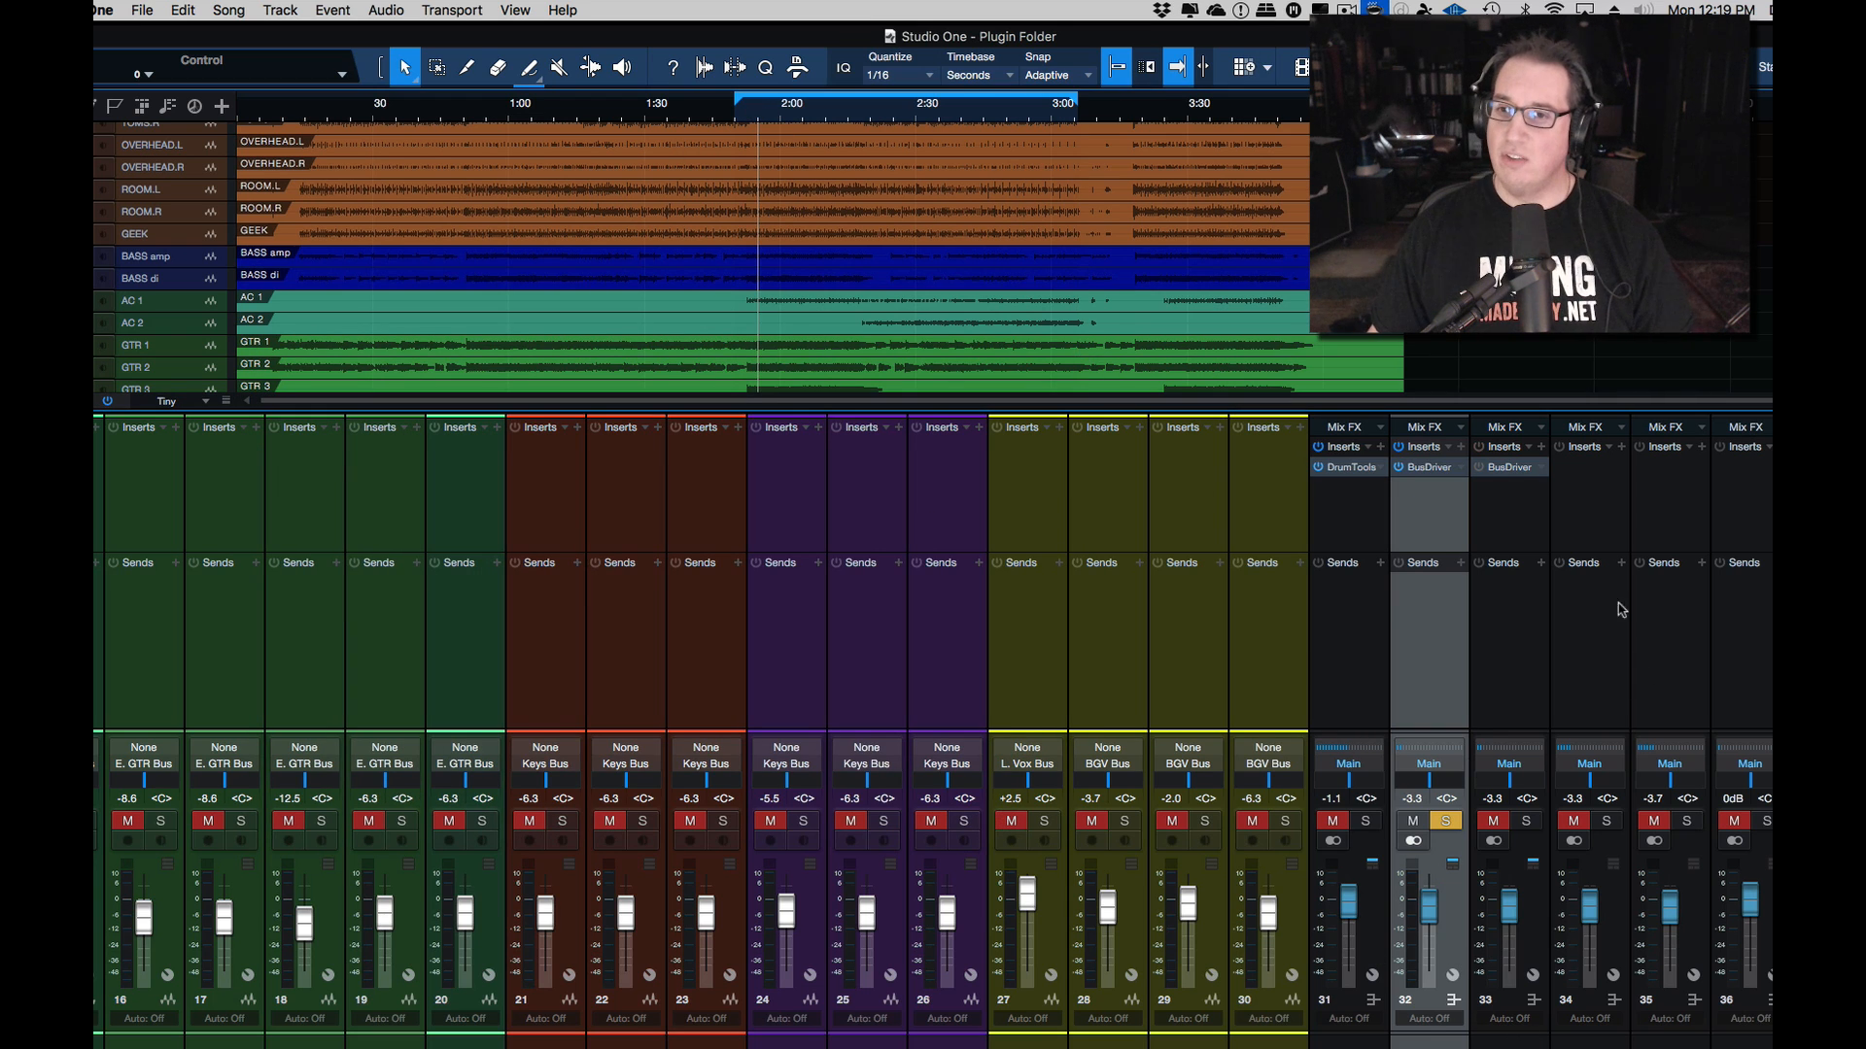
Step: Solo the acoustic guitar bus in place of the bass bus, and set its fader to -2.0 dB
click(1411, 822)
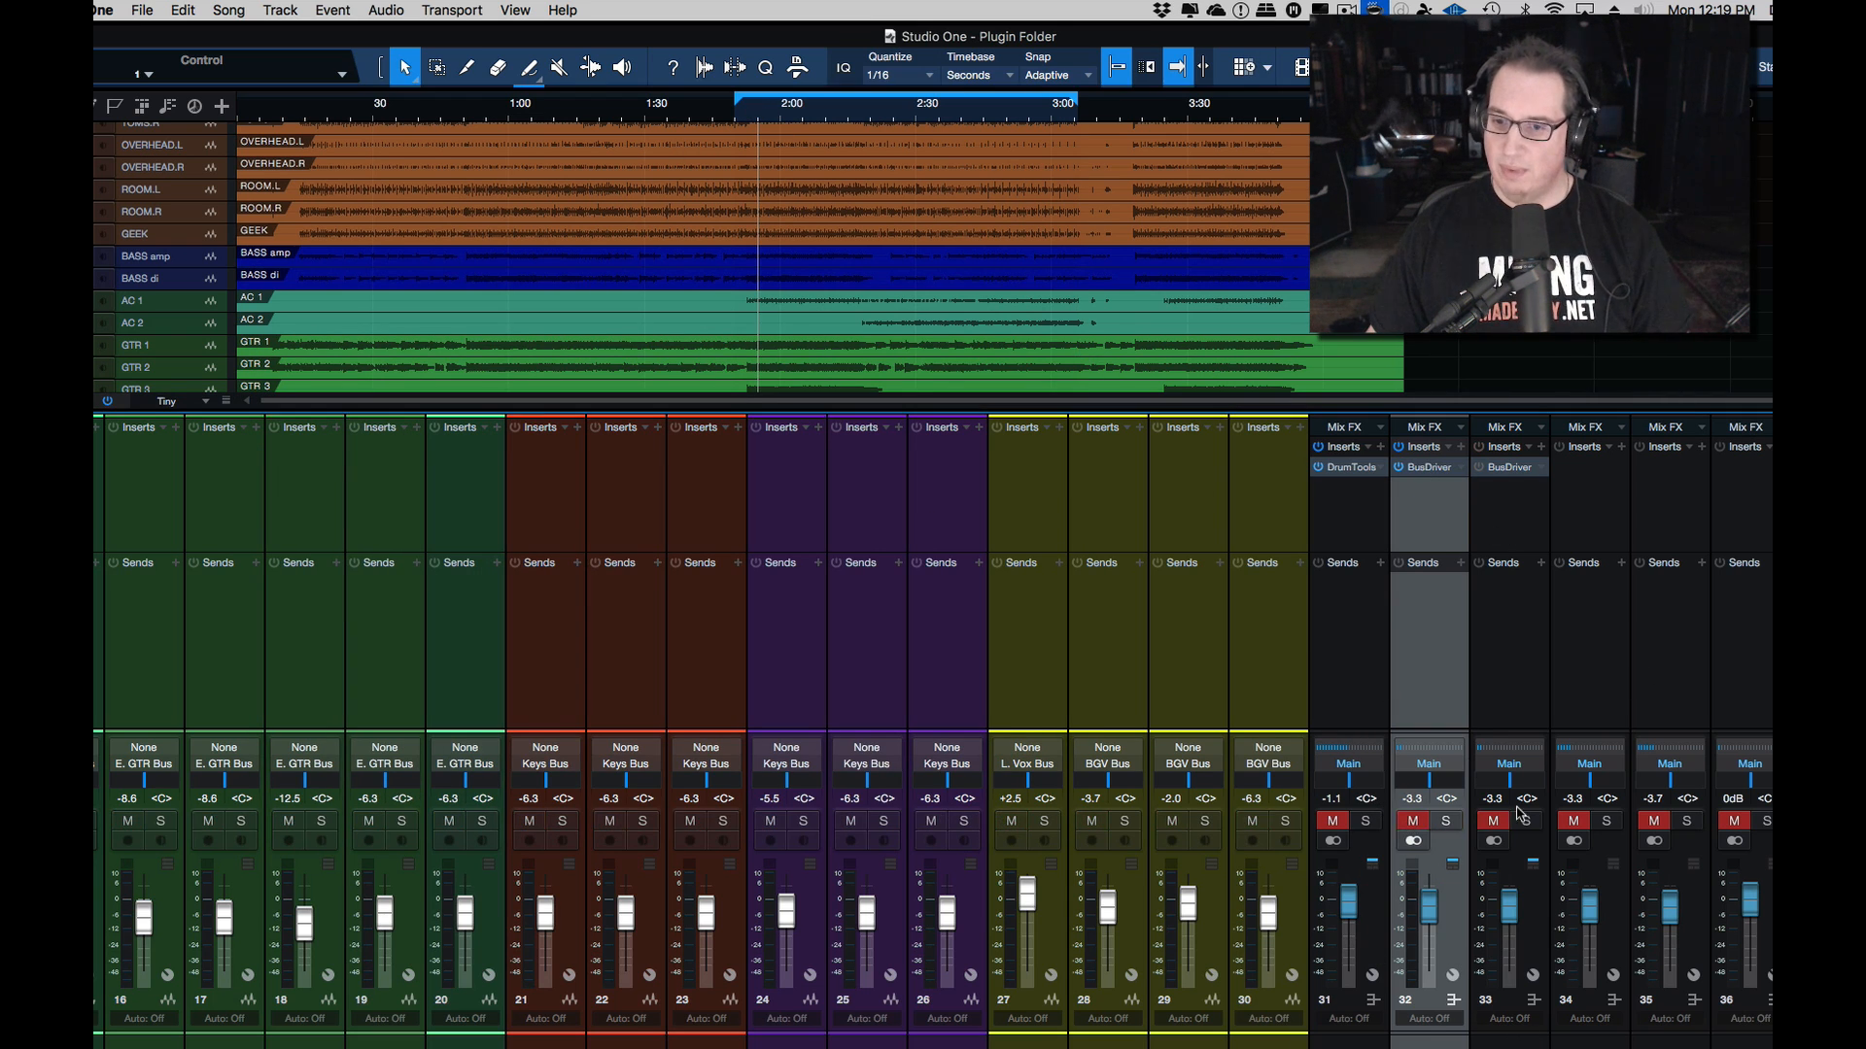
click(1529, 822)
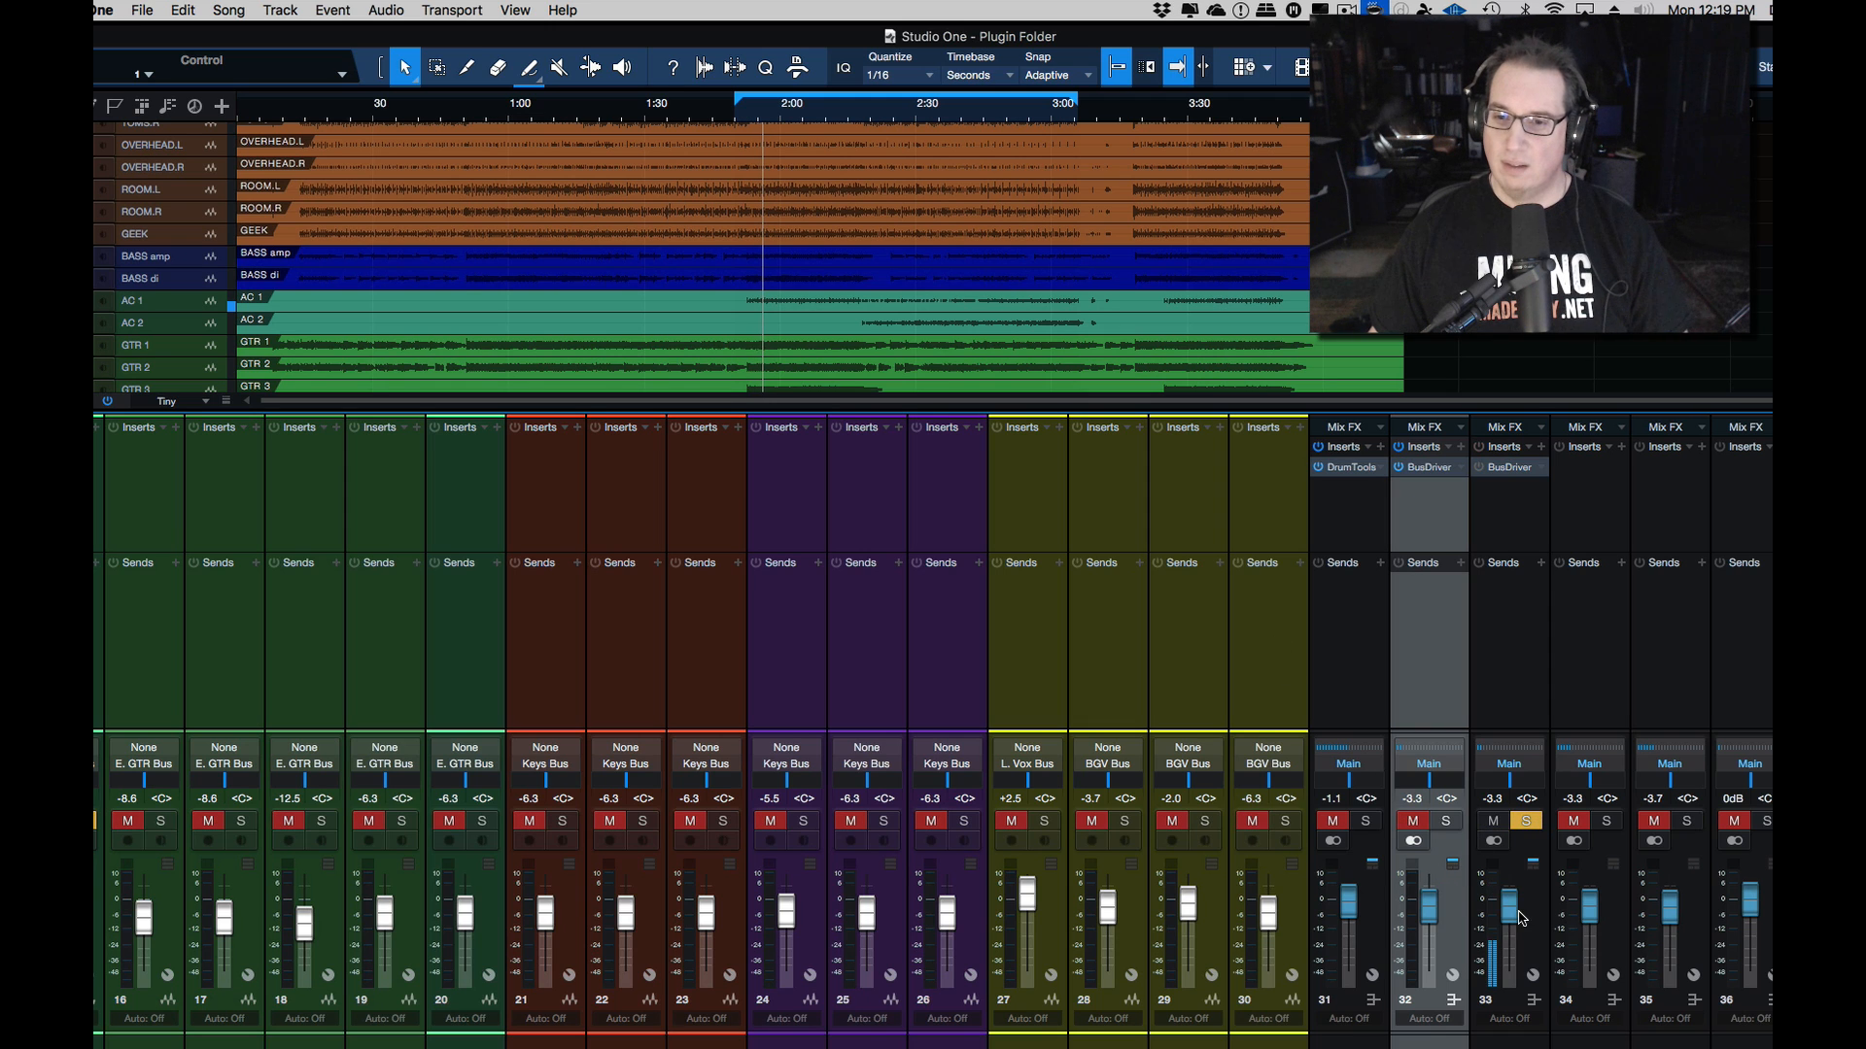
drag(1513, 917, 1512, 910)
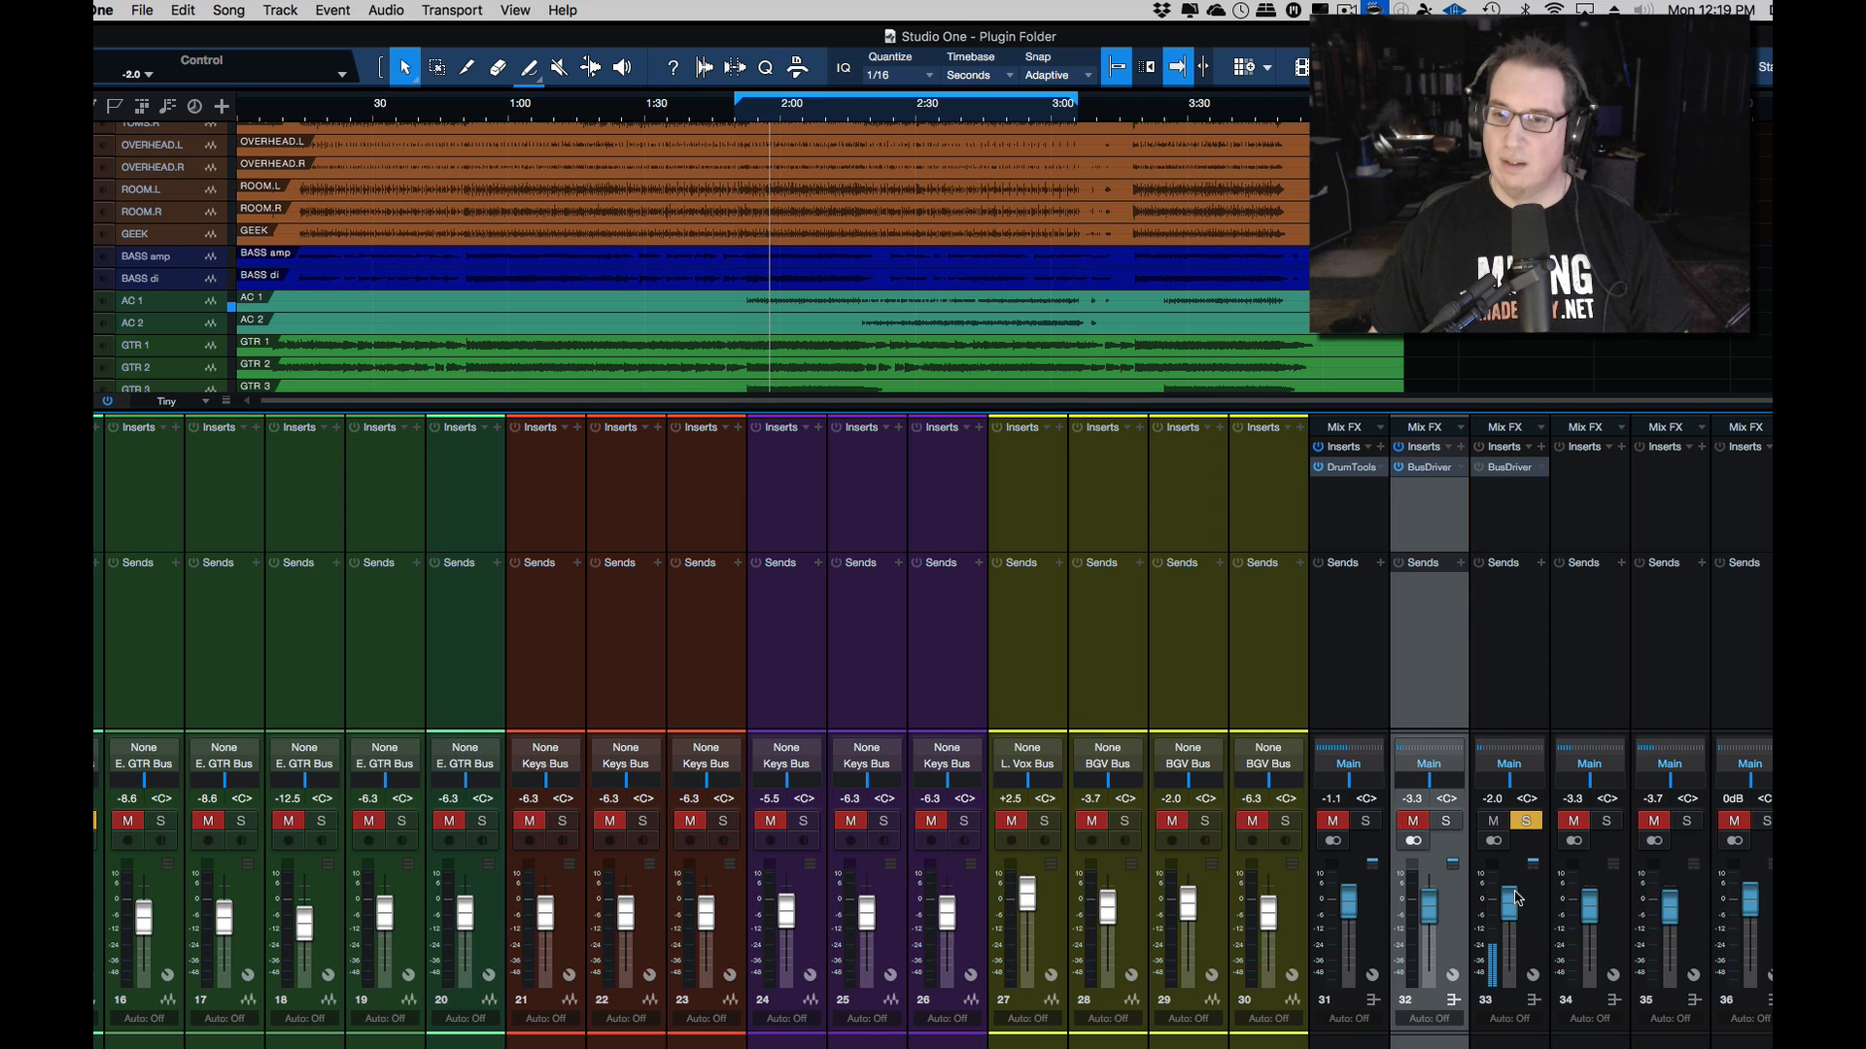
Step: Open the BusDriver on the acoustic guitar bus and load the preset [AS] - Clean Gtr - Up-Front
click(1509, 467)
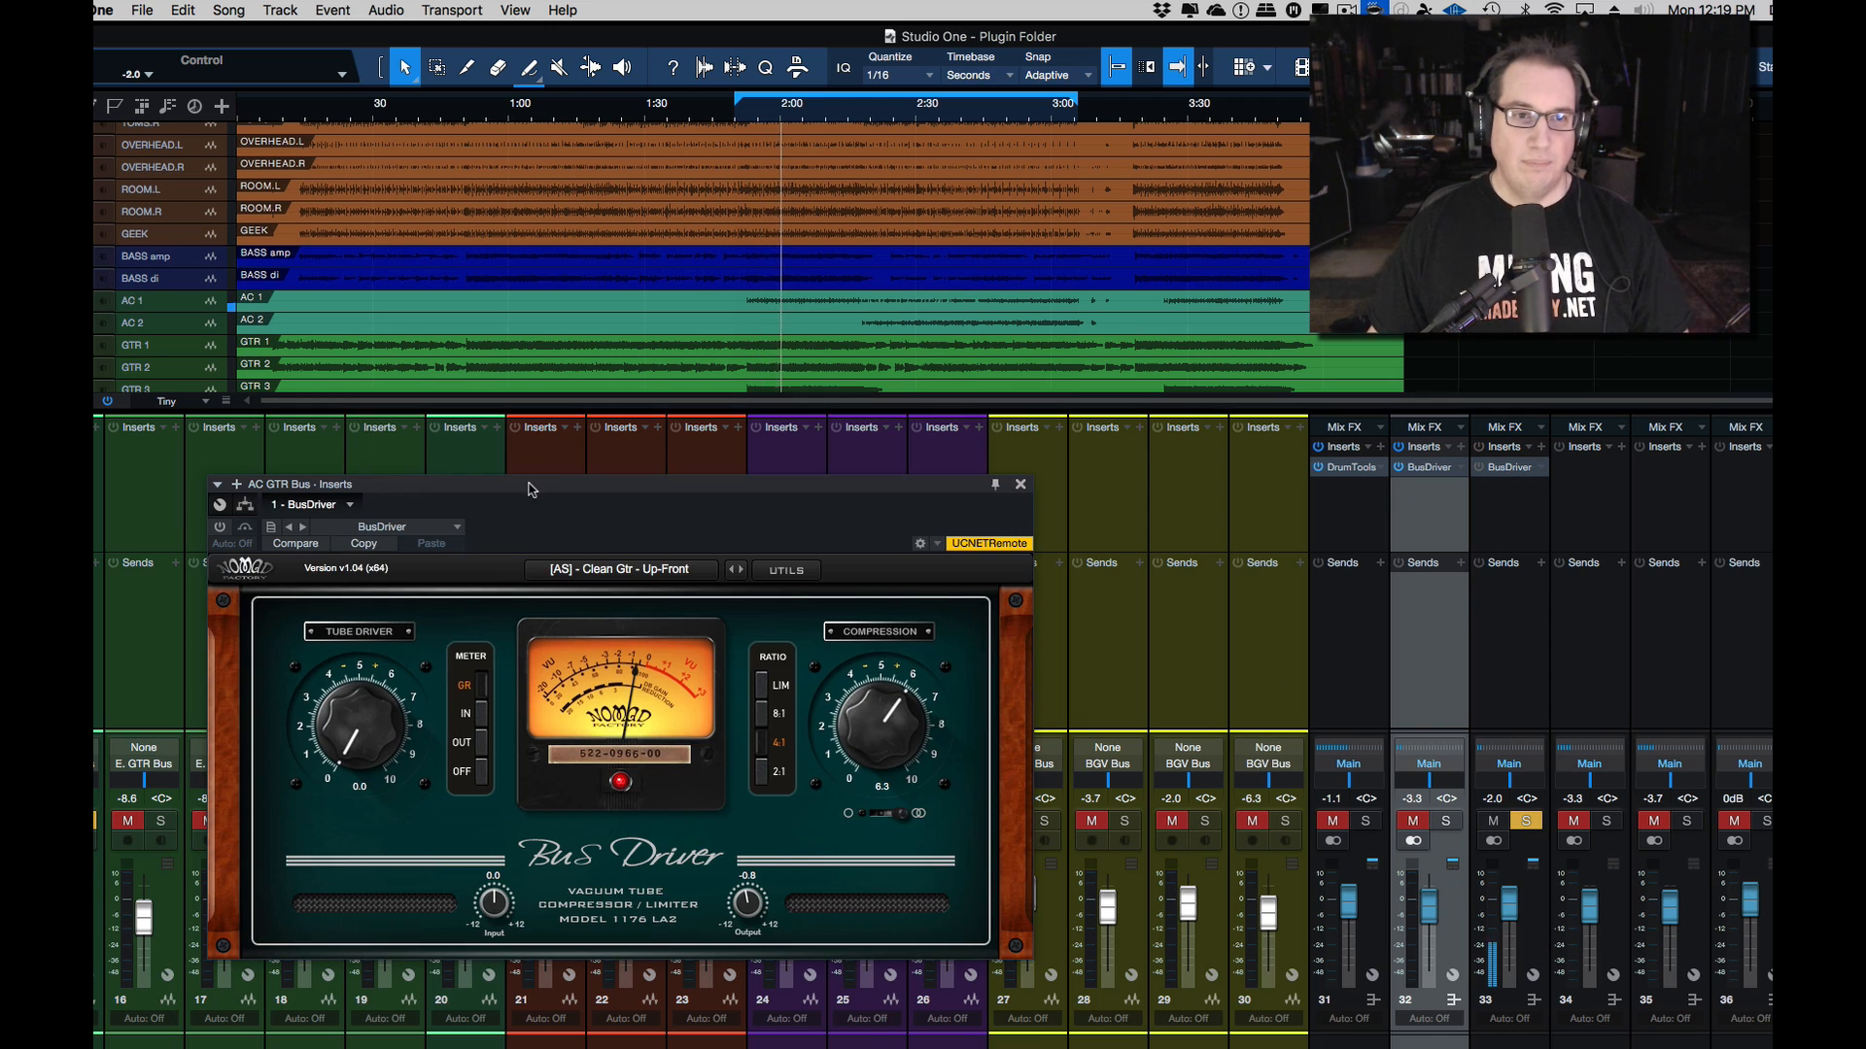
drag(549, 483, 571, 337)
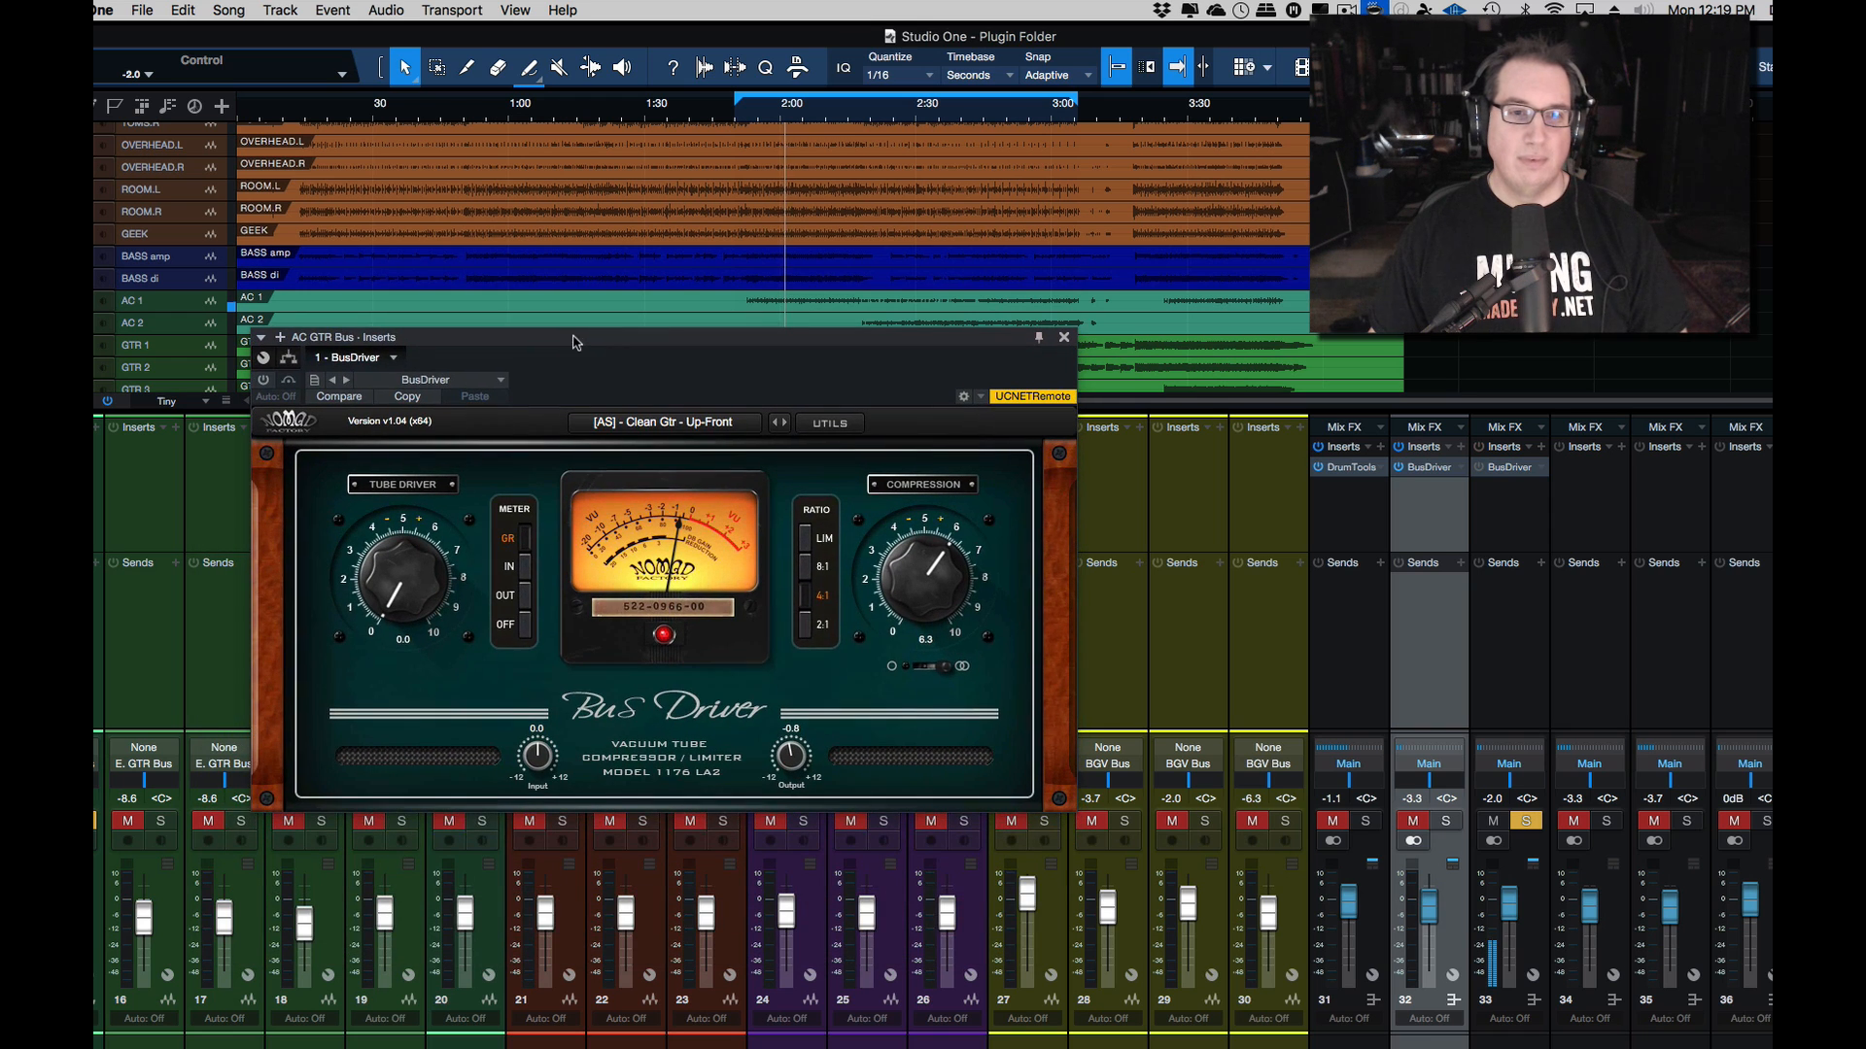
click(648, 431)
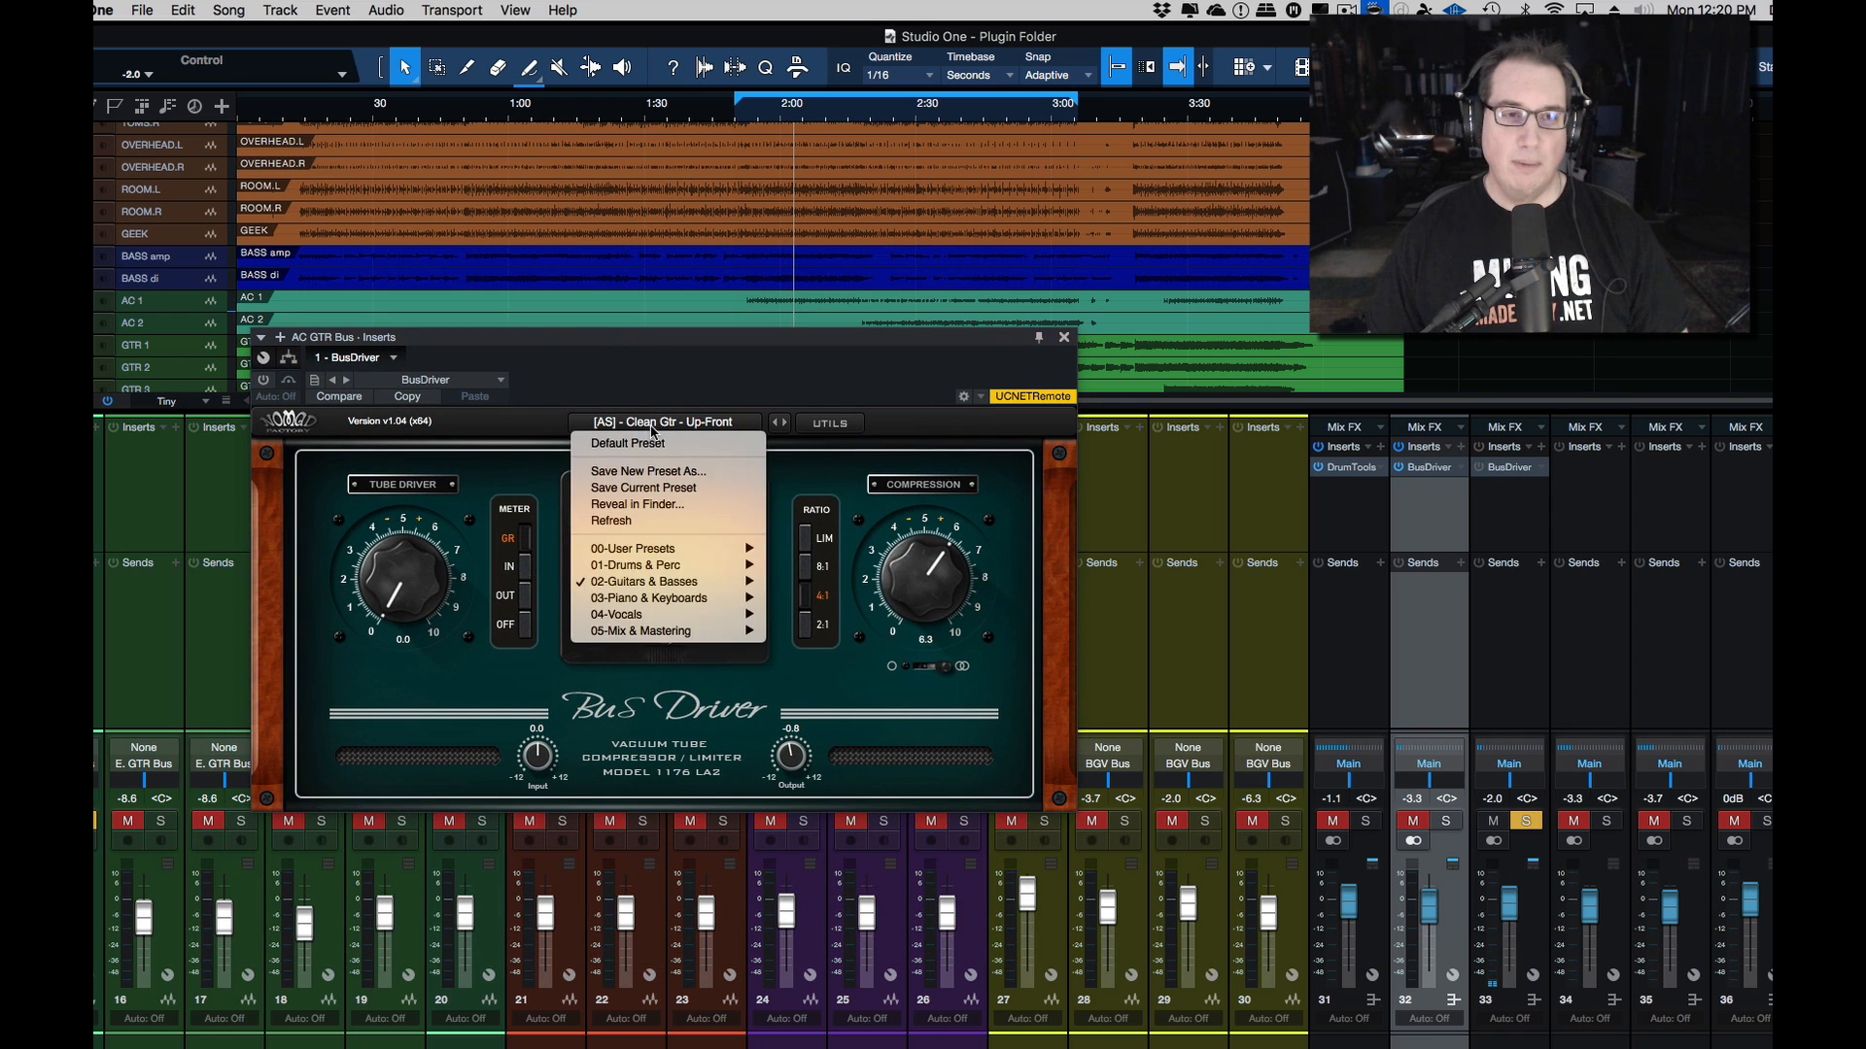
mouse_move(686, 583)
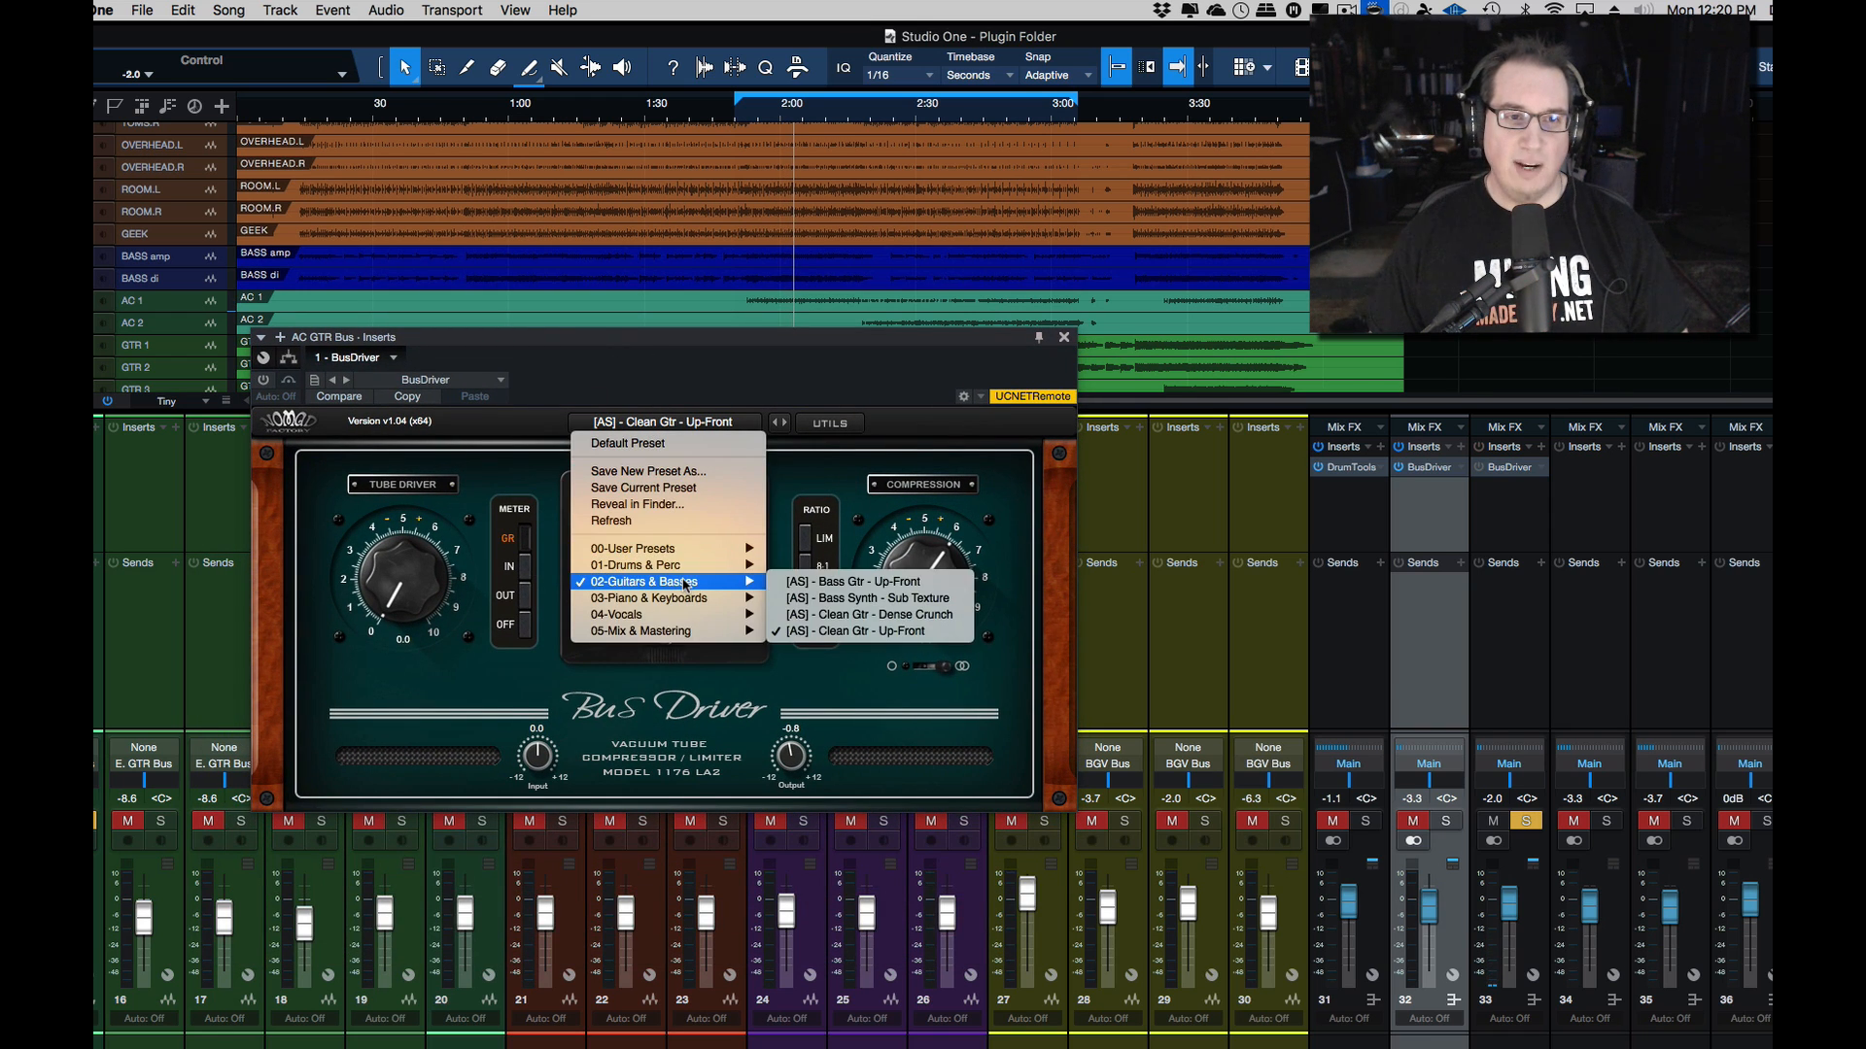
click(851, 630)
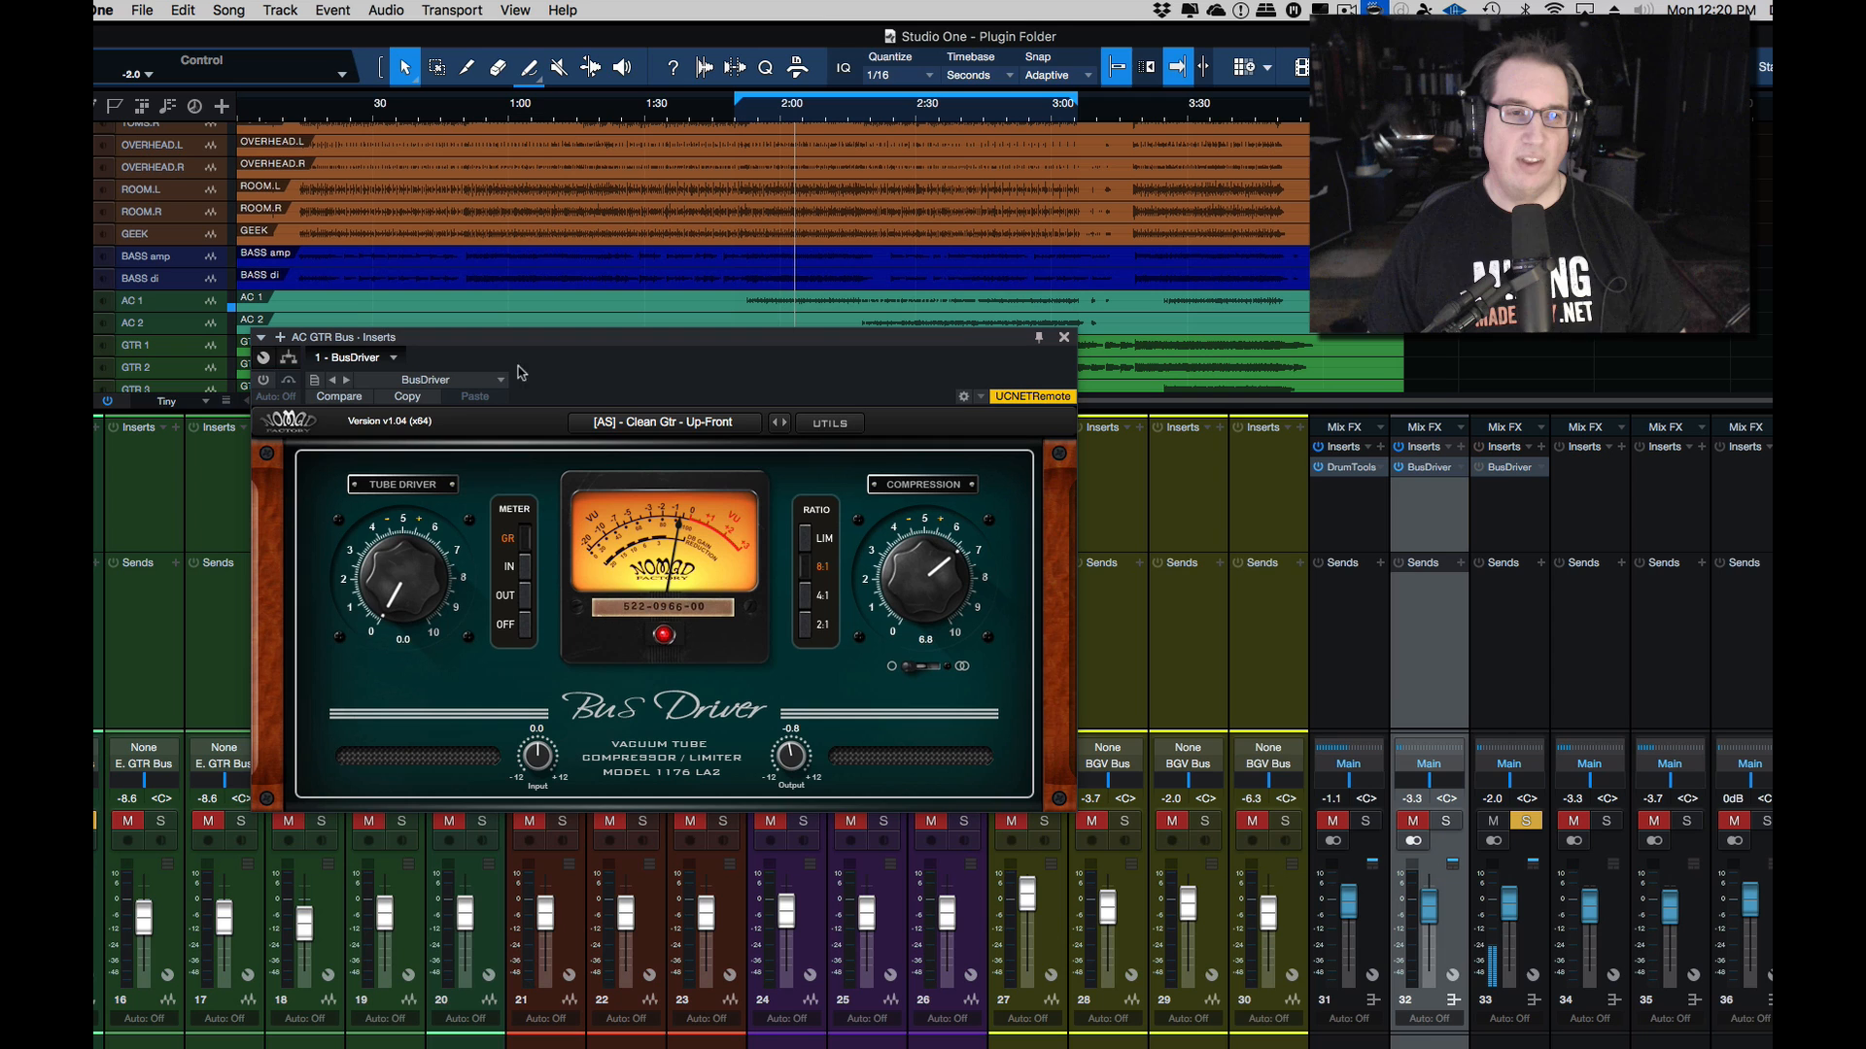
Step: Activate the acoustic guitar BusDriver, lower its Output to -2.0 and set the Ratio to 4:1
click(264, 380)
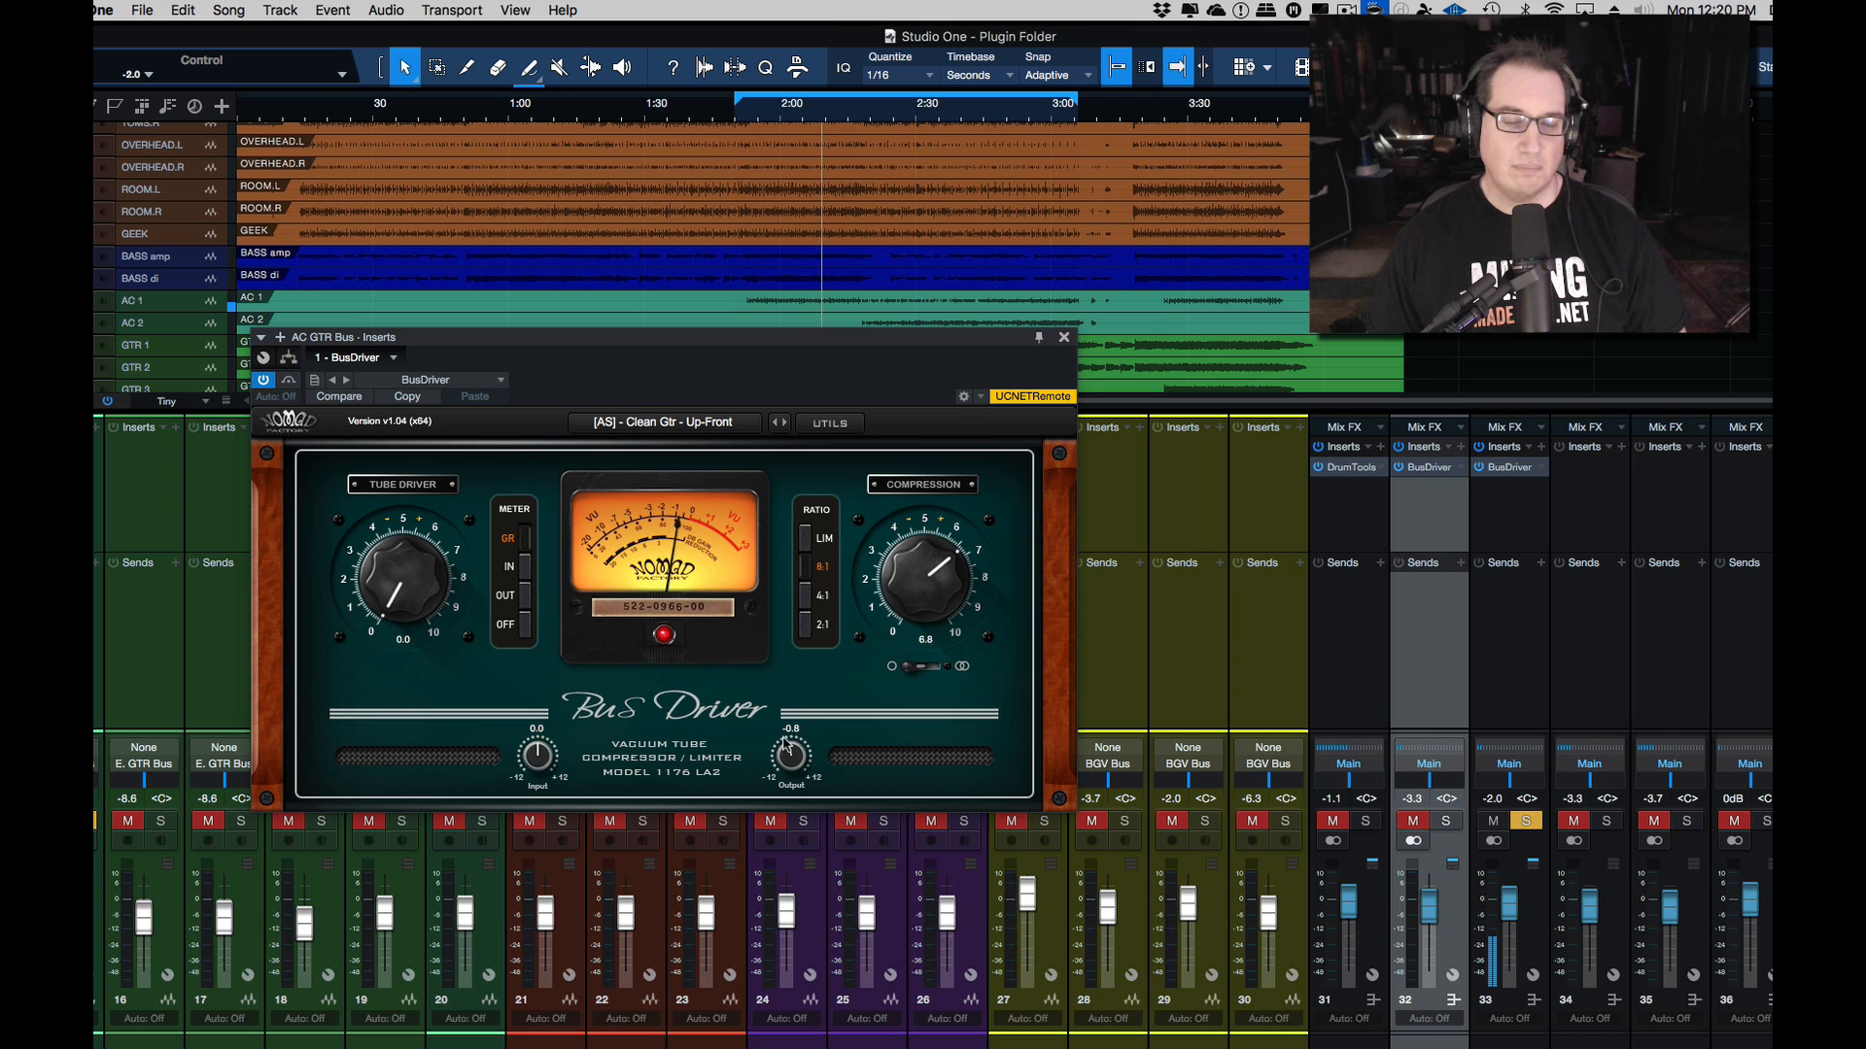
drag(787, 744, 787, 759)
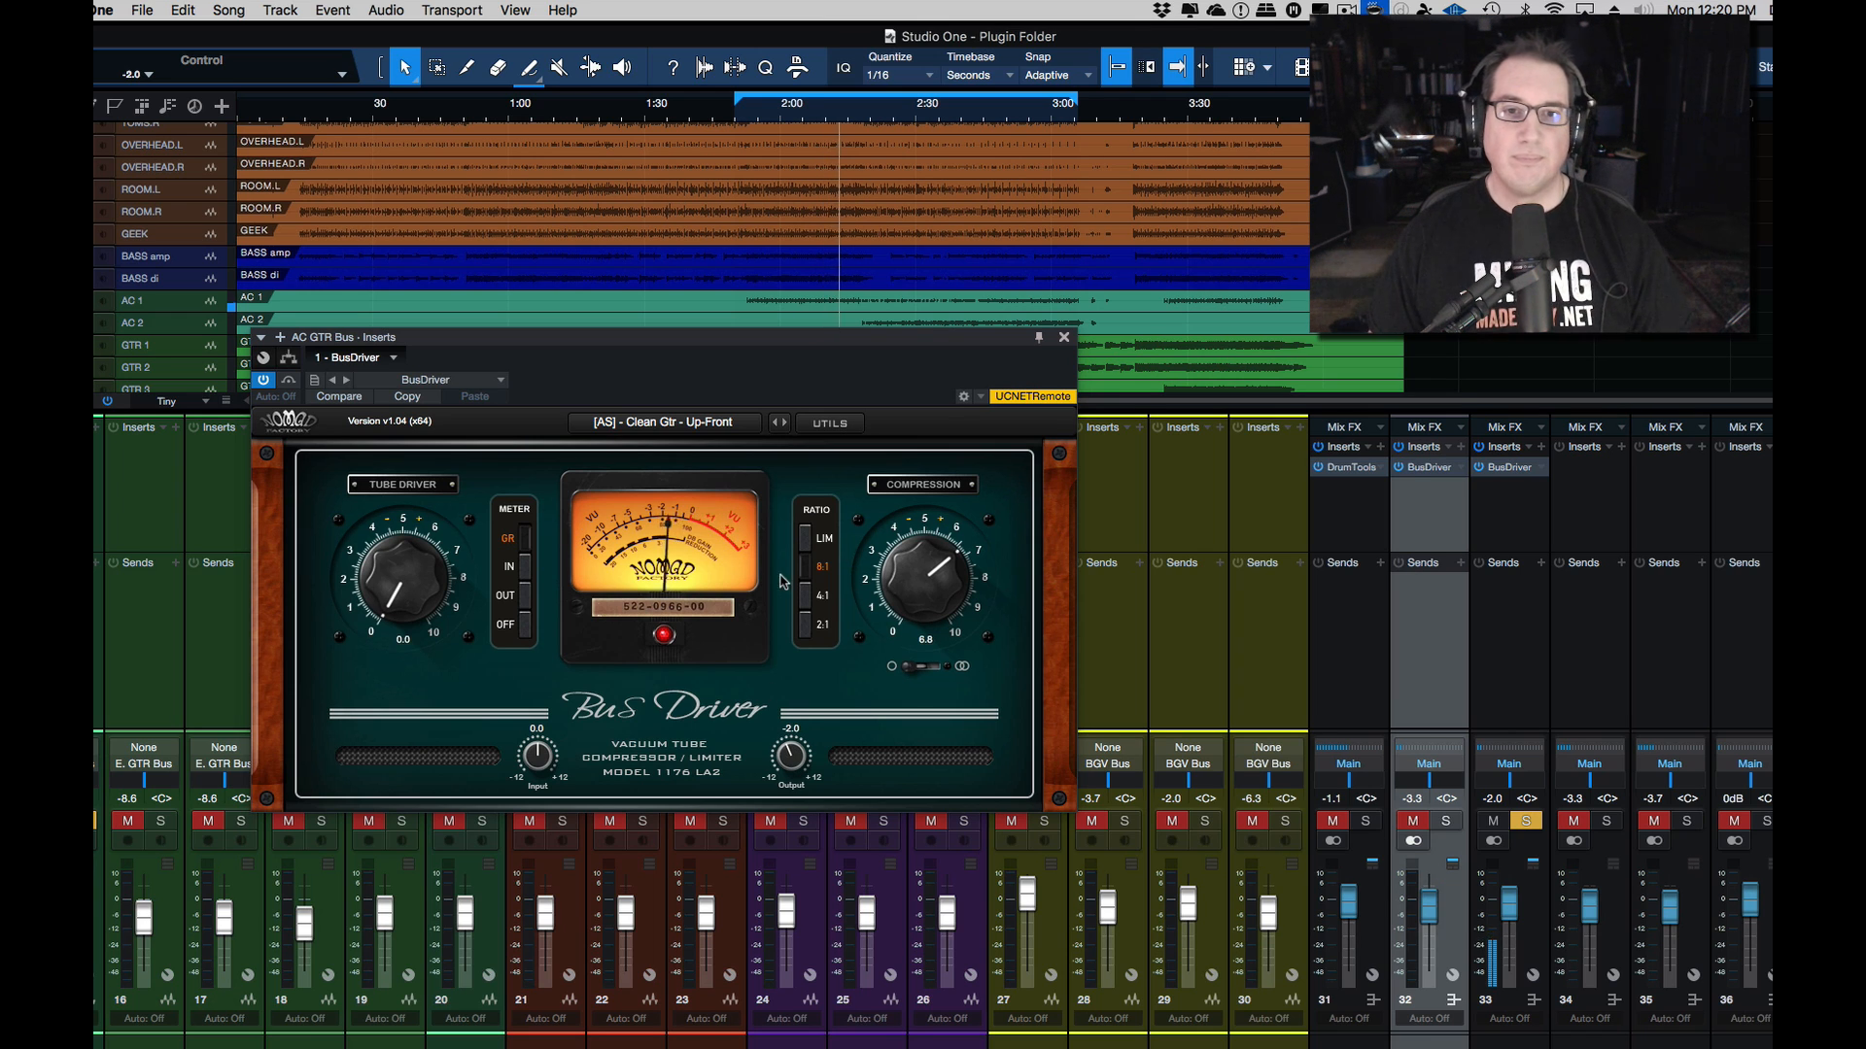
click(805, 594)
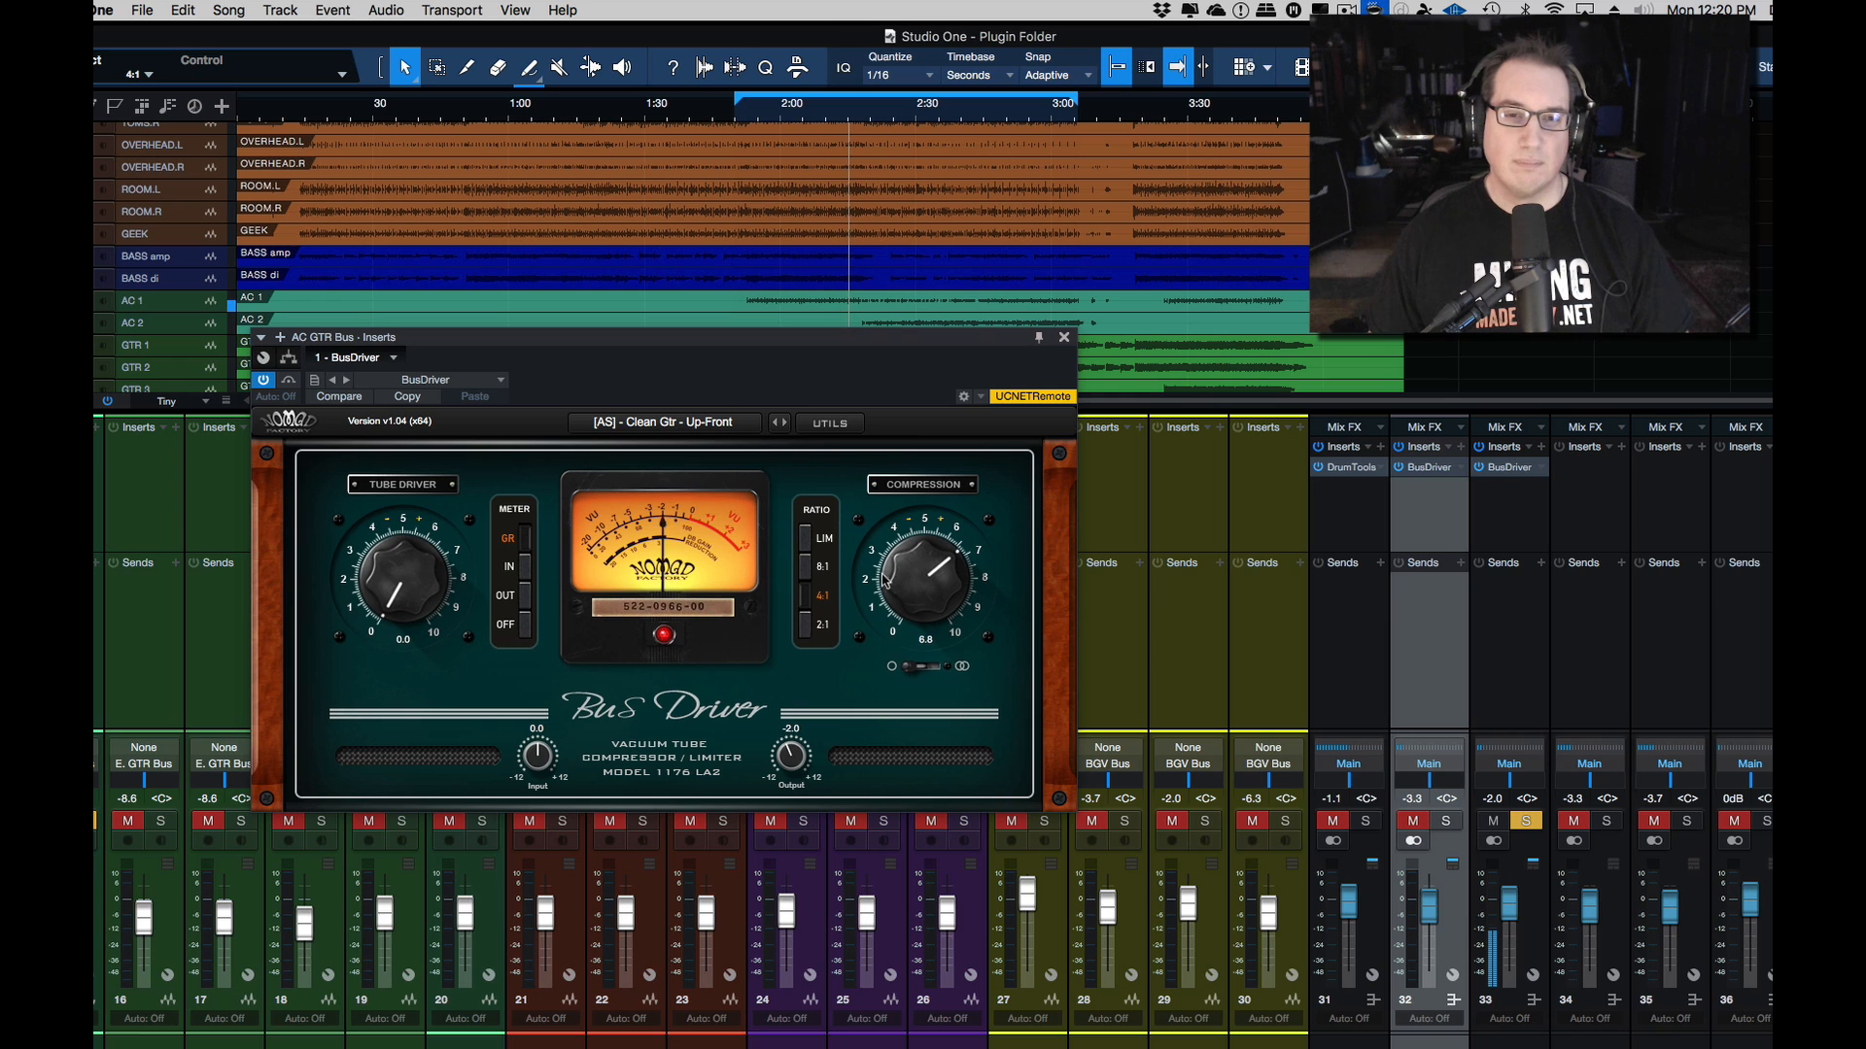
Step: Try Compression at 4.2 and 7.7 and the 8:1 ratio, and settle on Compression 7.9 at 4:1
mouse_move(912, 575)
mouse_down()
mouse_move(896, 622)
mouse_move(896, 601)
mouse_up()
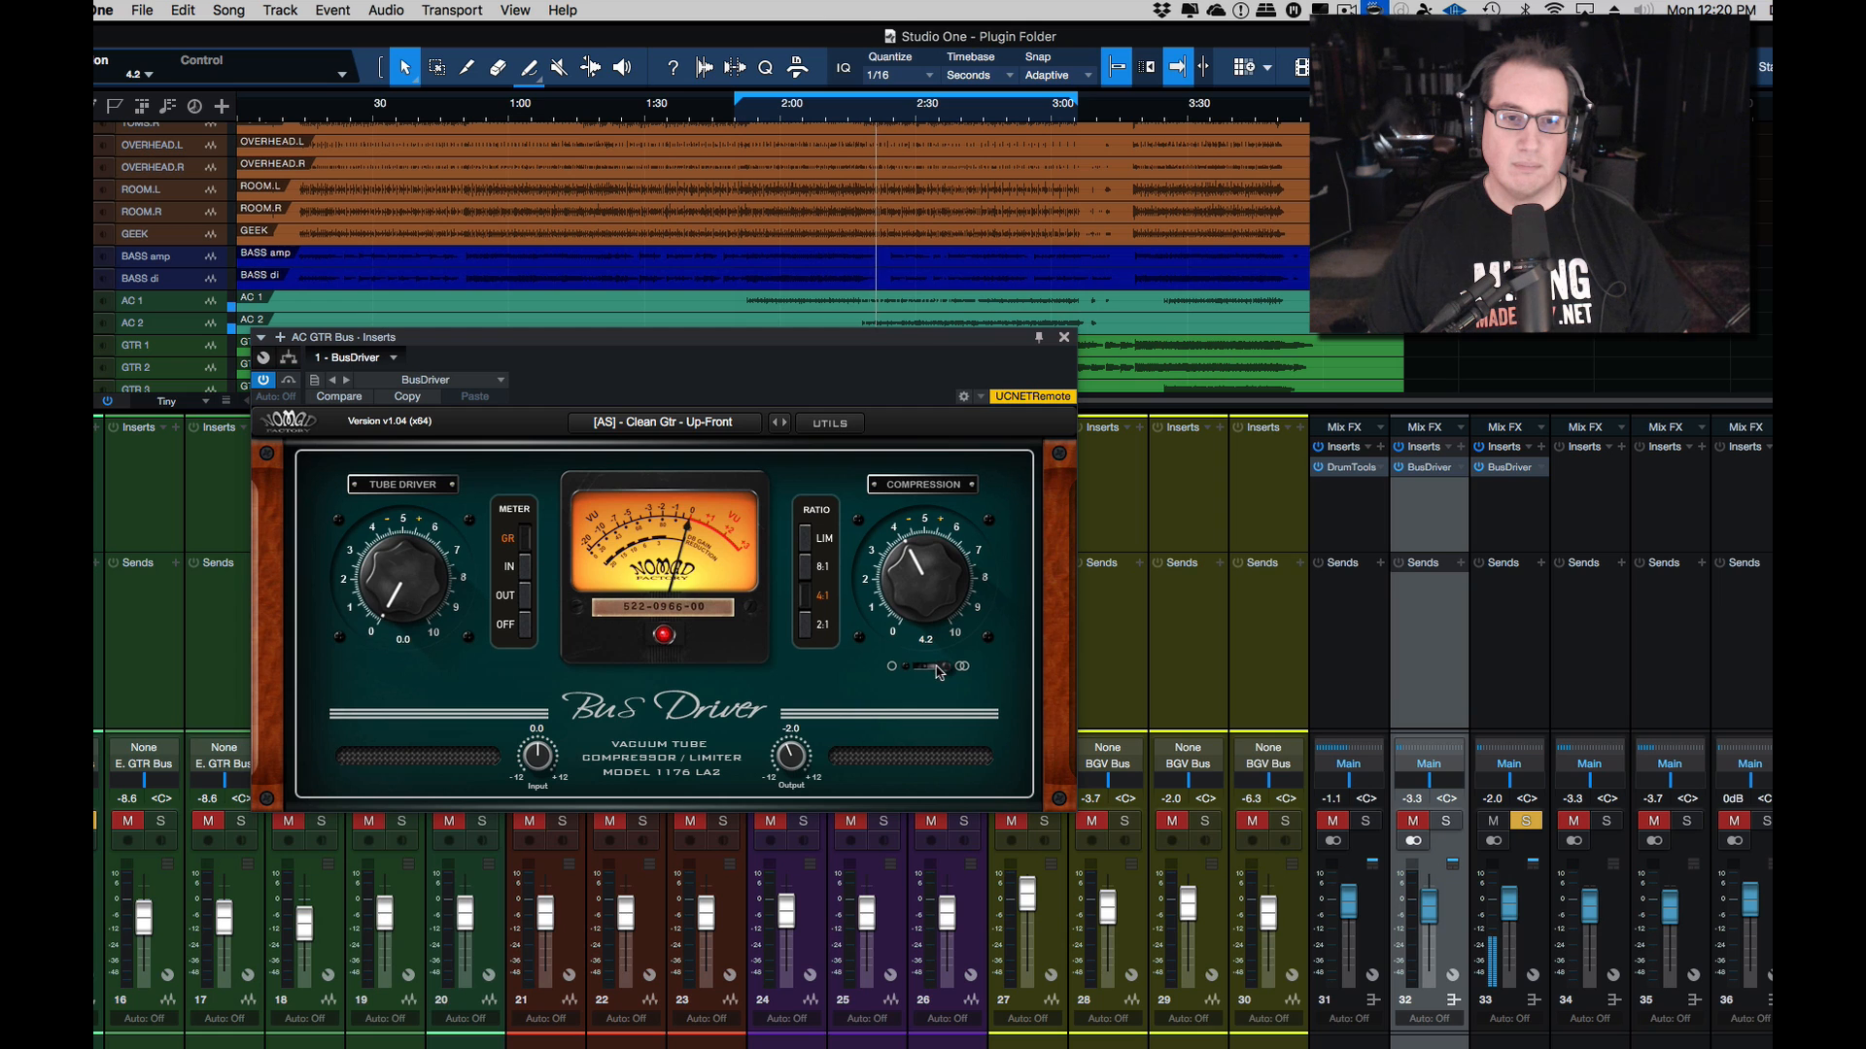
mouse_move(910, 580)
mouse_down()
mouse_move(913, 528)
mouse_move(931, 558)
mouse_up()
click(806, 567)
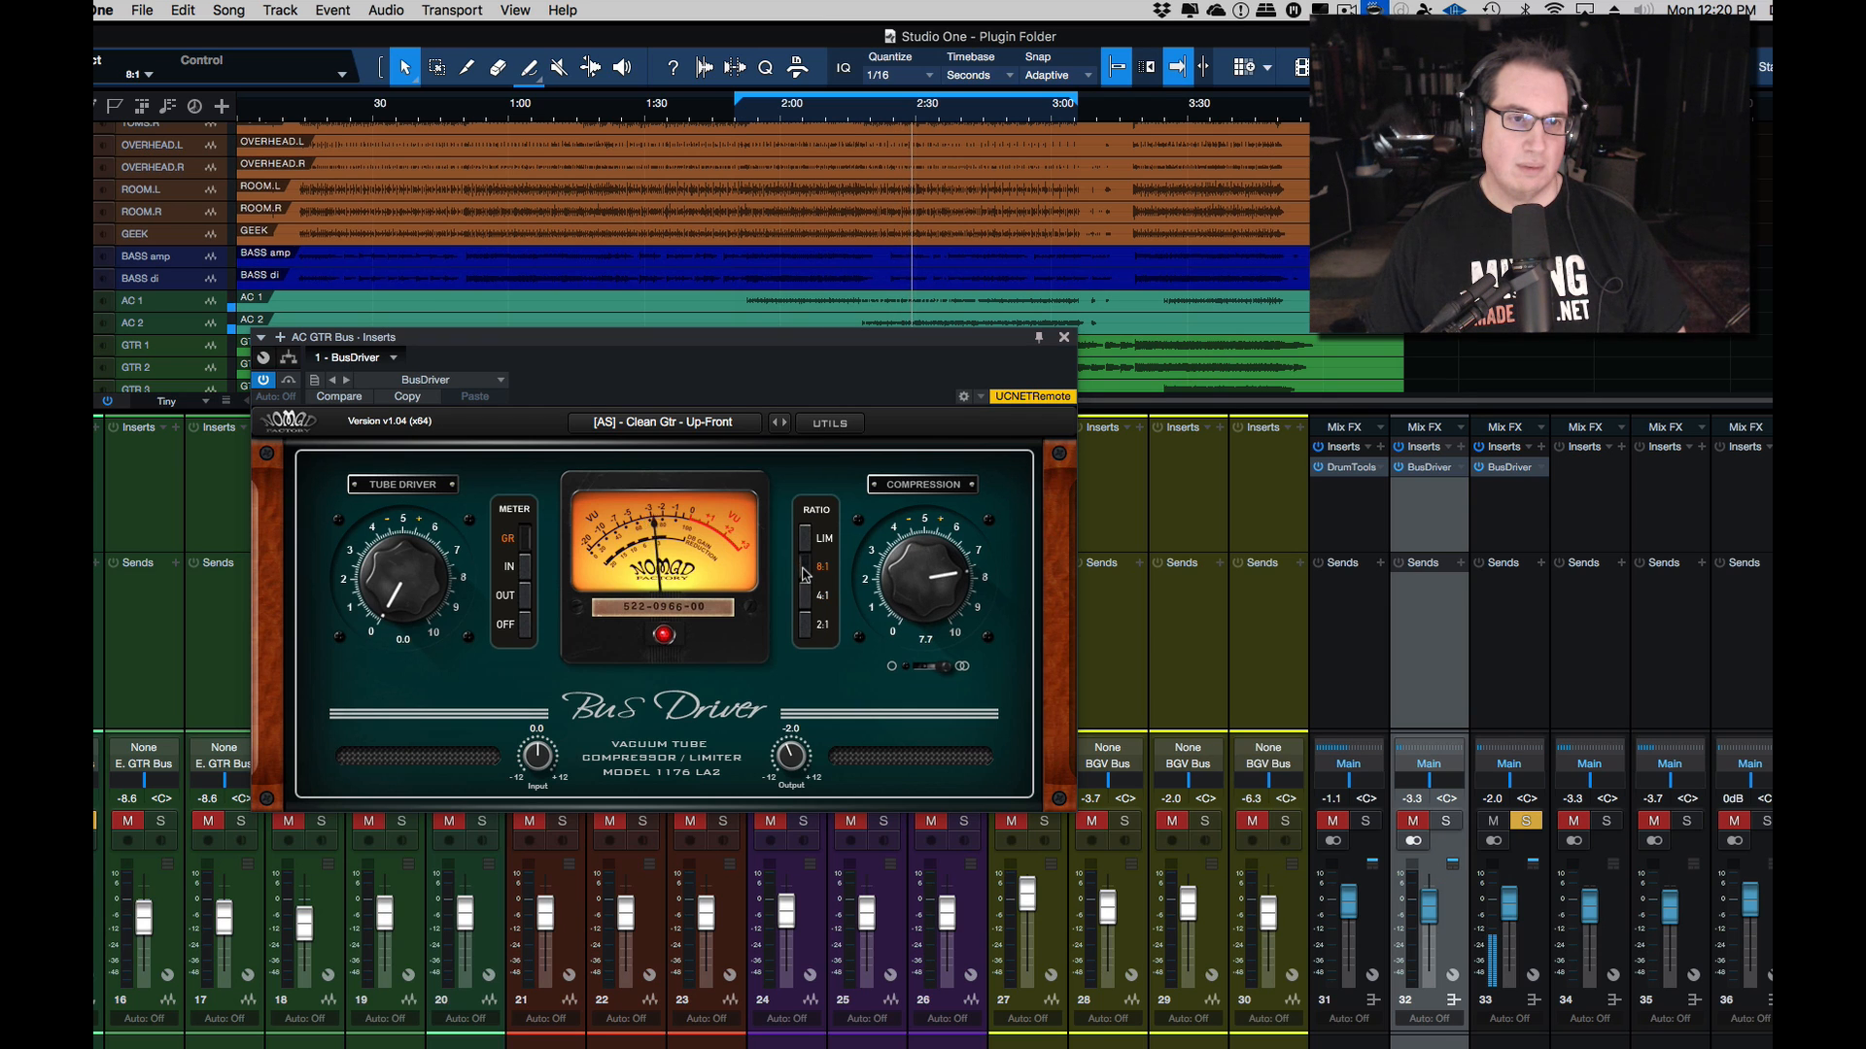
click(806, 593)
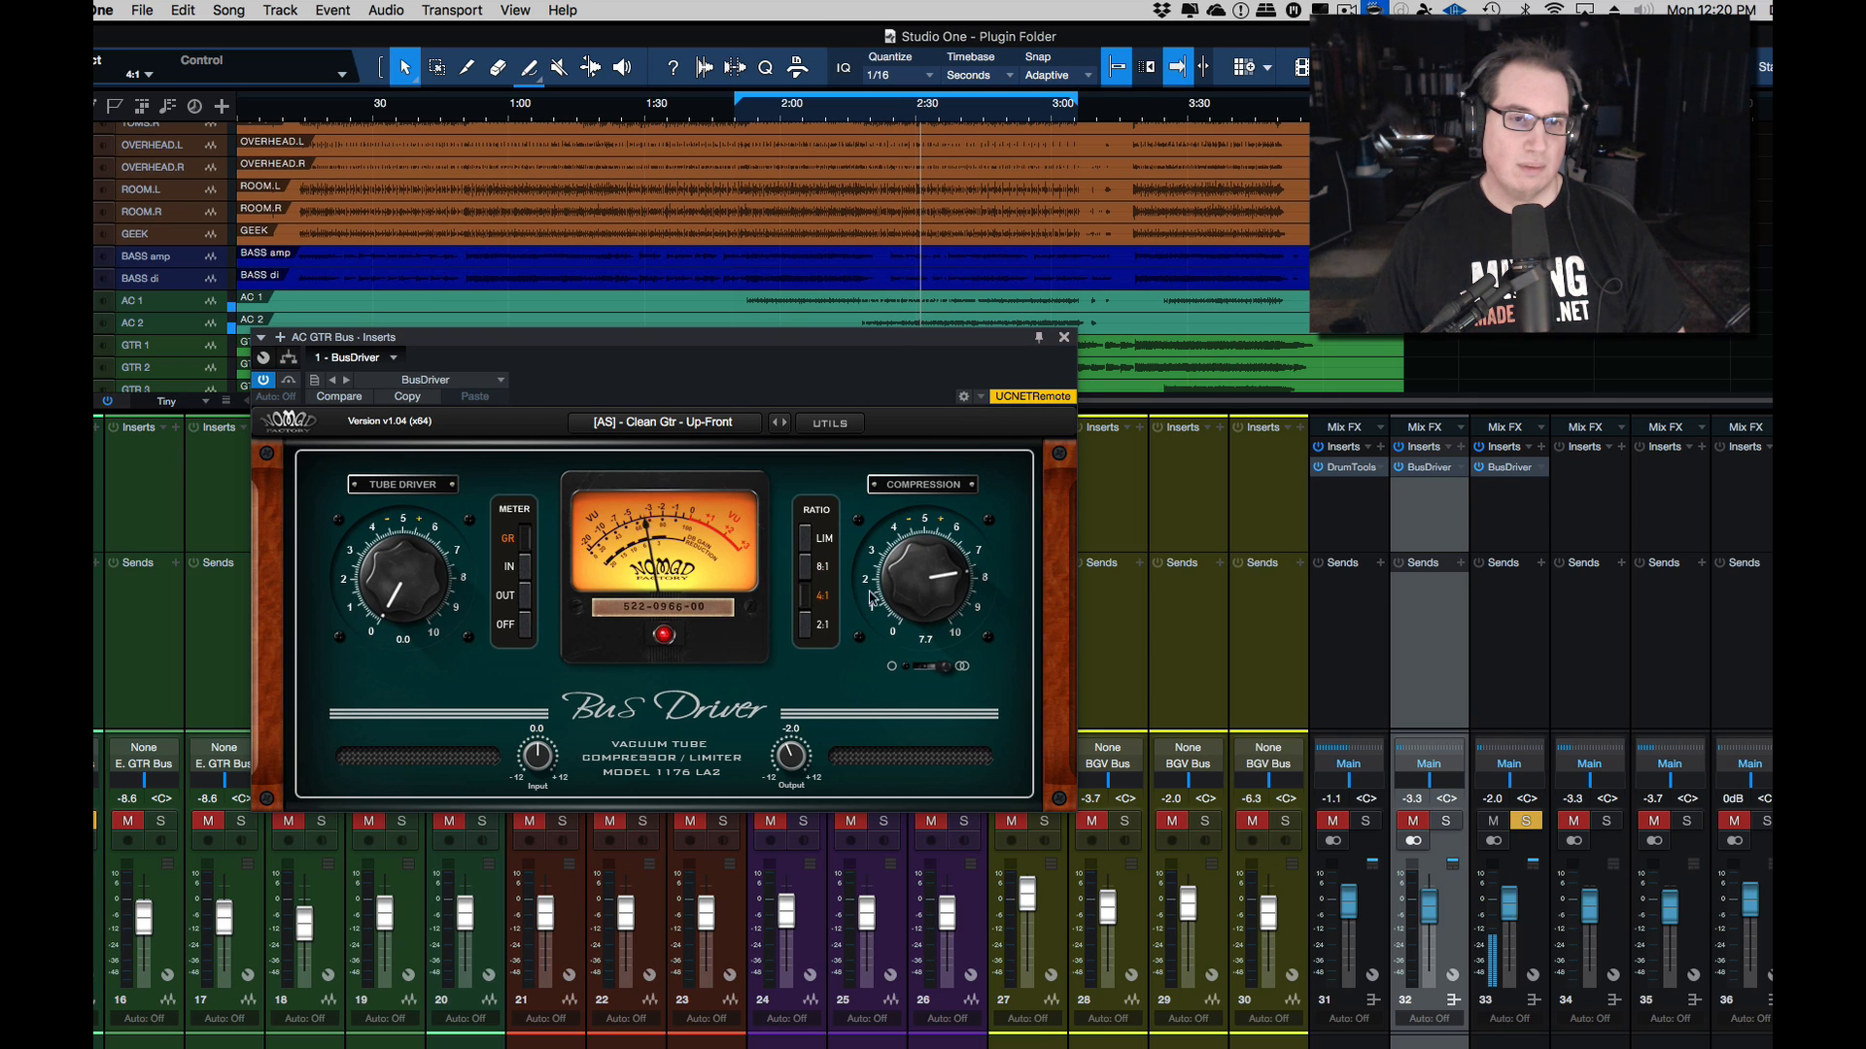
drag(901, 593, 900, 590)
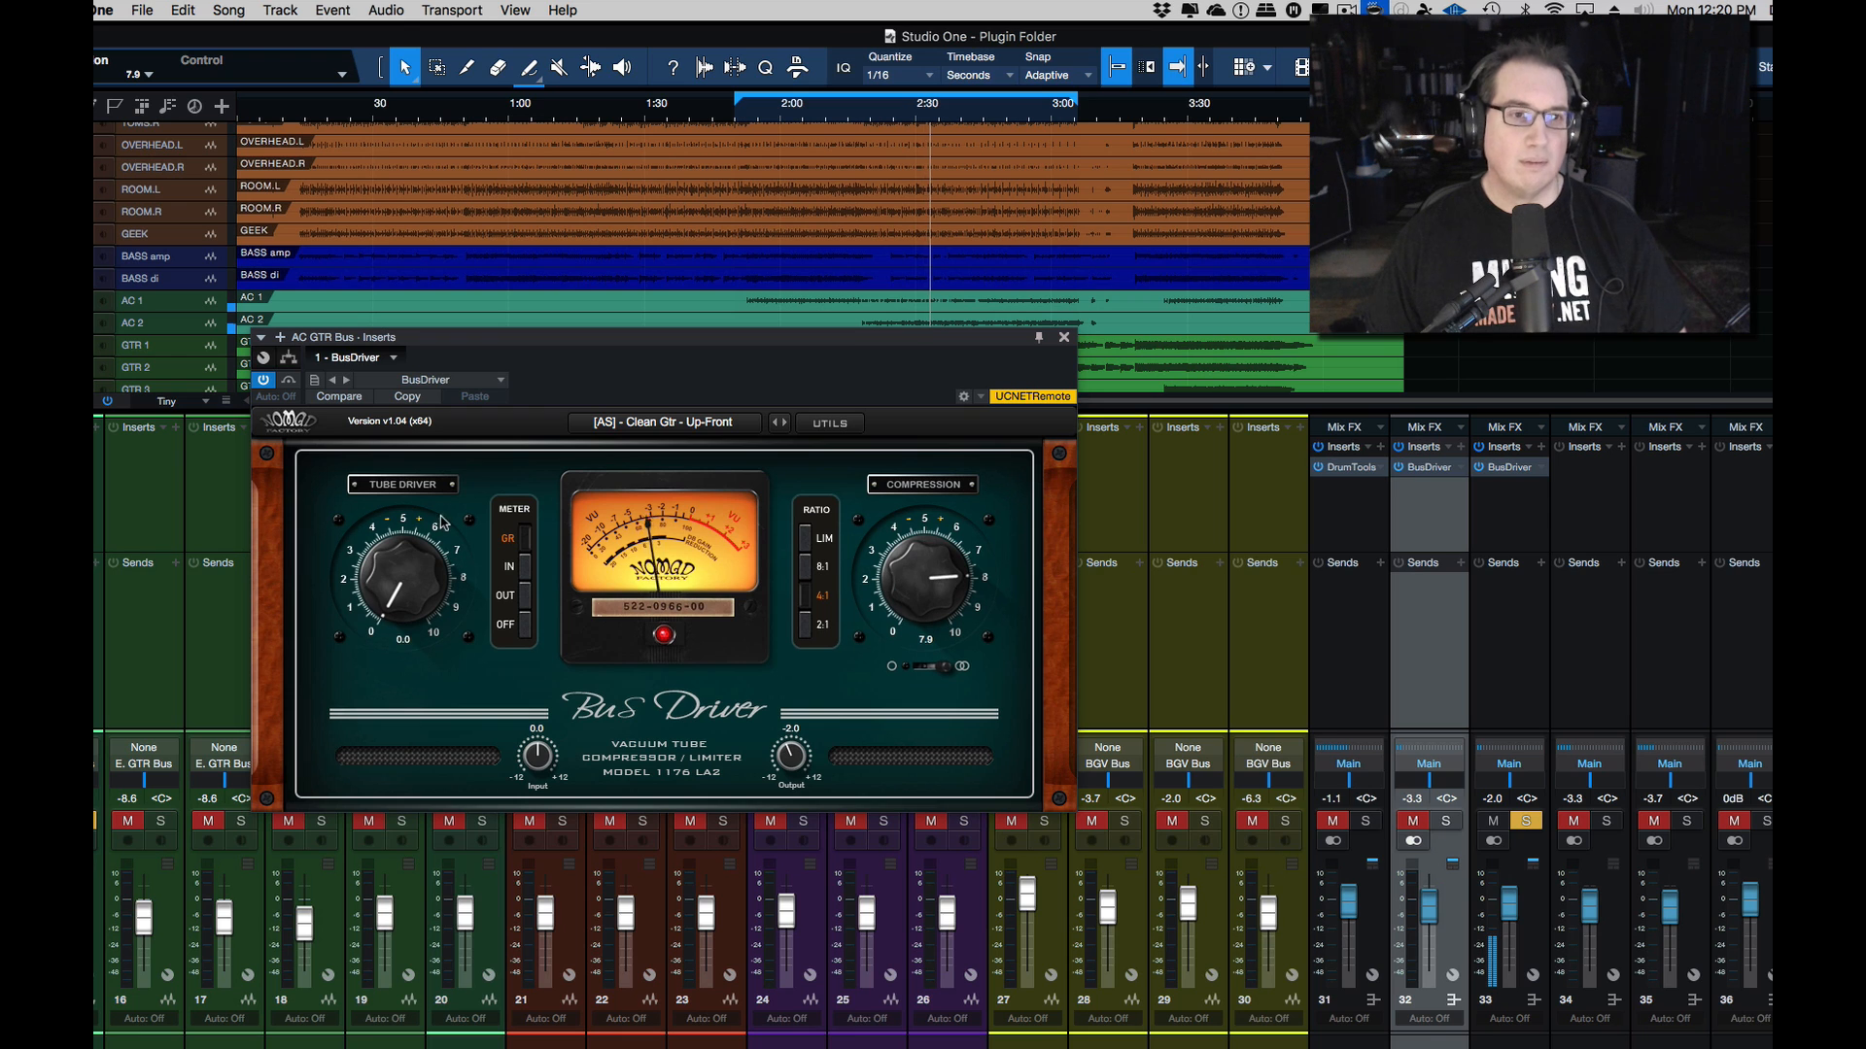
Step: Set Tube Driver to 5.3 on the acoustic guitar BusDriver, comparing with bypass before and after the change
click(293, 387)
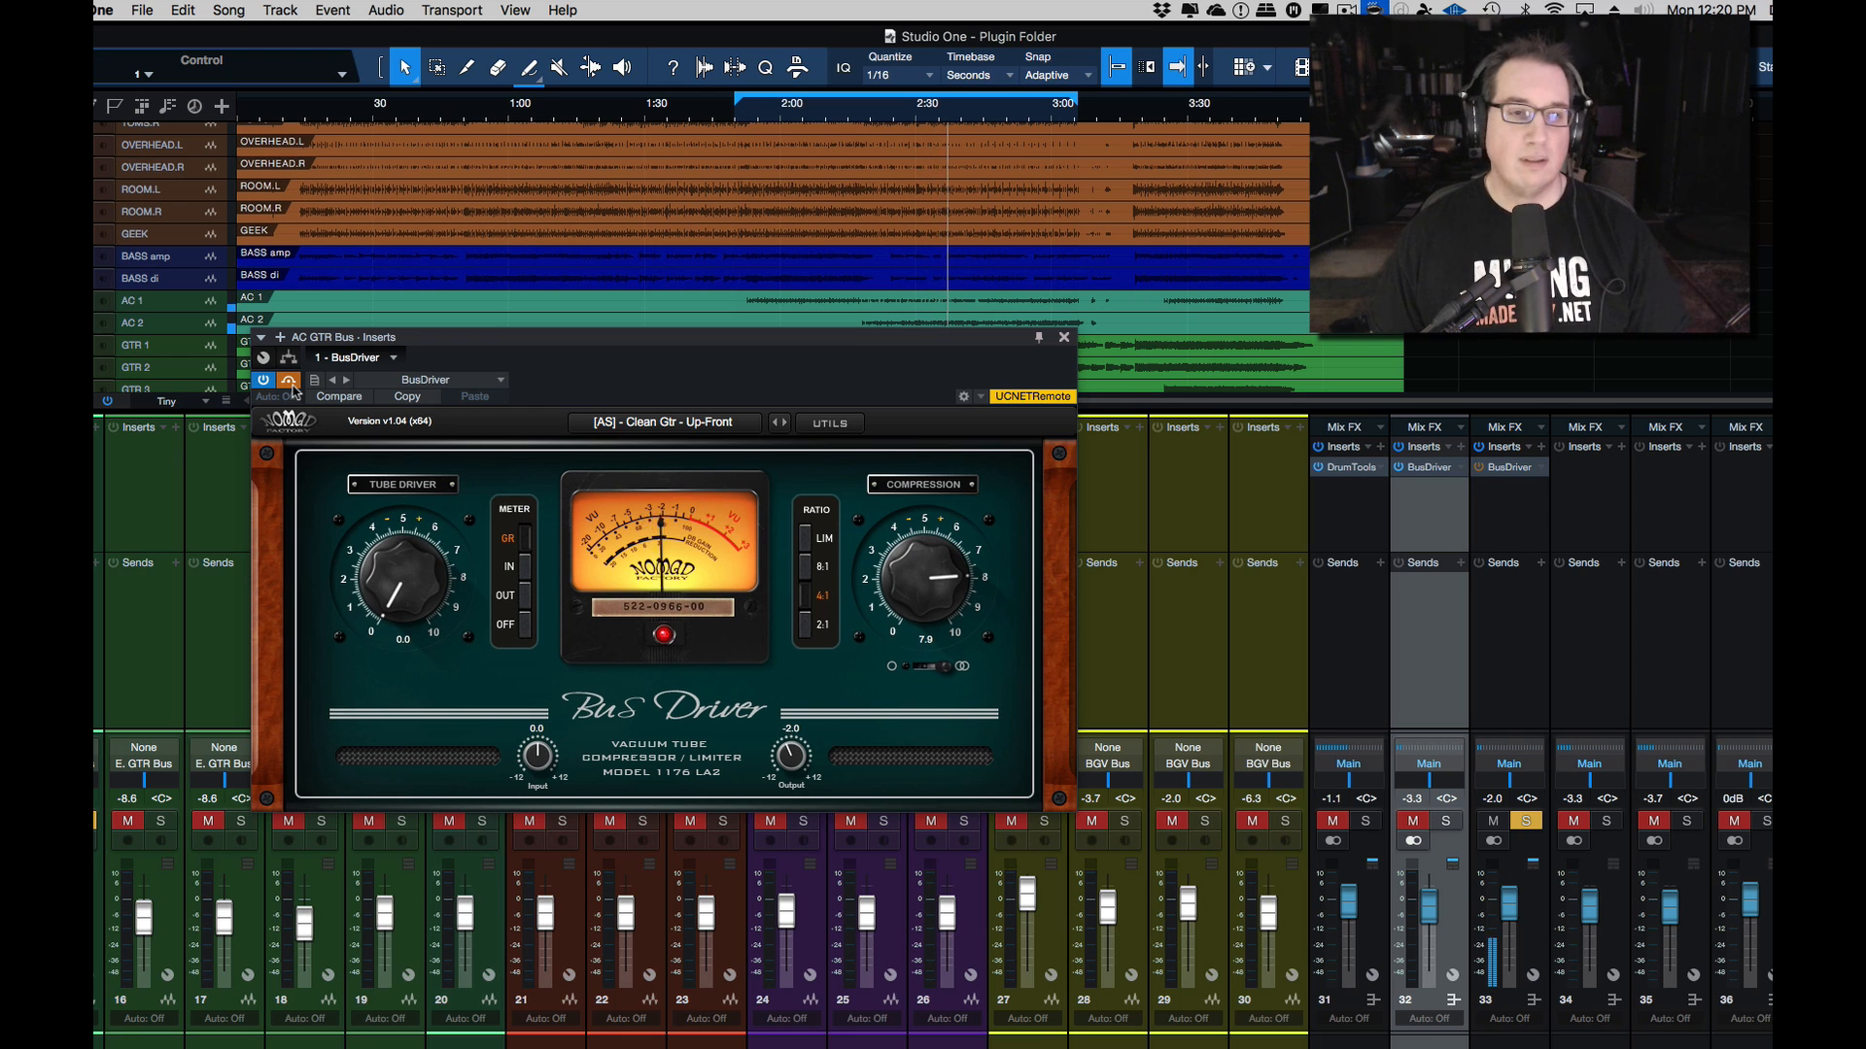
click(293, 387)
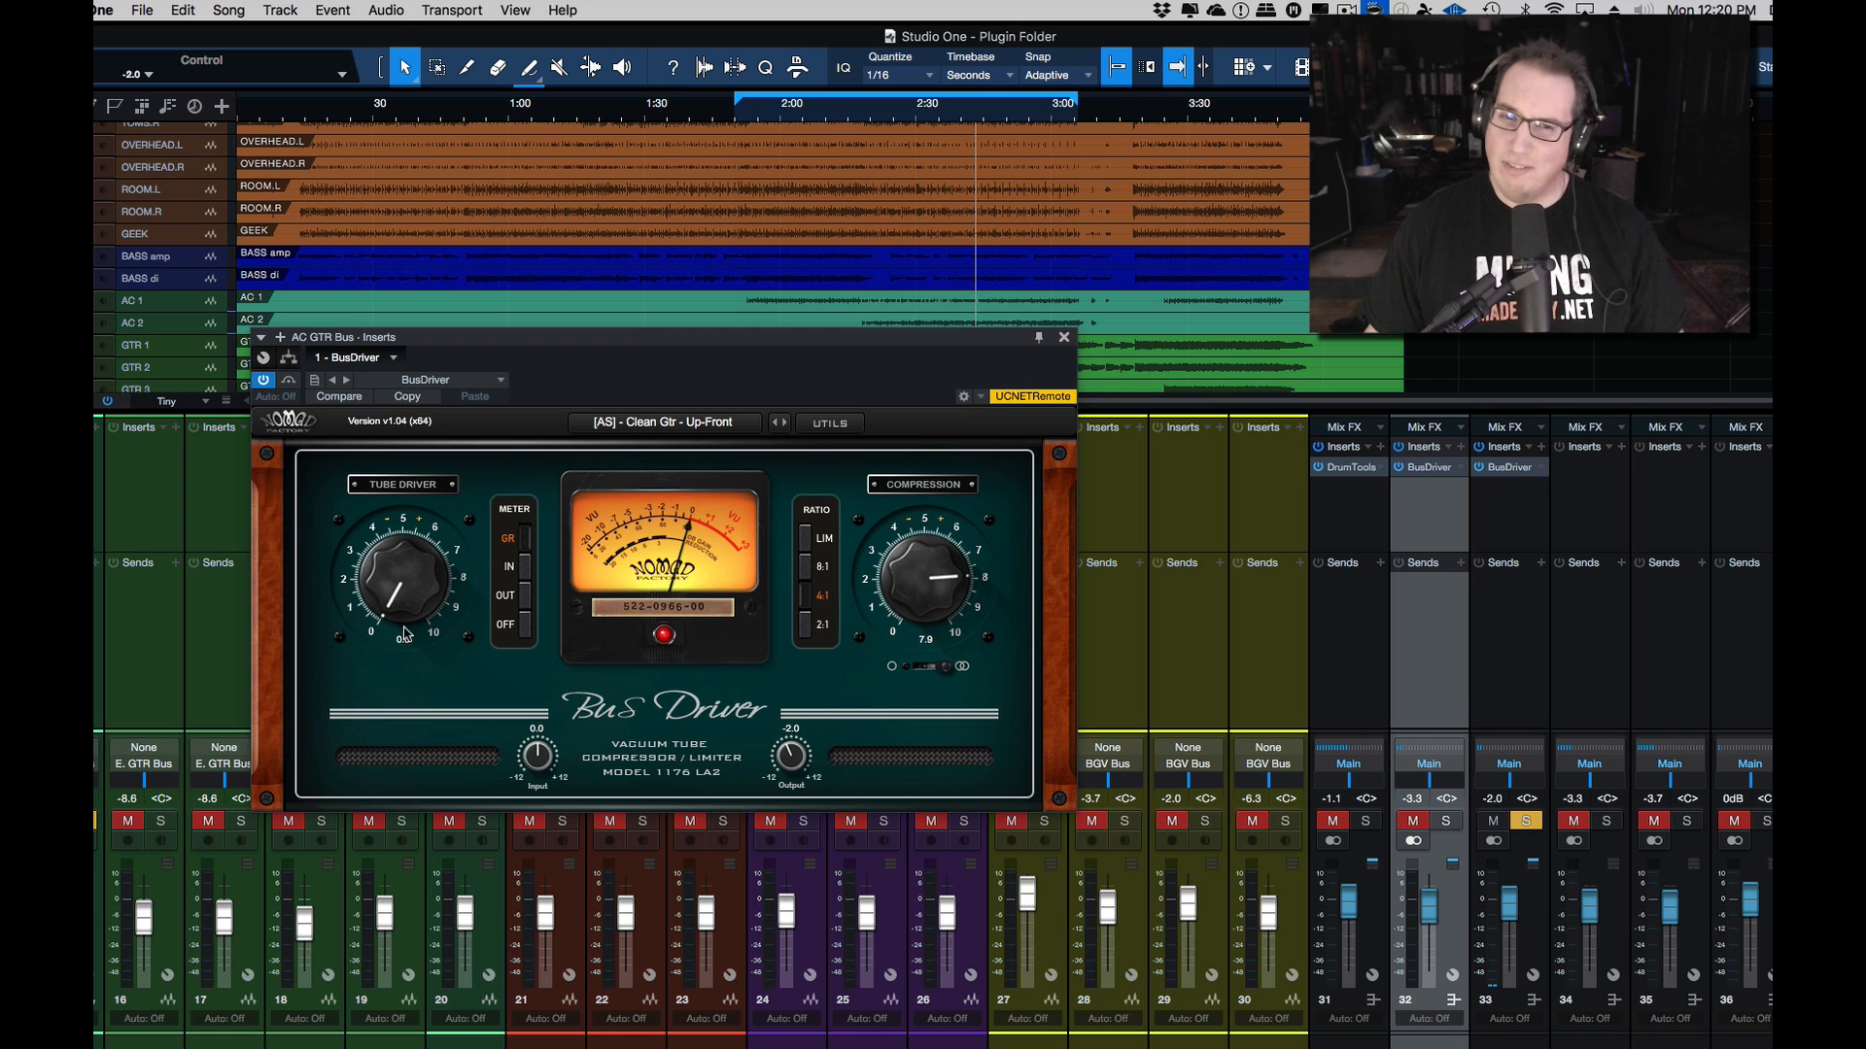
drag(395, 595, 385, 490)
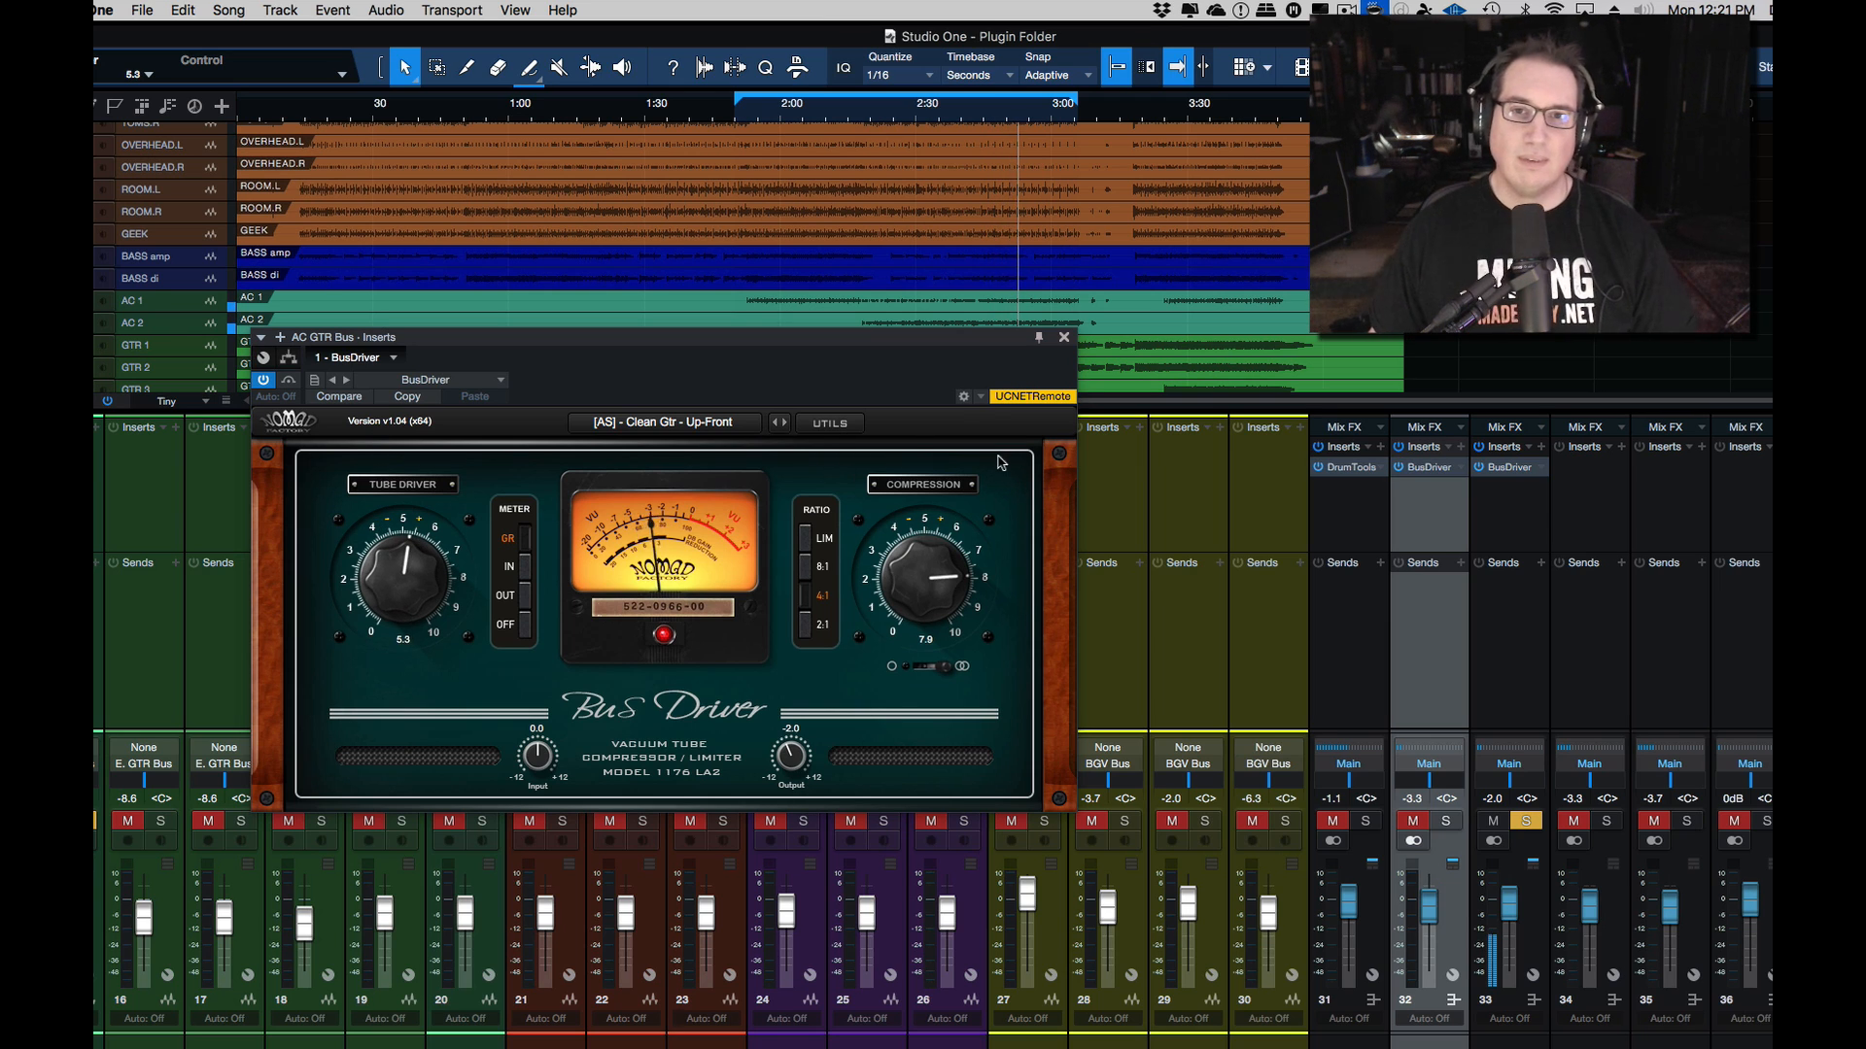
click(290, 382)
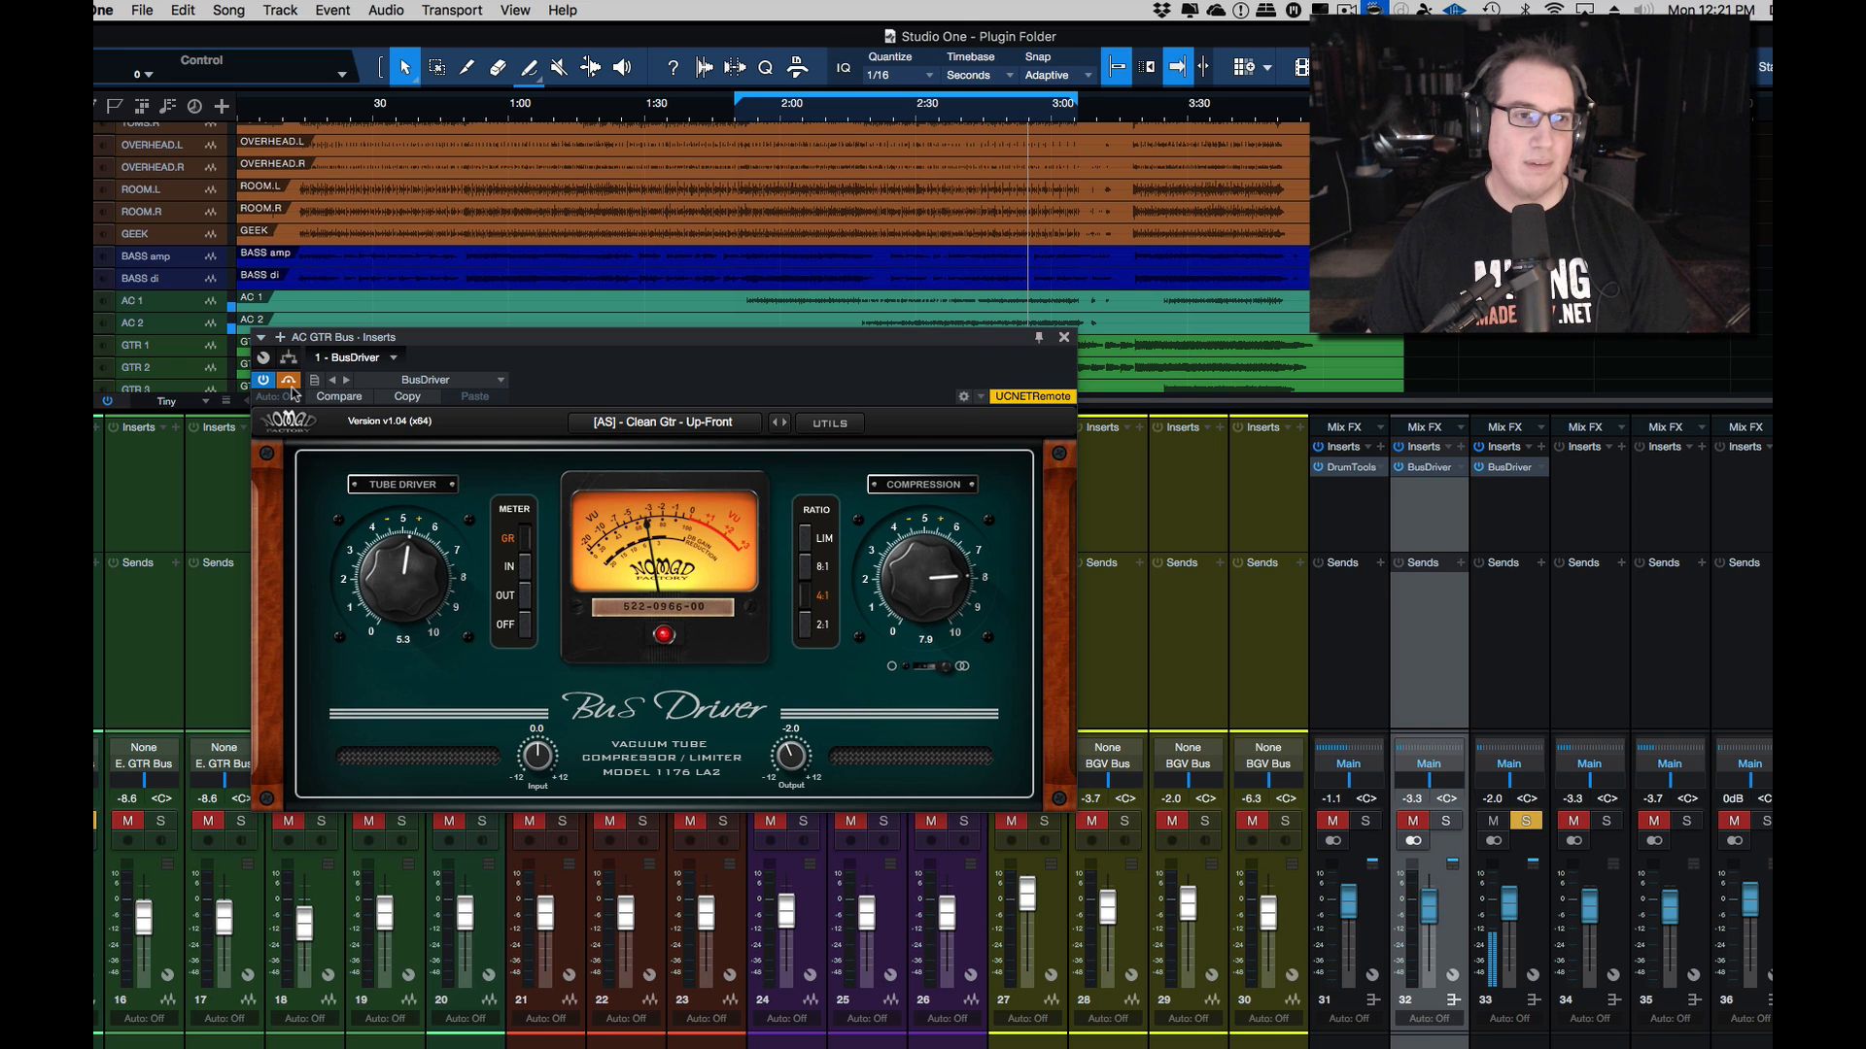
click(289, 381)
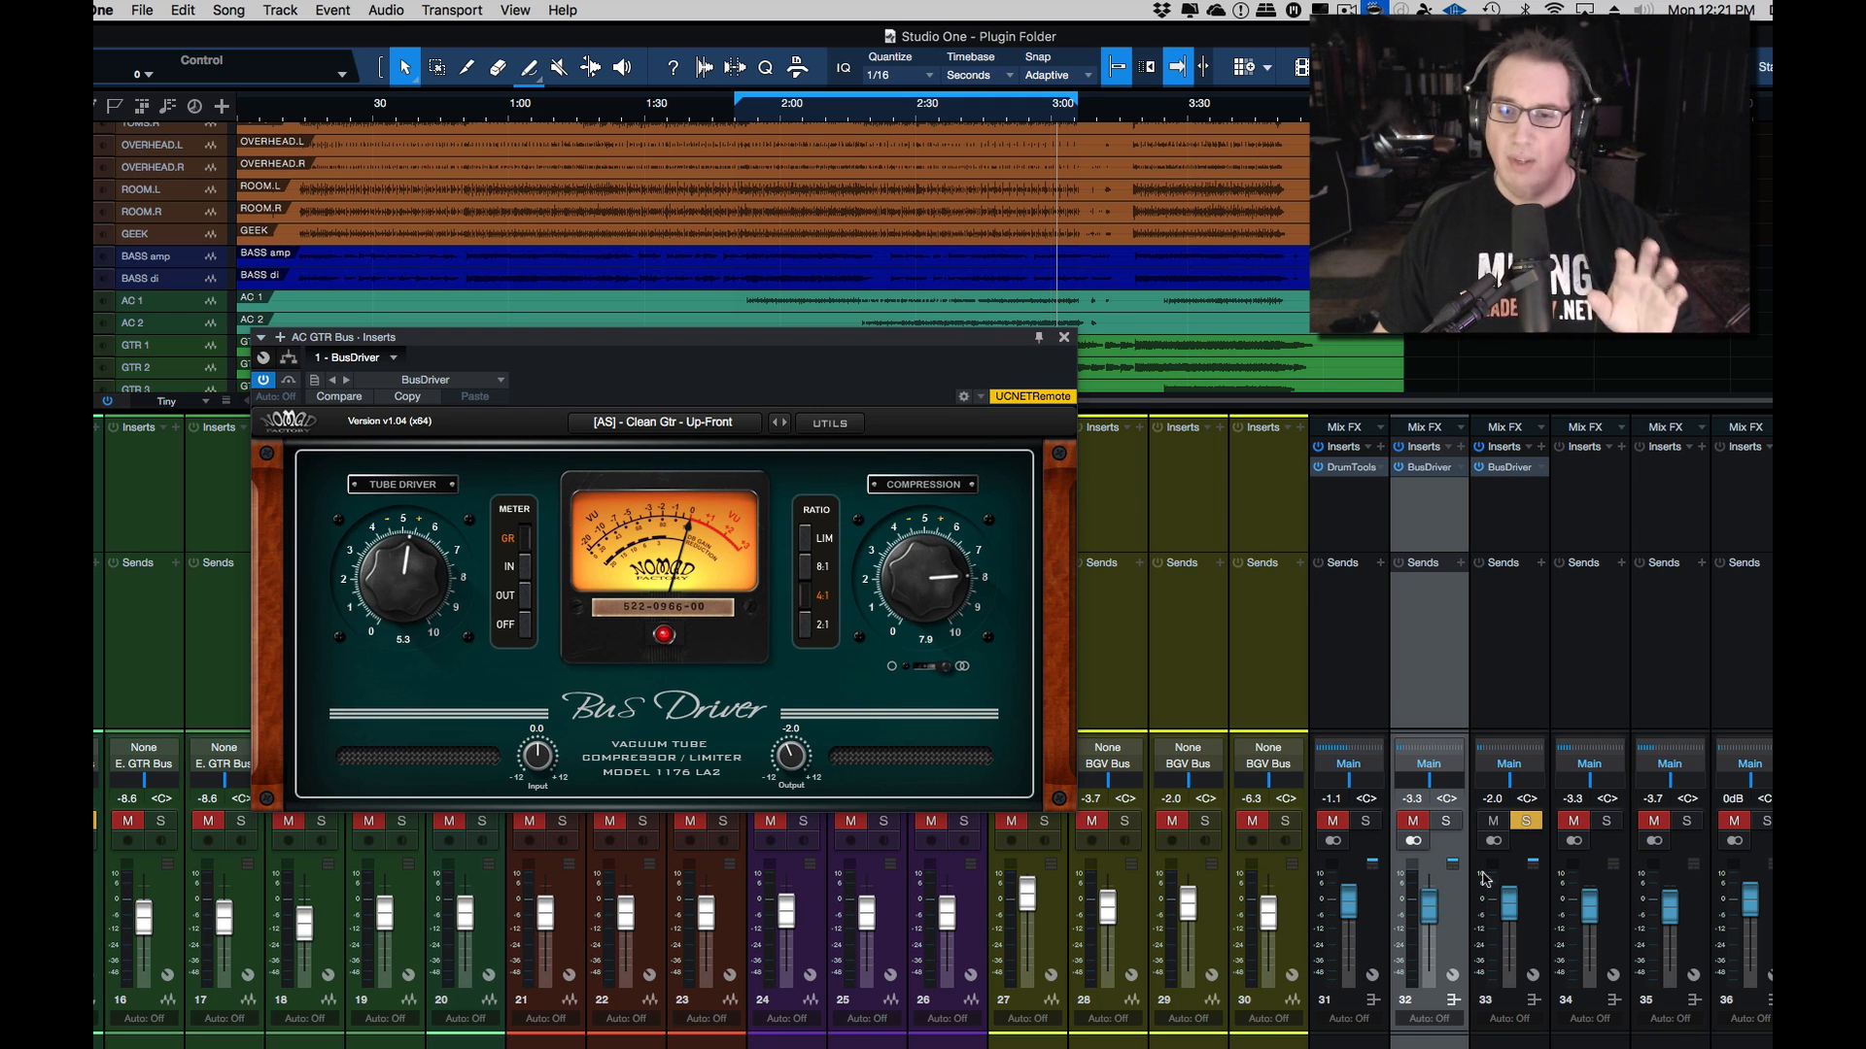
Step: Solo the bass and drum buses too, play from near the loop start, and lower the acoustic guitar bus to -4.6 dB
click(1446, 822)
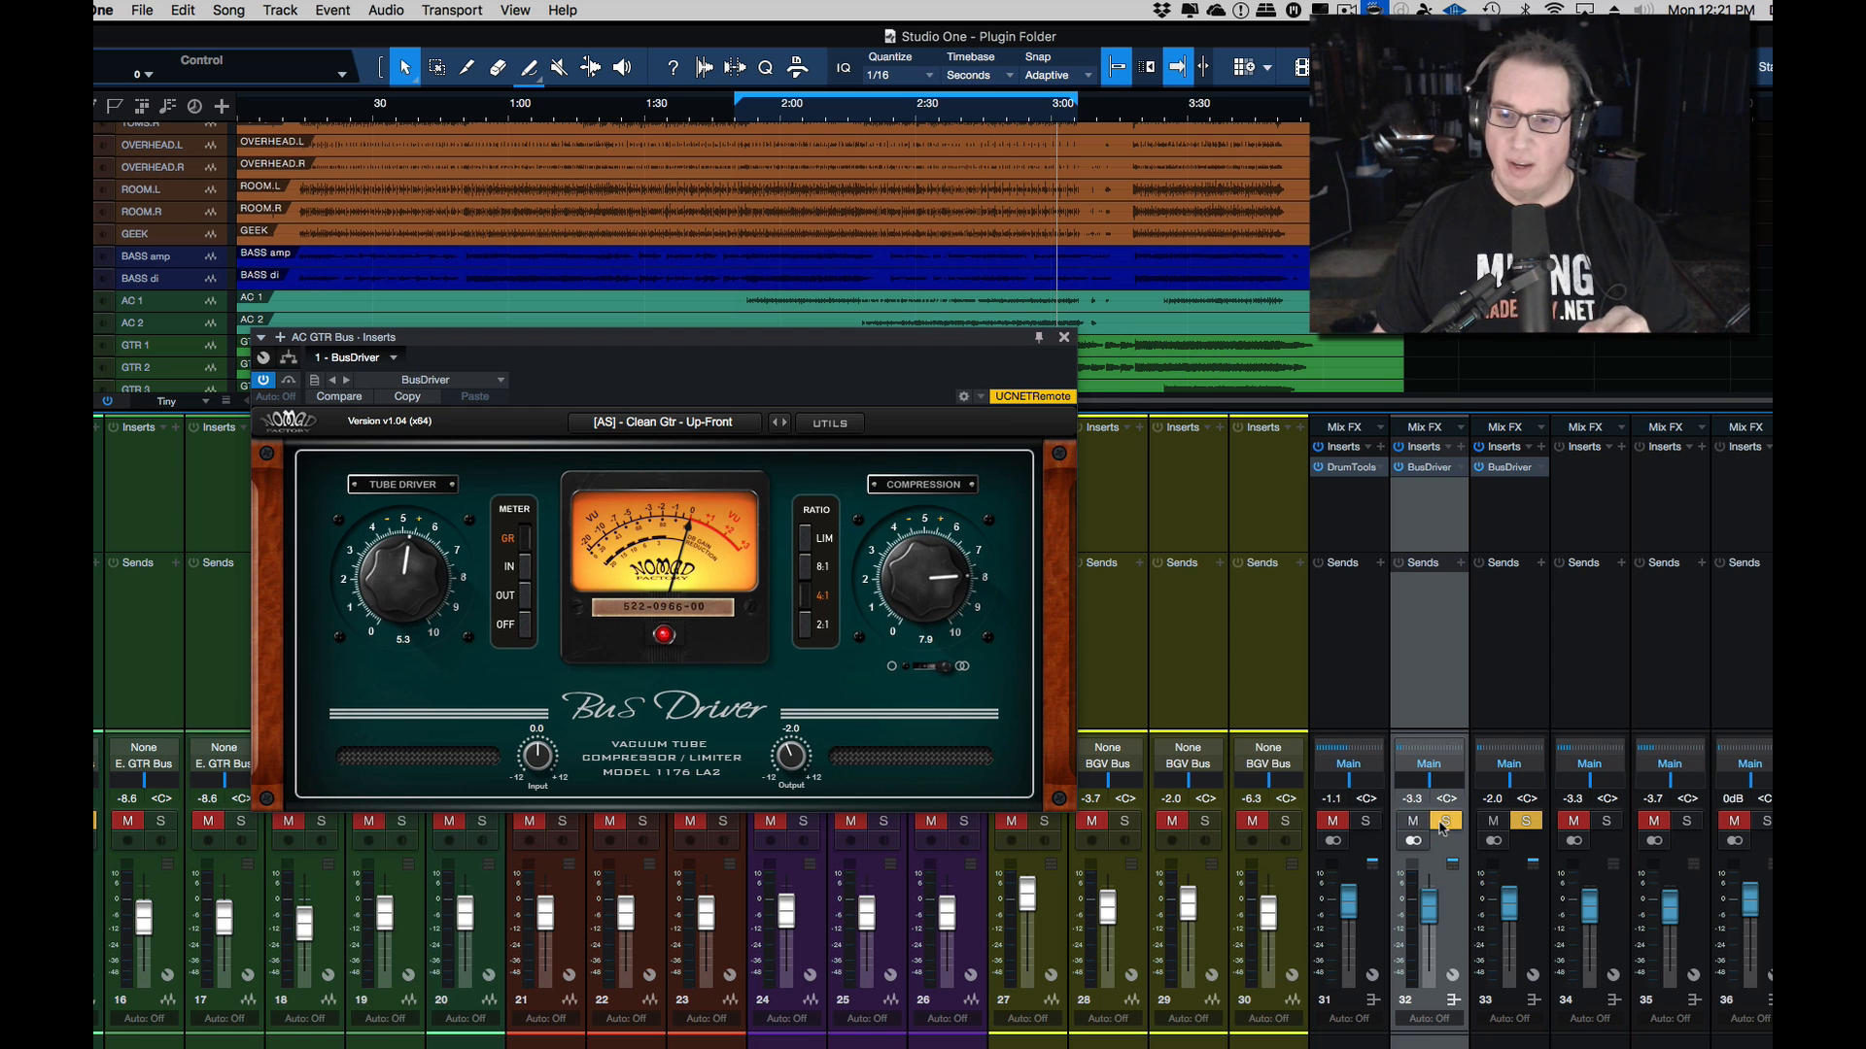
click(1366, 822)
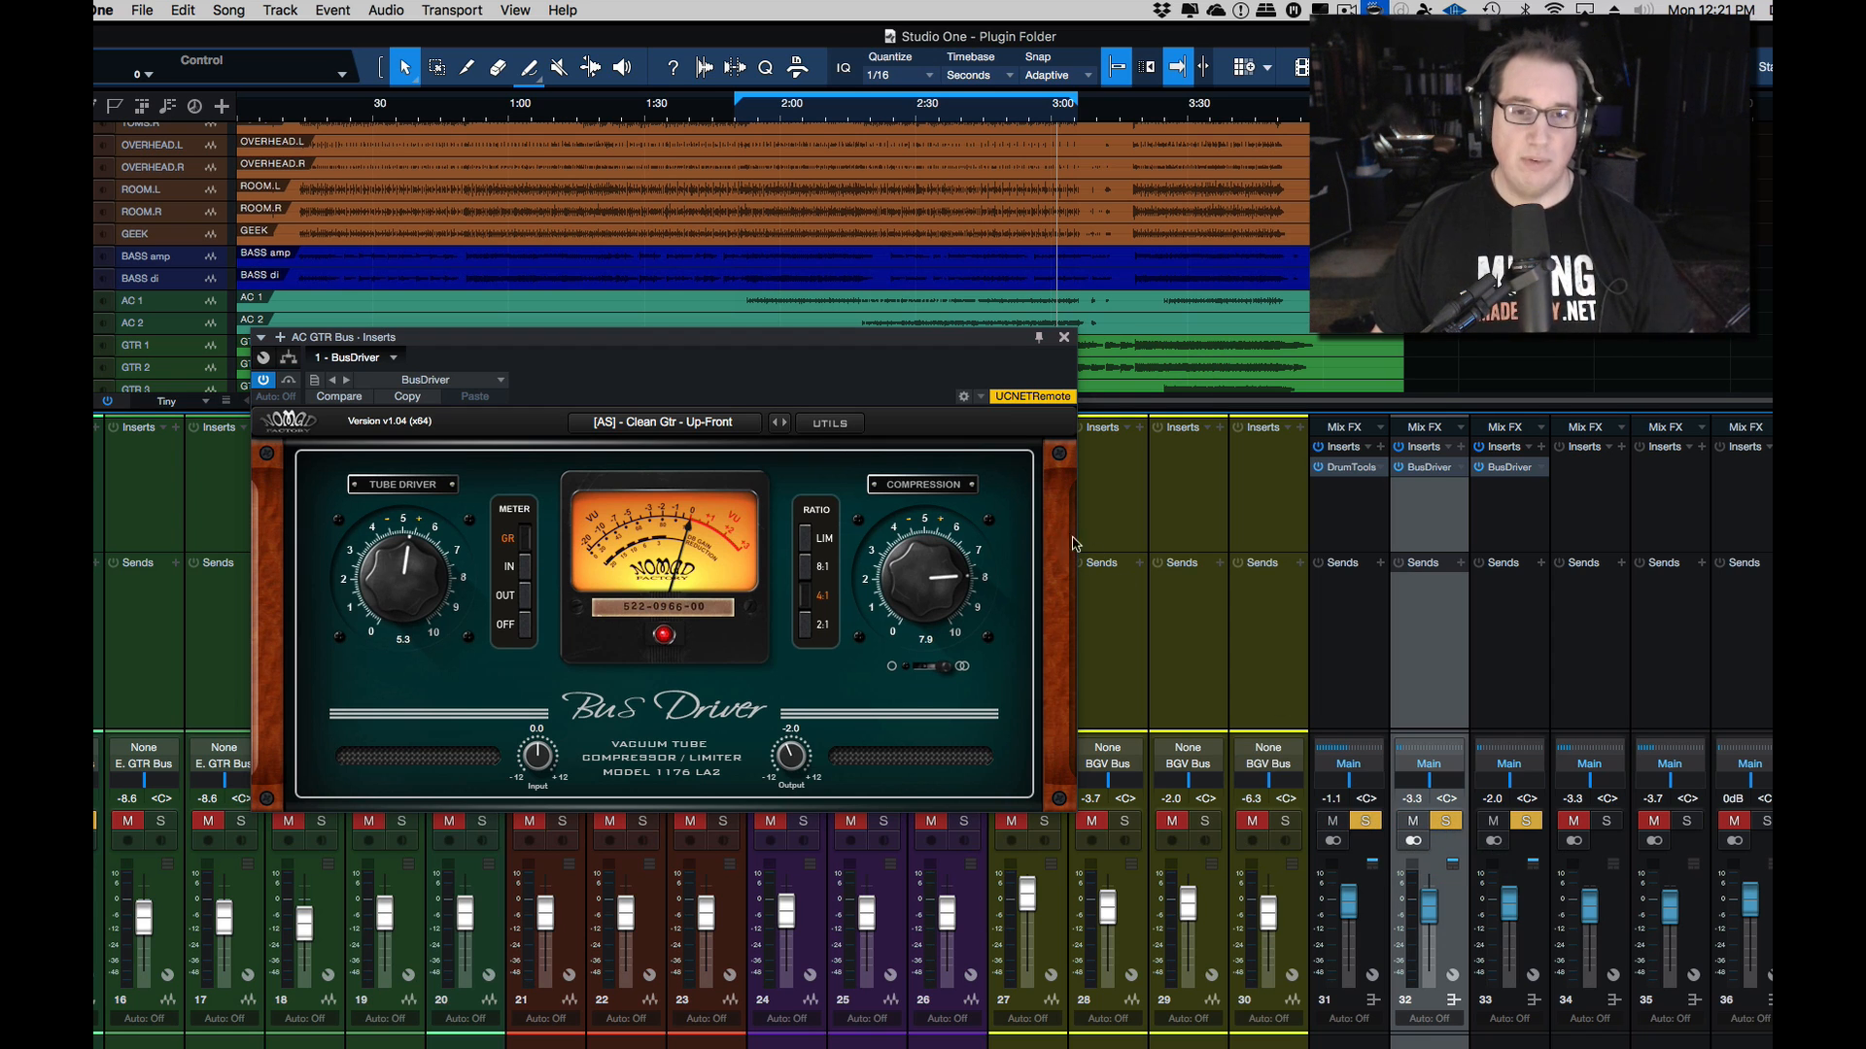
drag(752, 343, 753, 348)
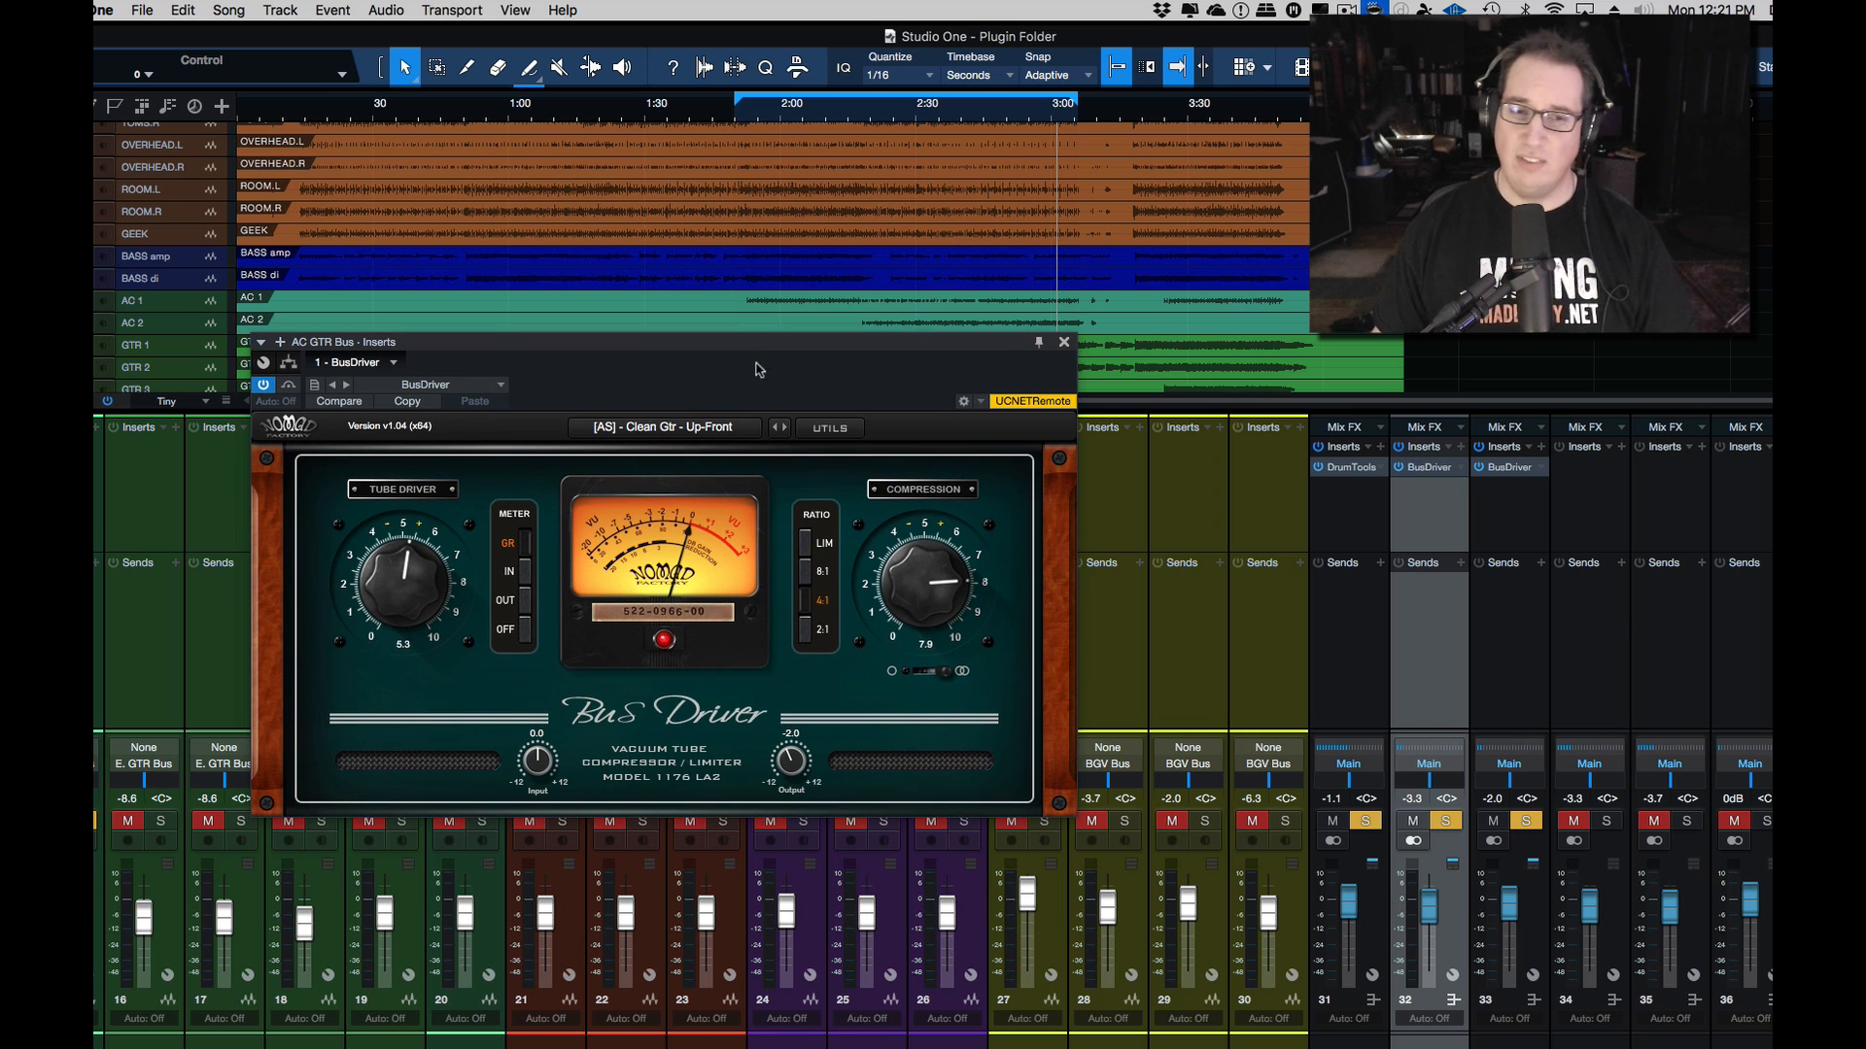
click(744, 115)
key(space)
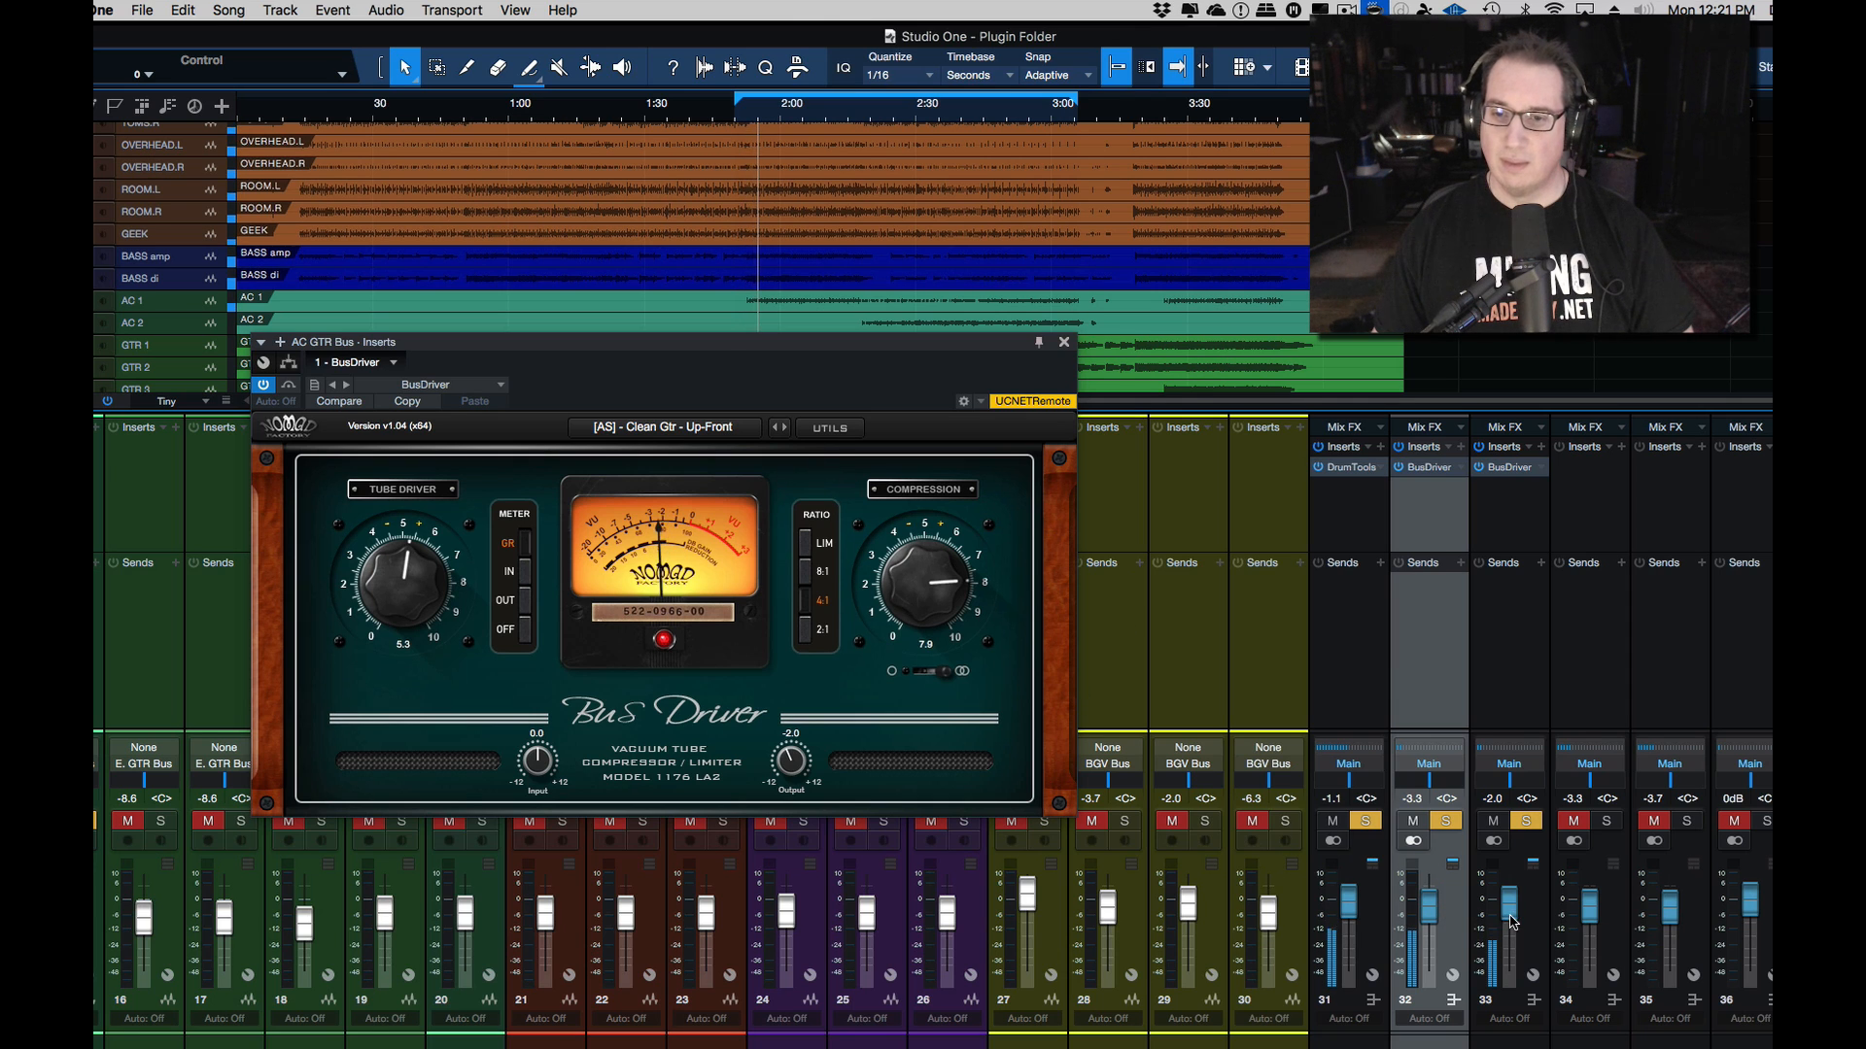
drag(1509, 919, 1509, 928)
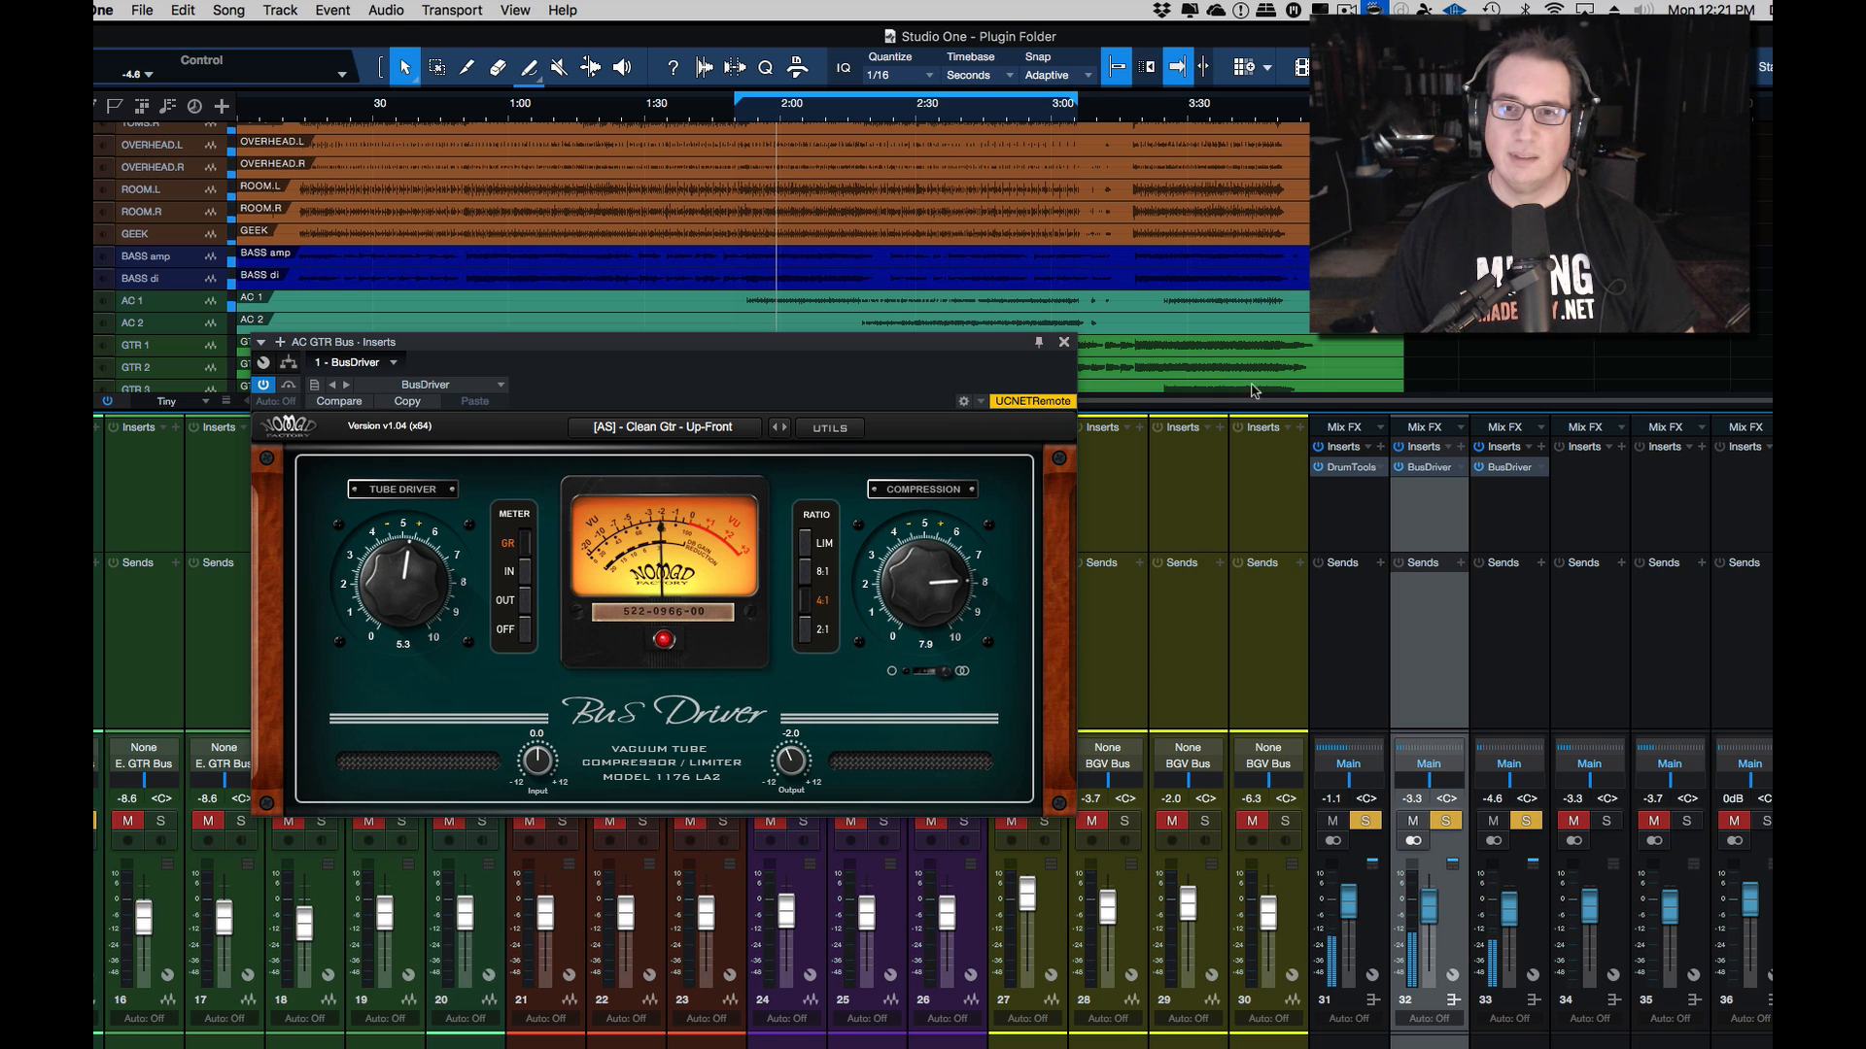
Step: Select the bass and acoustic guitar buses together, switch their BusDrivers off and on to compare, leave them off, and close the plug-in window
shift+click(1506, 1045)
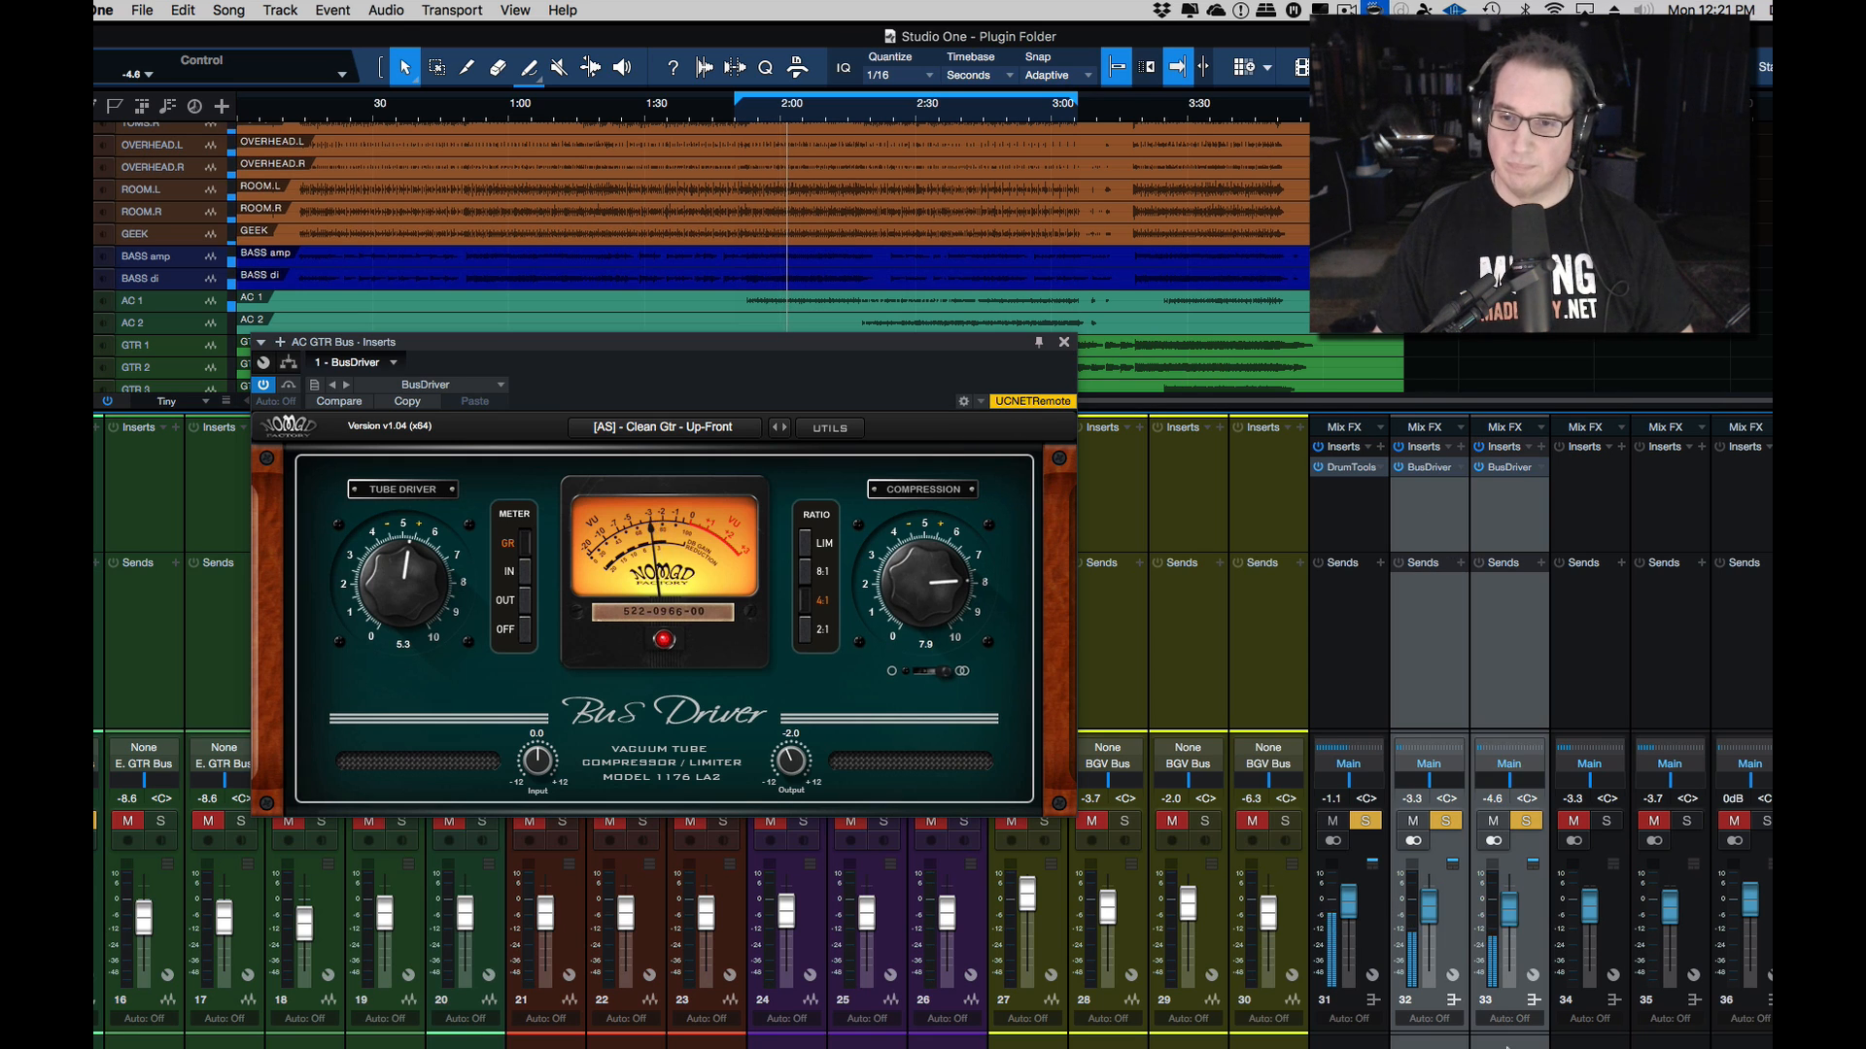
click(1399, 469)
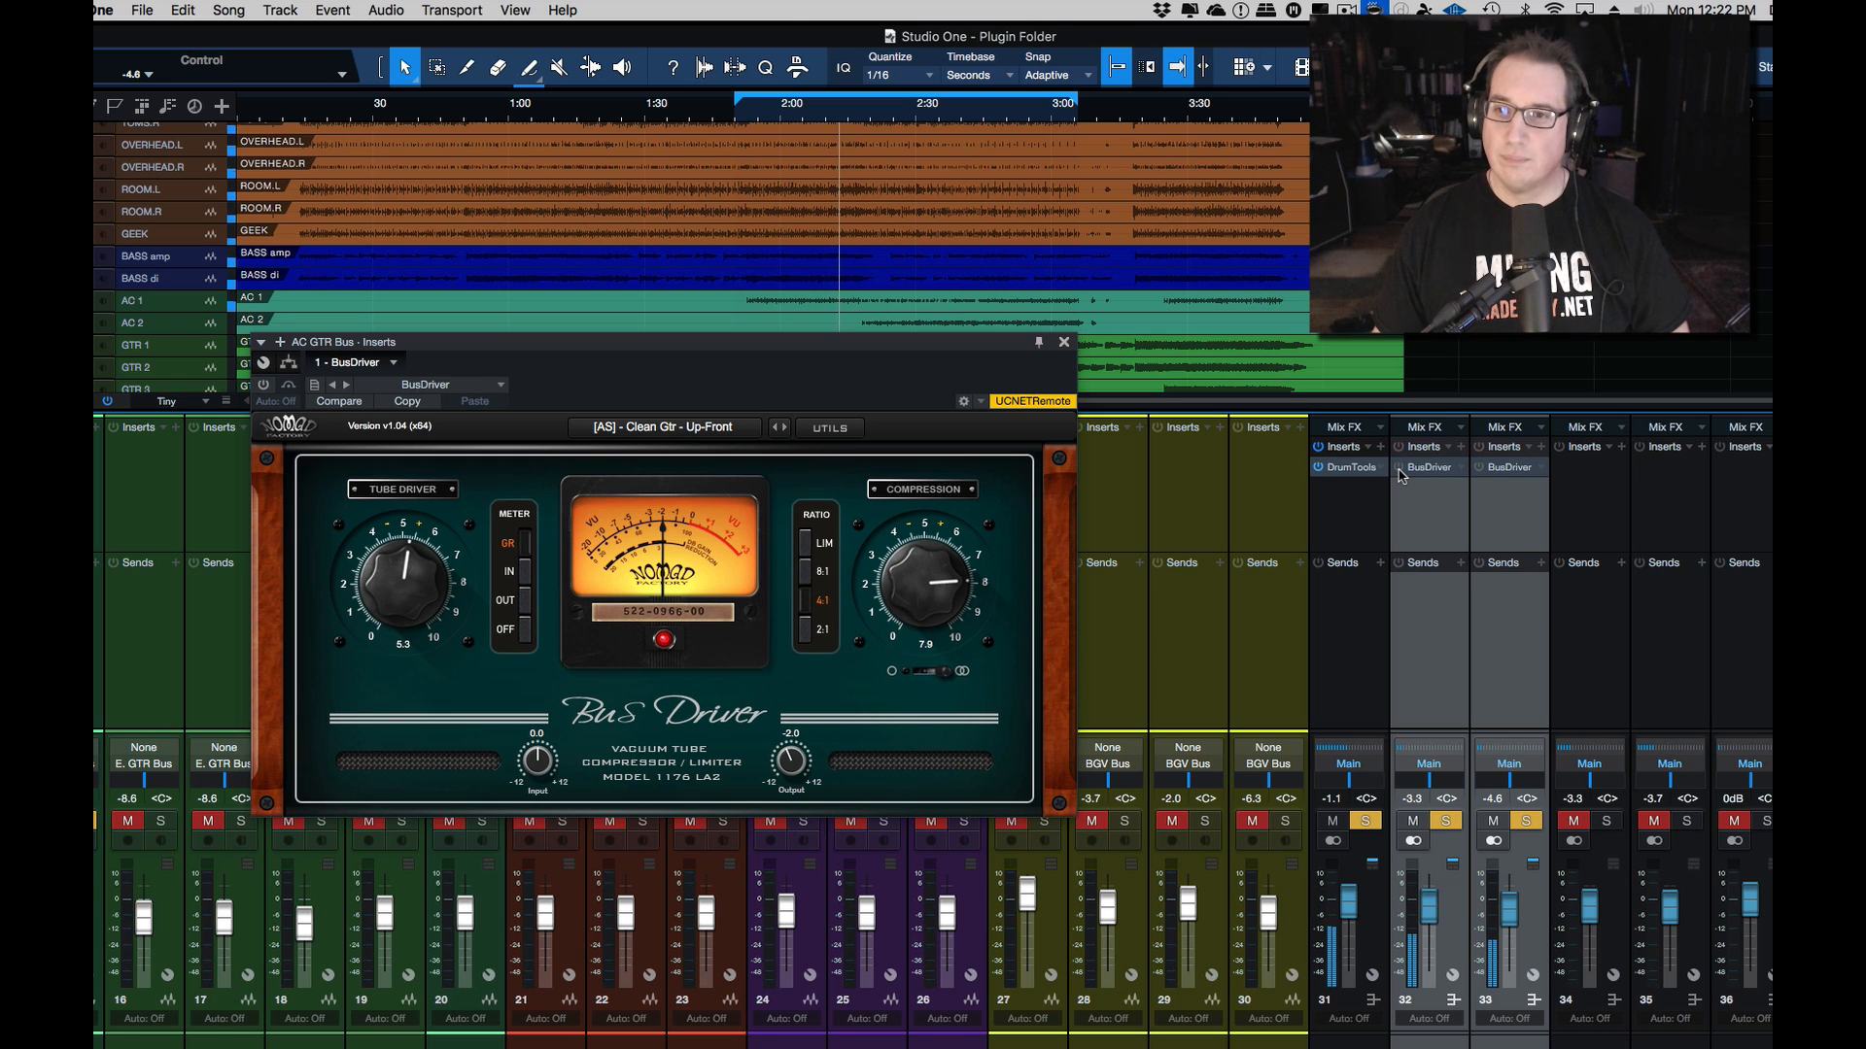
click(1399, 469)
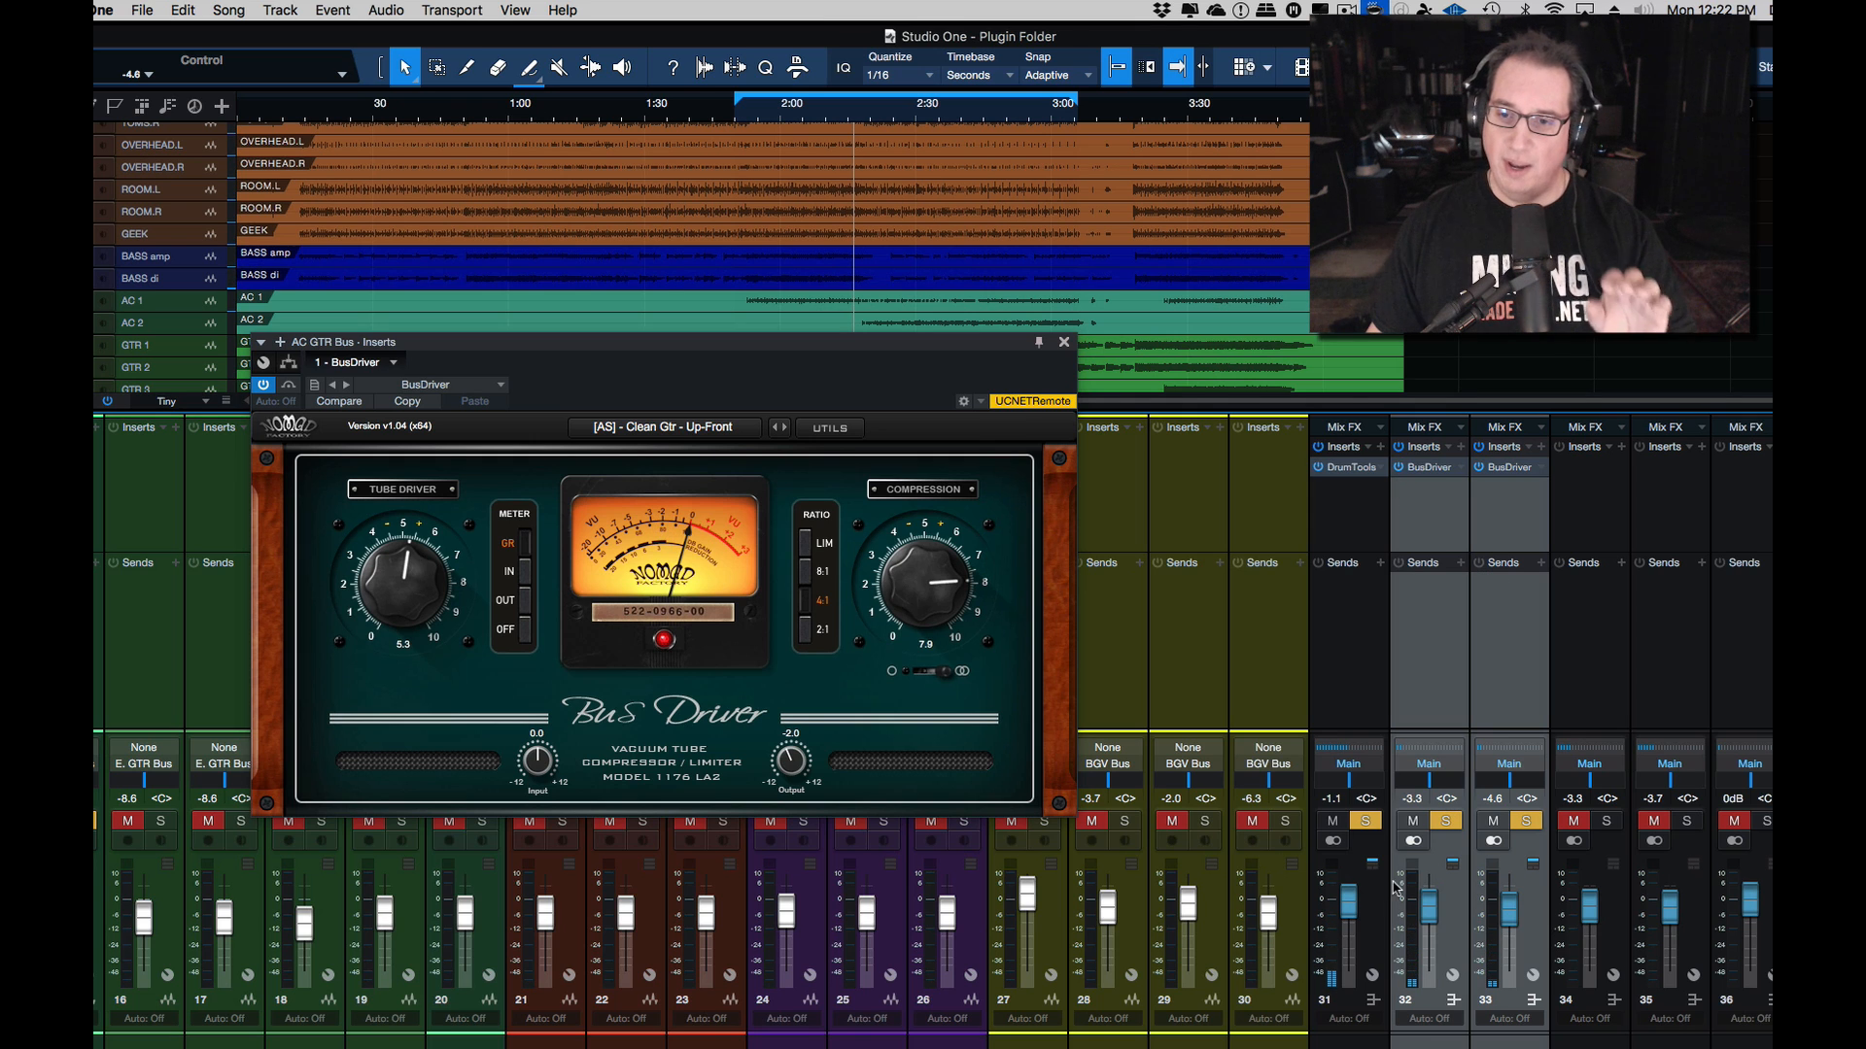
click(1399, 473)
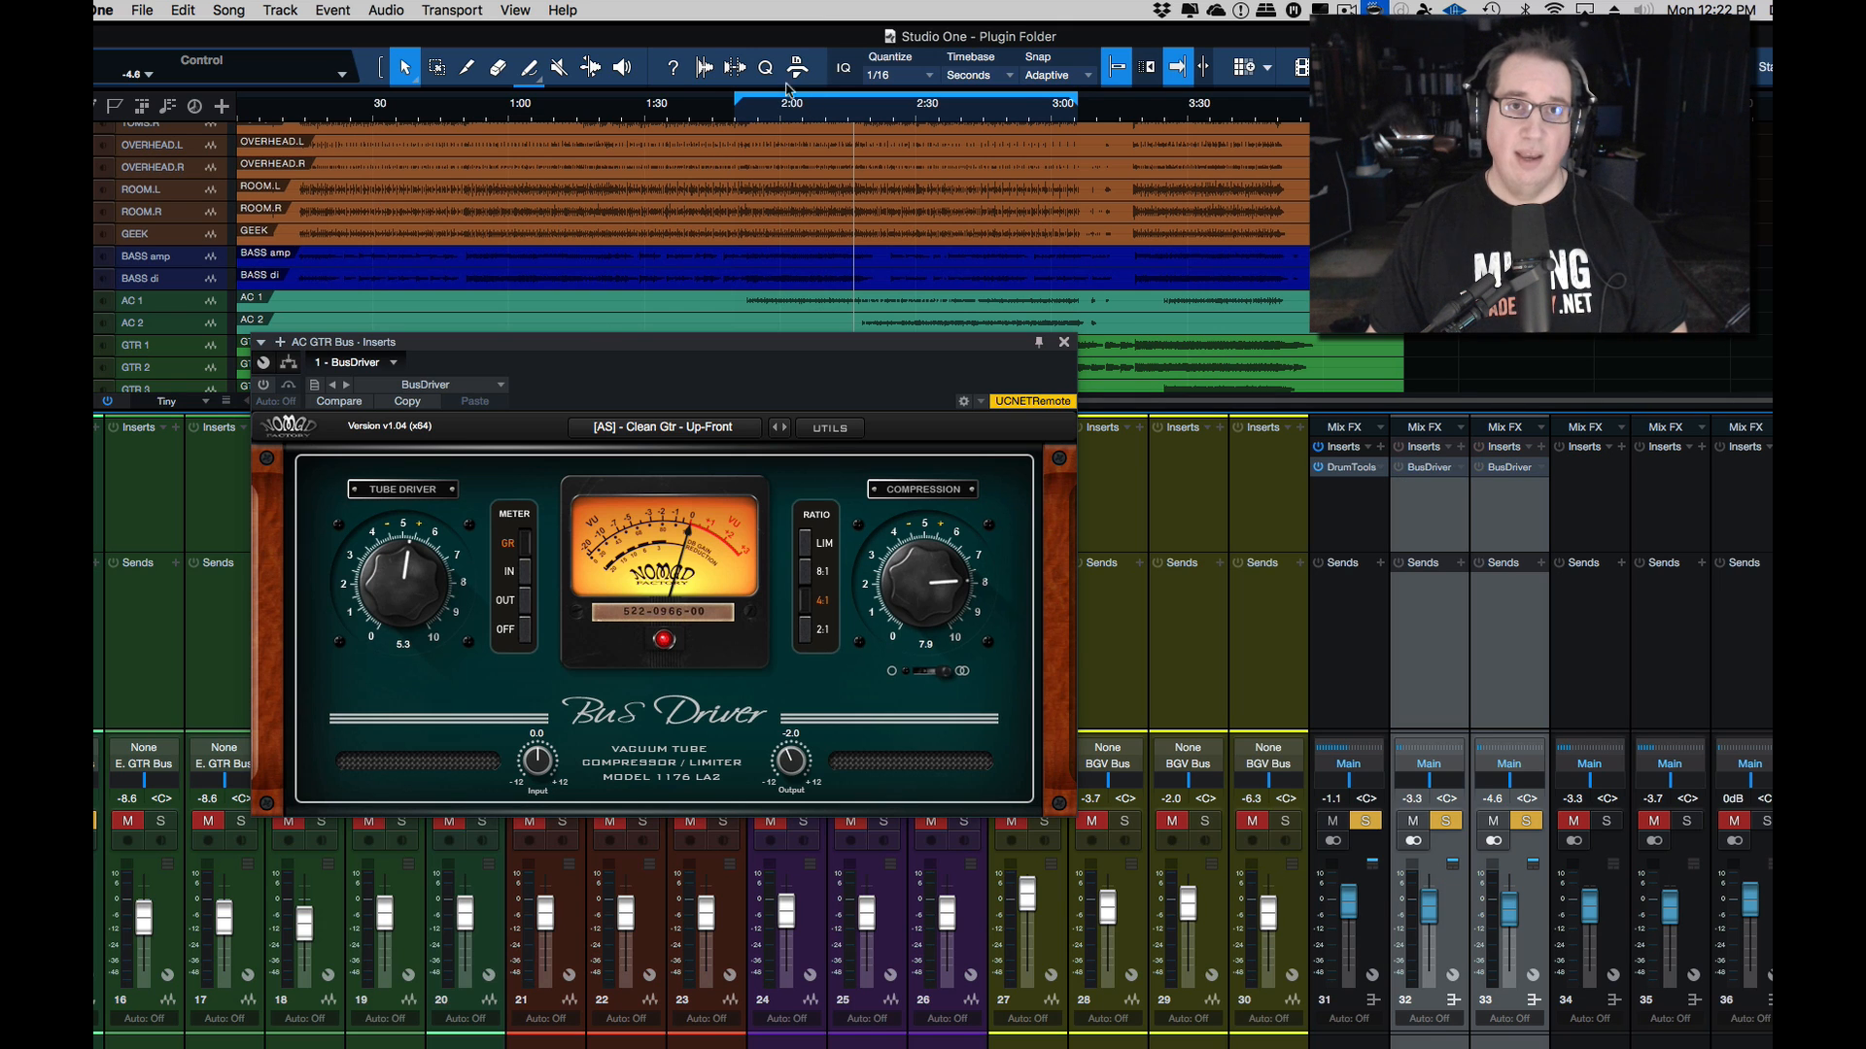
click(745, 121)
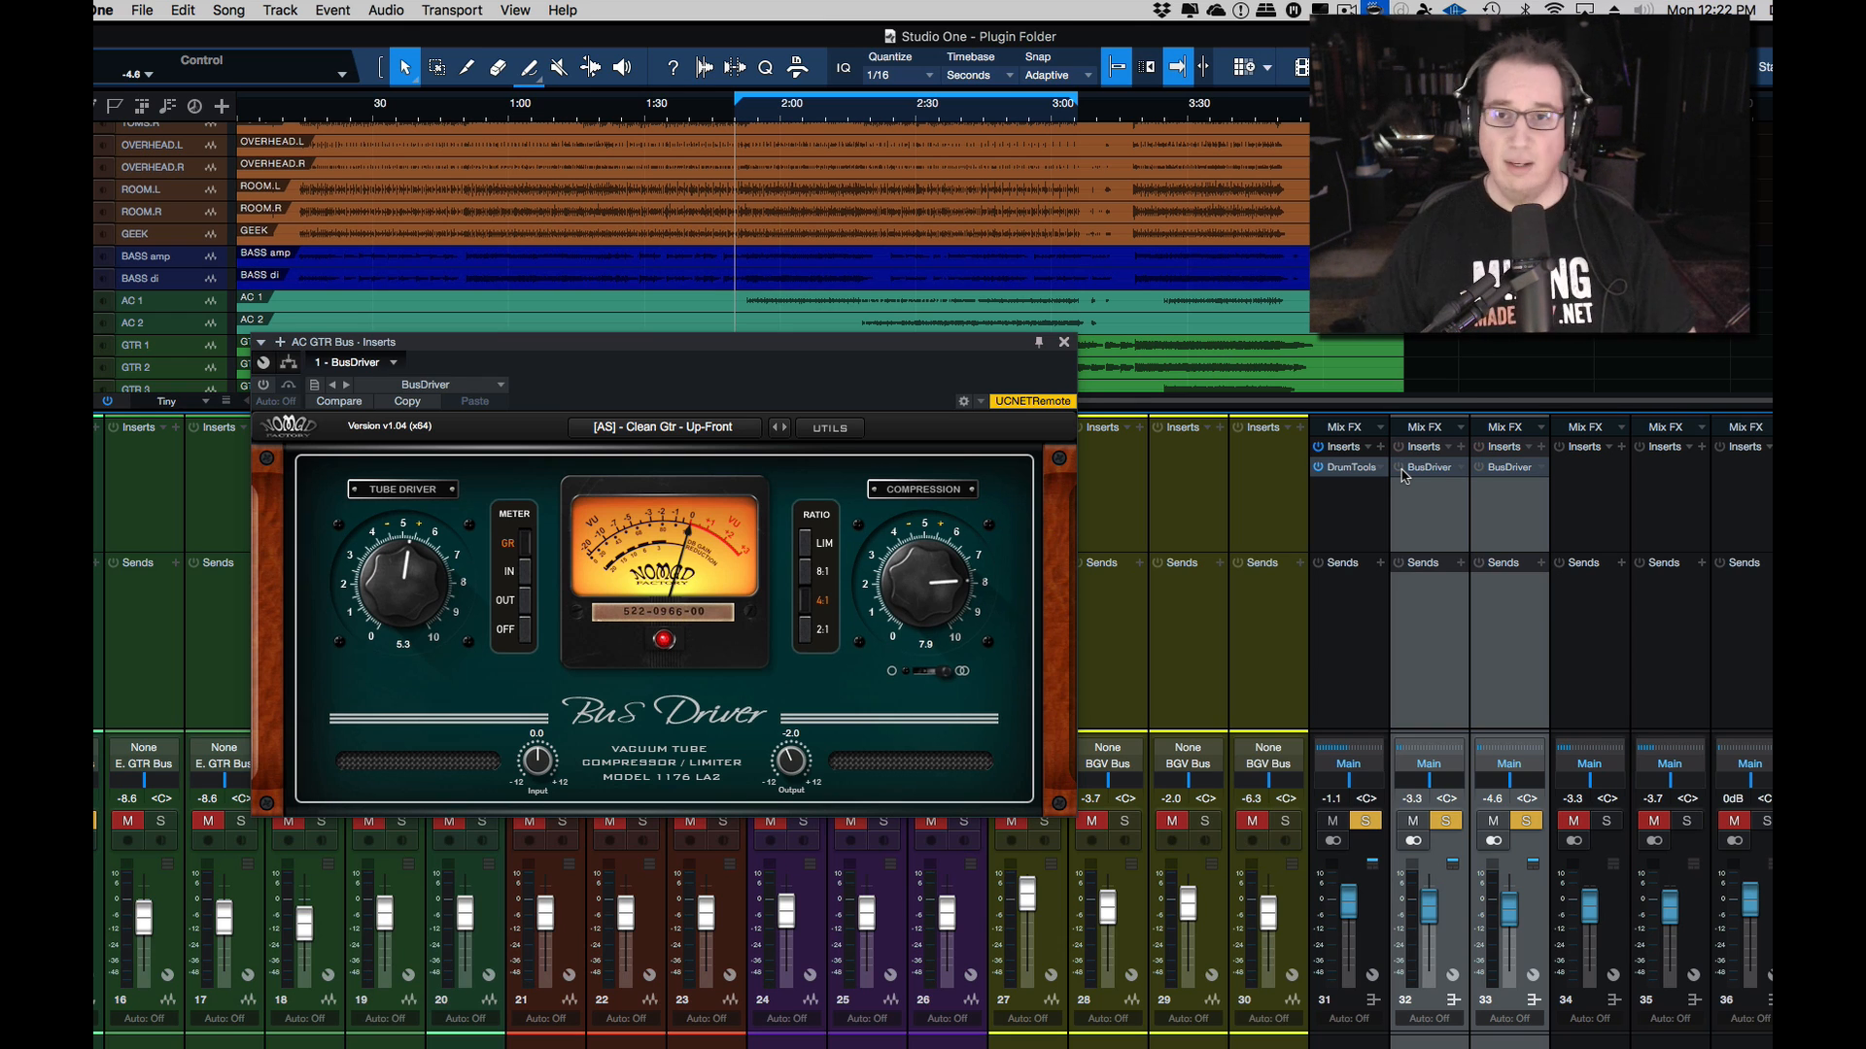
click(1063, 342)
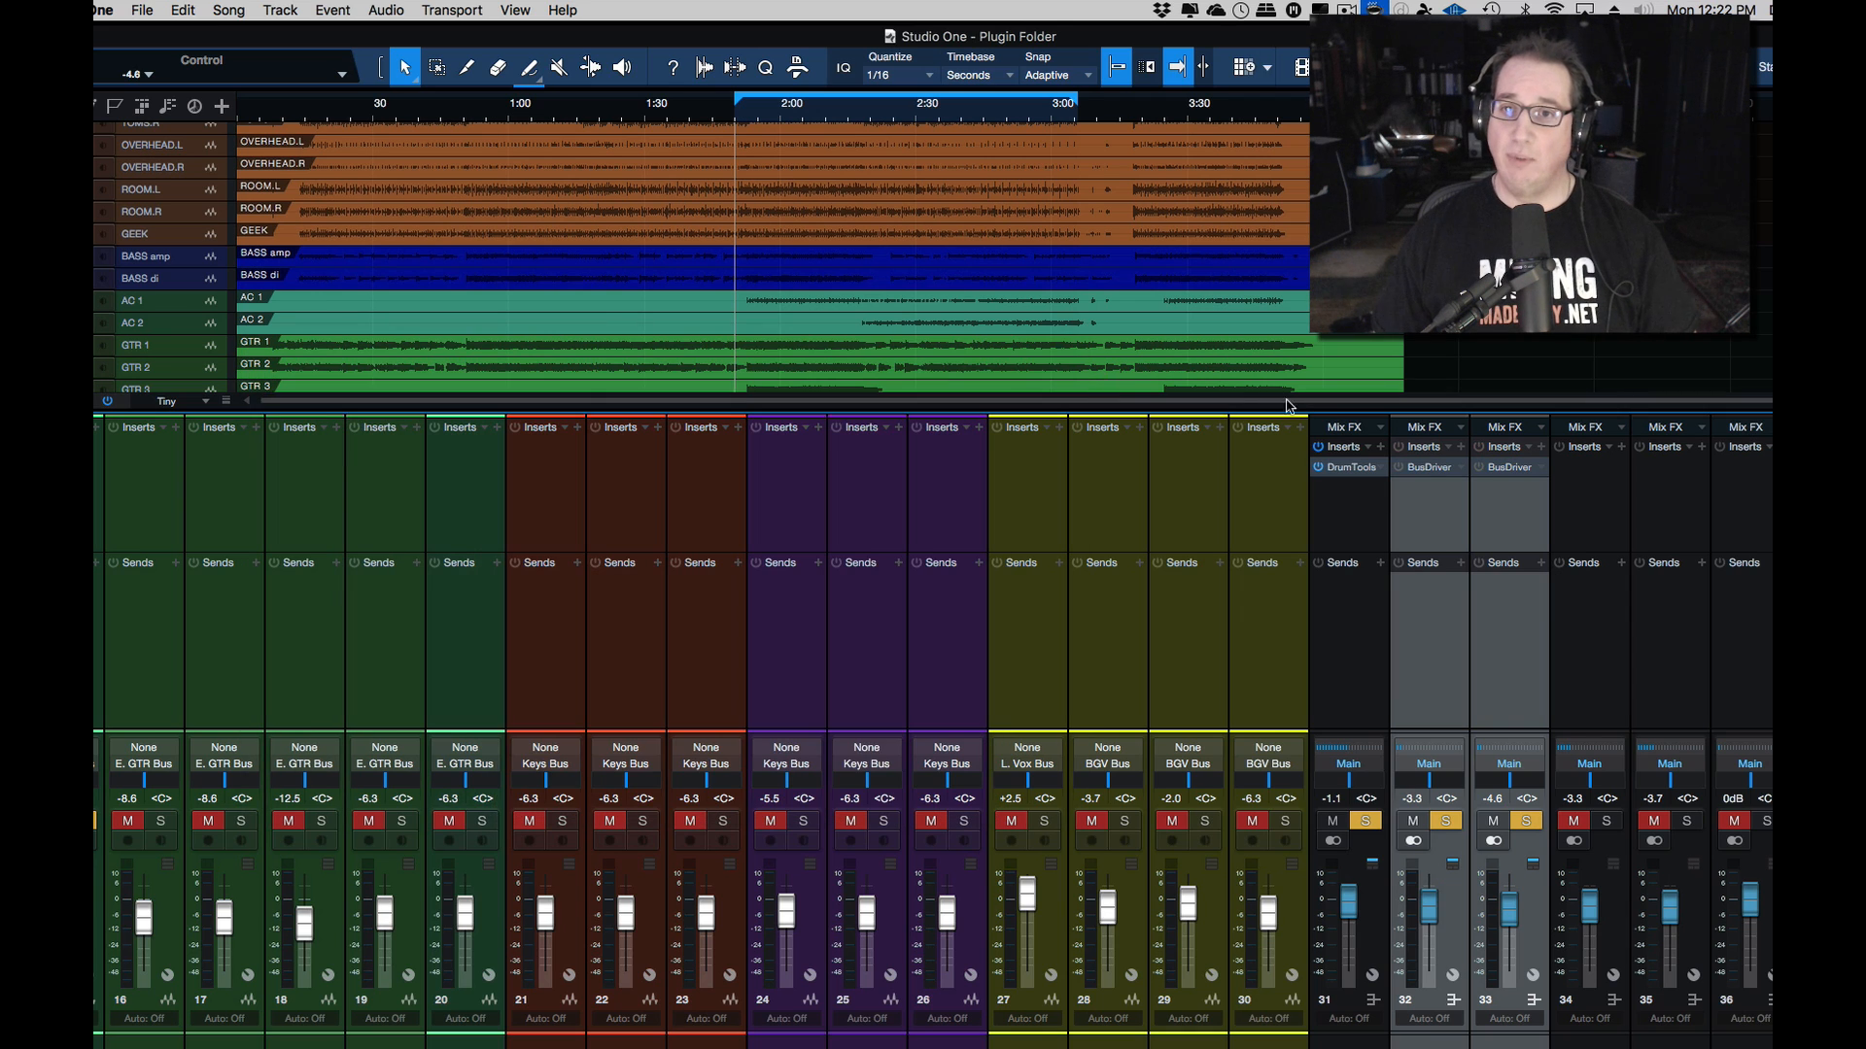
Step: Deactivate DrumTools on the drum bus and copy the bass bus's BusDriver onto it
click(1361, 471)
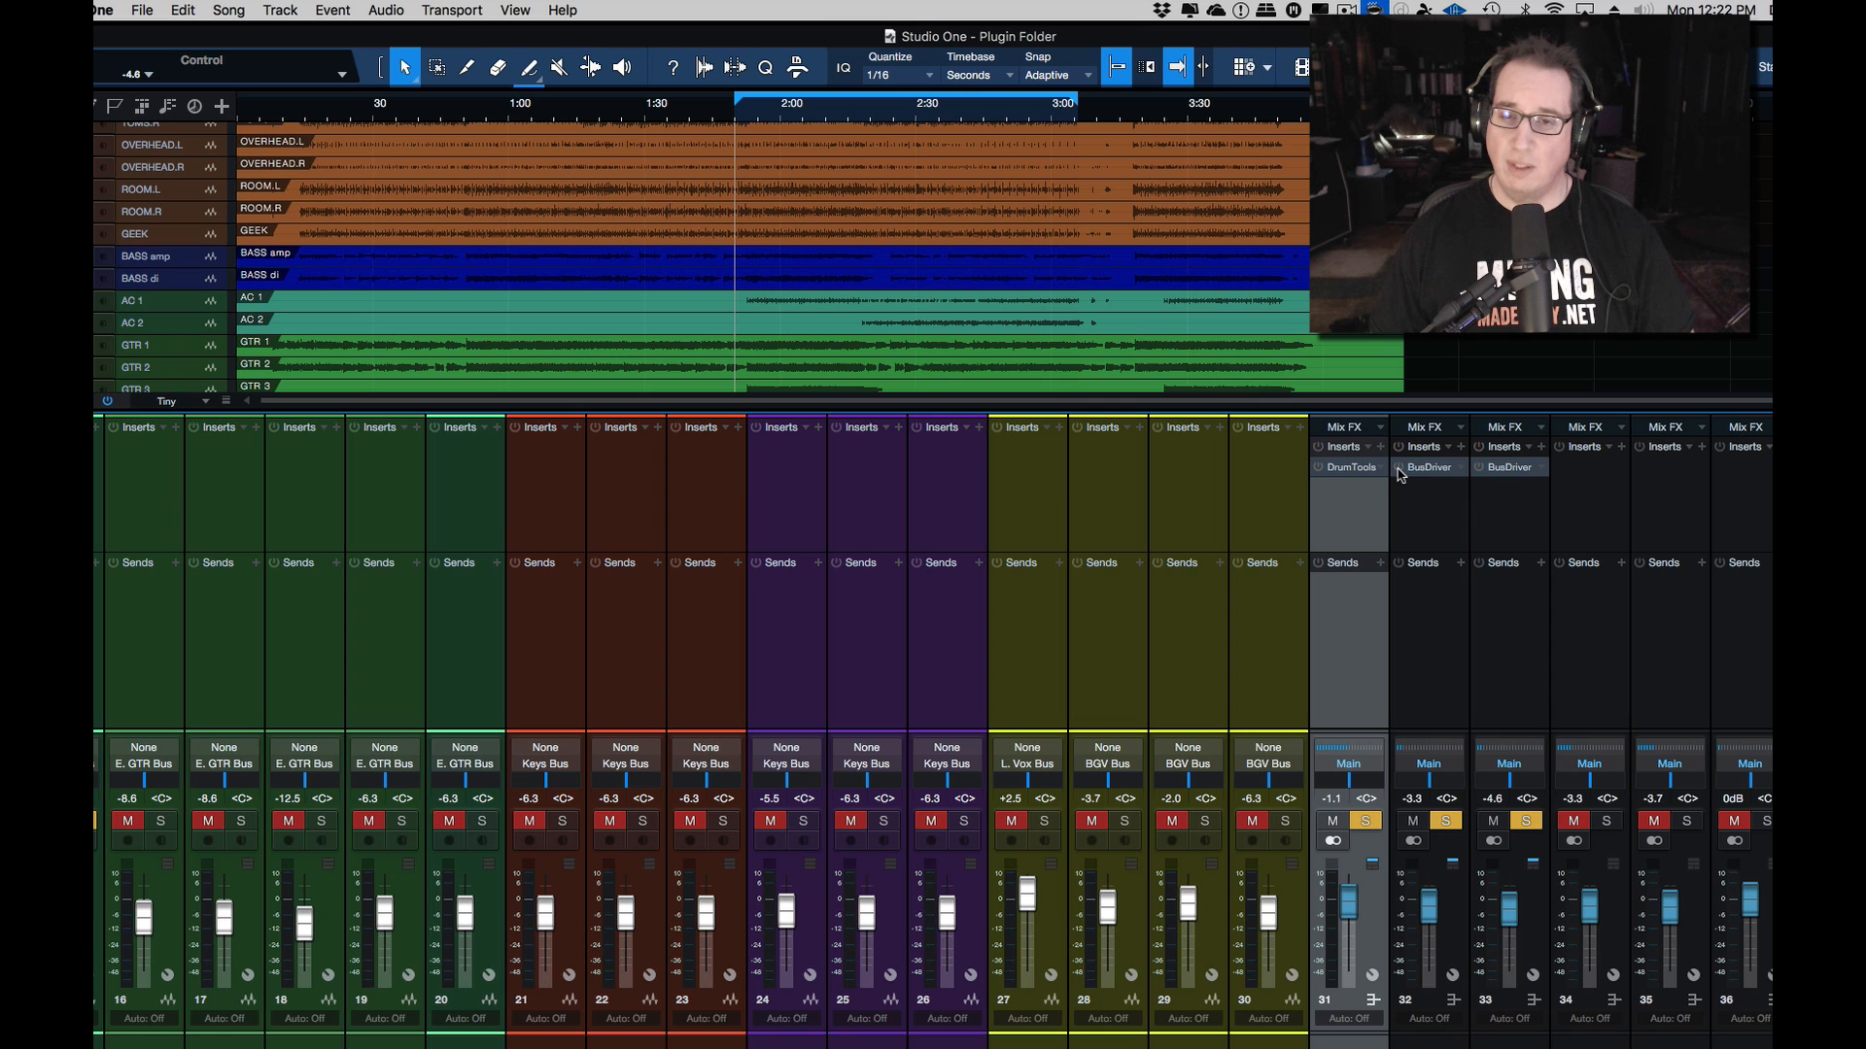
drag(1426, 475, 1355, 489)
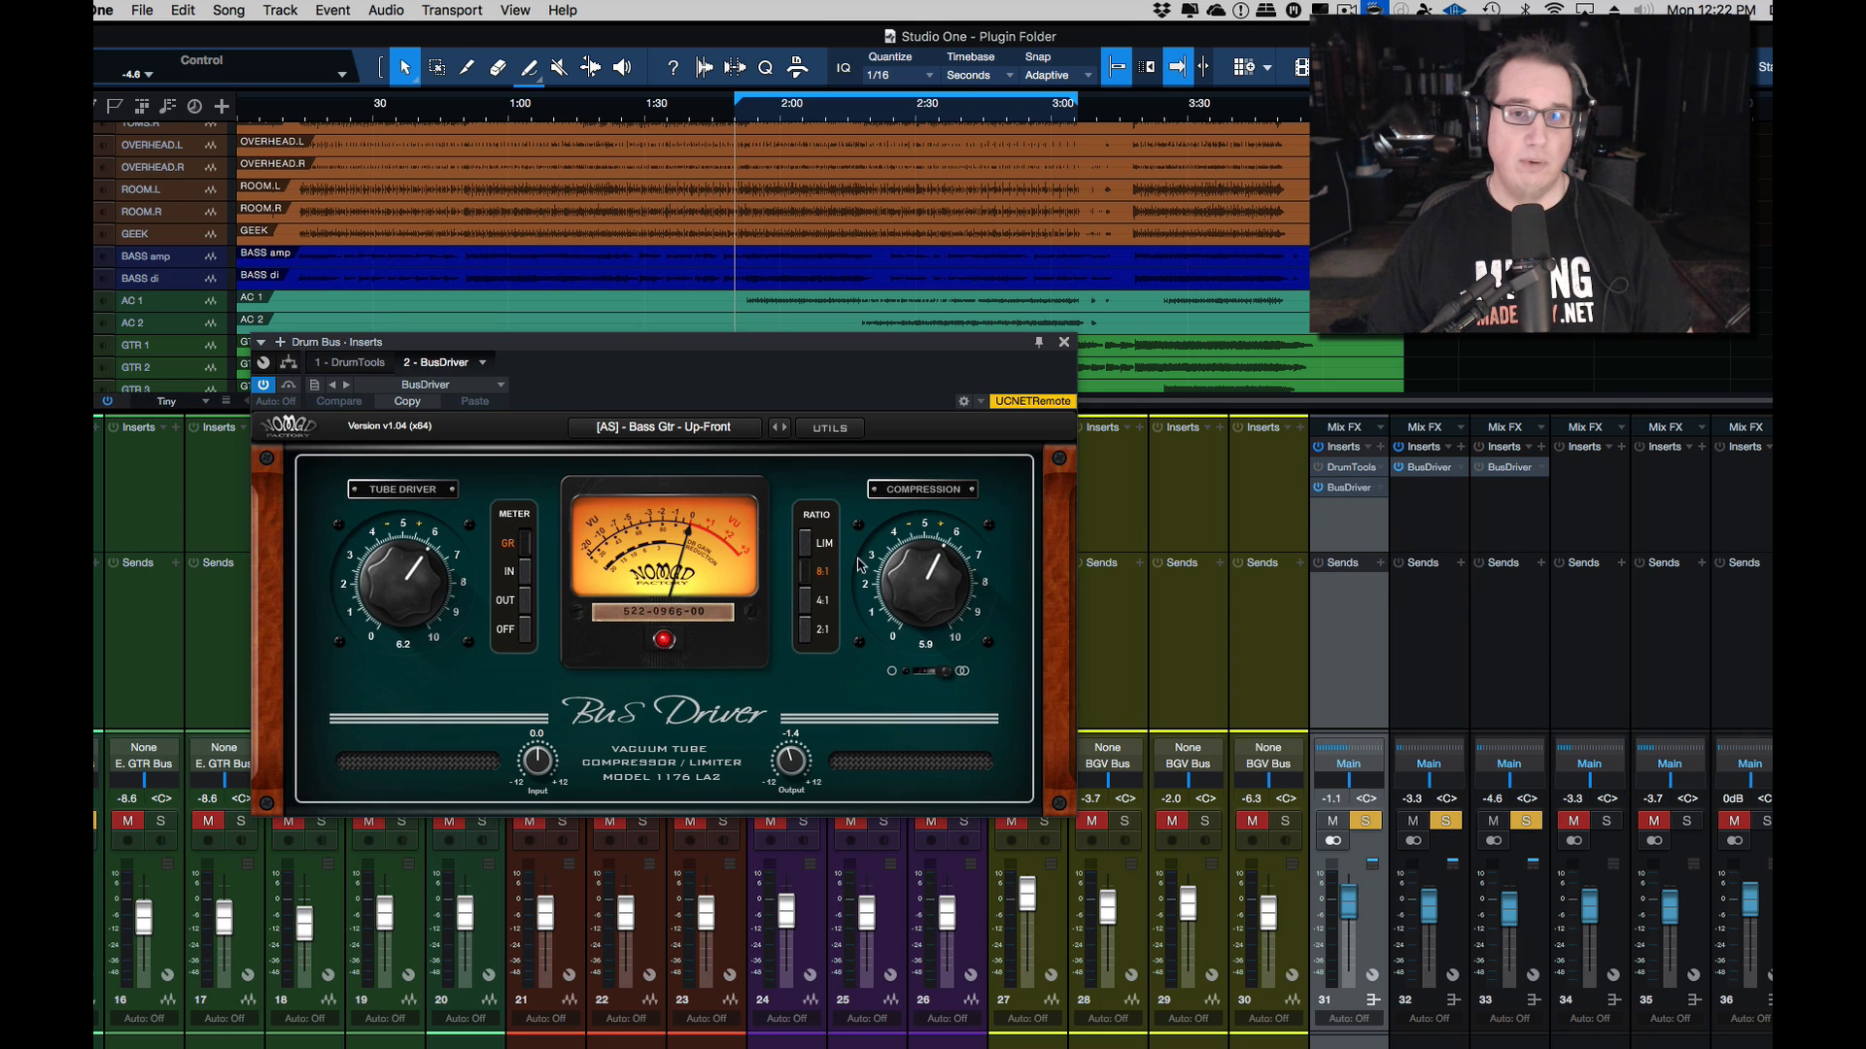
Step: Load the [AS] - Drum Bus 1 preset in the drum bus BusDriver and set its ratio to 4:1
click(648, 438)
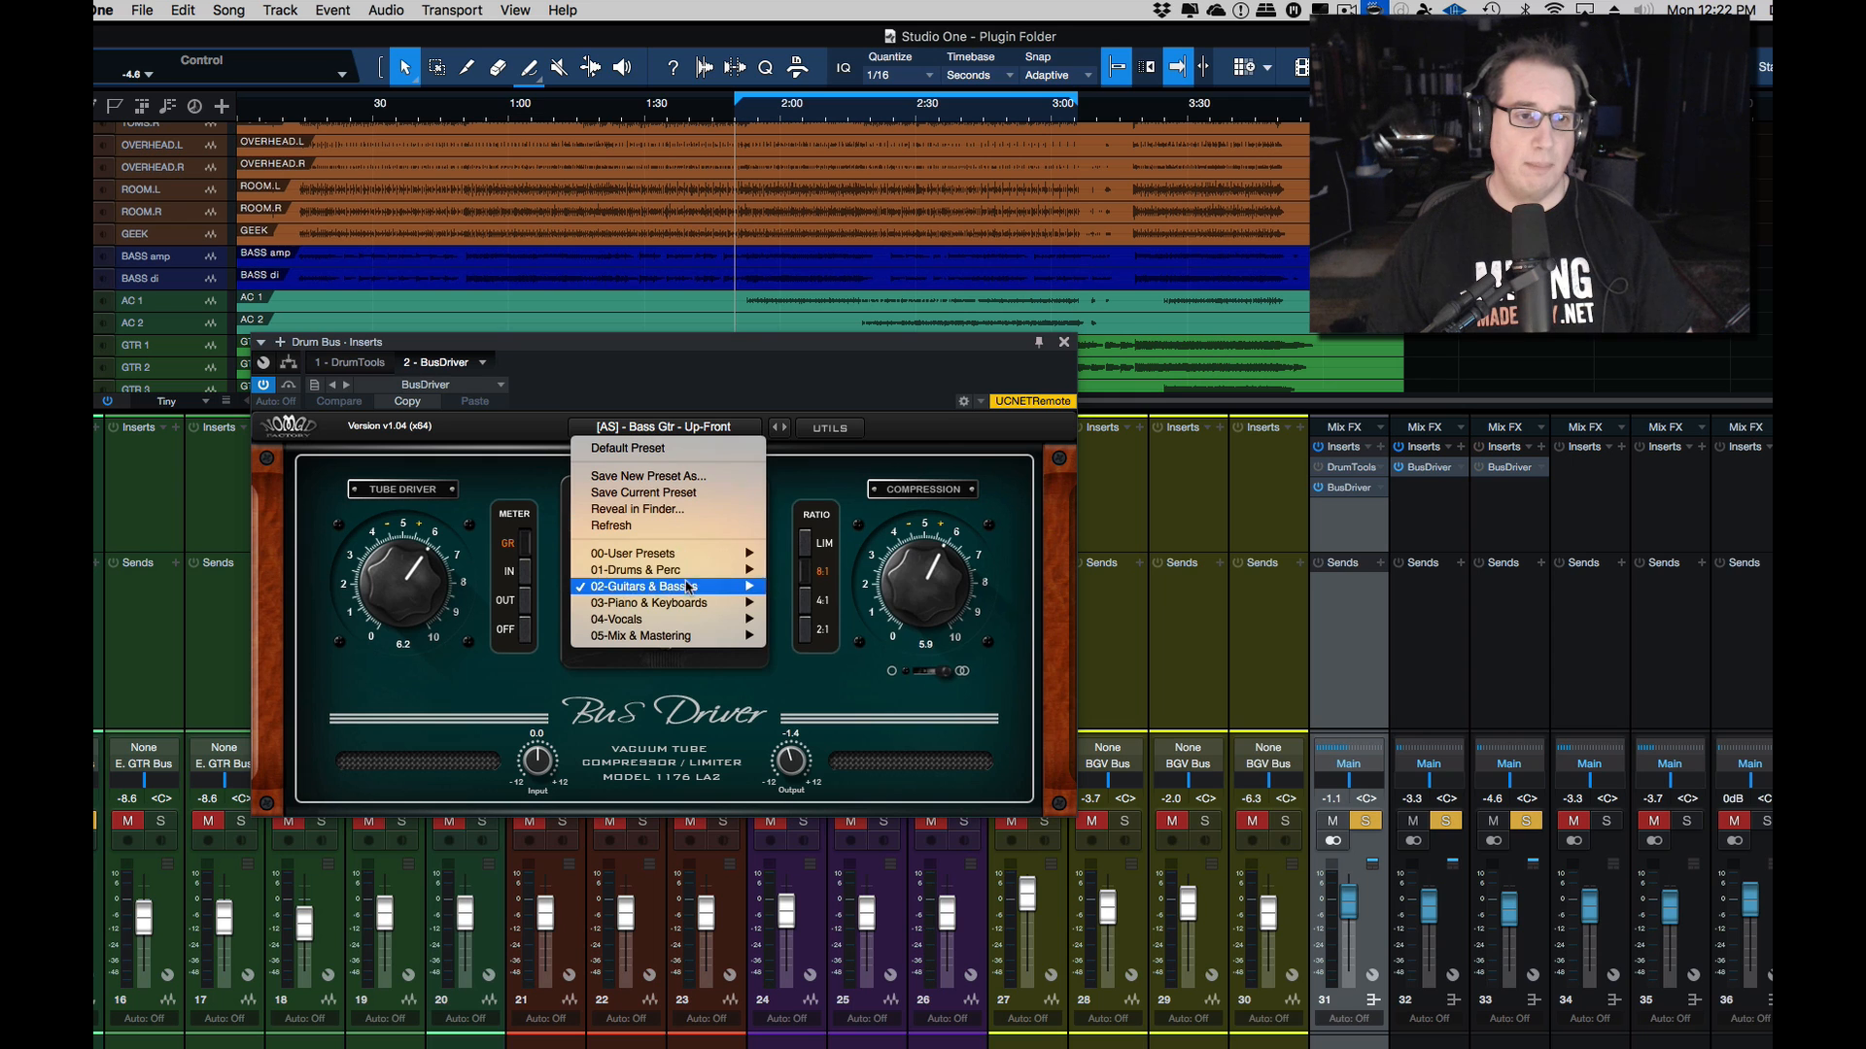
mouse_move(691, 574)
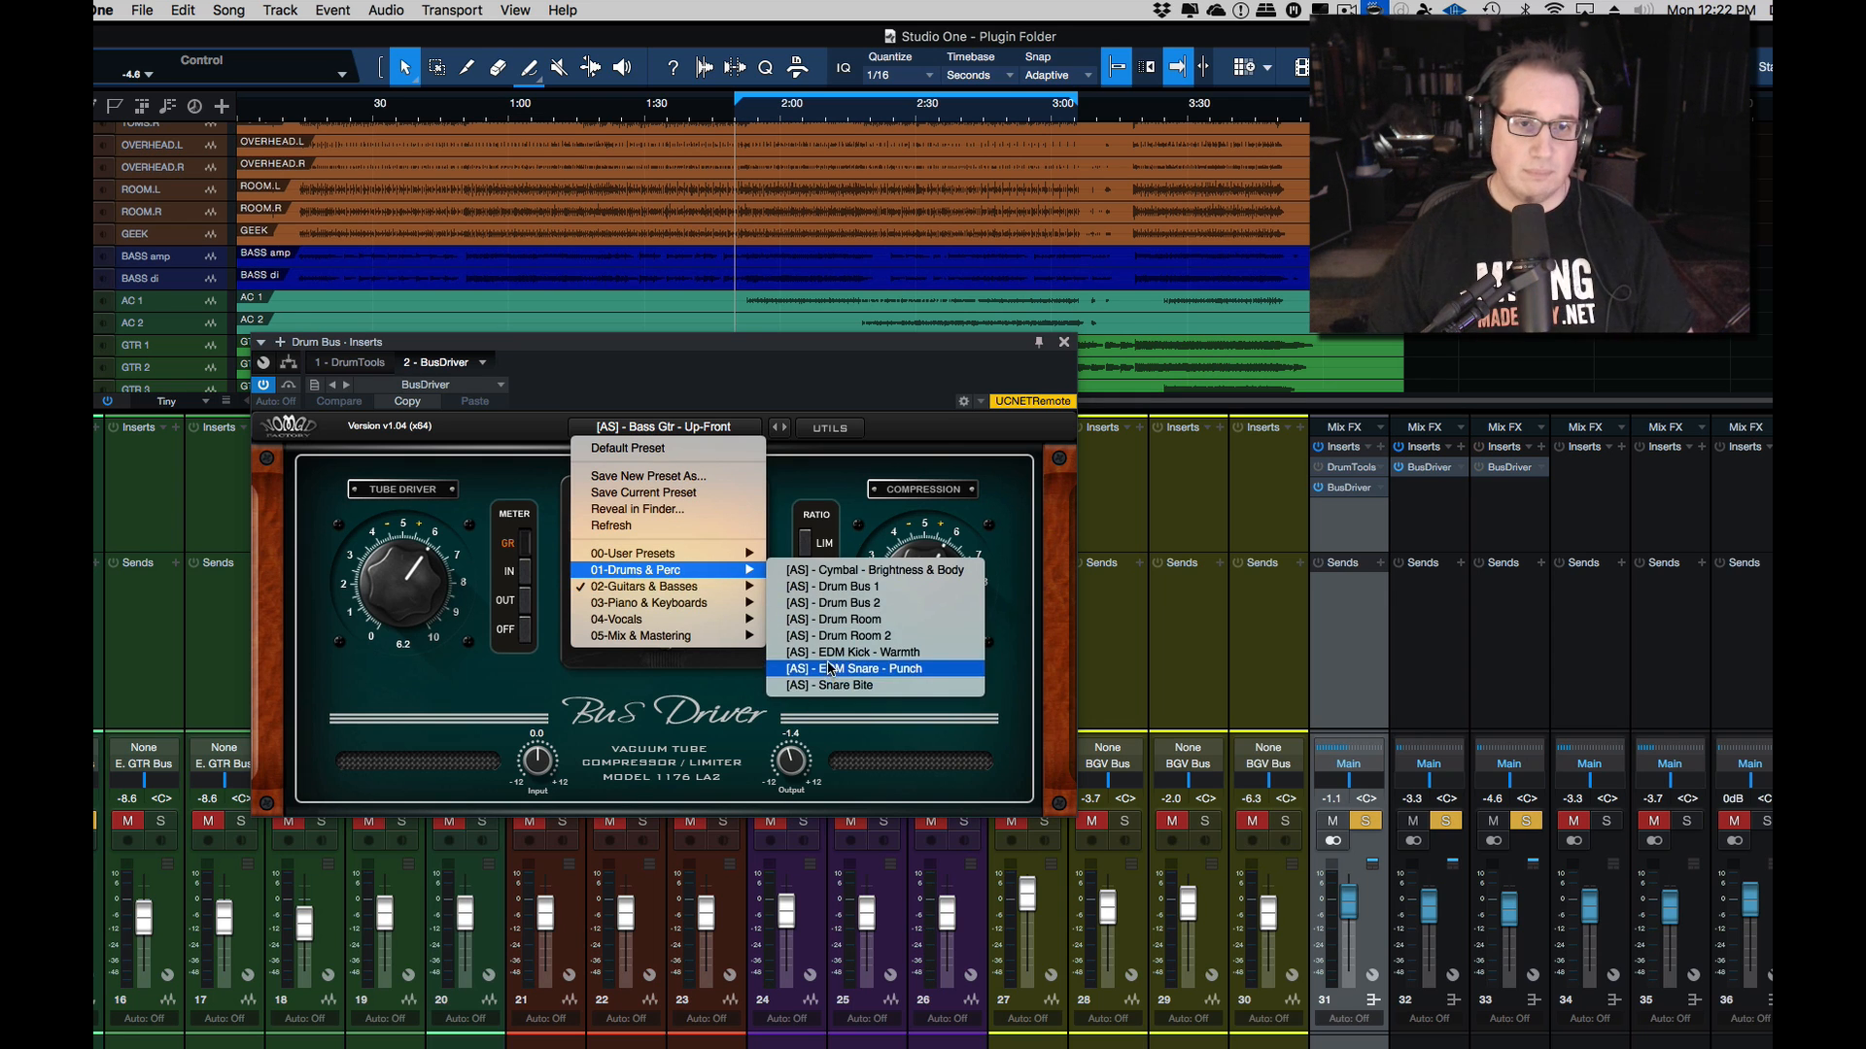
click(838, 587)
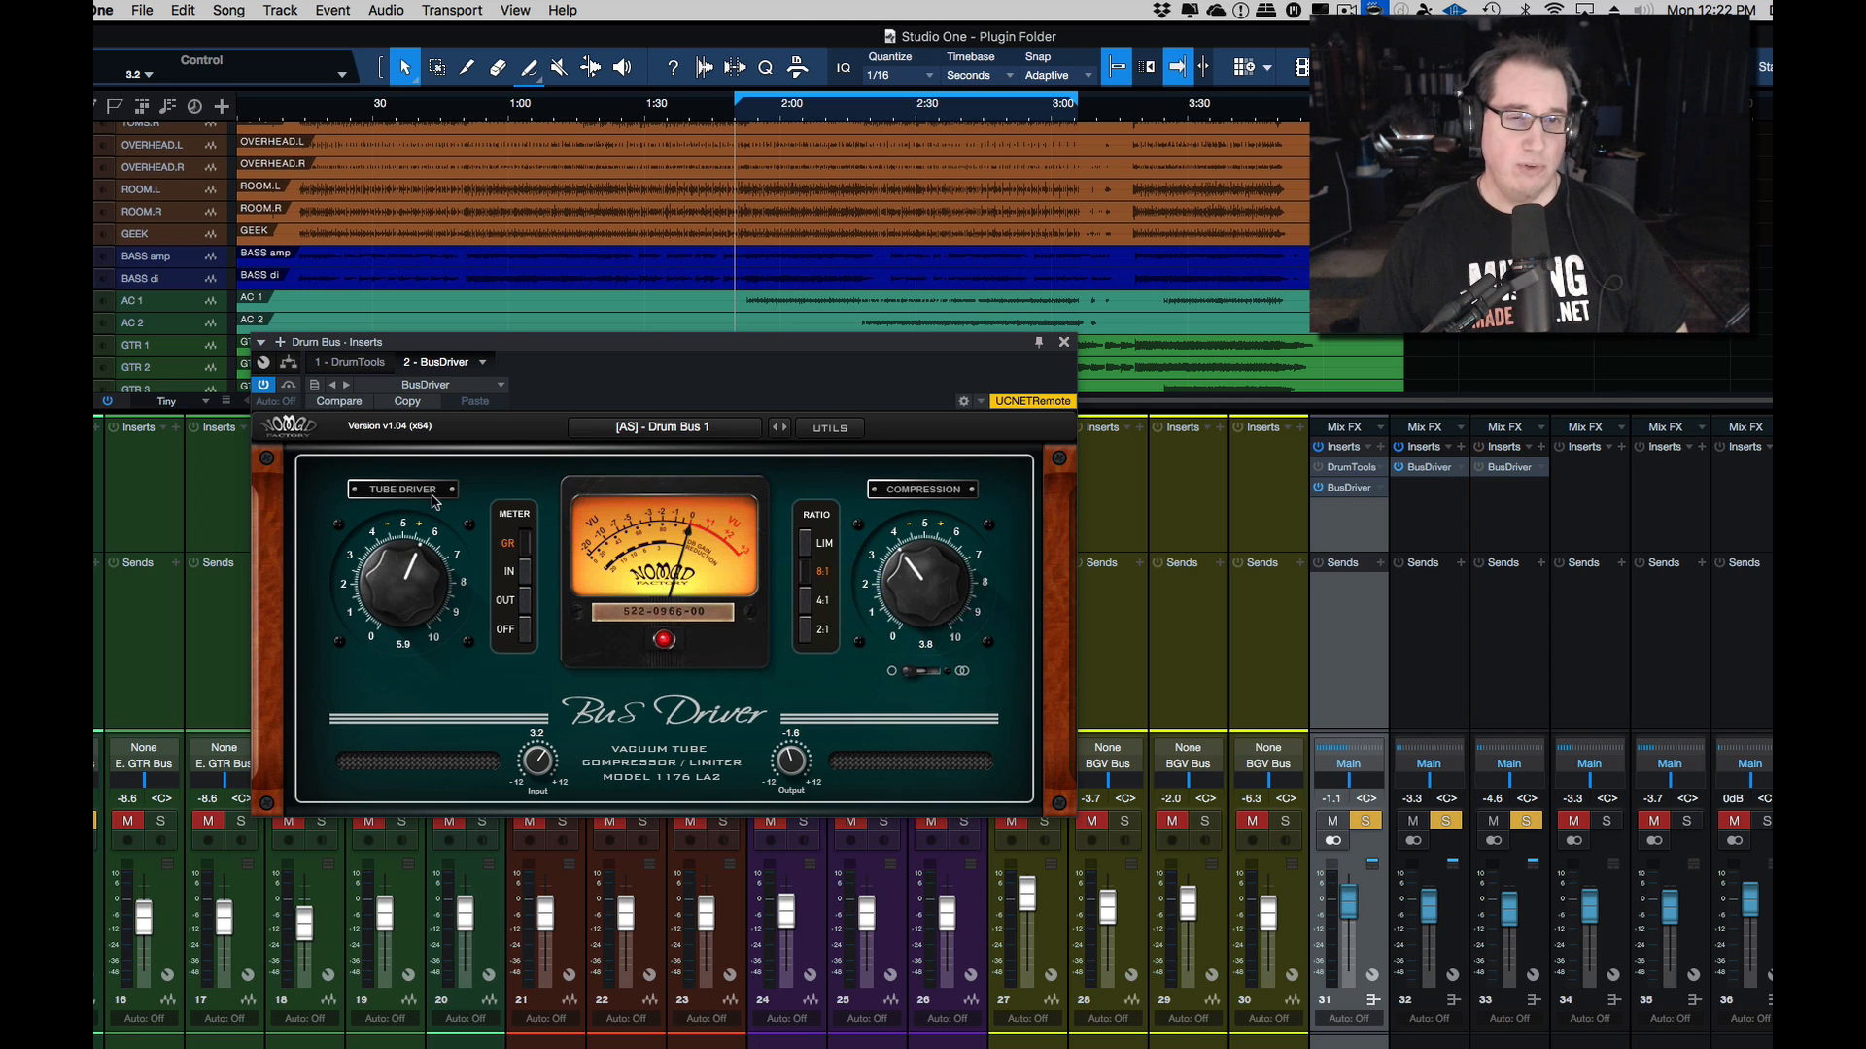
click(805, 605)
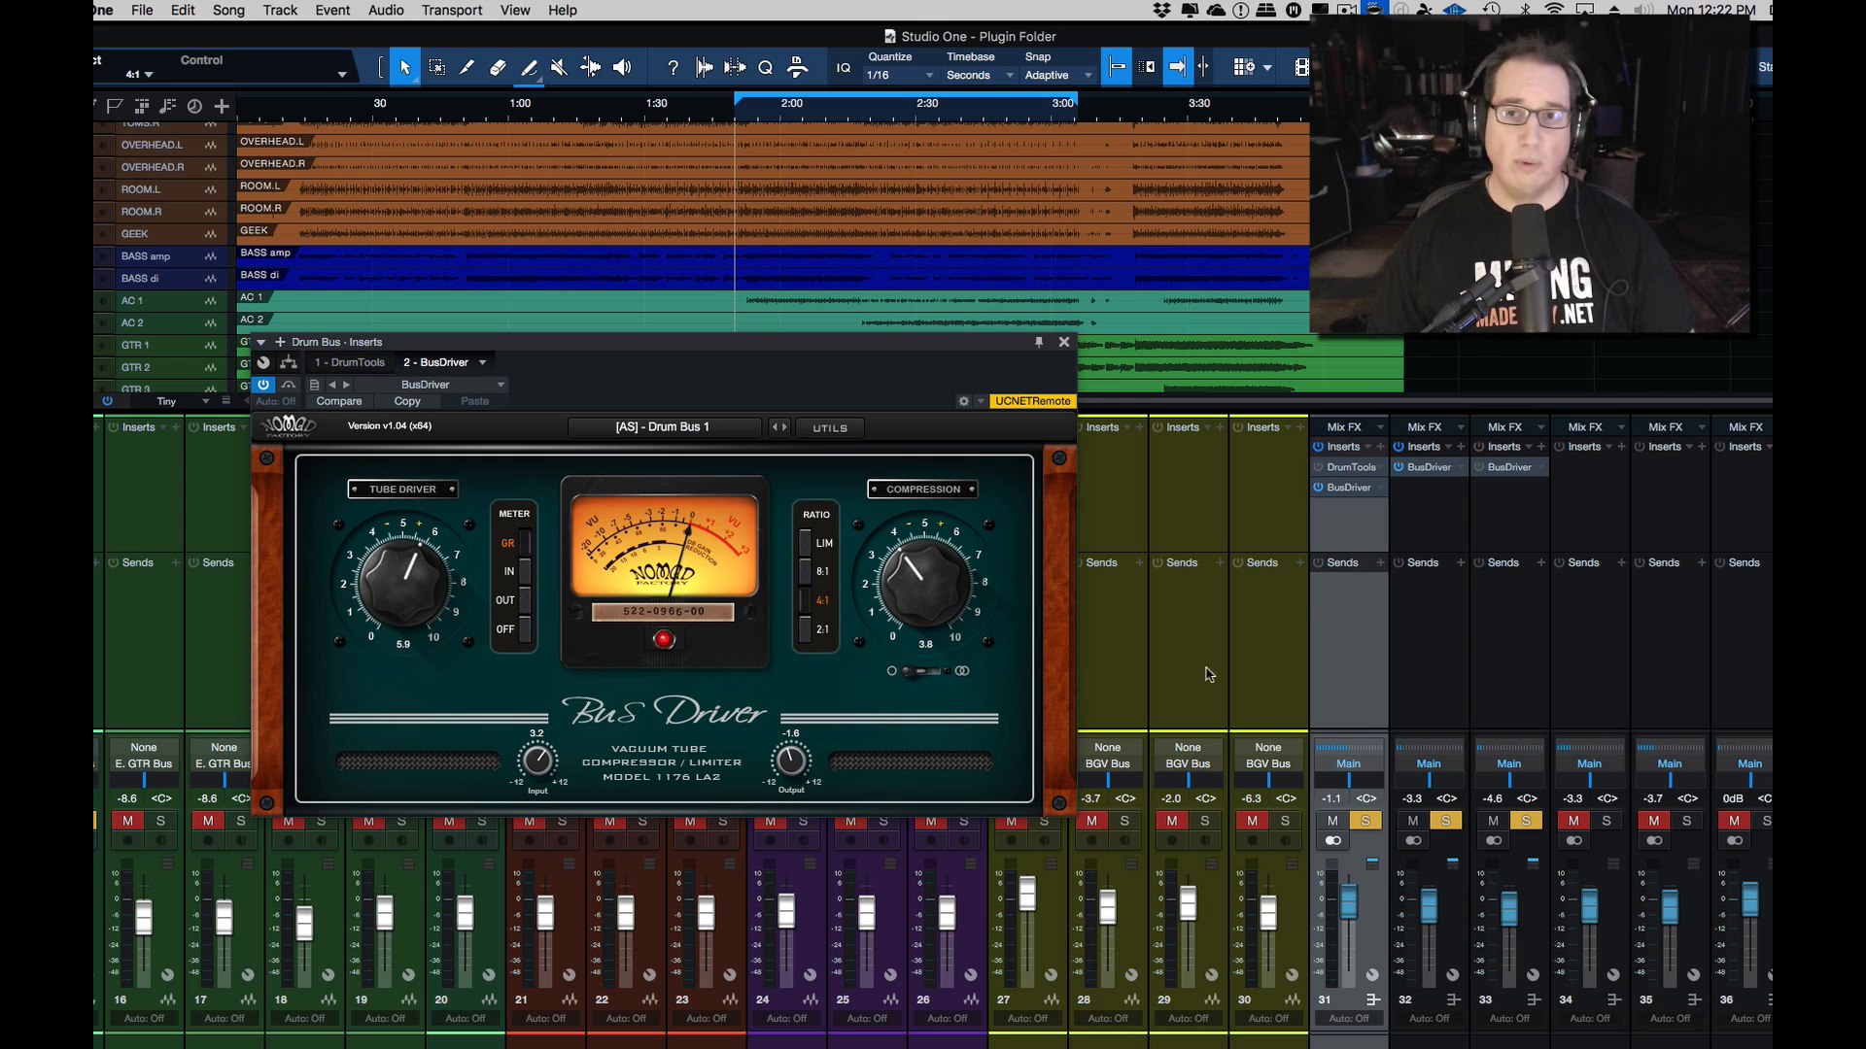
Step: Remove the deactivated DrumTools insert from the drum bus
click(1384, 471)
click(1417, 669)
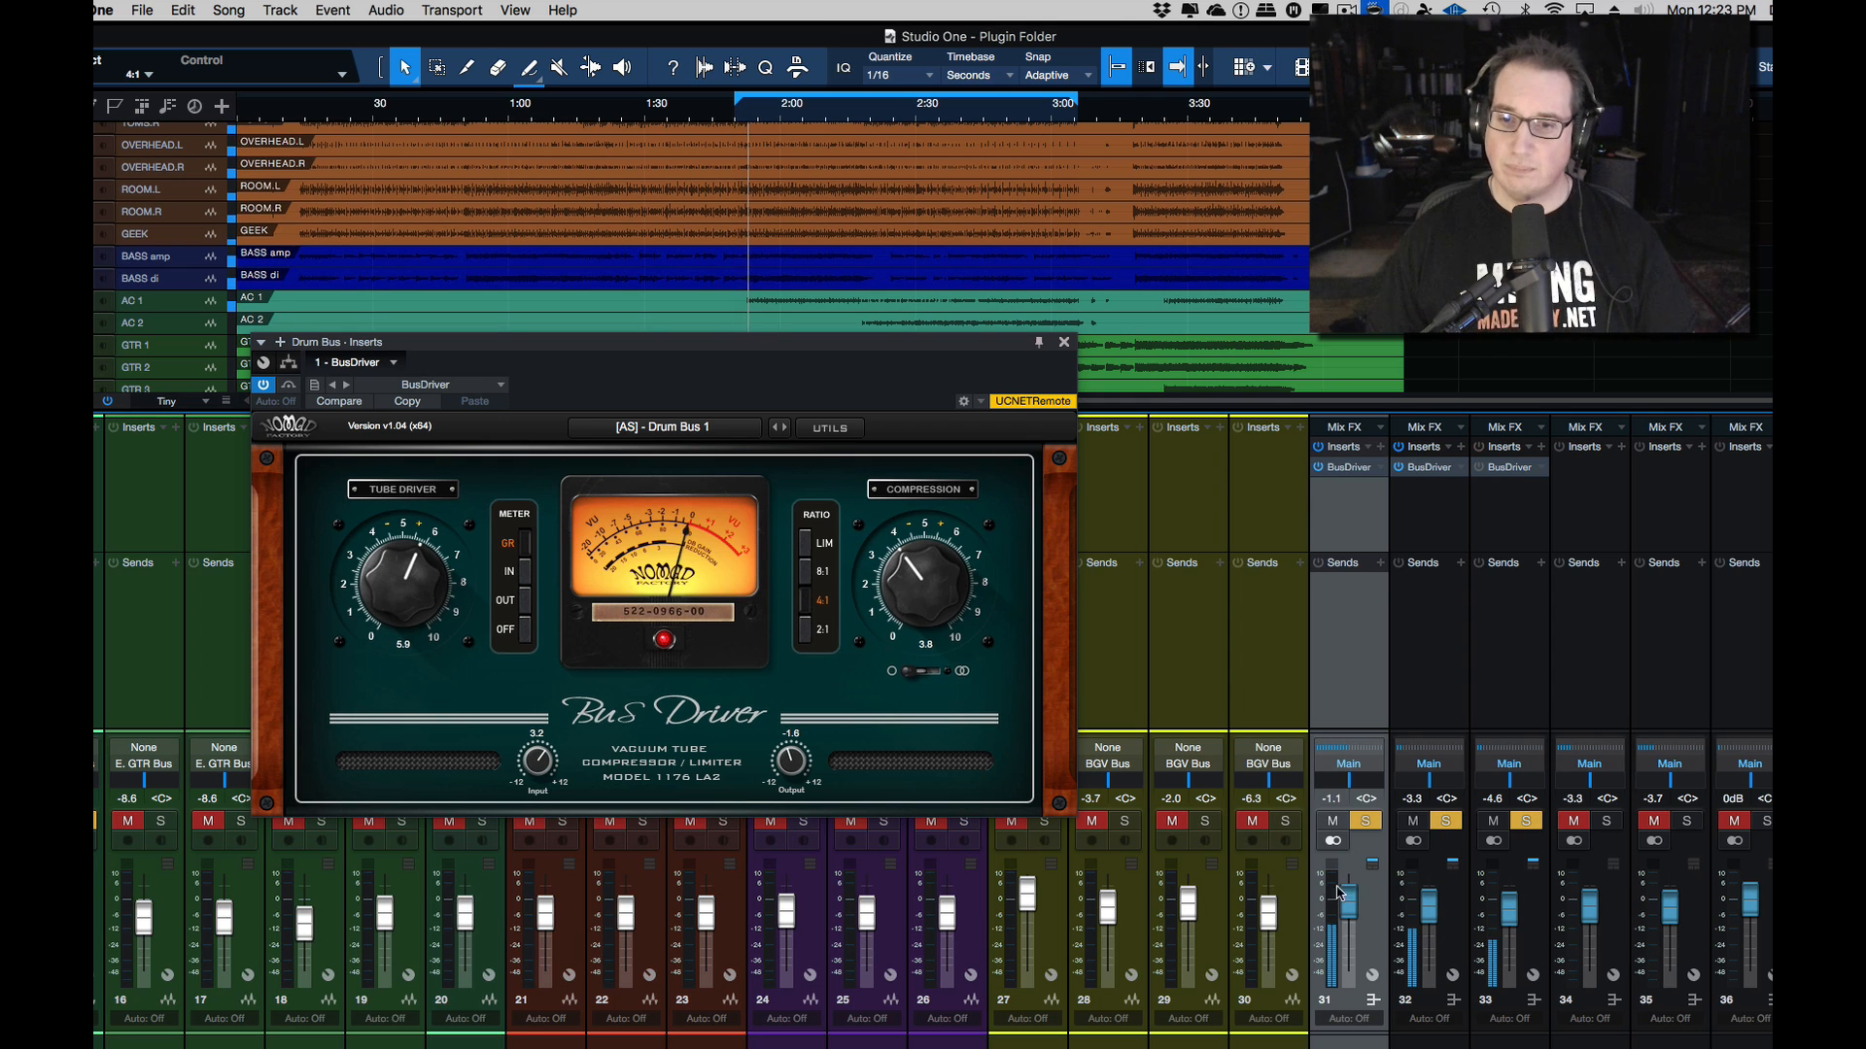
Step: Set Compression to 5.6 and the ratio to 8:1 on the drum bus BusDriver, and lower the drum bus to -3.7 dB
drag(889, 578, 872, 512)
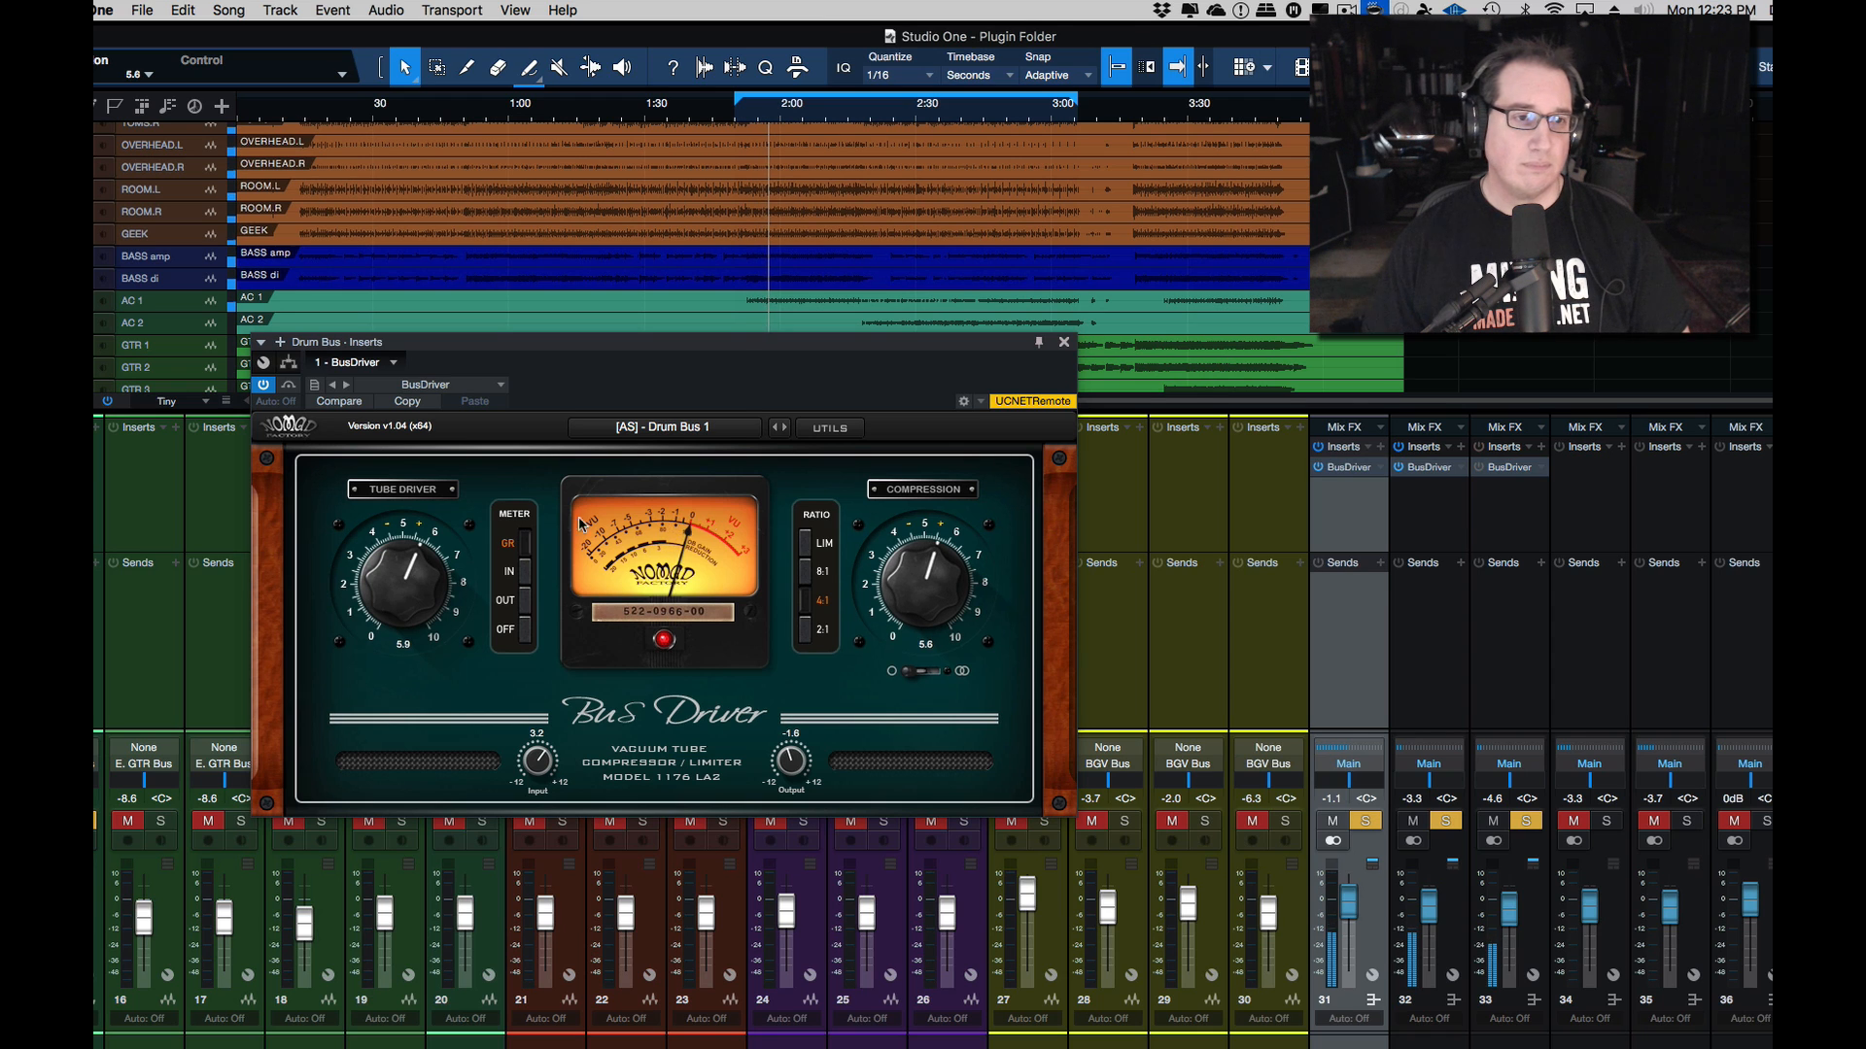
click(814, 572)
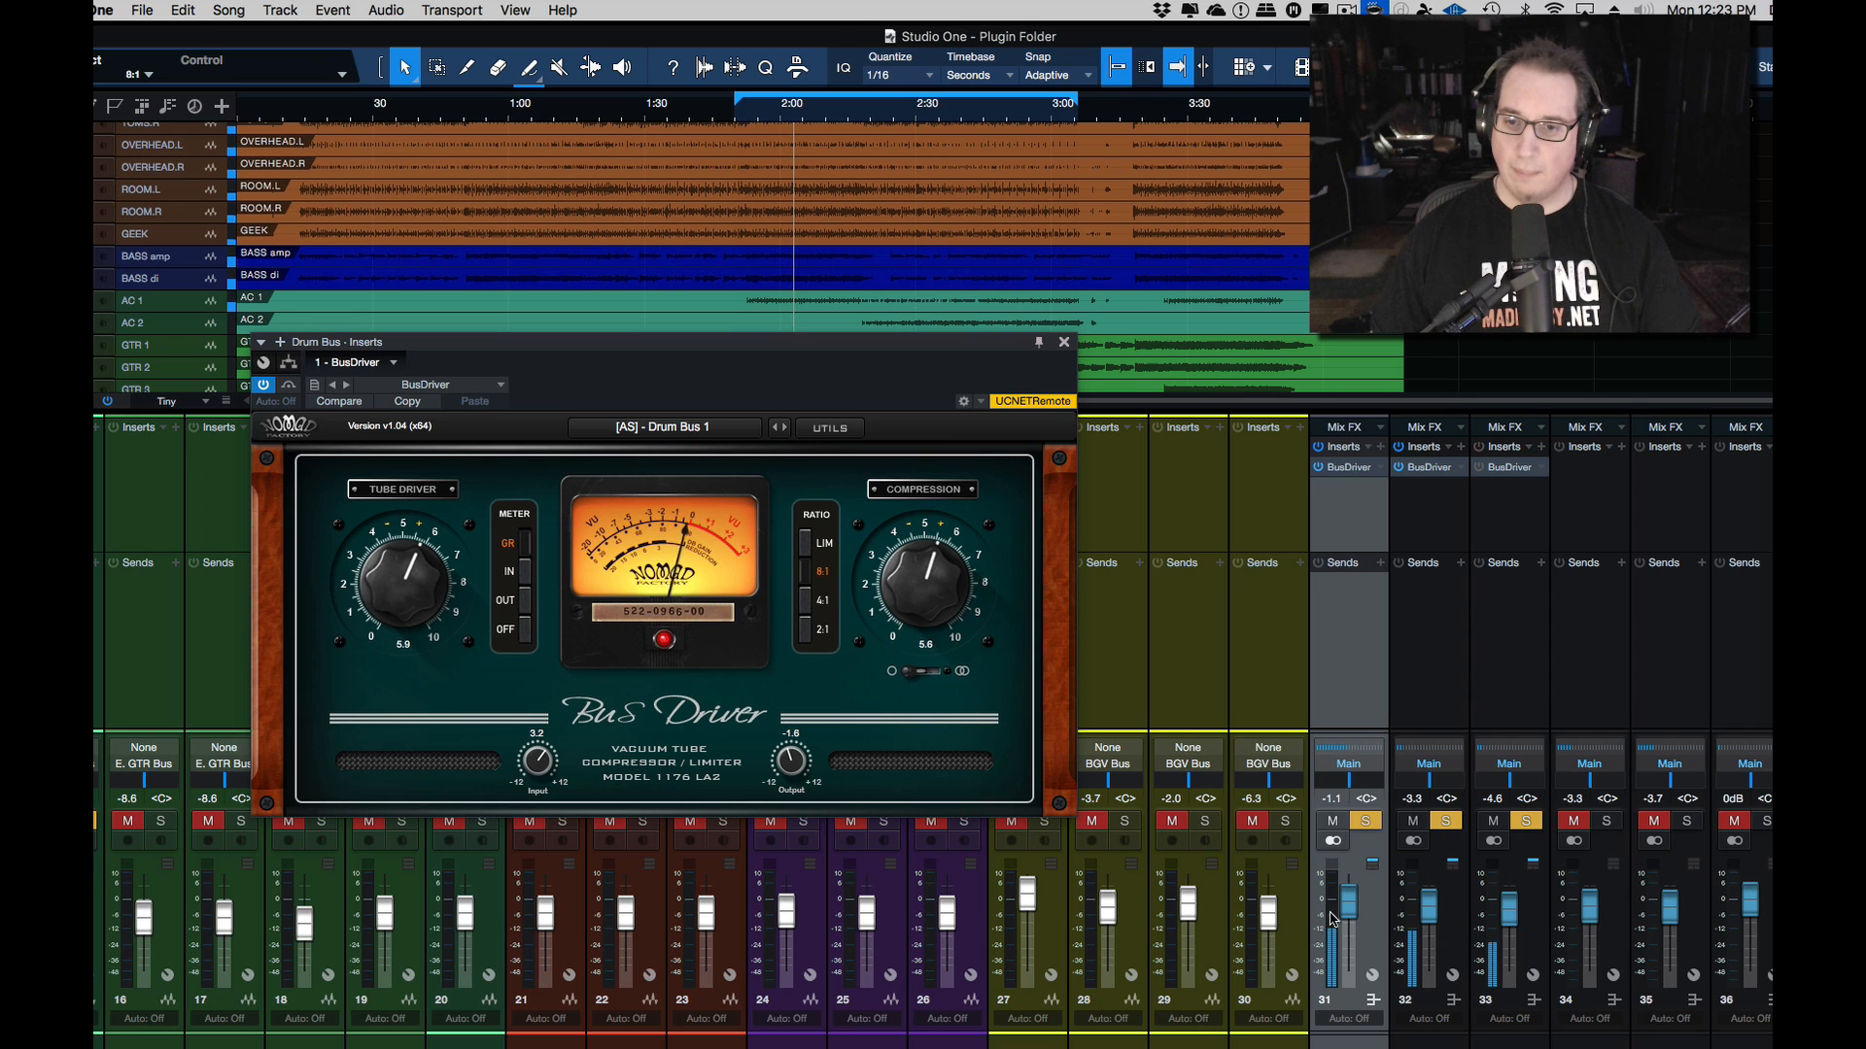
drag(1349, 913, 1349, 919)
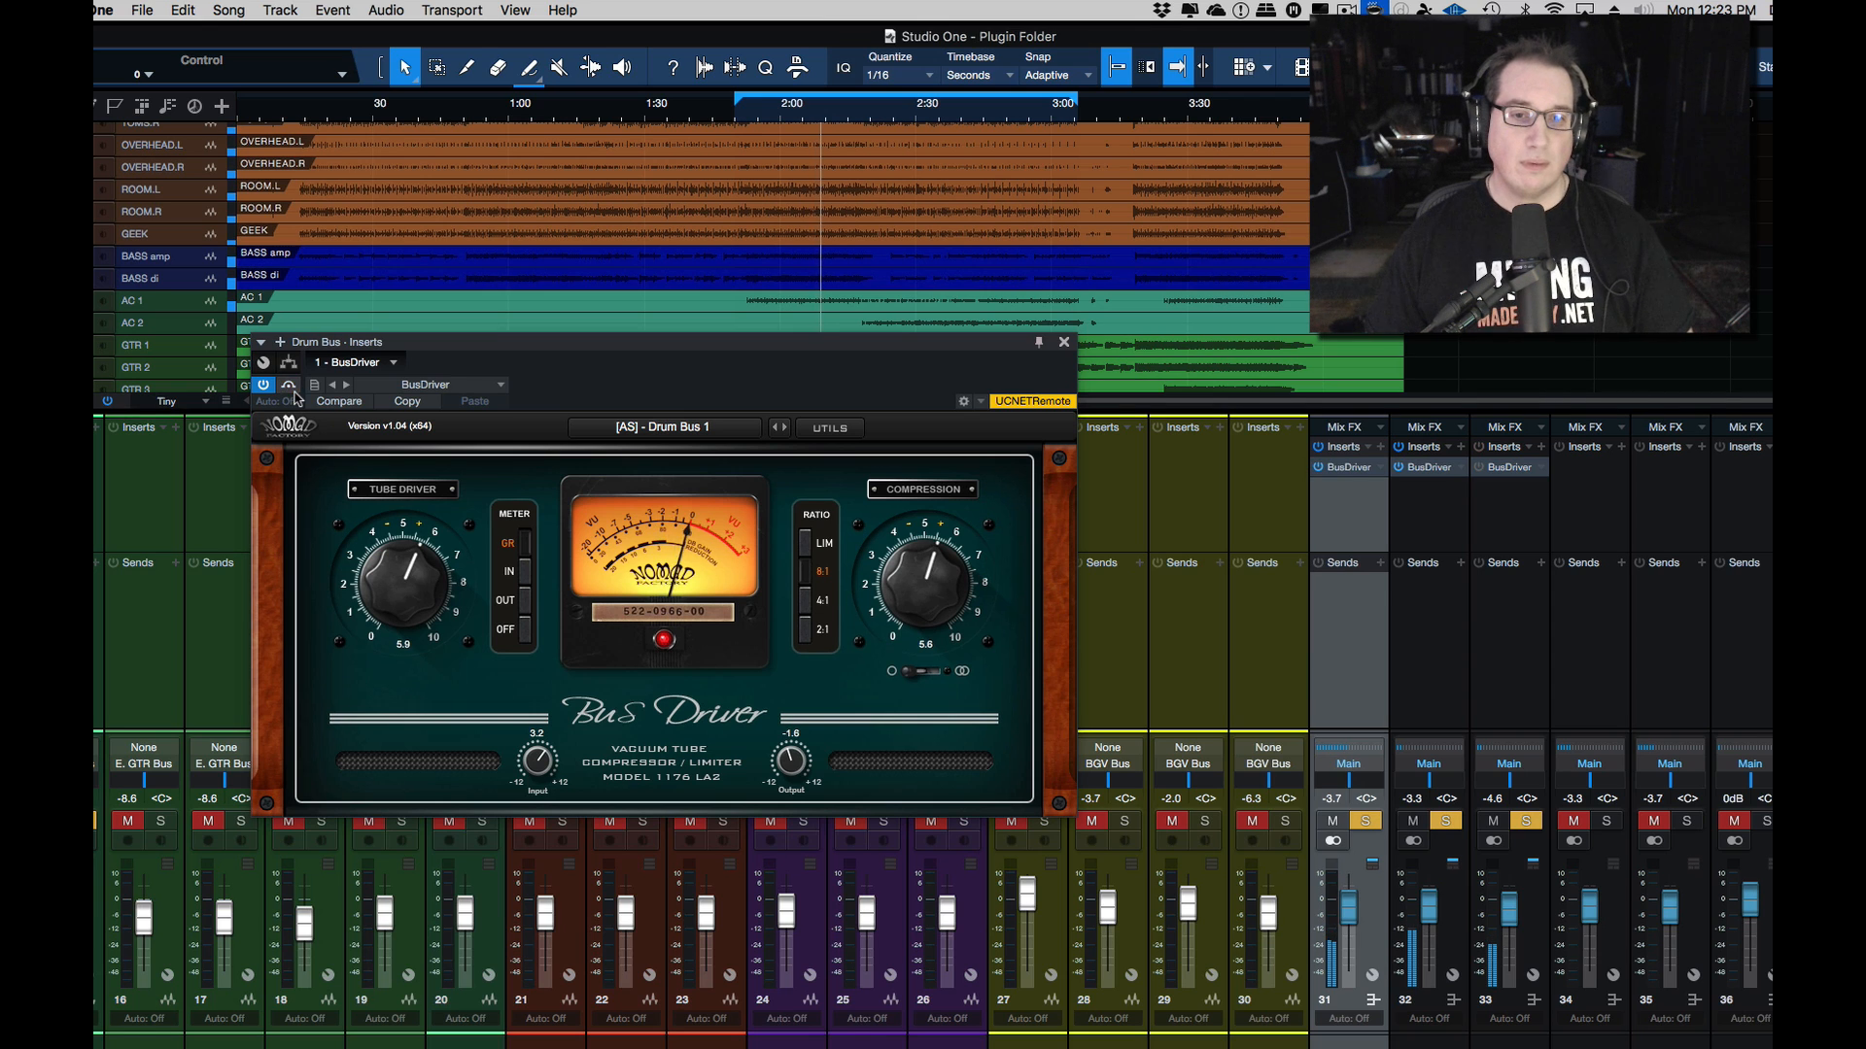
Step: Reset the drum bus BusDriver's input to 0.0, raise its output to 0.2, and compare with bypass
double_click(540, 763)
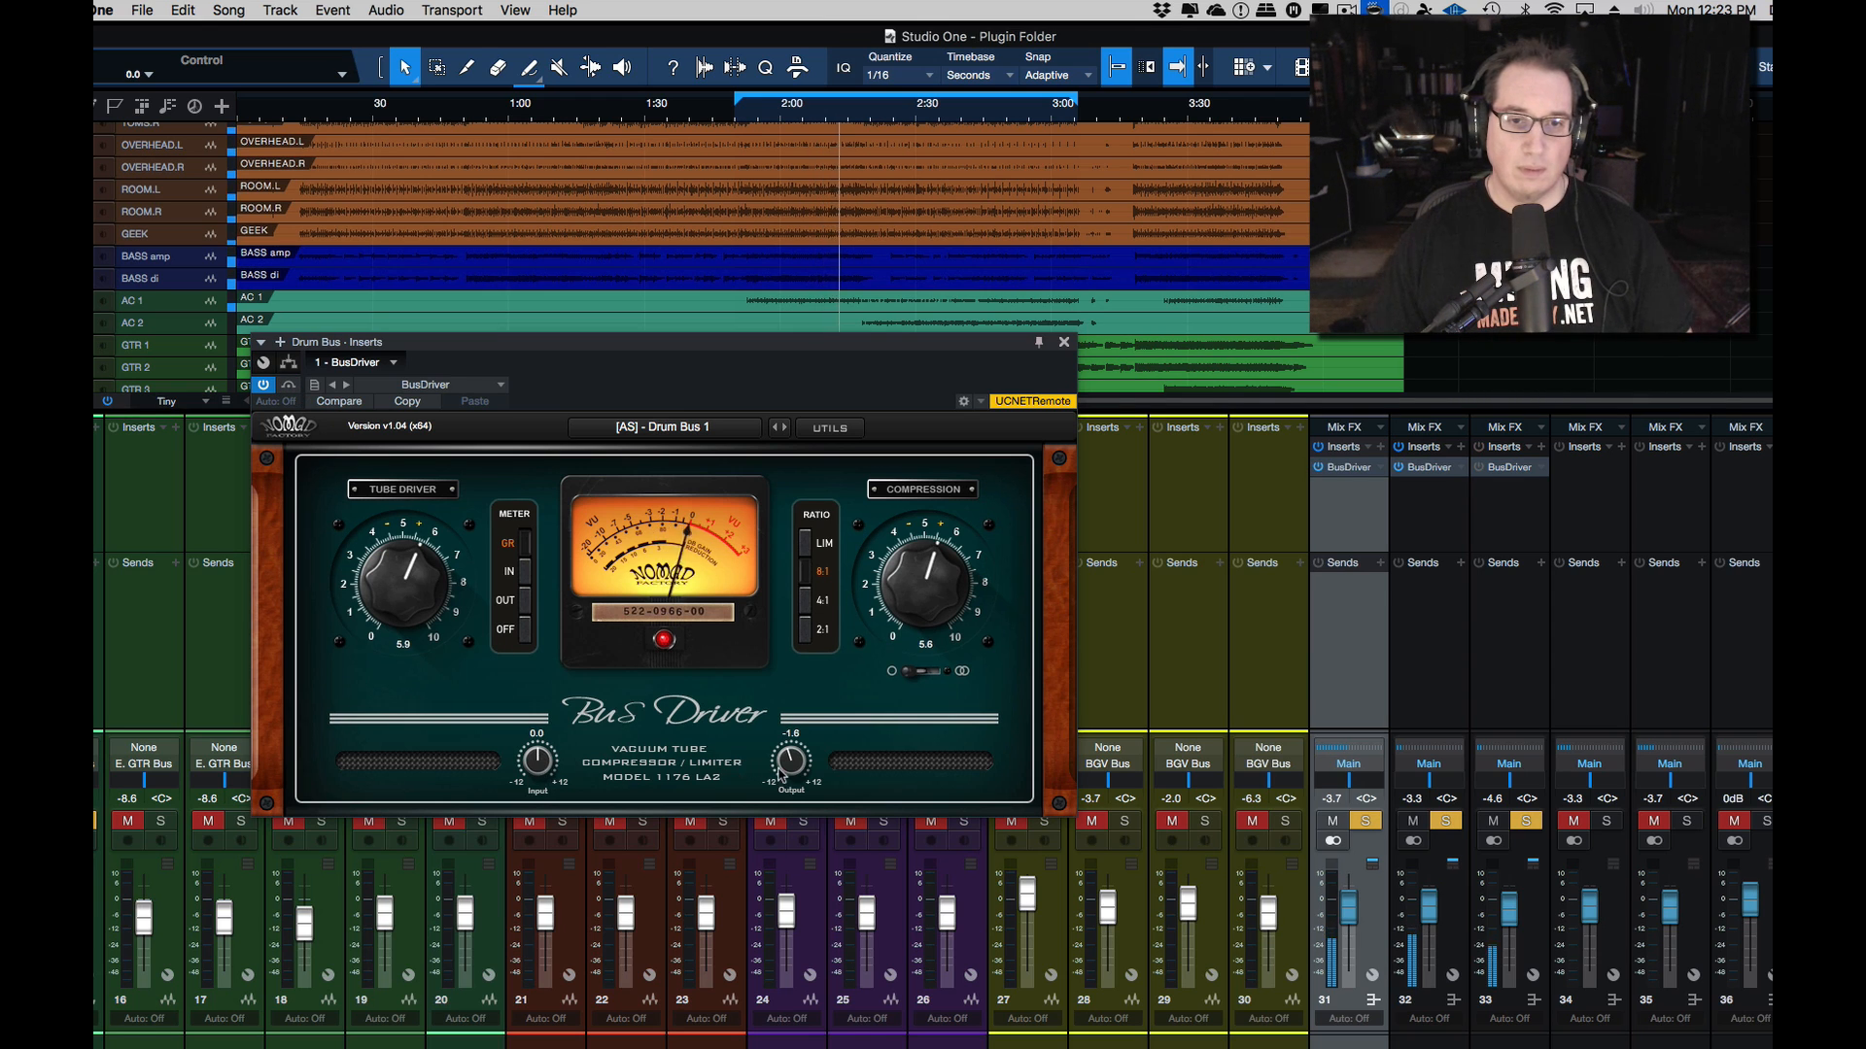
drag(783, 777, 789, 756)
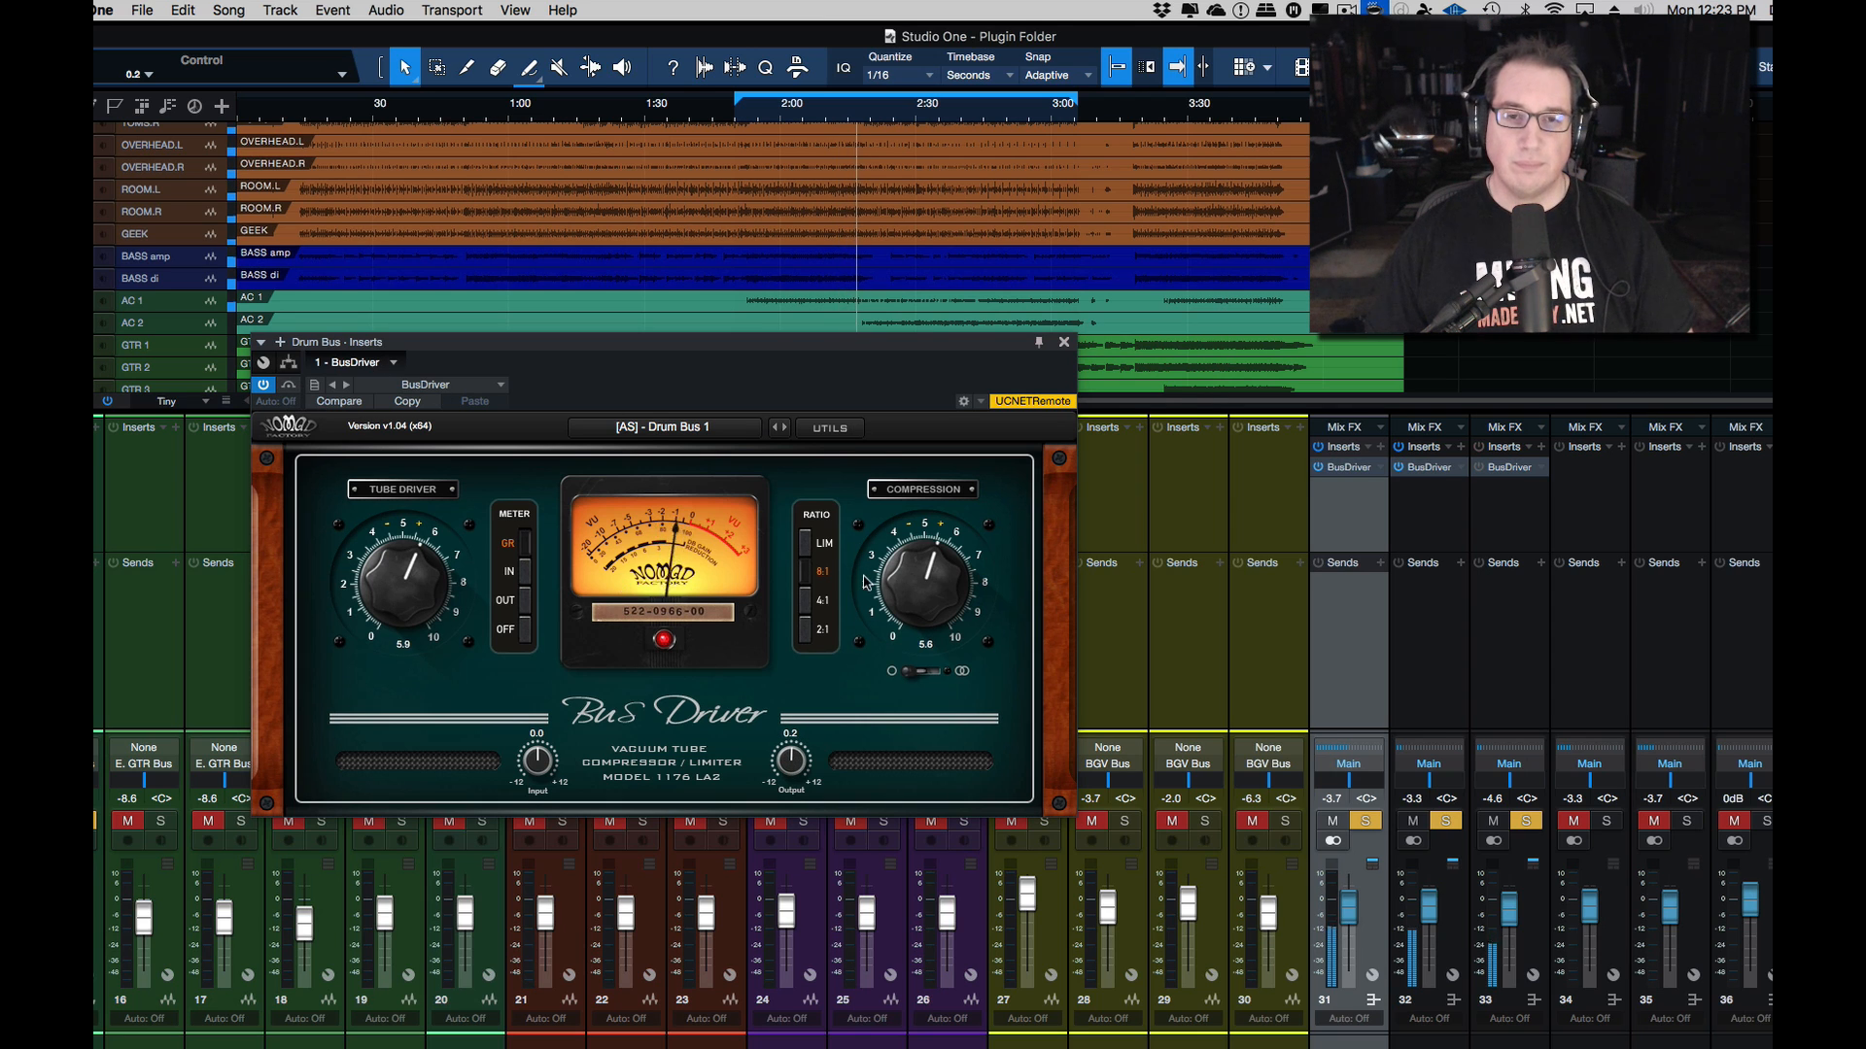
click(289, 388)
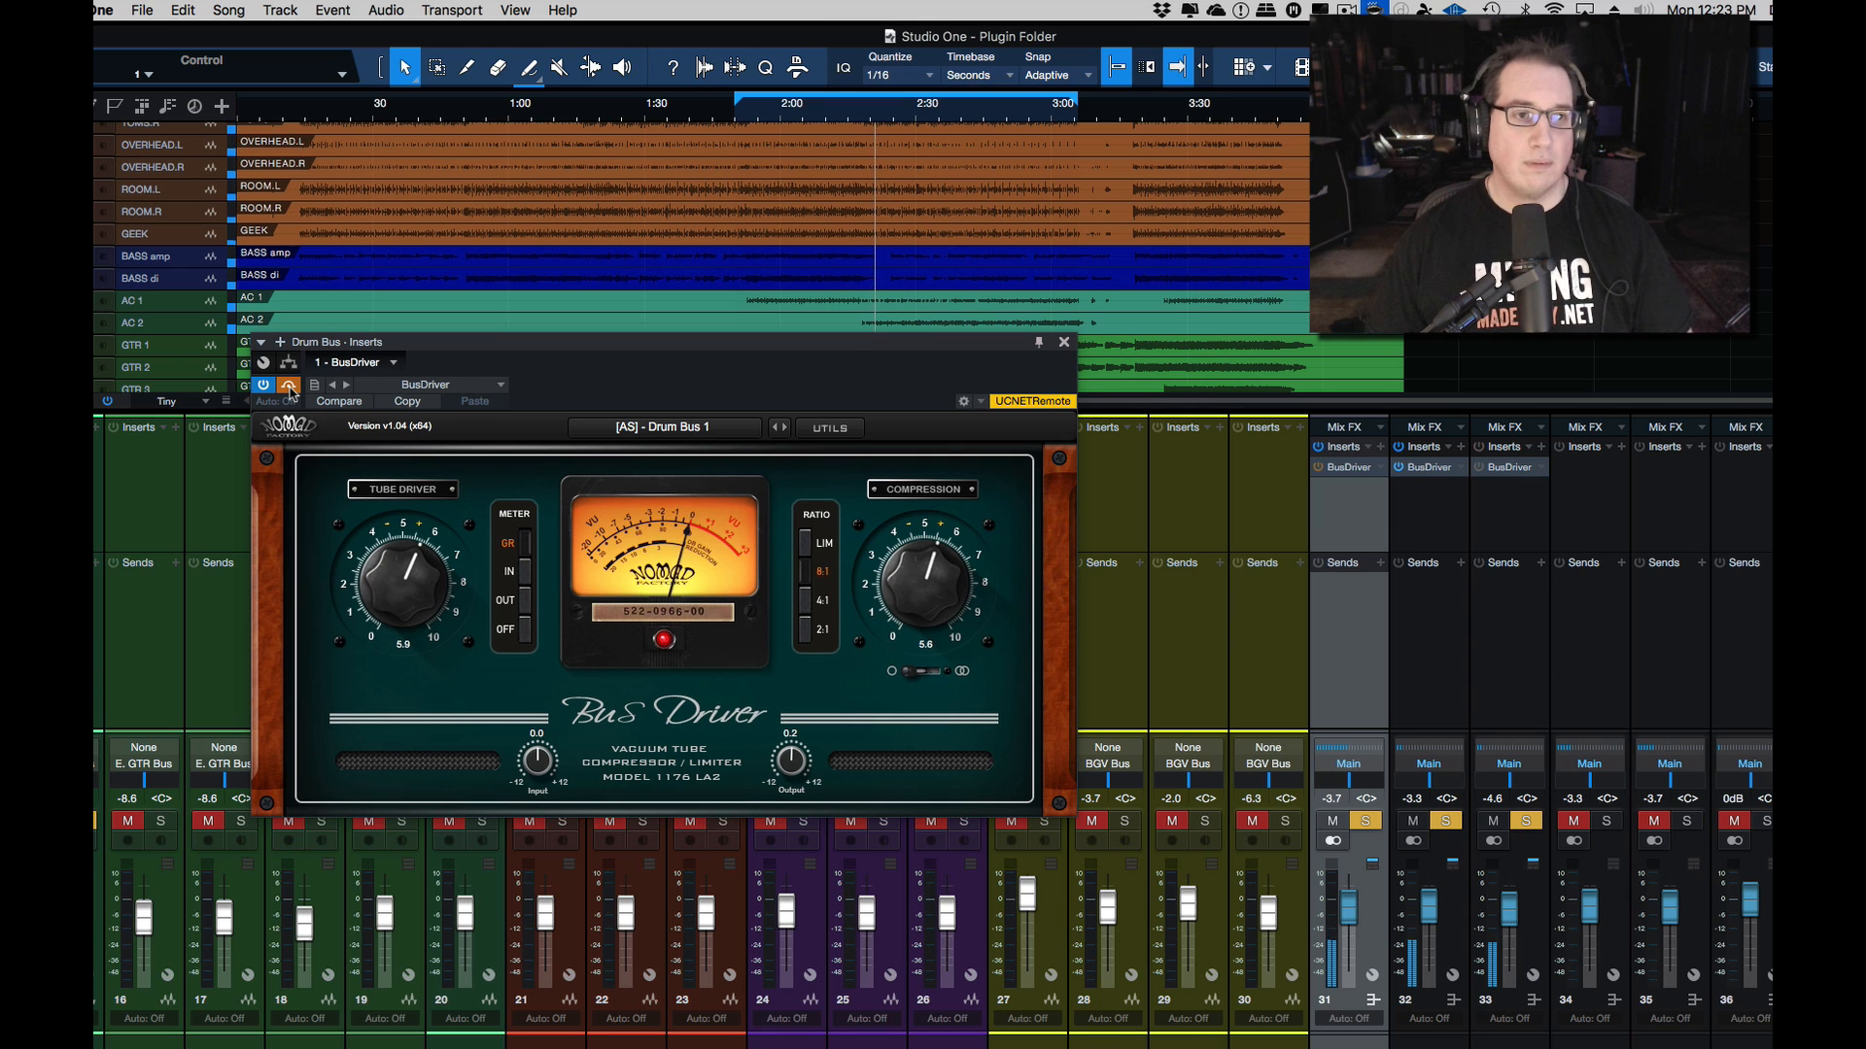
click(289, 387)
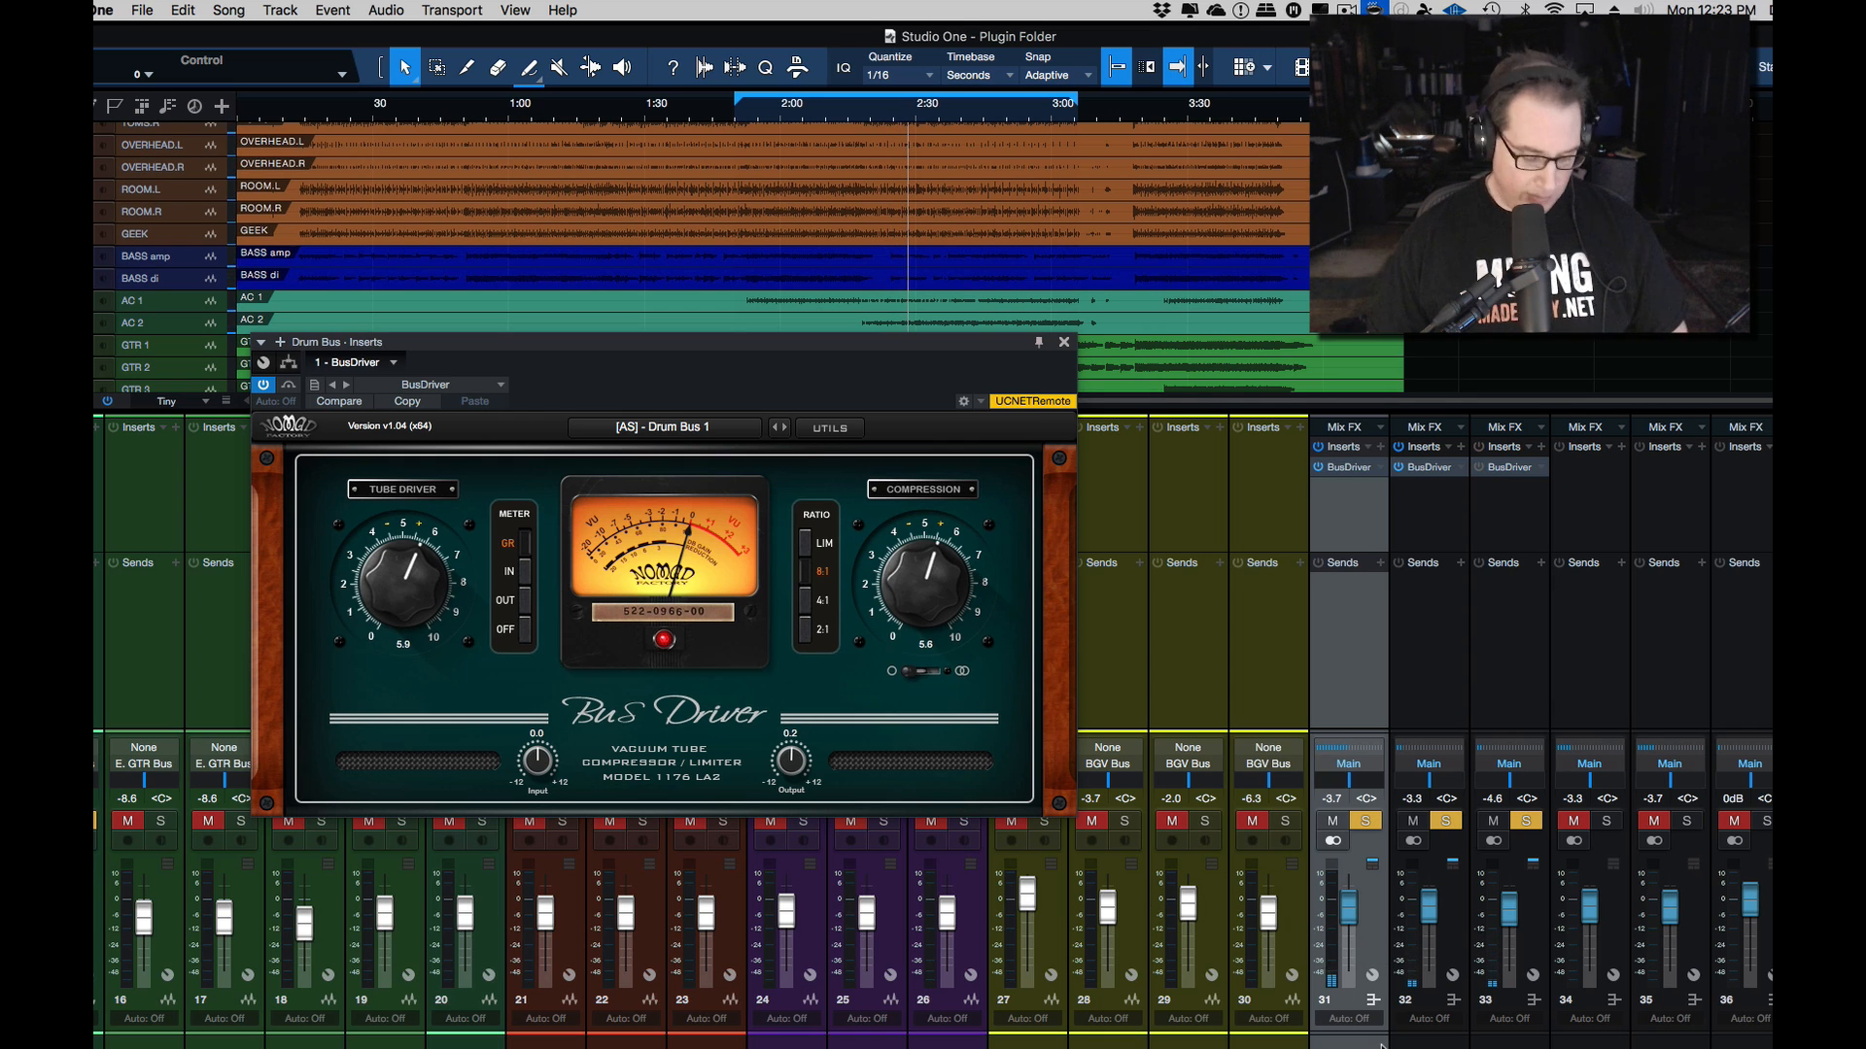
Step: Select the drum, bass and acoustic guitar buses together, resume playback, and switch on the acoustic guitar BusDriver
shift+click(1429, 1045)
shift+click(1509, 1045)
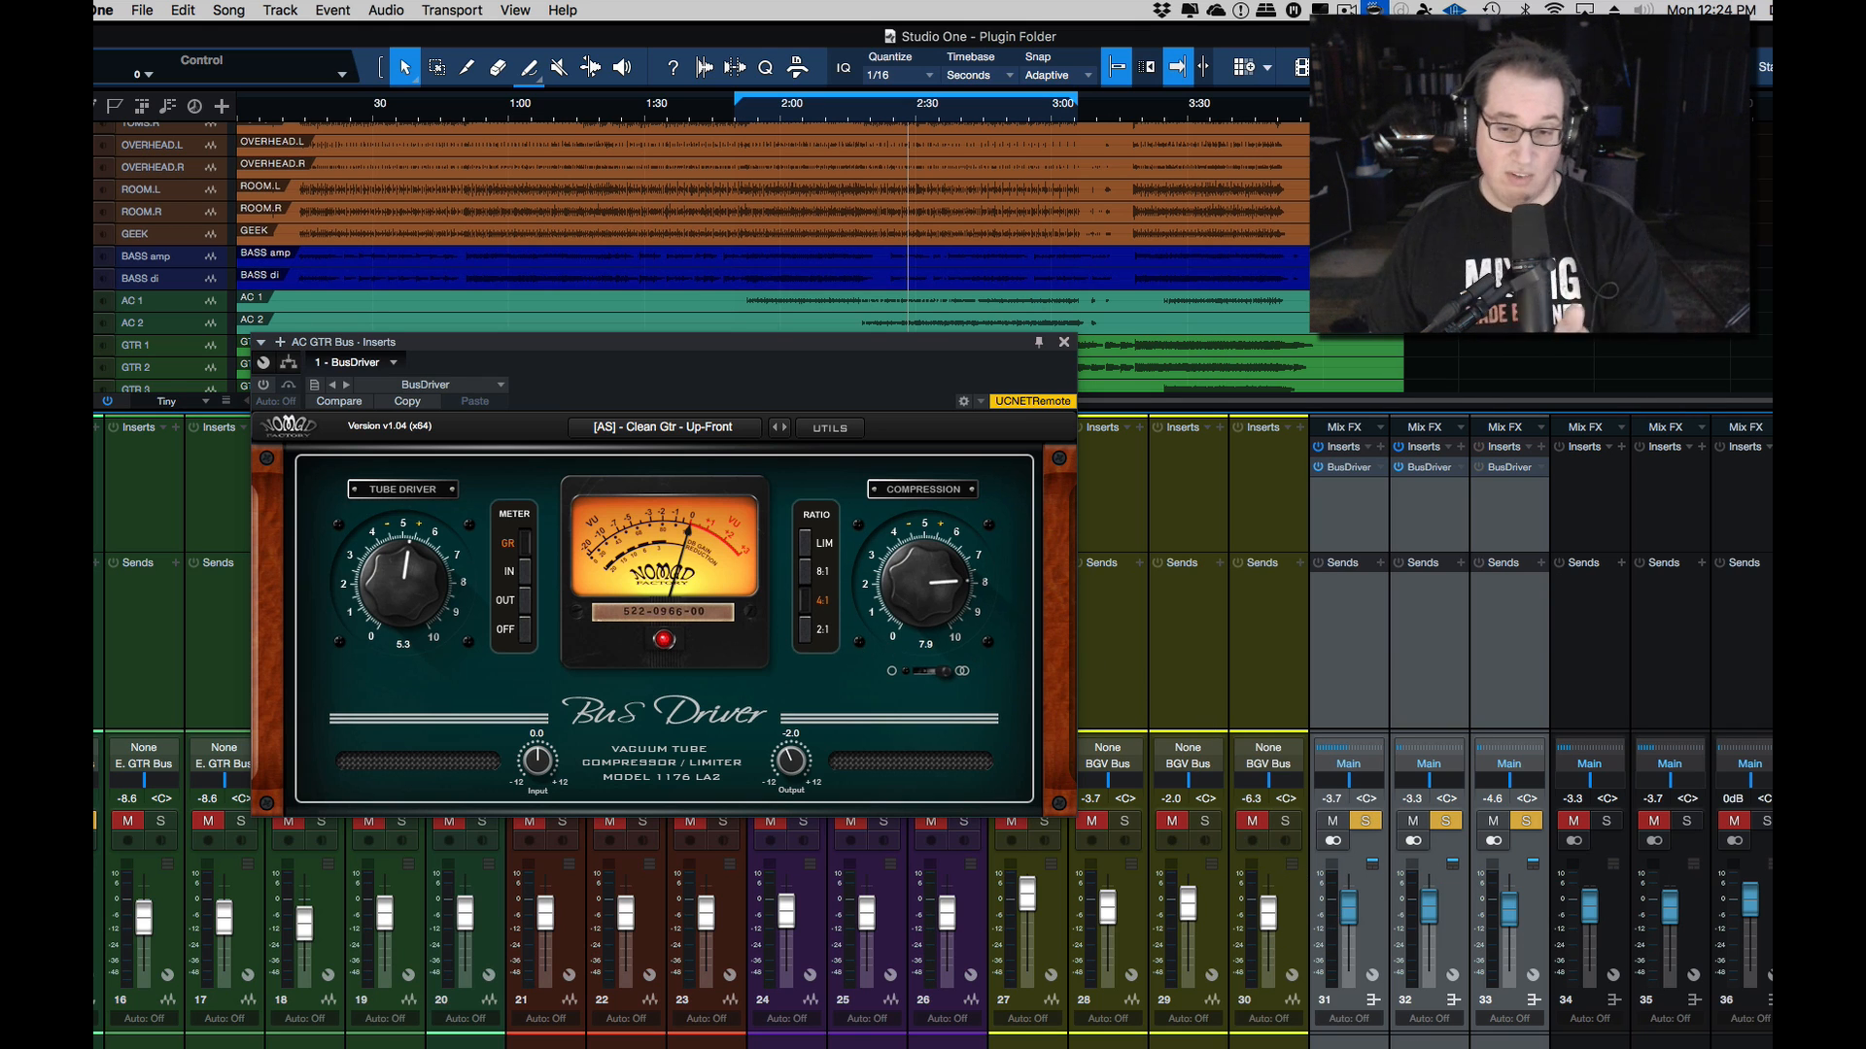
key(space)
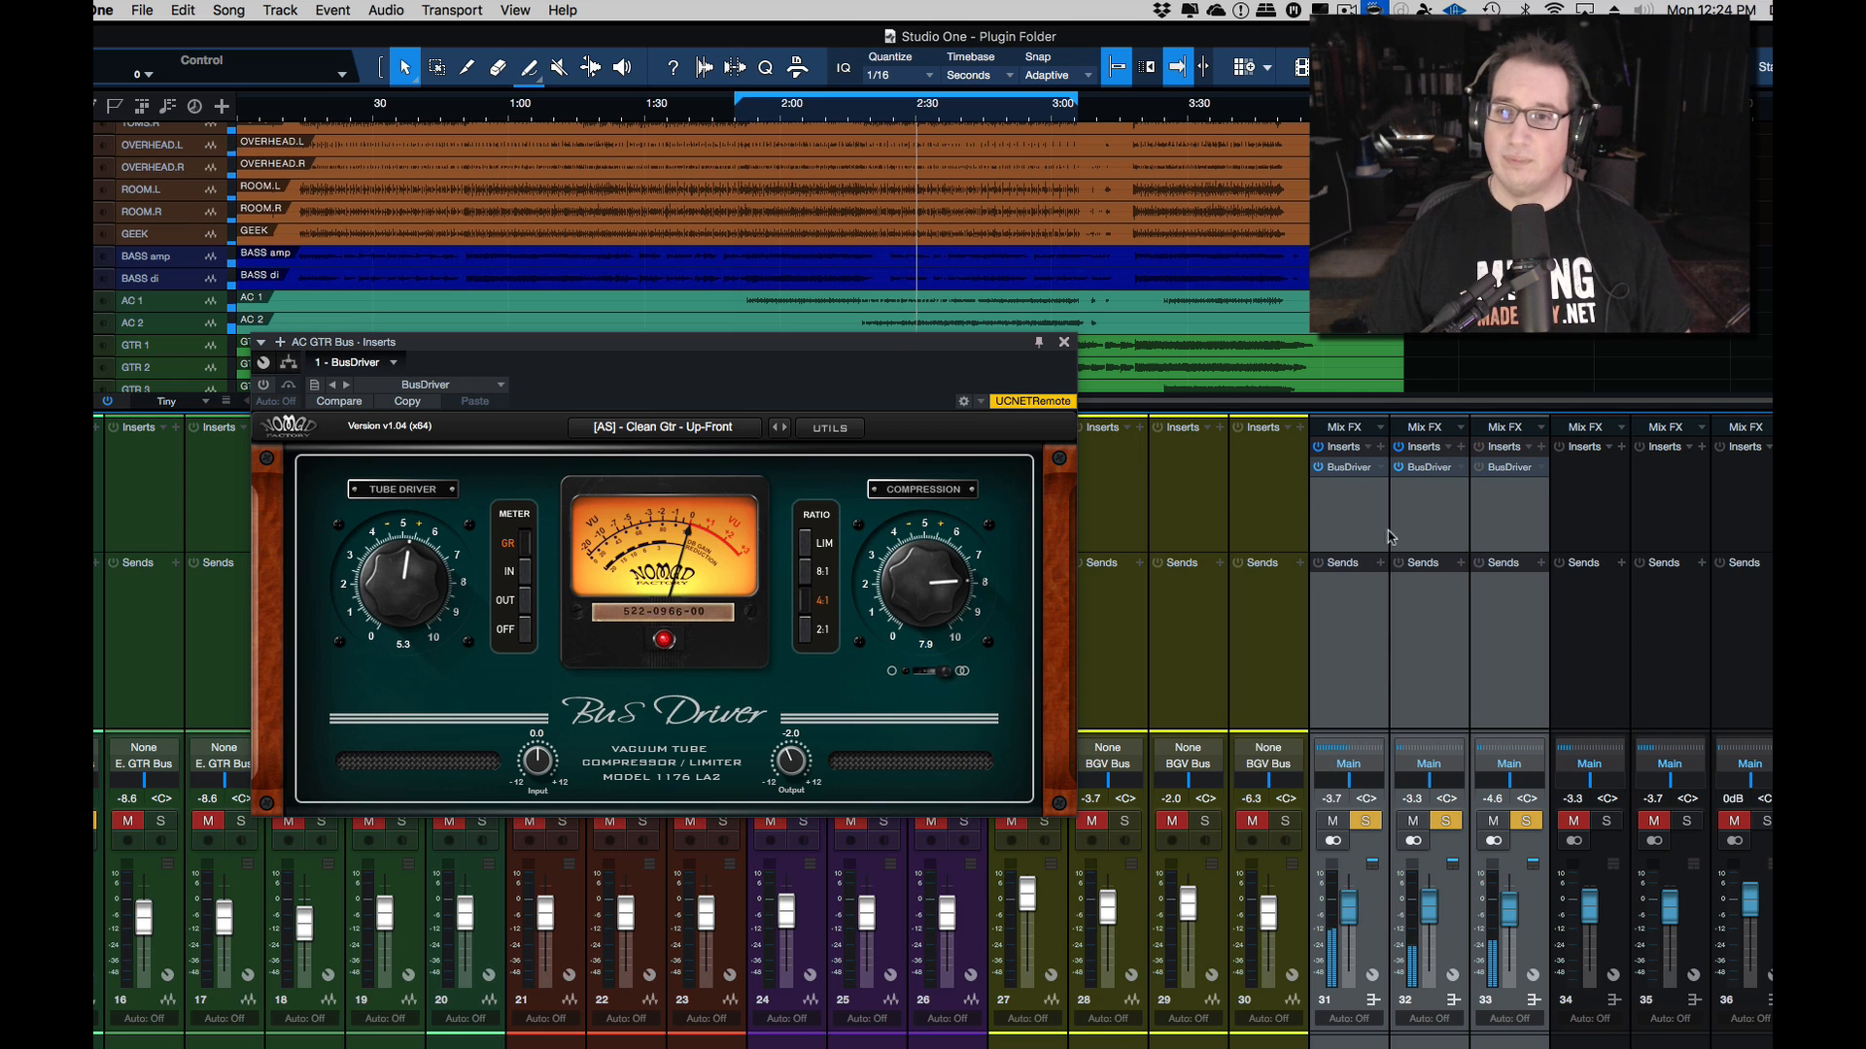
click(1478, 468)
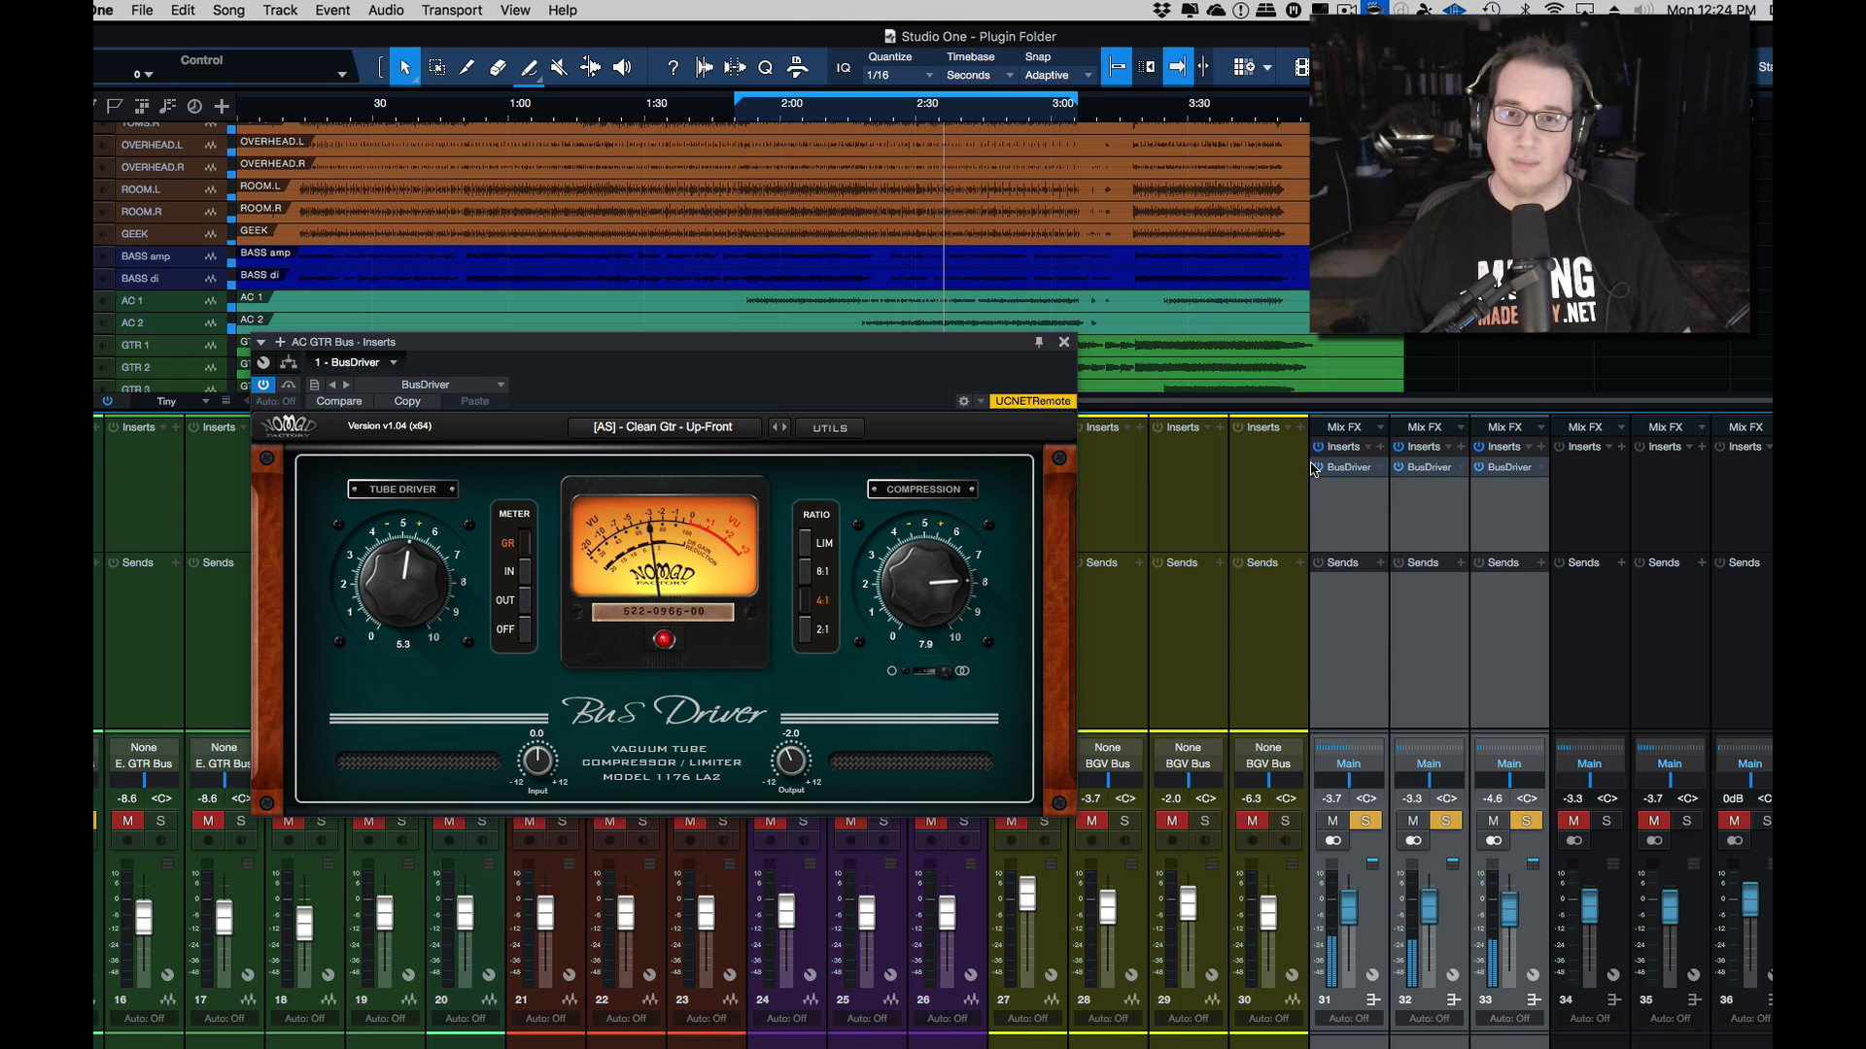
Step: Switch the BusDrivers on the three selected buses off and on repeatedly to compare, leaving them on
click(1318, 470)
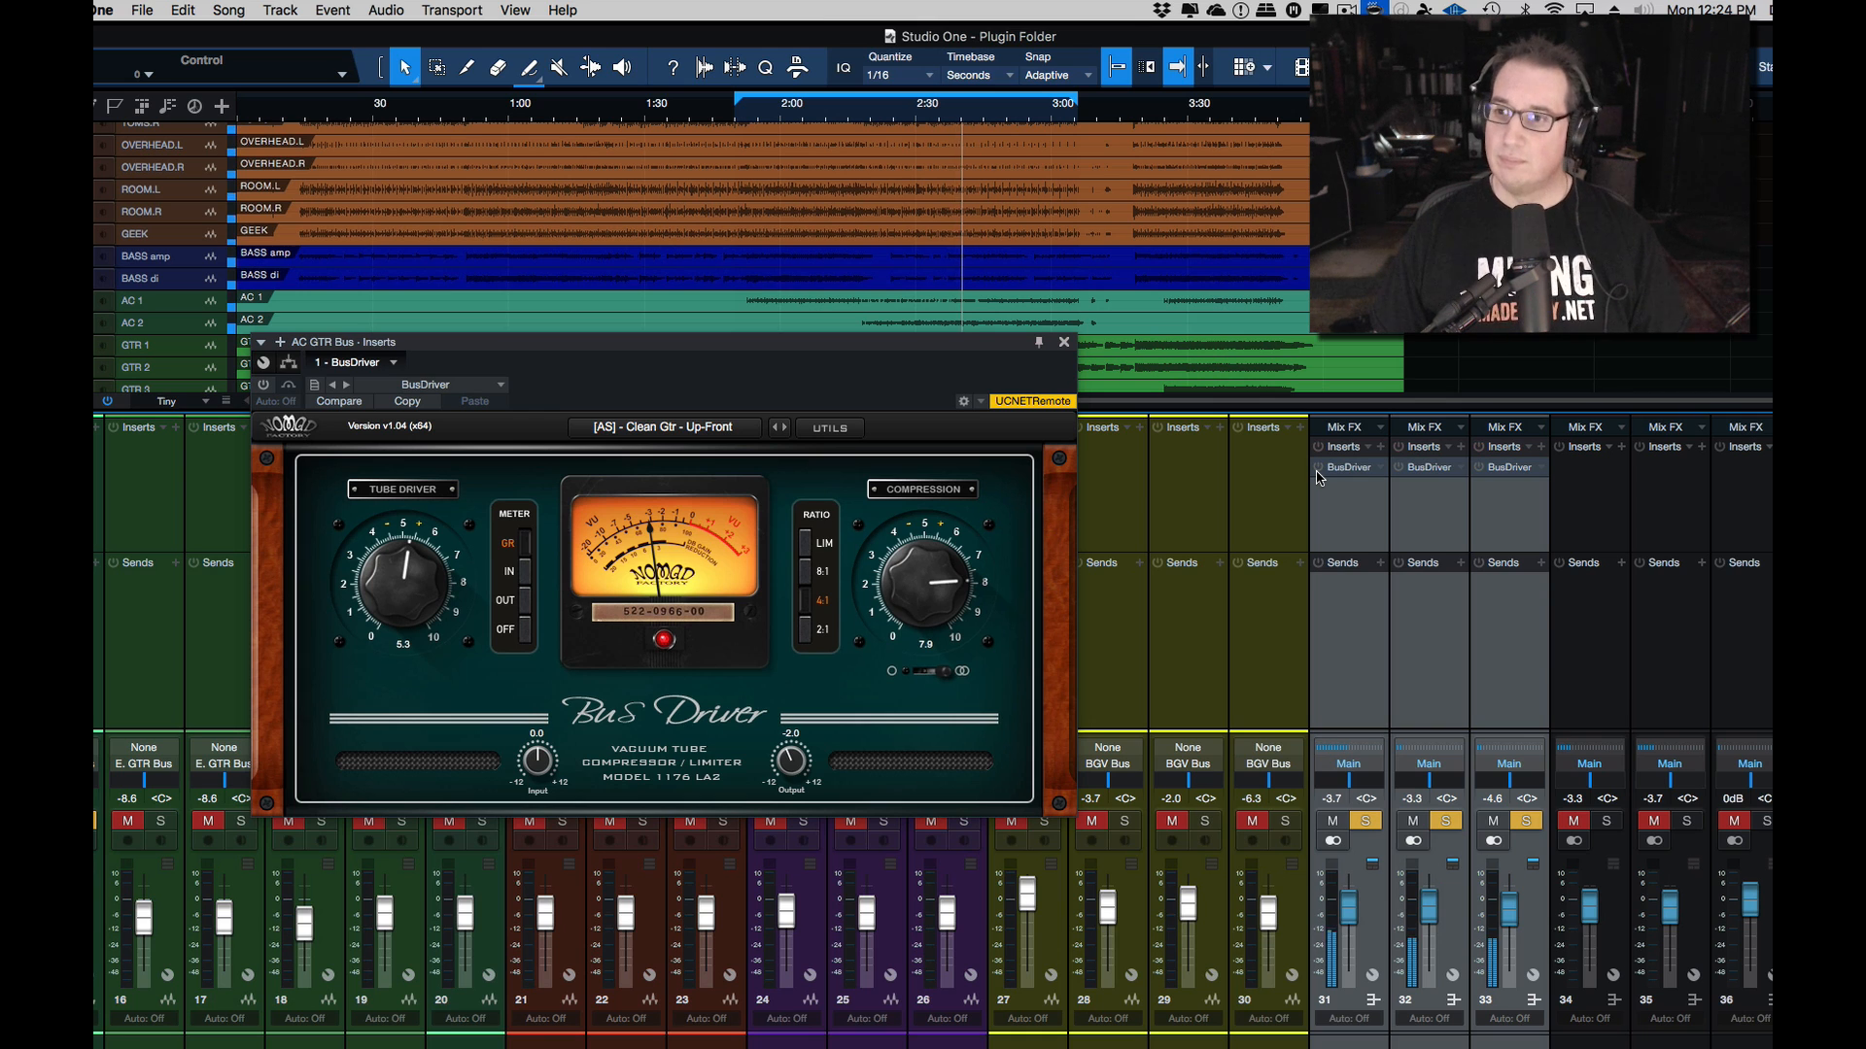
click(1319, 470)
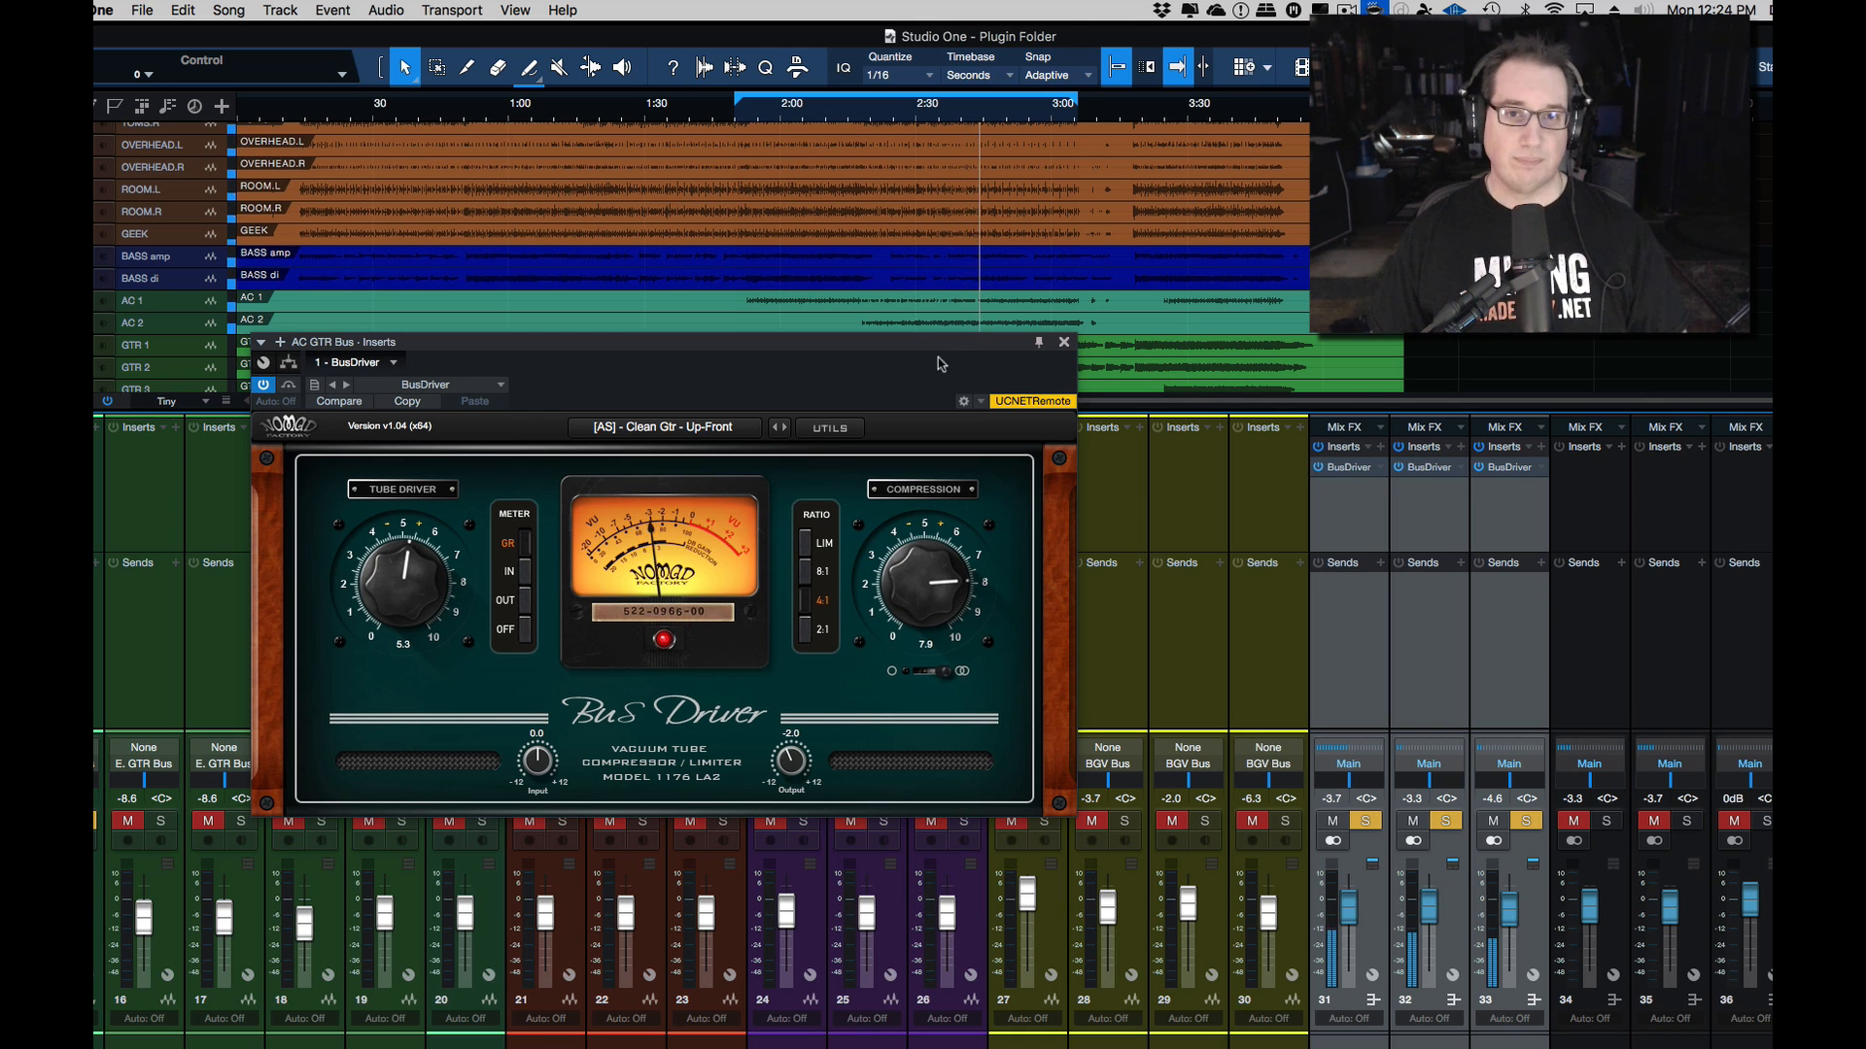
drag(927, 360, 925, 351)
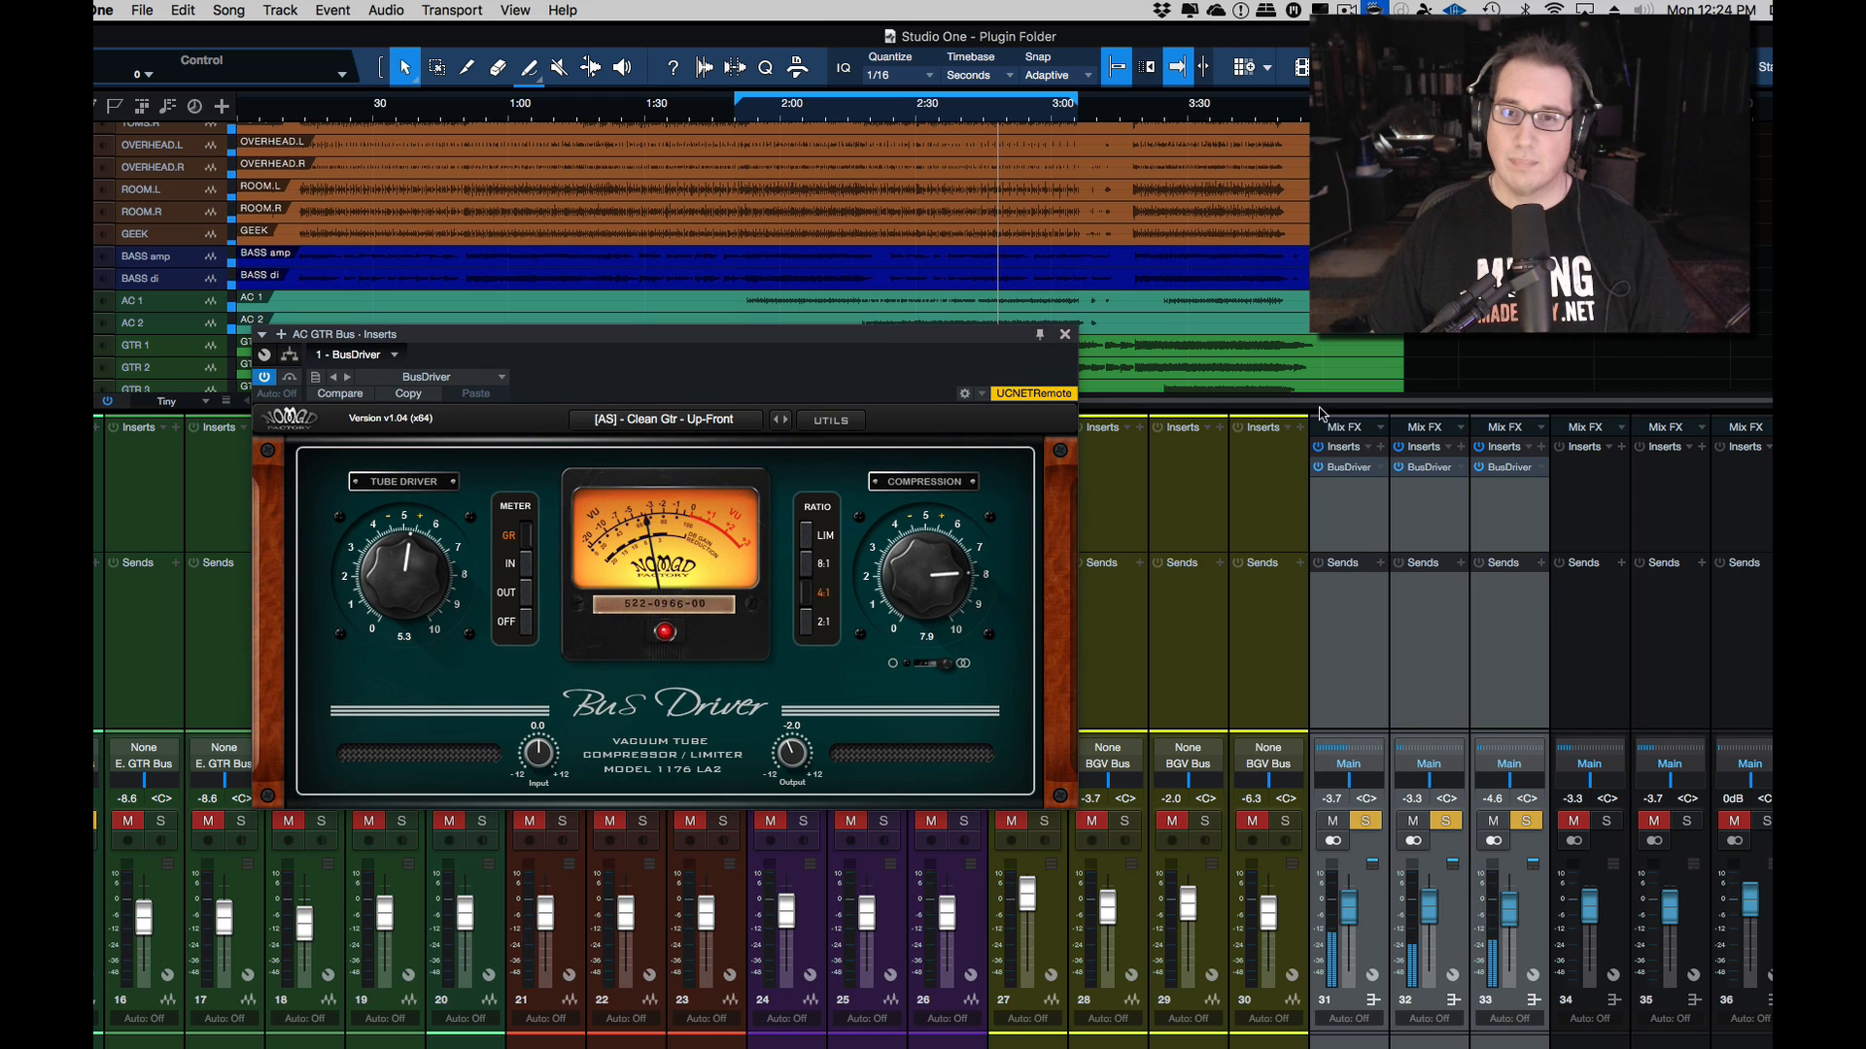
click(1317, 469)
click(1316, 469)
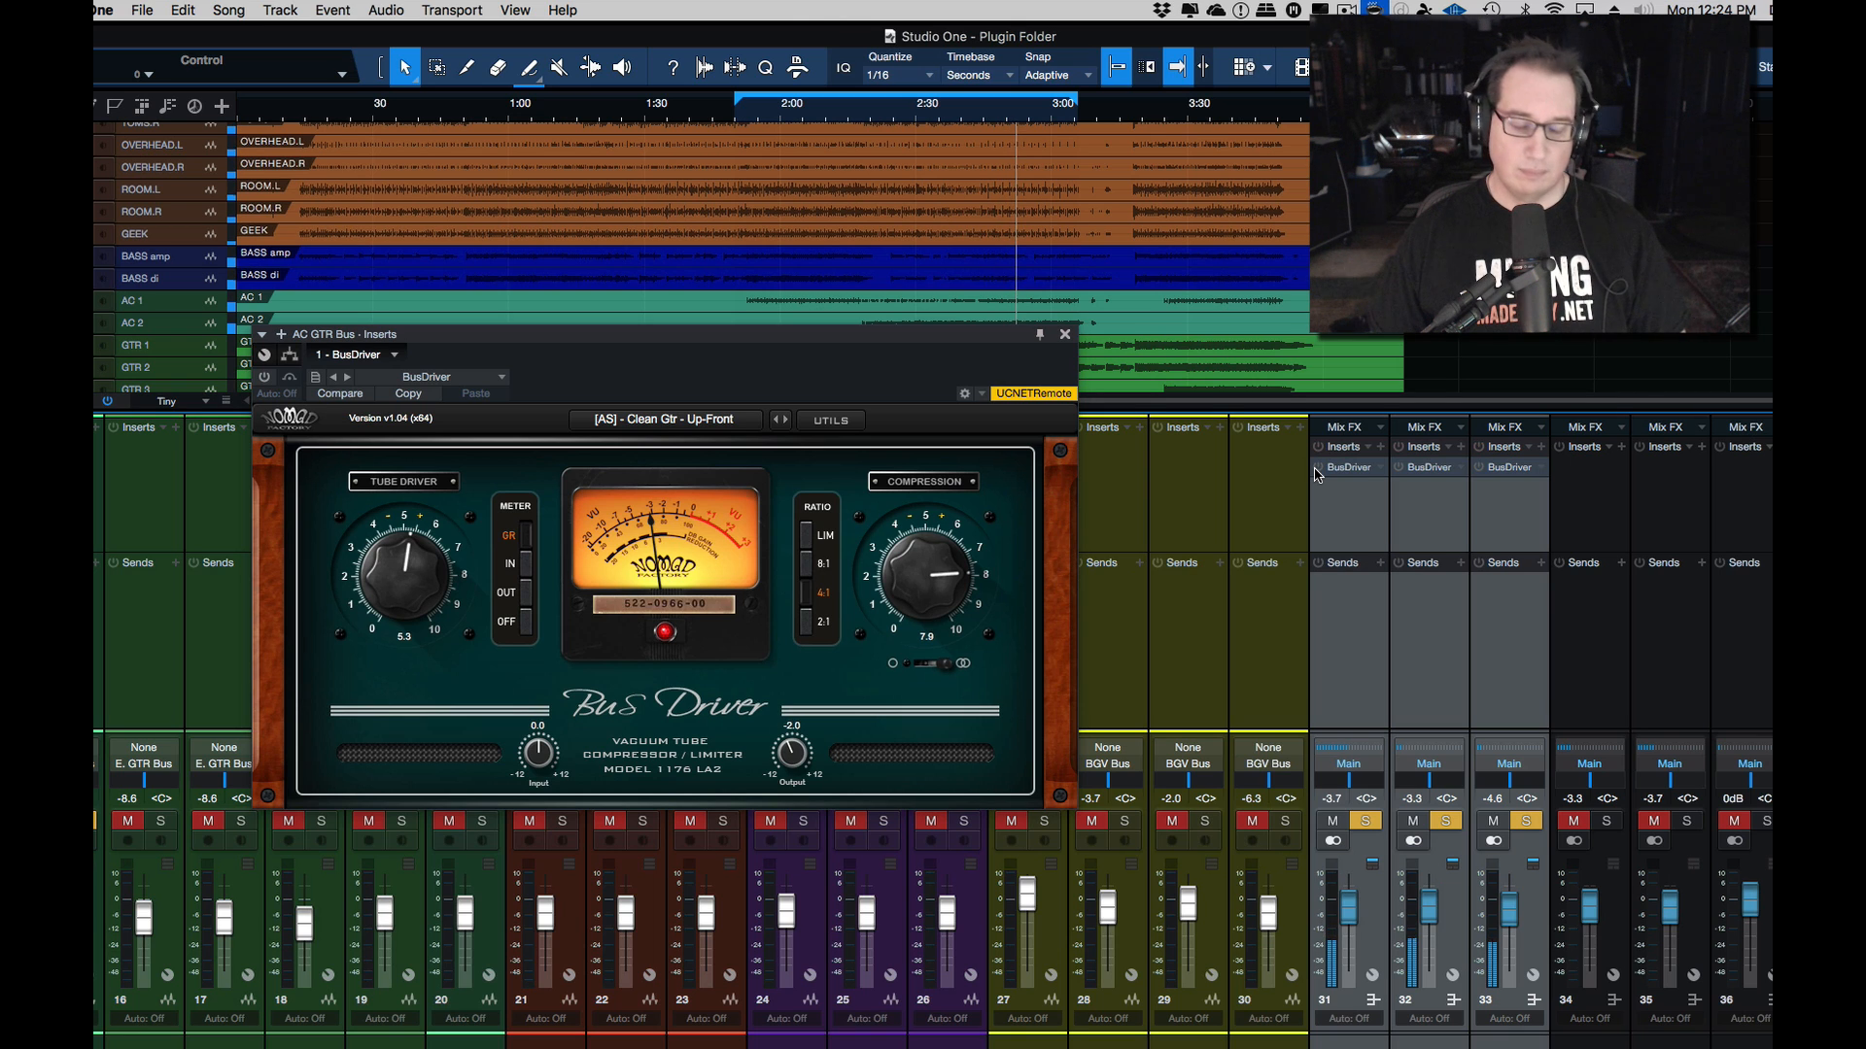
click(1317, 469)
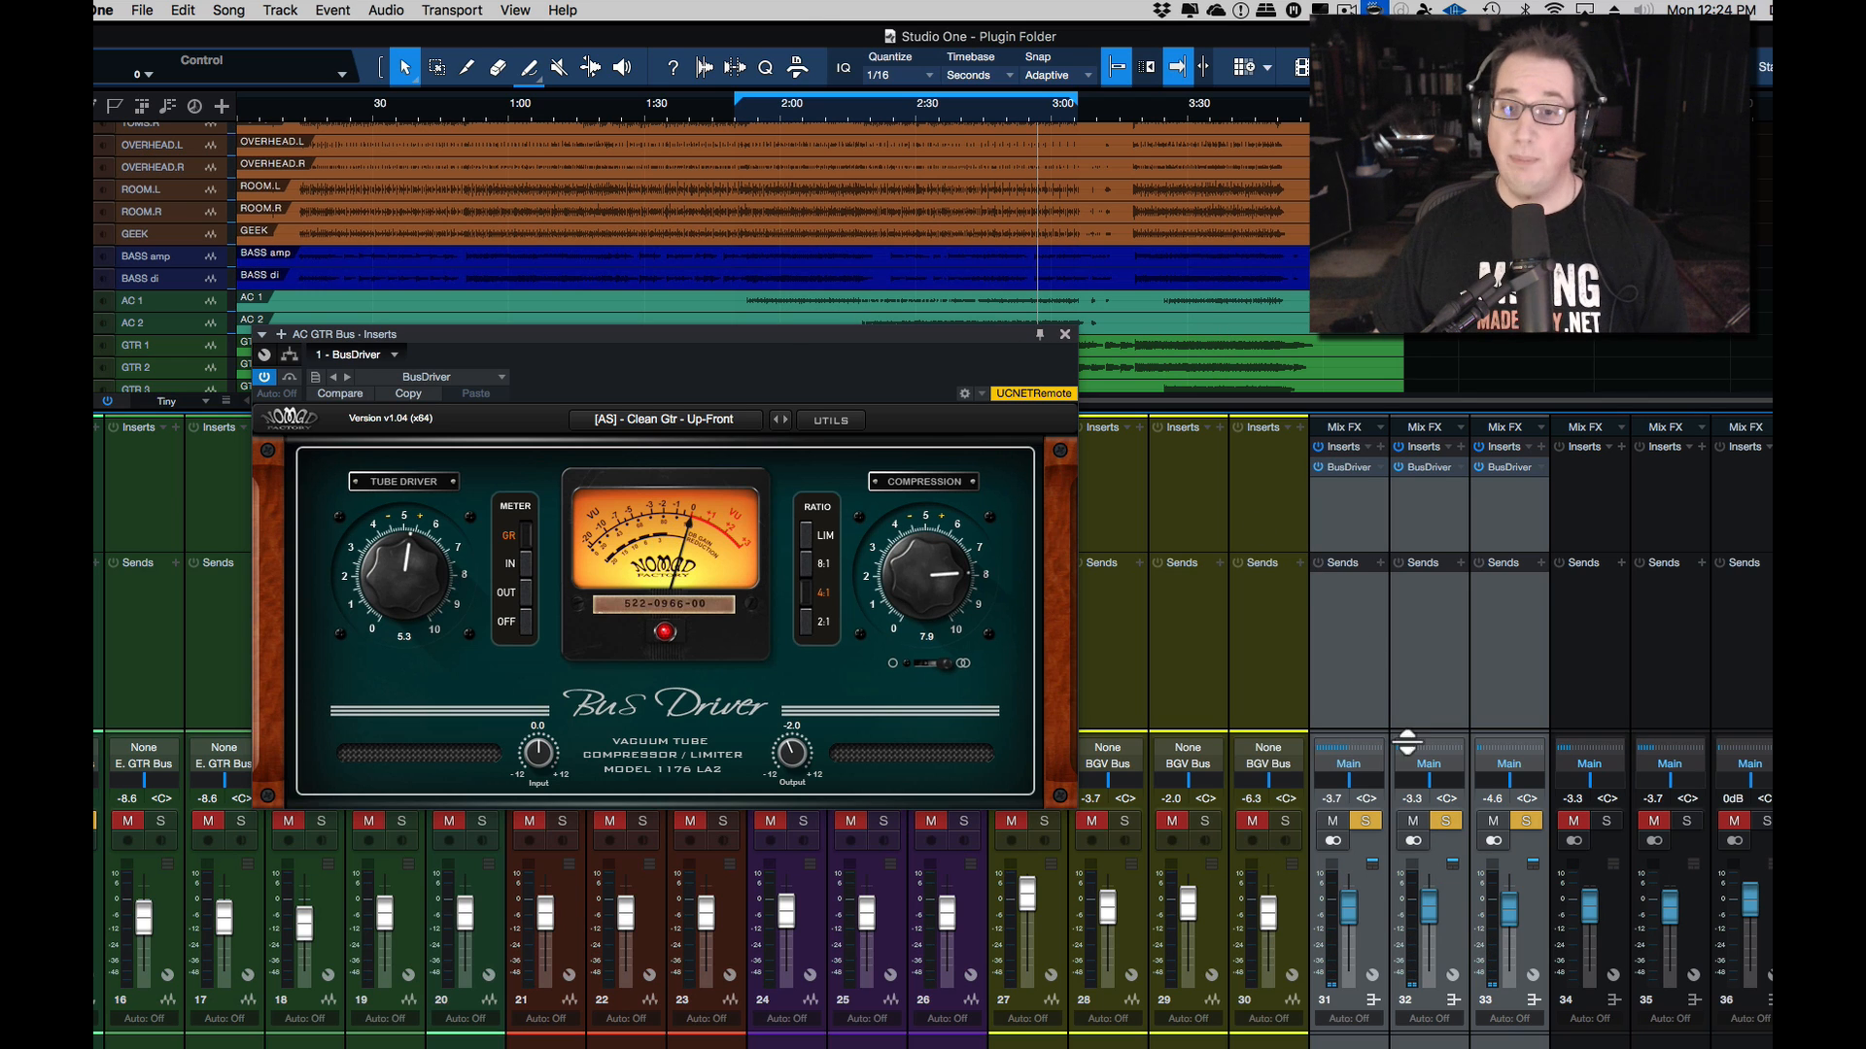
Step: Bring the drum bus BusDriver back into view and look through its preset categories without loading a preset
click(1348, 1043)
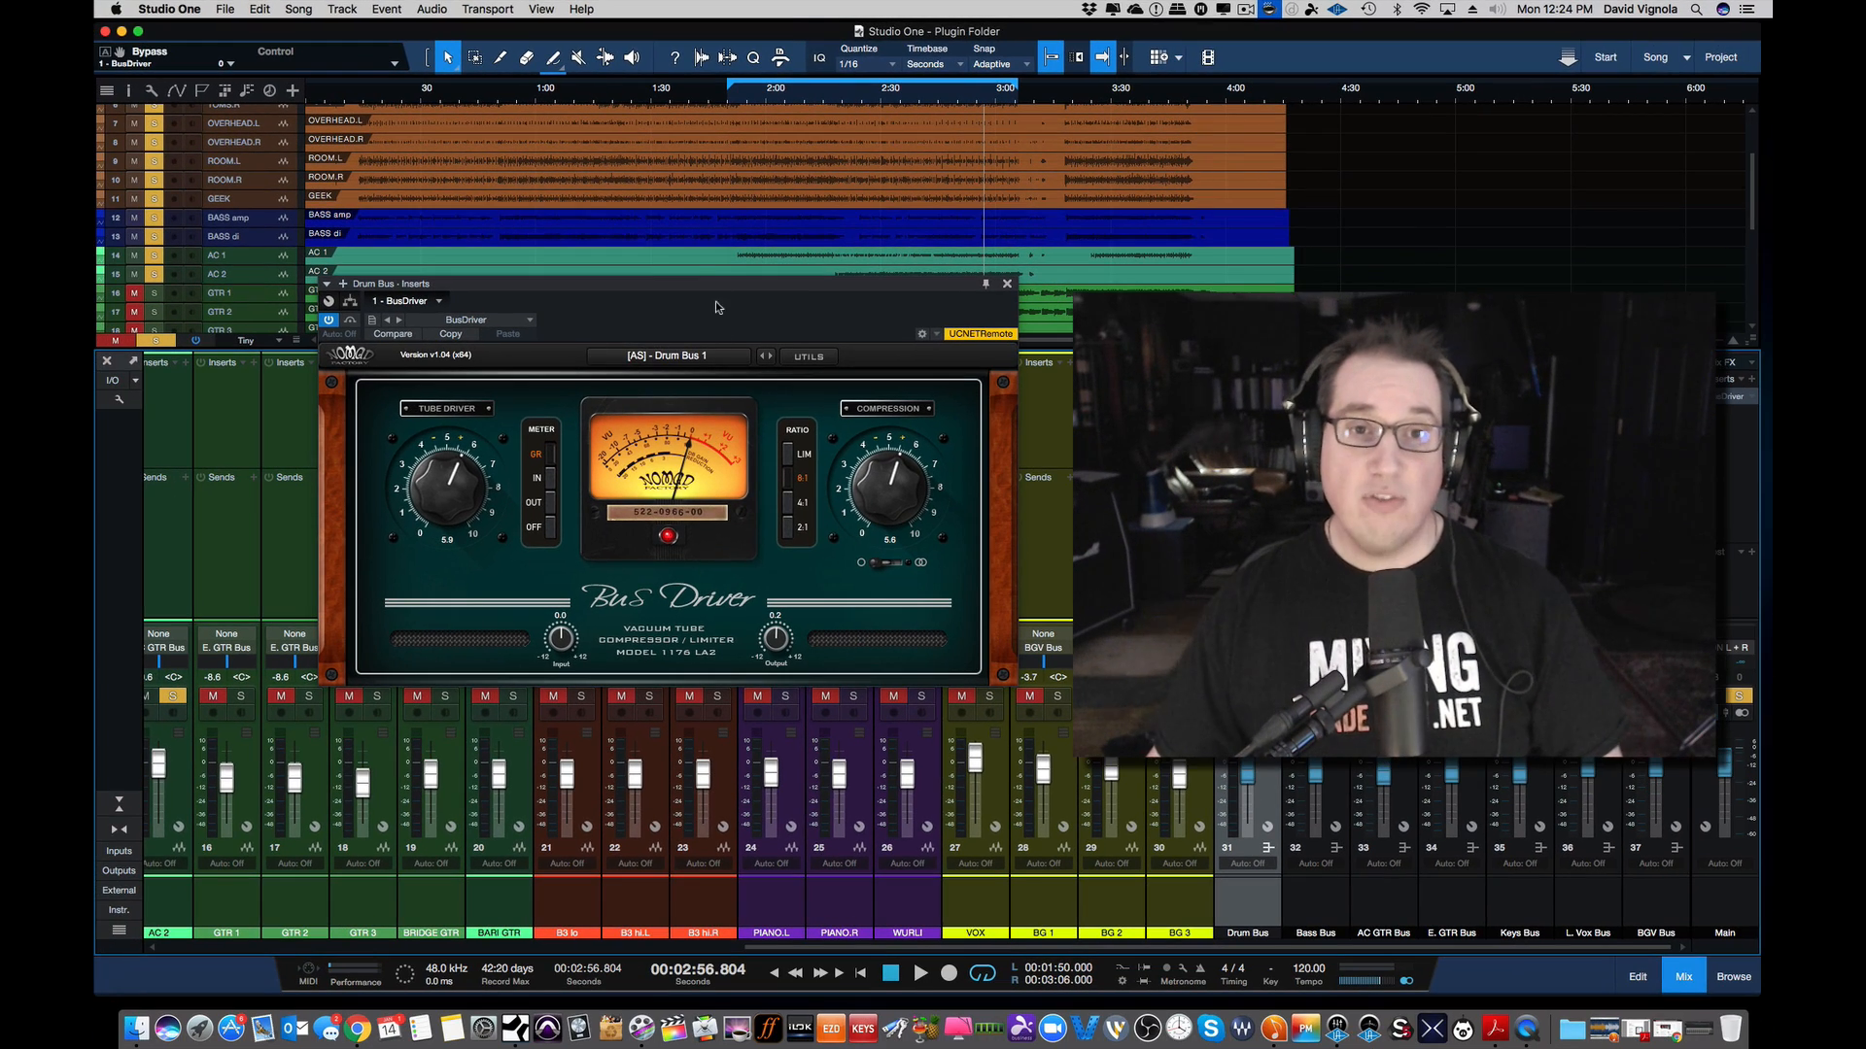
drag(706, 285, 733, 222)
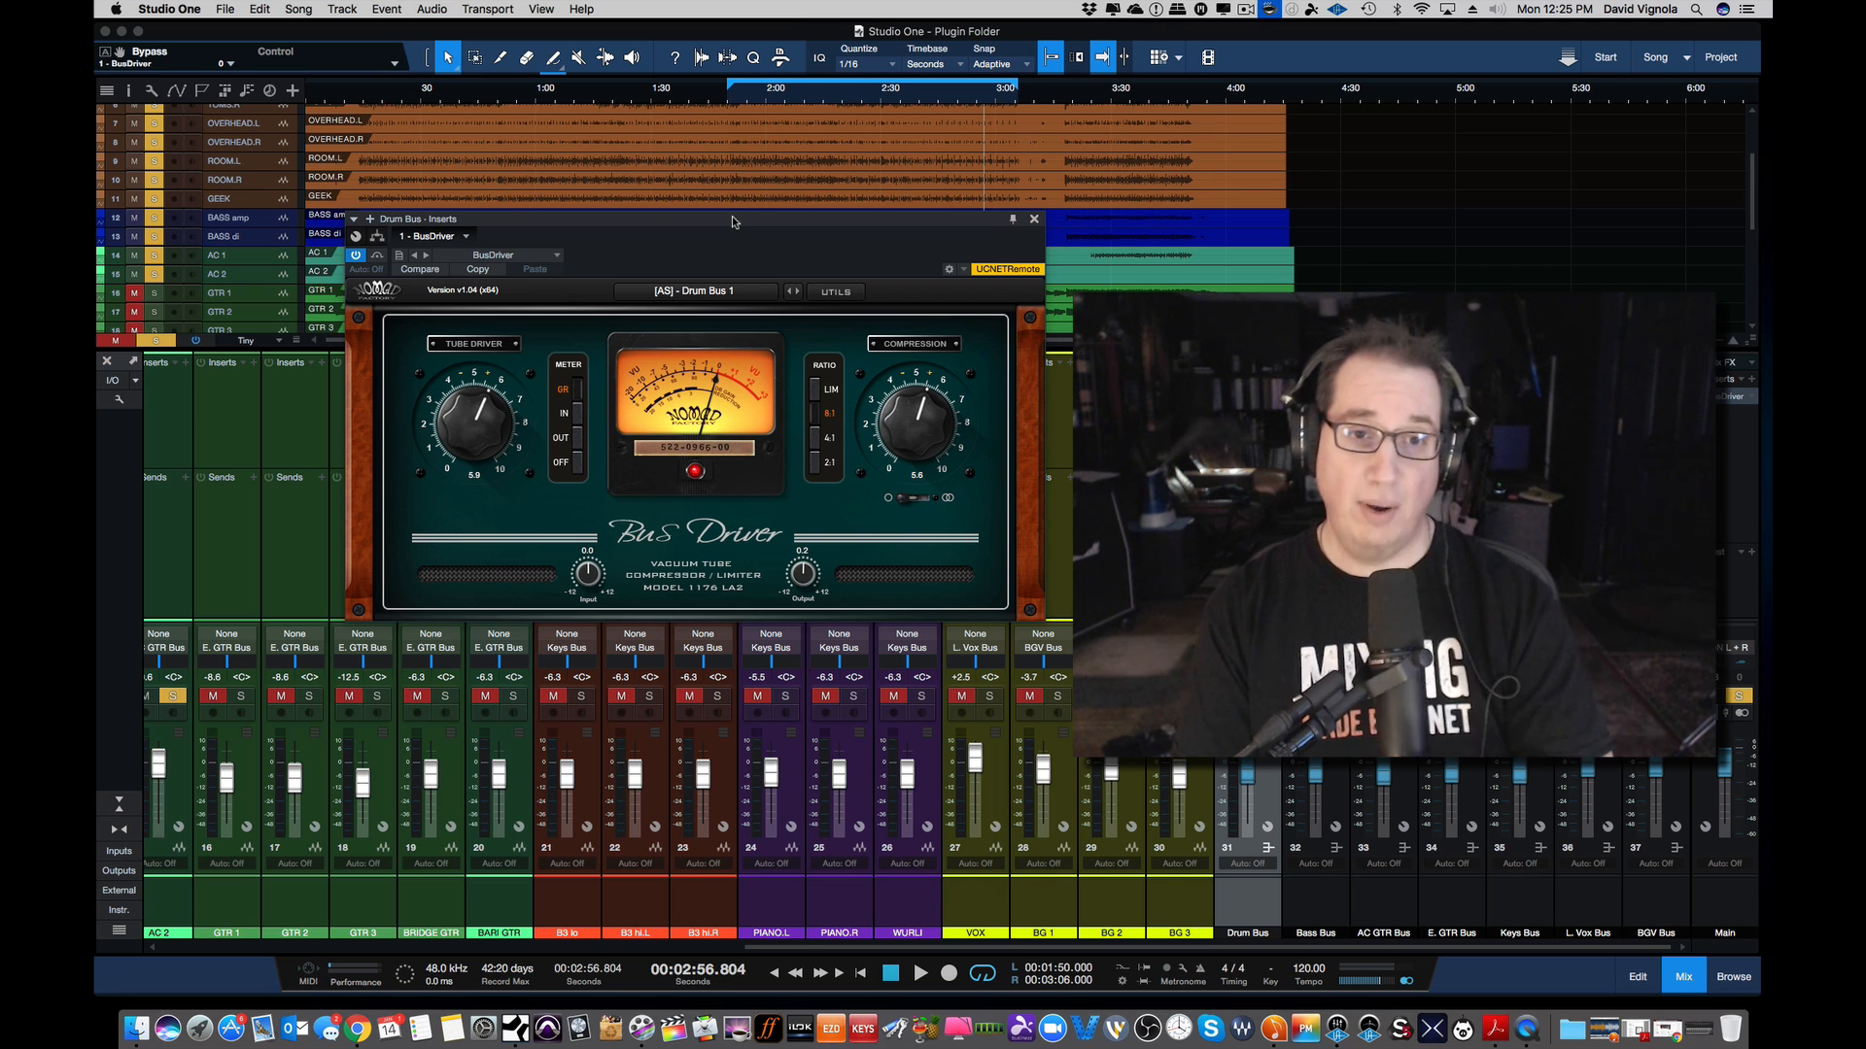
click(715, 292)
mouse_move(719, 427)
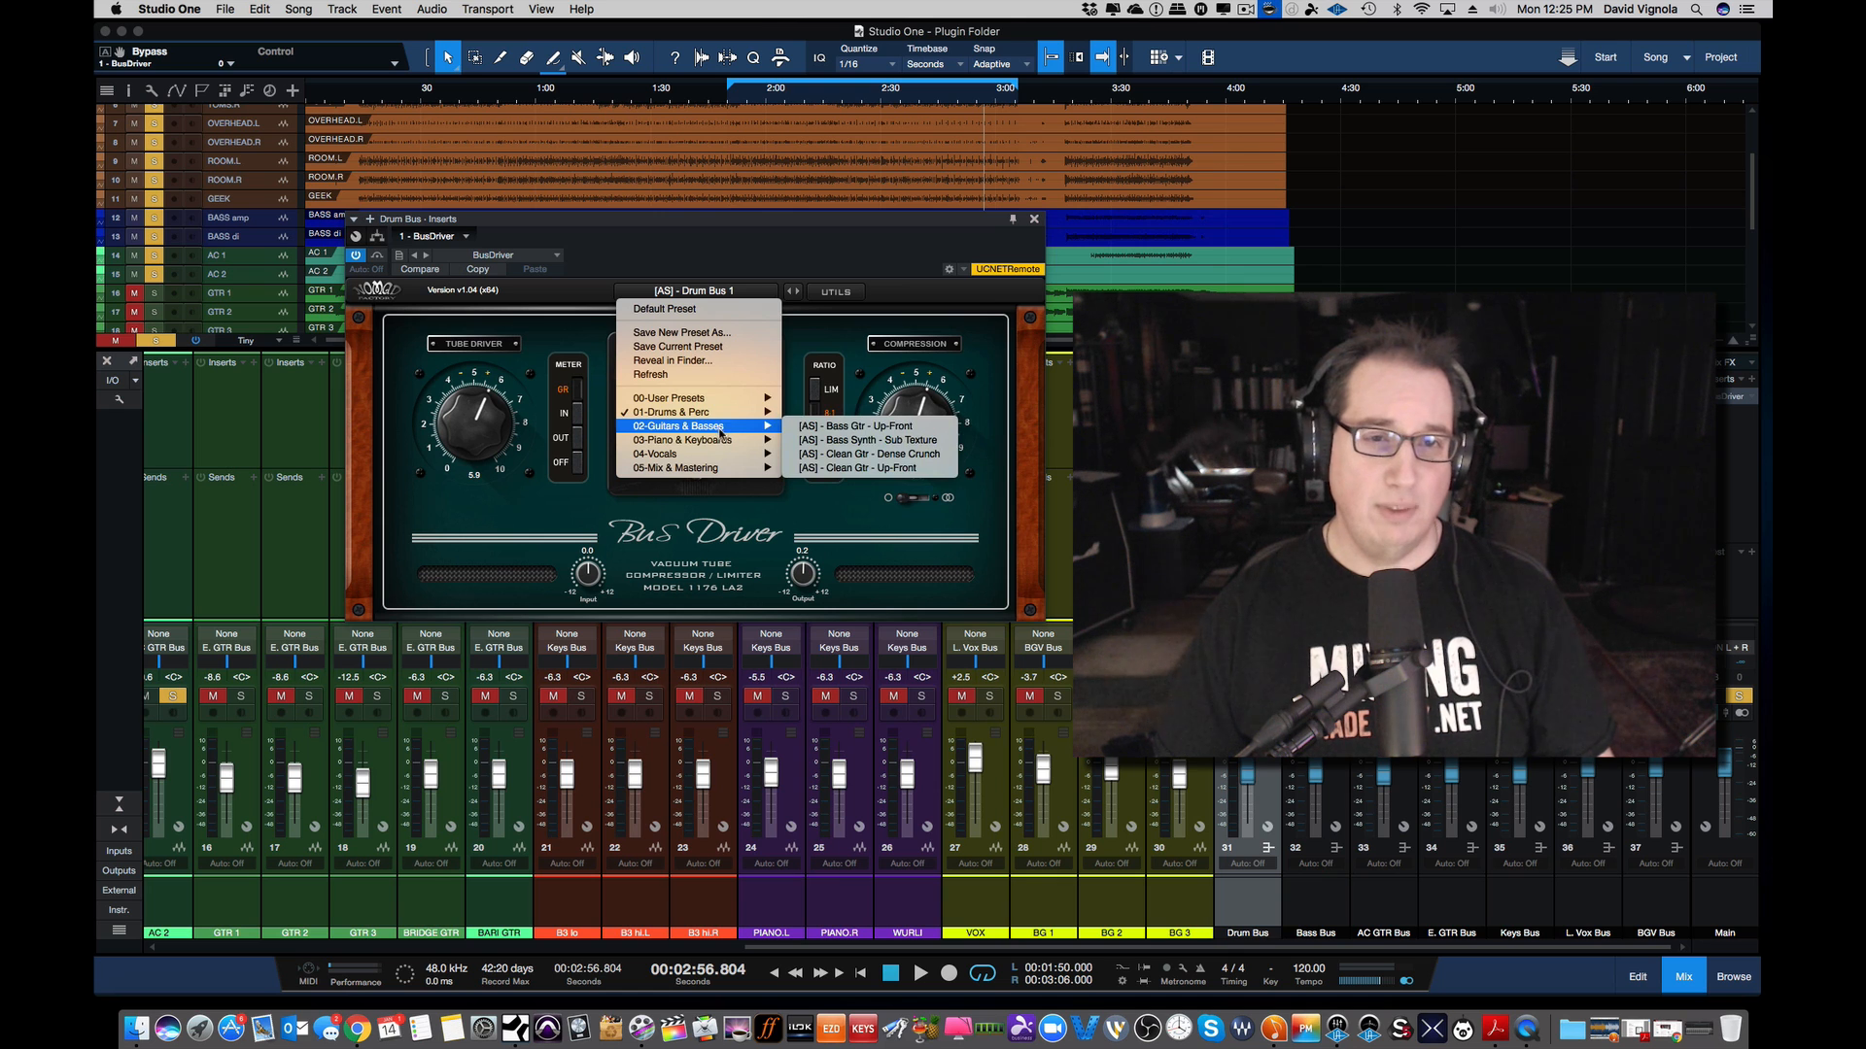
click(770, 248)
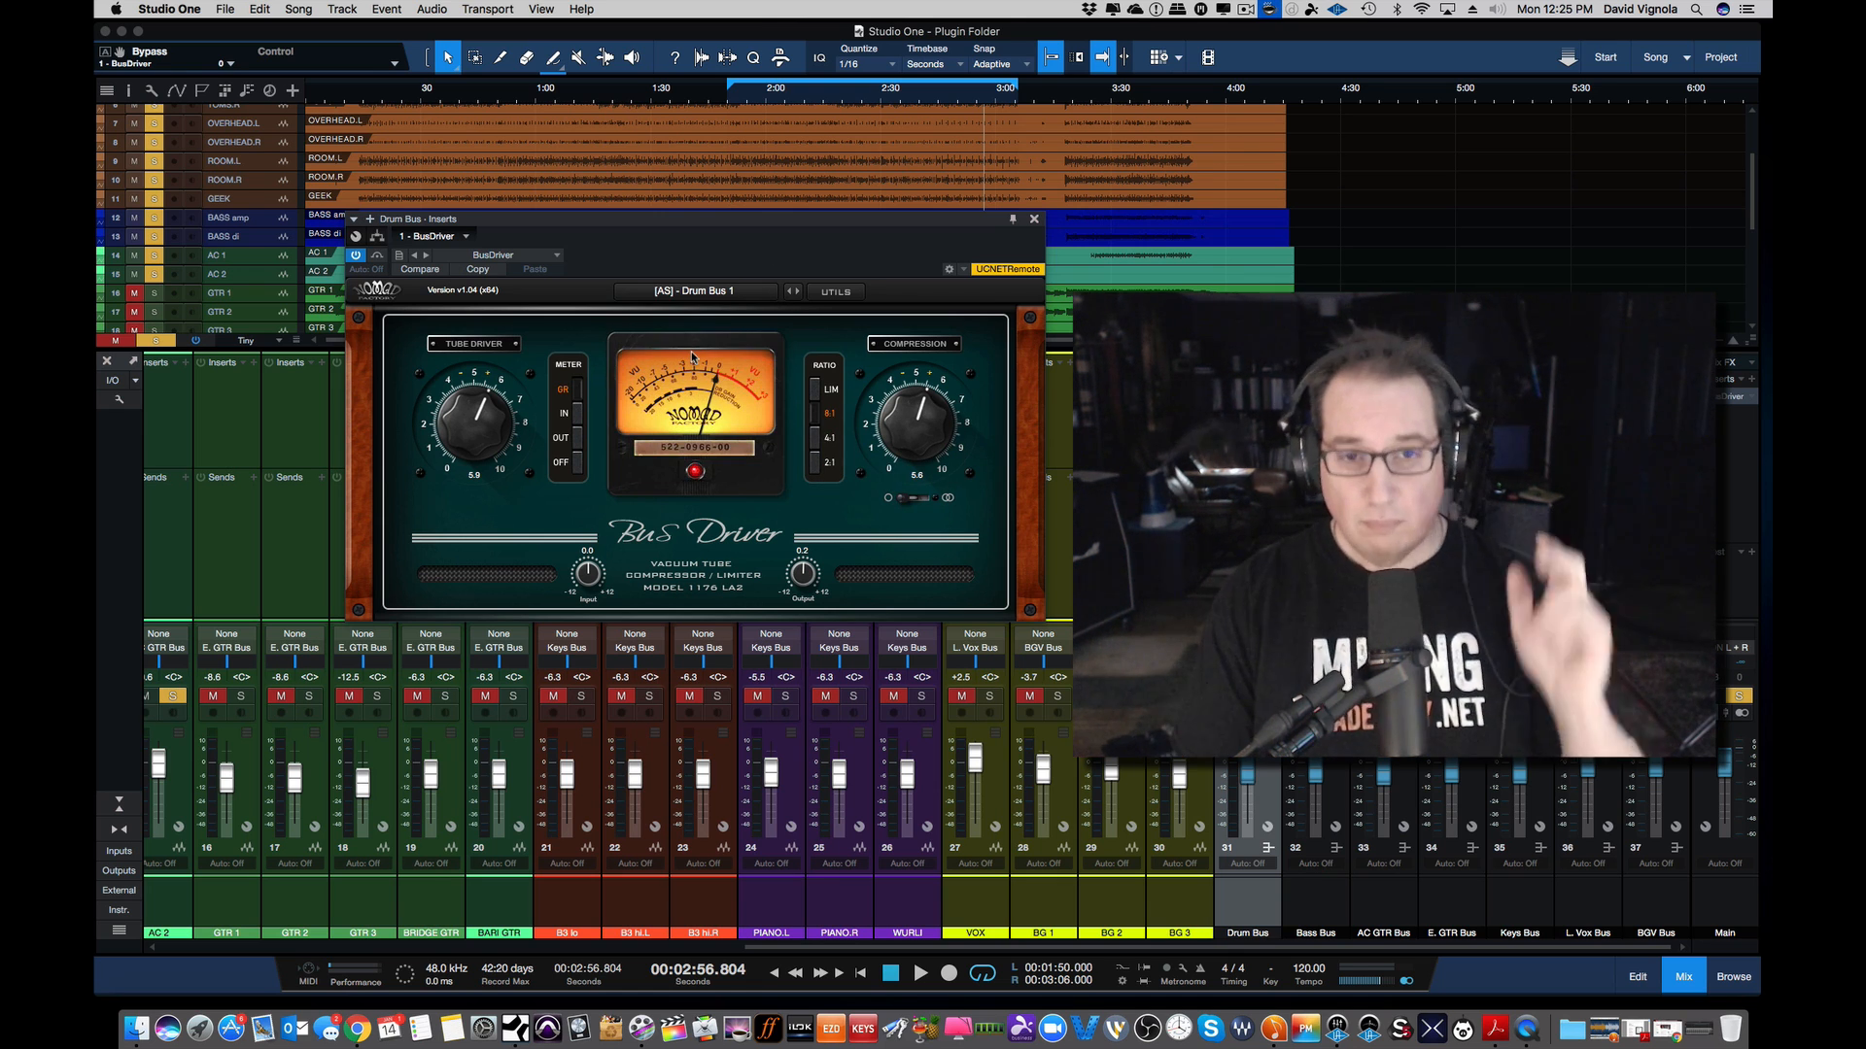